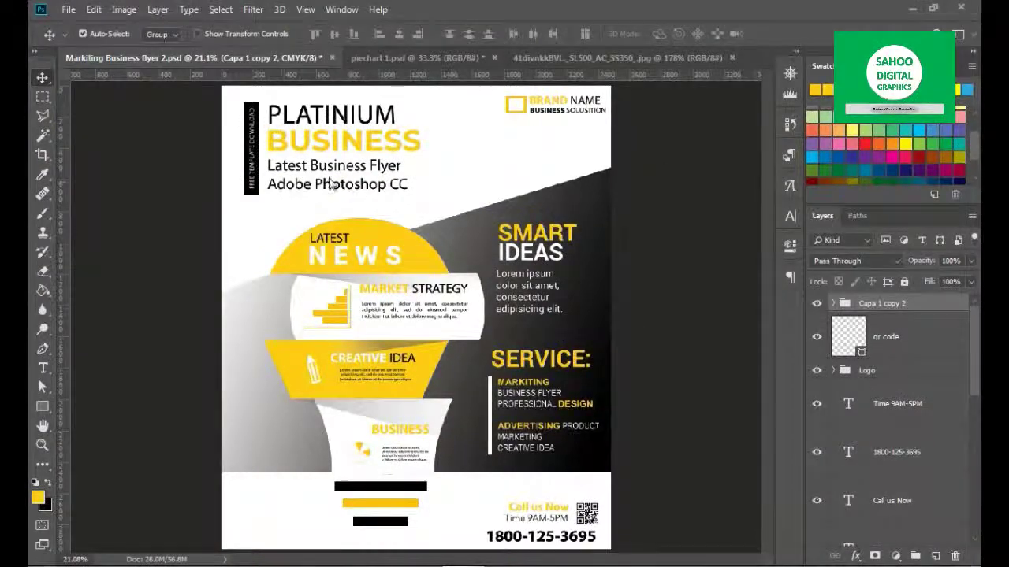
# Create a new Letter-size CMYK print document named MARKETING
pyautogui.scroll(5, 484, 126)
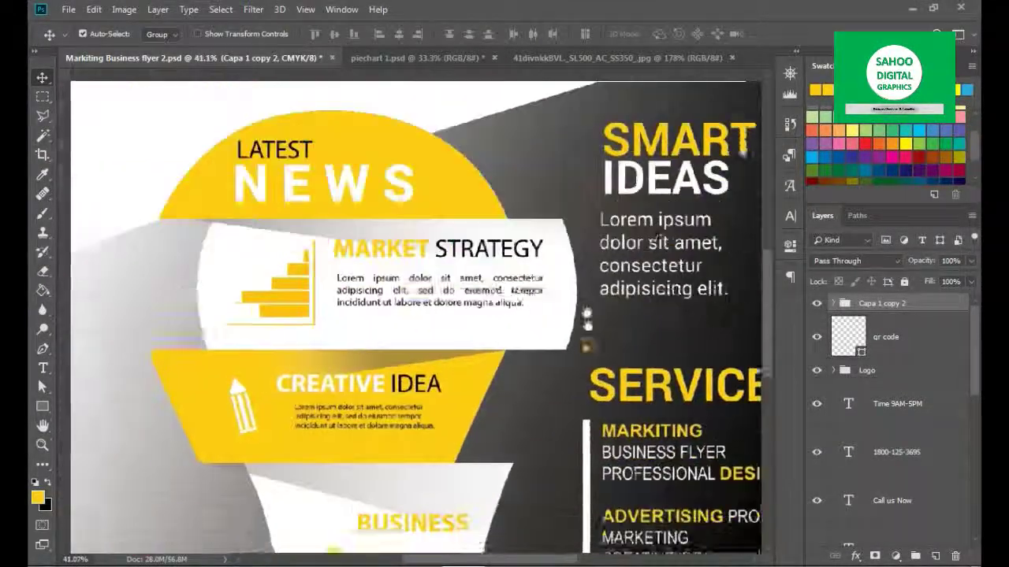
pyautogui.scroll(-3, 599, 324)
pyautogui.scroll(-1, 631, 275)
pyautogui.scroll(4, 576, 308)
pyautogui.scroll(1, 551, 157)
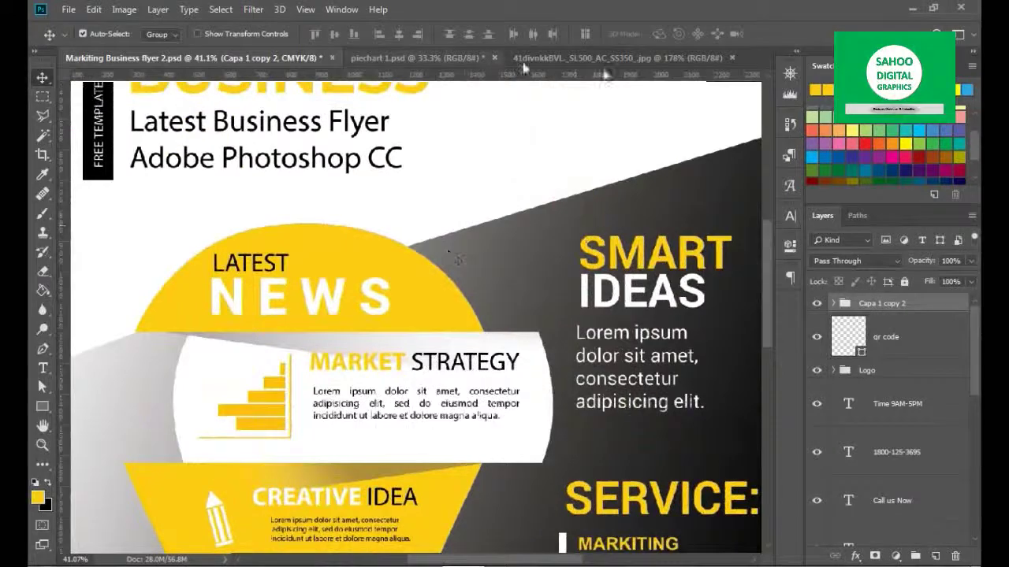
pyautogui.click(68, 9)
pyautogui.click(96, 26)
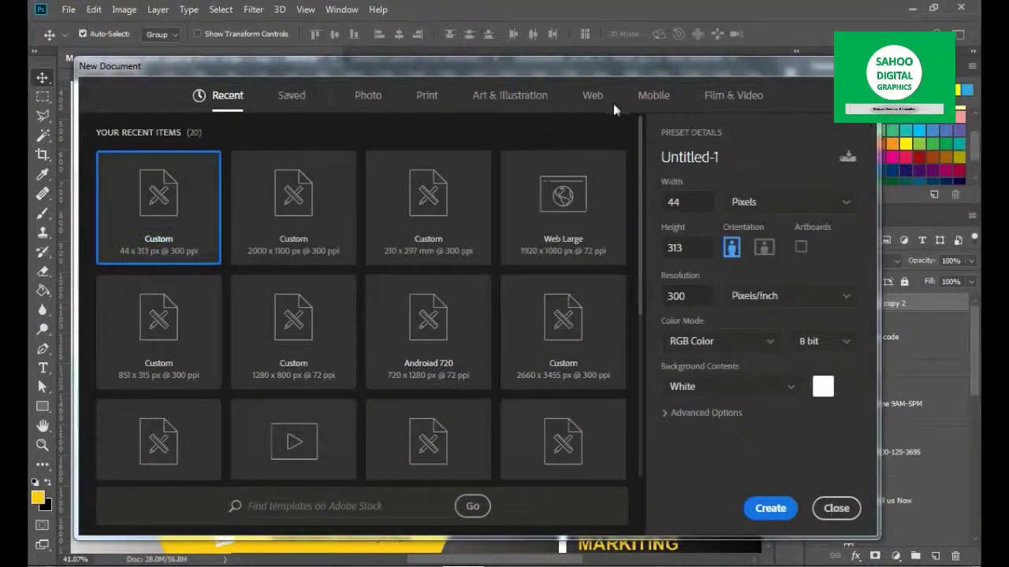
pyautogui.click(427, 94)
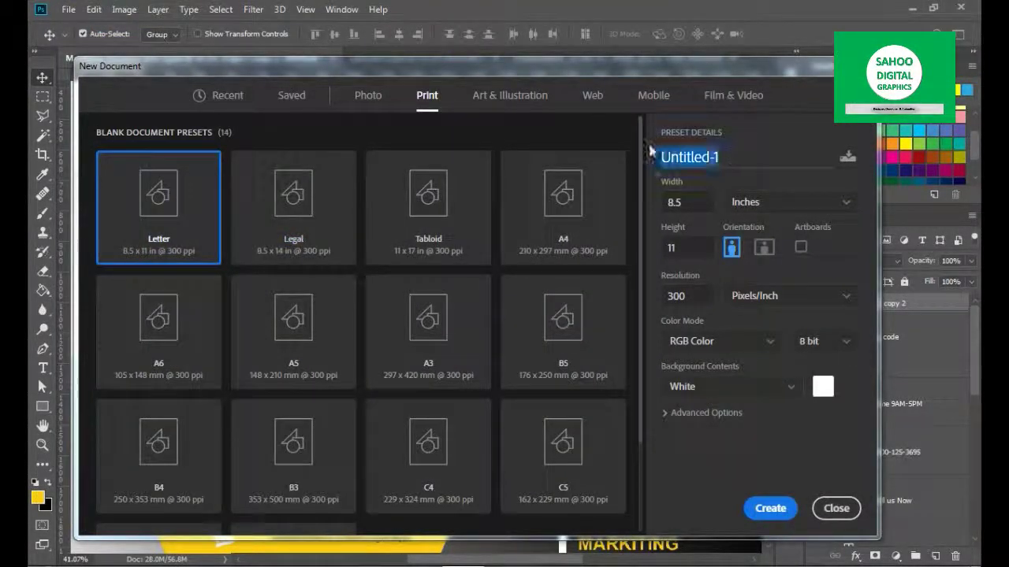
pyautogui.write('MARKETING')
pyautogui.click(741, 340)
pyautogui.click(702, 443)
pyautogui.click(768, 508)
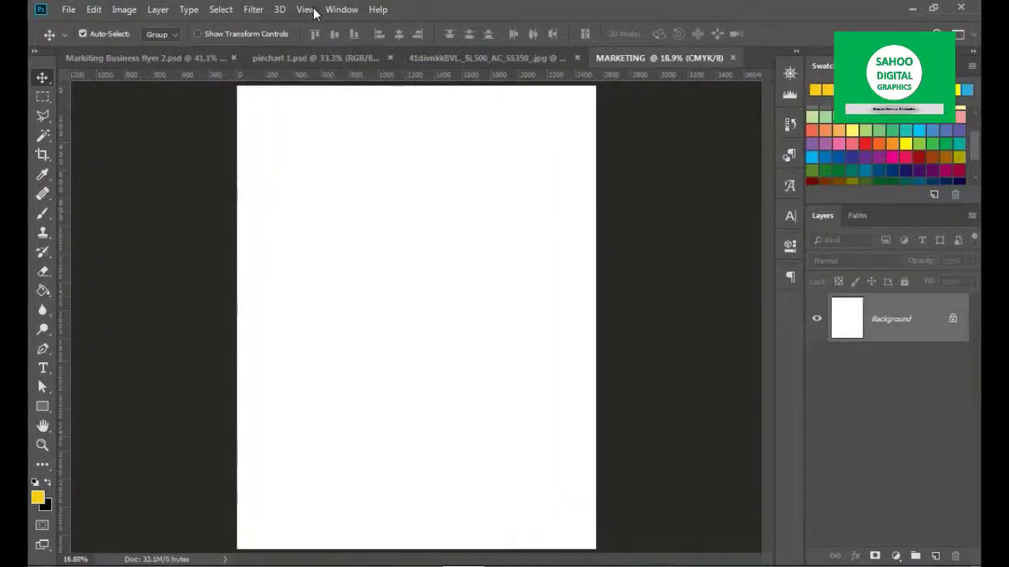
# Add a guide layout with 72 px margins on every side
pyautogui.click(305, 10)
pyautogui.click(342, 416)
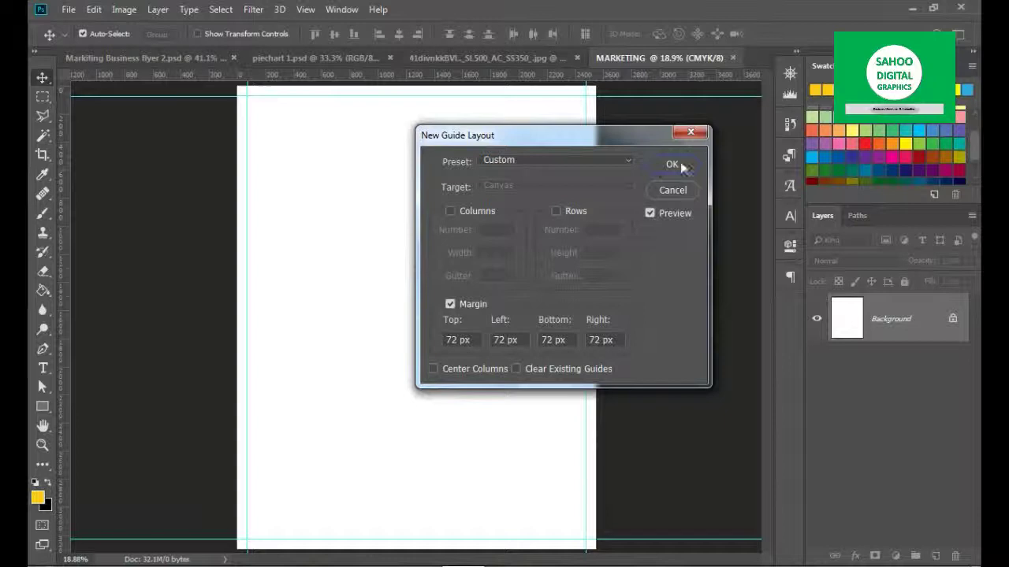
pyautogui.click(671, 165)
# Save the document to the Desktop as MARKETING.psd
pyautogui.click(68, 9)
pyautogui.click(88, 171)
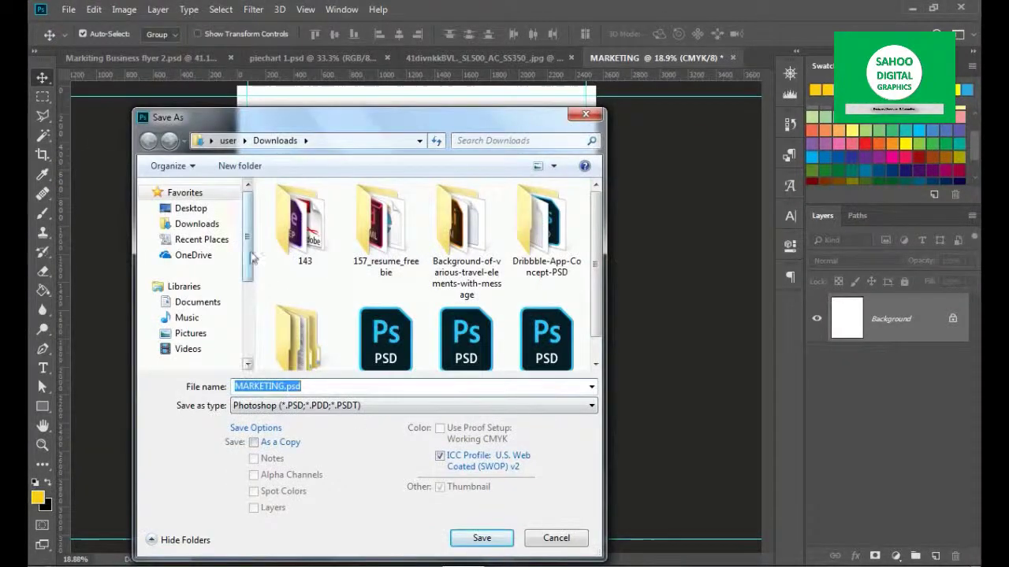
pyautogui.click(191, 208)
pyautogui.click(482, 538)
pyautogui.click(442, 58)
# Place the bulb image from Downloads into MARKETING, enlarged to about 208% to fill the page
pyautogui.moveTo(416, 284); pyautogui.dragTo(398, 304)
pyautogui.hotkey('ctrl', 't')
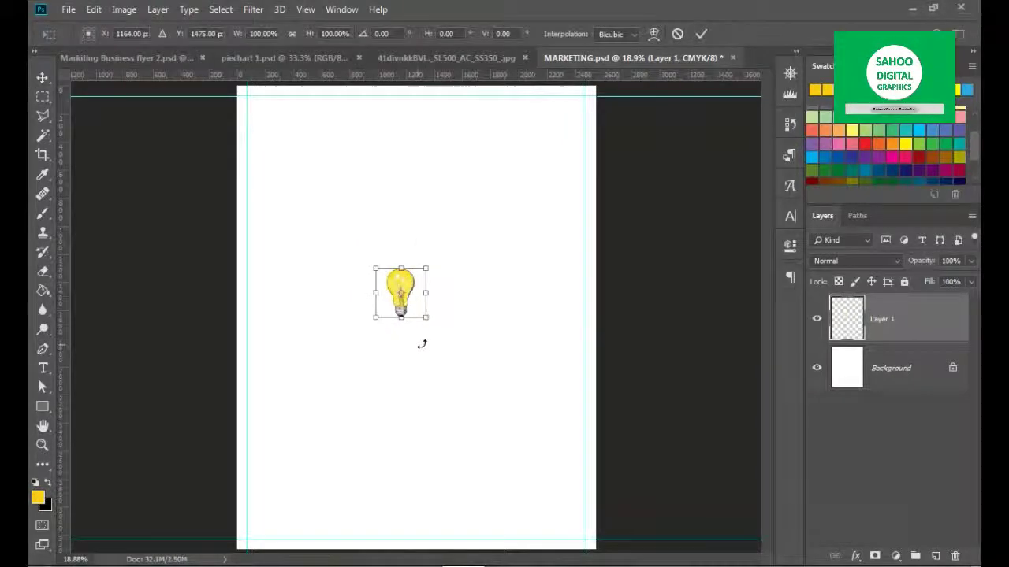
pyautogui.press('Return')
pyautogui.hotkey('ctrl', 'z')
pyautogui.press('super')
pyautogui.write('DO')
pyautogui.press('Return')
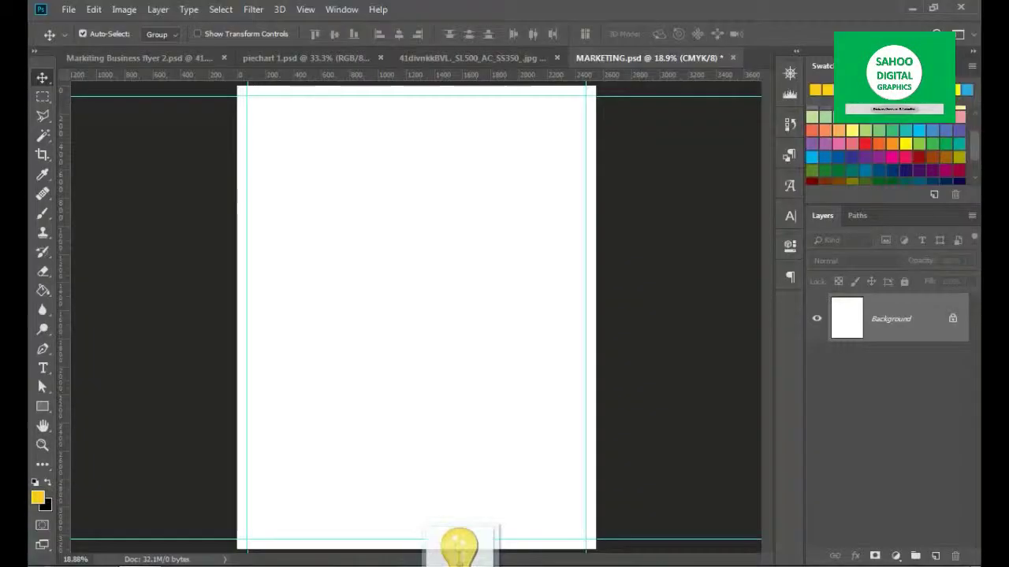
pyautogui.moveTo(686, 237)
pyautogui.mouseDown()
pyautogui.moveTo(514, 420)
pyautogui.moveTo(642, 513)
pyautogui.mouseUp()
pyautogui.press('Return')
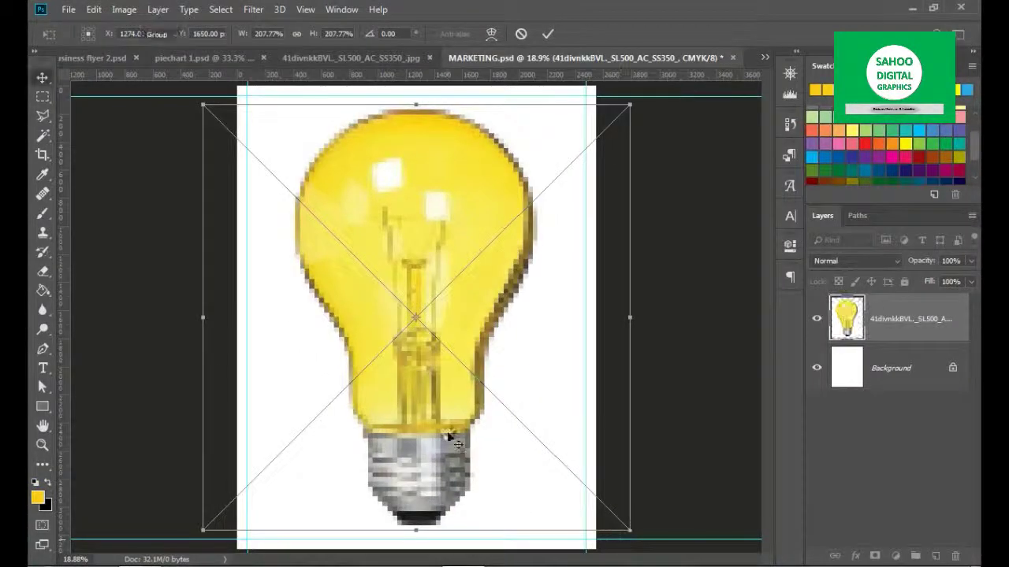
pyautogui.press('p')
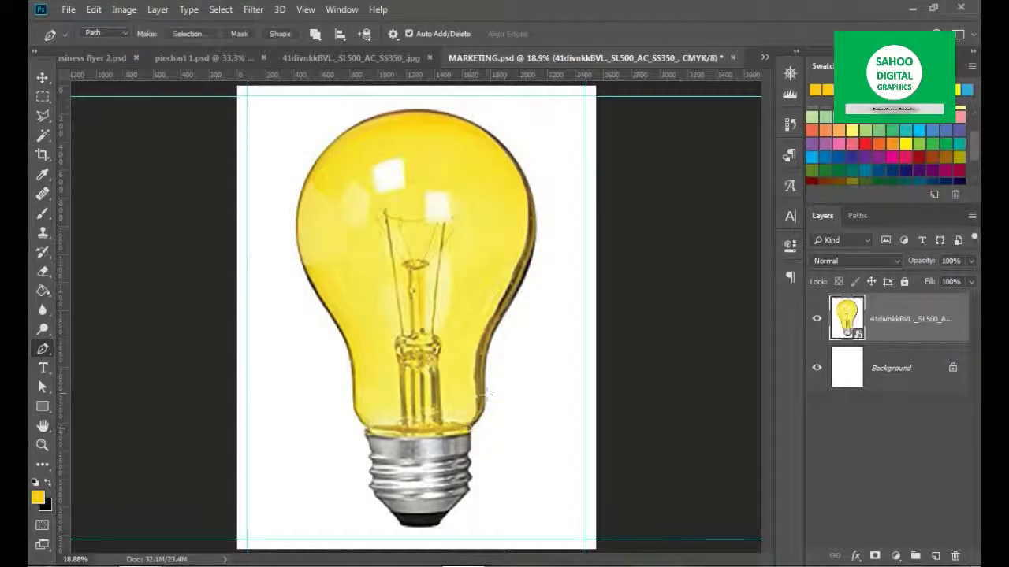
# Trace a curved pen path around the bulb's dome, sides, neck and glass base
pyautogui.scroll(3, 483, 396)
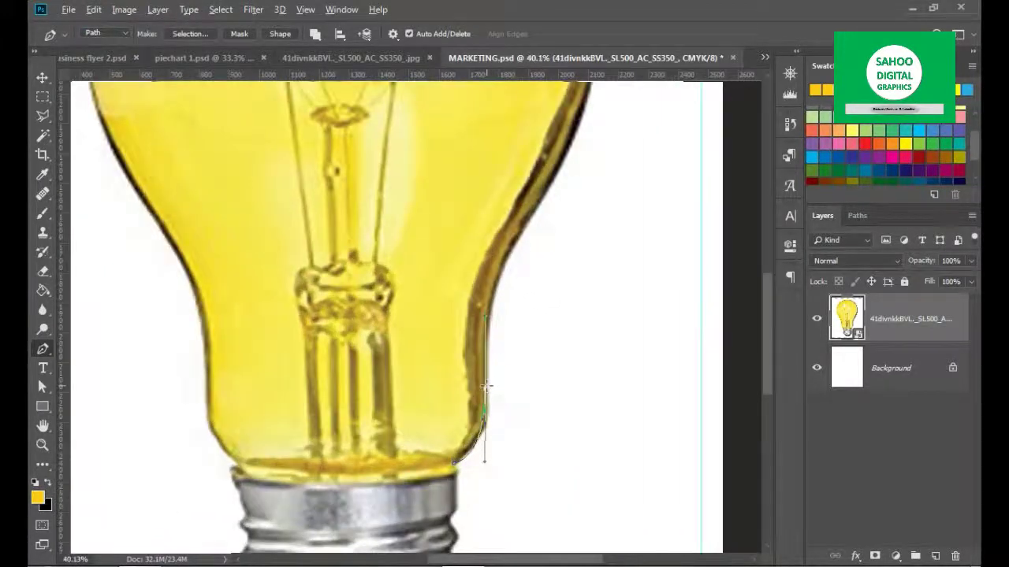
pyautogui.moveTo(546, 216); pyautogui.dragTo(485, 310)
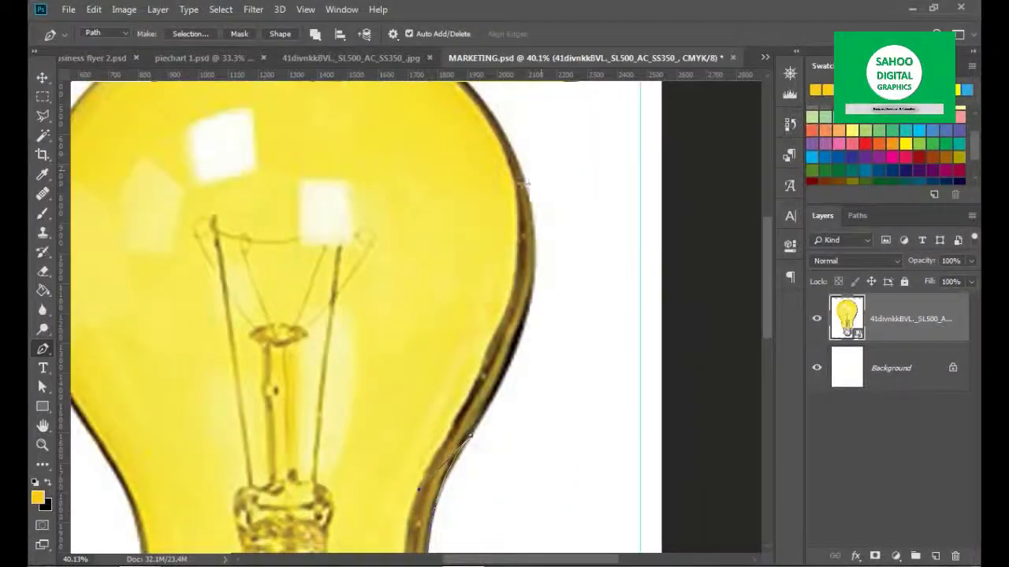
pyautogui.moveTo(472, 108); pyautogui.dragTo(478, 105)
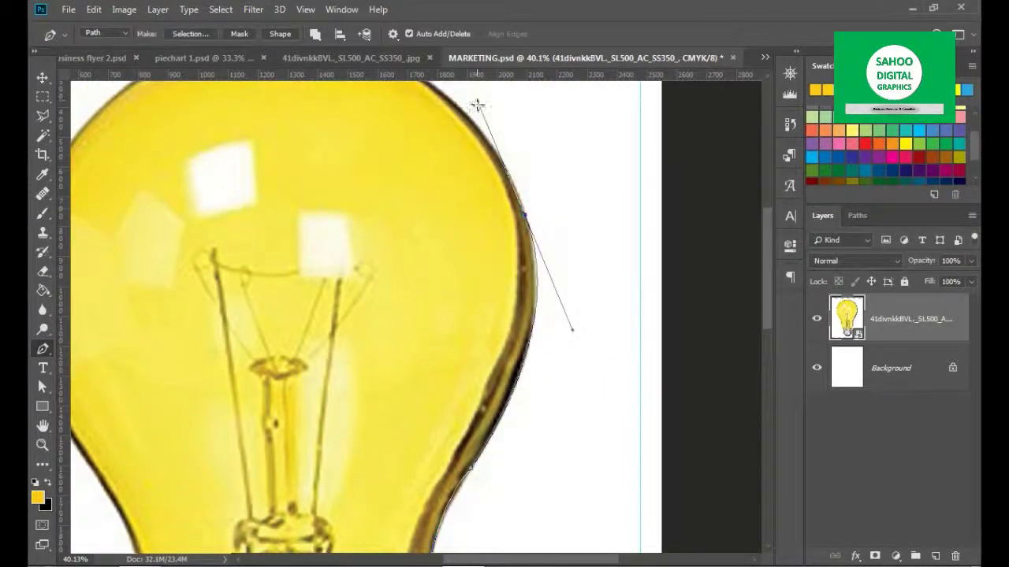
pyautogui.moveTo(484, 146); pyautogui.dragTo(608, 333)
pyautogui.moveTo(302, 207)
pyautogui.mouseDown()
pyautogui.moveTo(199, 197)
pyautogui.moveTo(180, 213)
pyautogui.mouseUp()
pyautogui.moveTo(342, 207); pyautogui.dragTo(460, 156)
pyautogui.moveTo(152, 489); pyautogui.dragTo(211, 487)
pyautogui.scroll(-5, 290, 328)
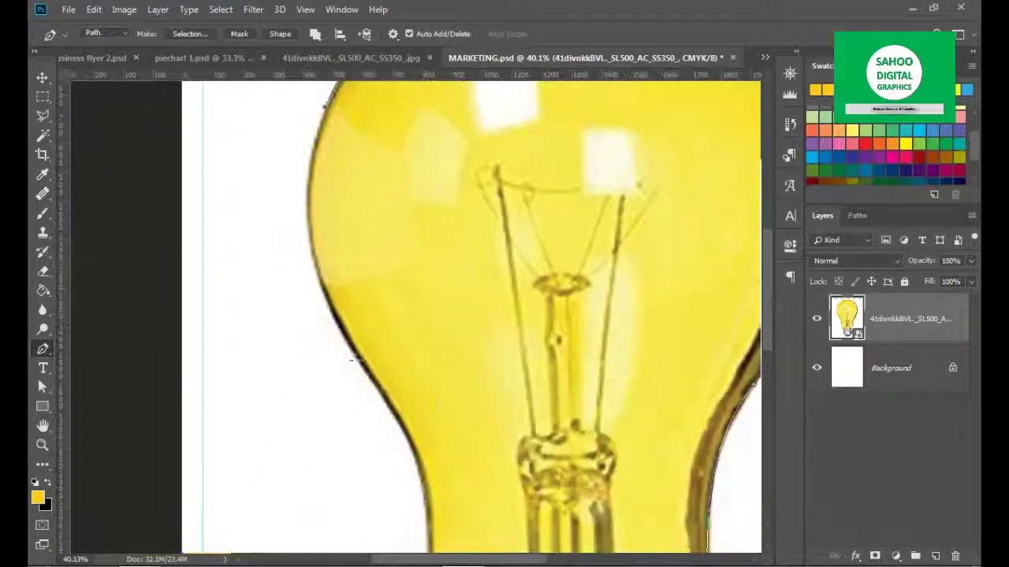
pyautogui.scroll(-5, 435, 436)
pyautogui.moveTo(450, 306); pyautogui.dragTo(439, 387)
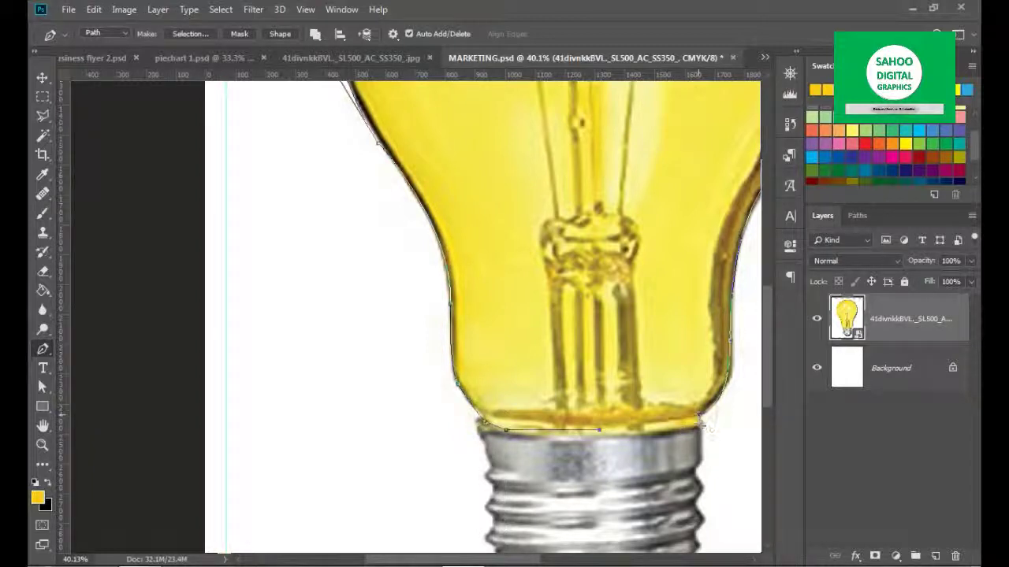
pyautogui.click(698, 414)
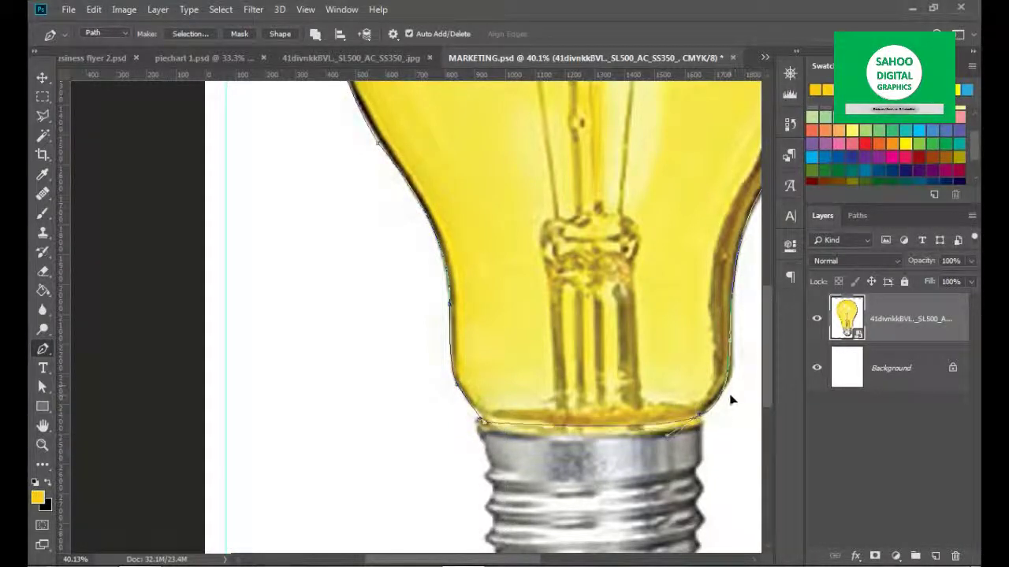
pyautogui.moveTo(730, 400); pyautogui.dragTo(736, 378)
pyautogui.scroll(10, 418, 315)
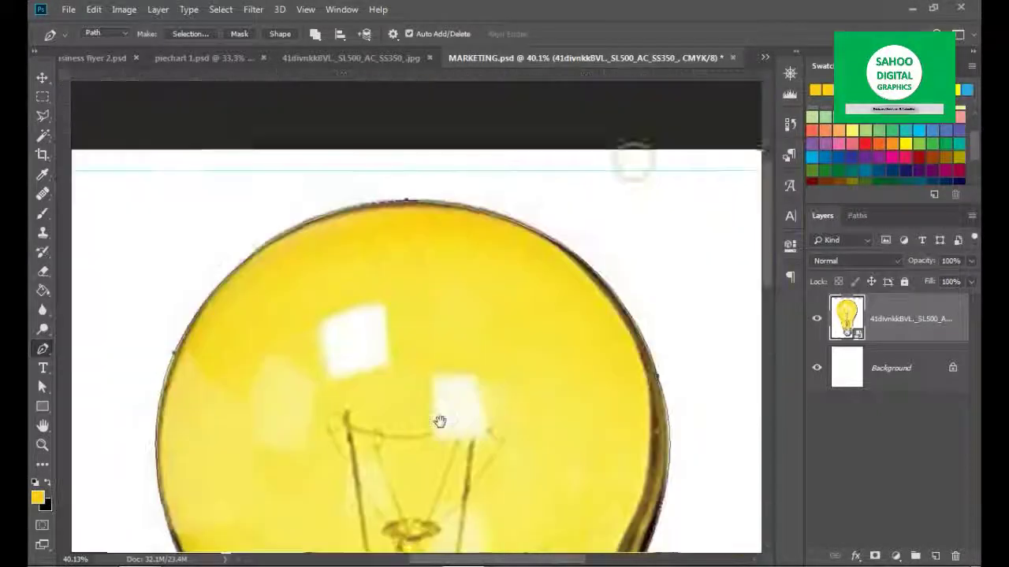
# Refine the path's curves with Direct Selection and convert the path to a selection
pyautogui.press('a')
pyautogui.moveTo(662, 399); pyautogui.dragTo(659, 418)
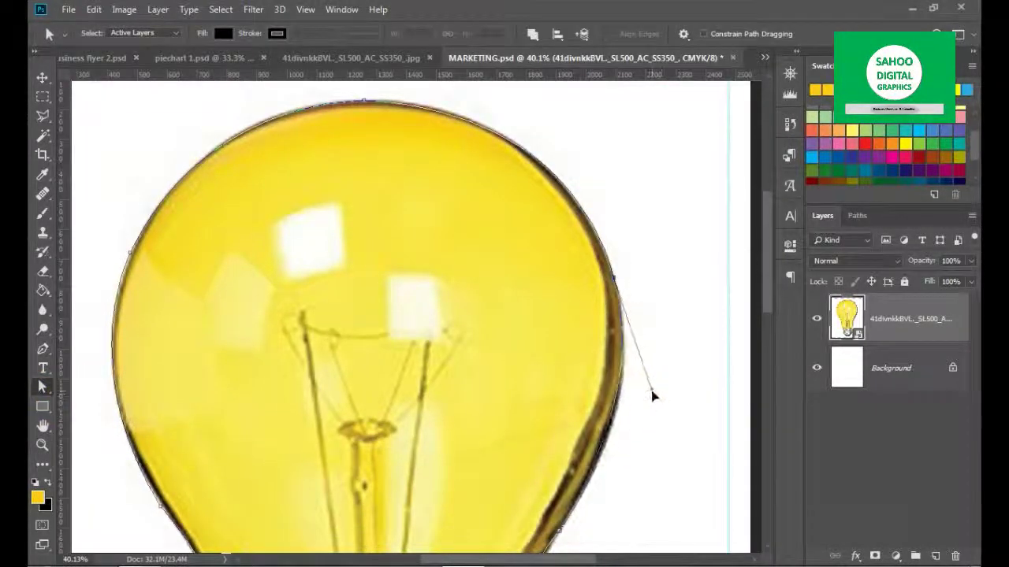
pyautogui.moveTo(623, 231); pyautogui.dragTo(572, 97)
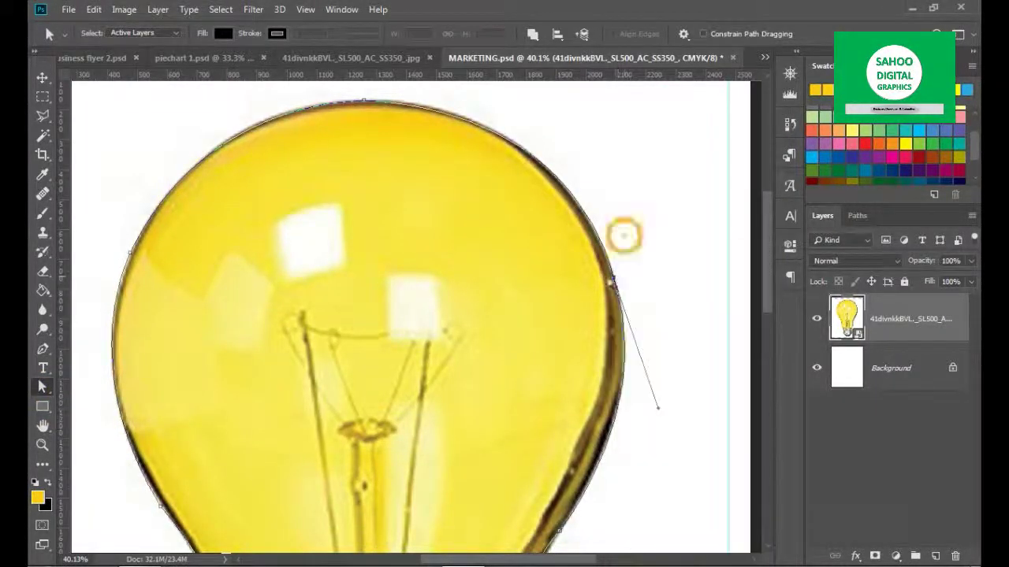
pyautogui.scroll(-5, 531, 288)
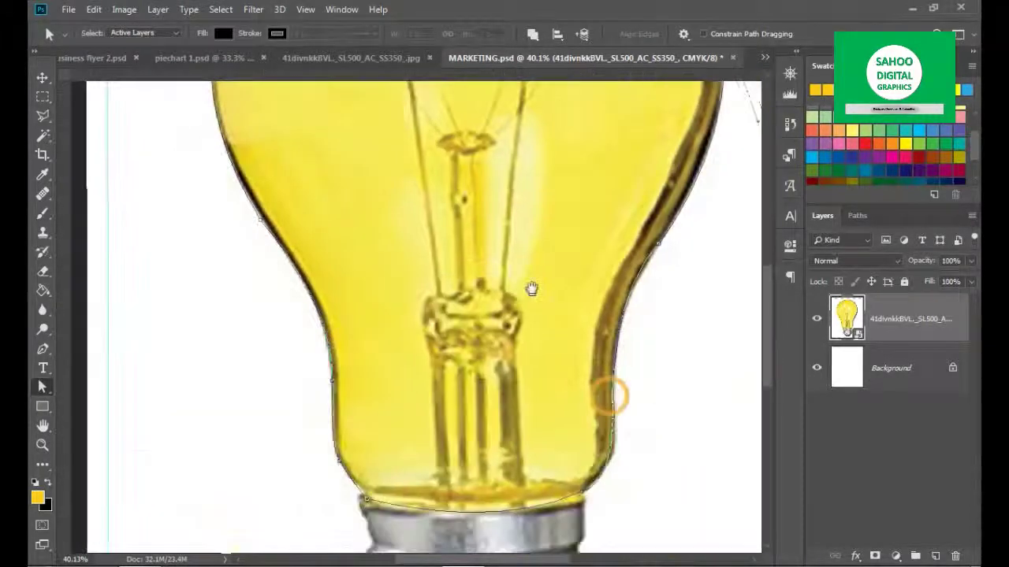
pyautogui.hotkey('ctrl', '0')
pyautogui.rightClick(406, 241)
pyautogui.click(449, 308)
# Fill the bulb selection with a sampled grey on a new empty layer, then deselect
pyautogui.click(580, 143)
pyautogui.click(43, 386)
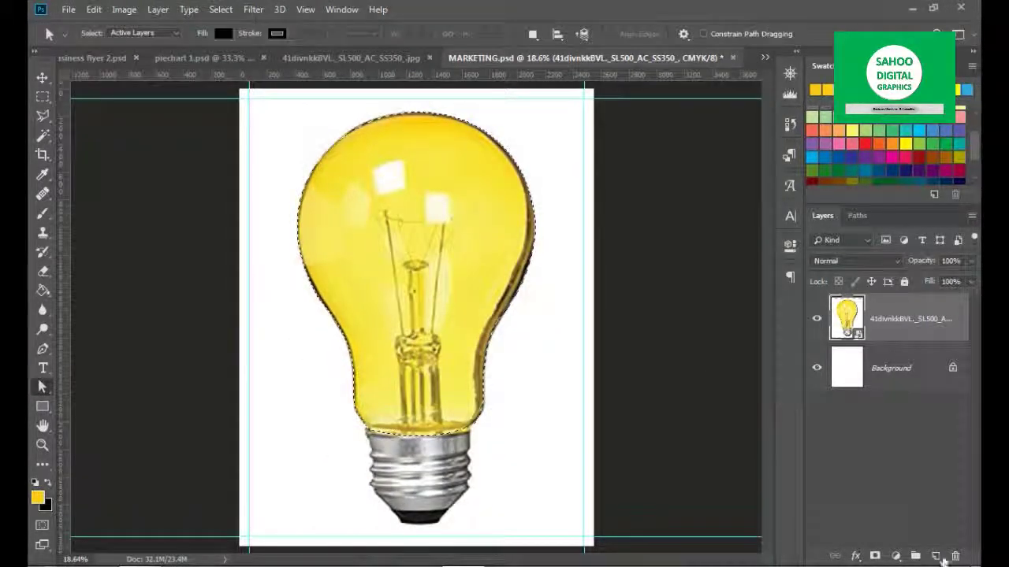
pyautogui.hotkey('ctrl', 'shift', 'alt', 'n')
pyautogui.click(43, 290)
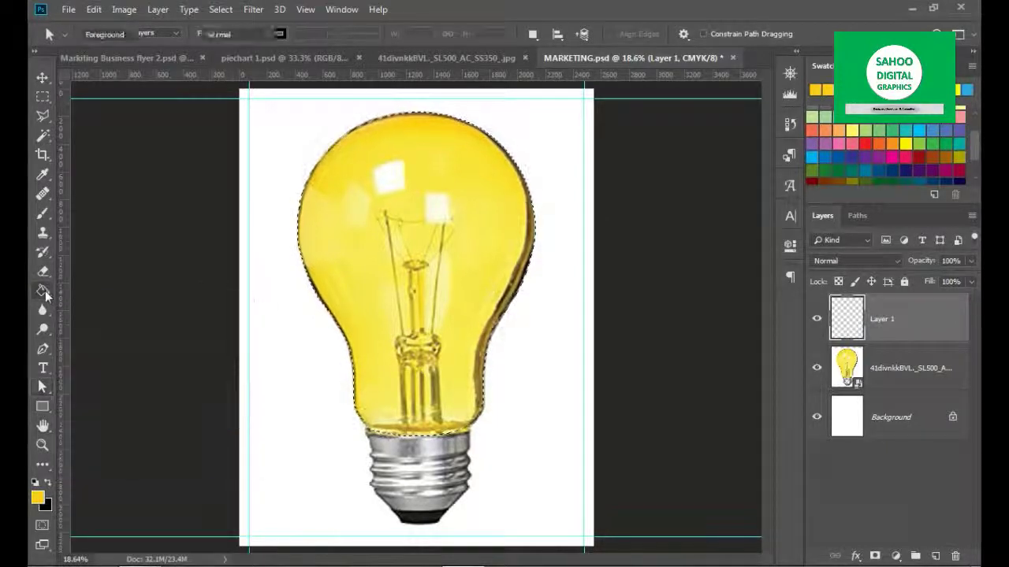
pyautogui.click(38, 497)
pyautogui.click(303, 268)
pyautogui.press('Return')
pyautogui.click(406, 233)
pyautogui.hotkey('ctrl', 'd')
# Delete the bulb photo layer and move the grey bulb lower, shrinking it slightly
pyautogui.press('v')
pyautogui.moveTo(438, 307); pyautogui.dragTo(437, 337)
pyautogui.click(891, 367)
pyautogui.press('Delete')
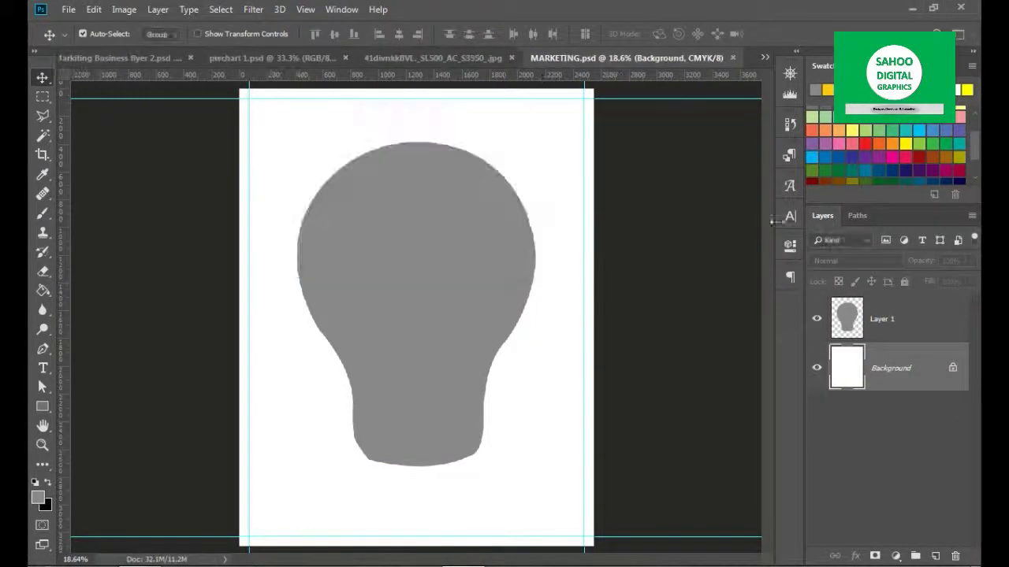
pyautogui.moveTo(444, 310); pyautogui.dragTo(444, 346)
pyautogui.hotkey('ctrl', 't')
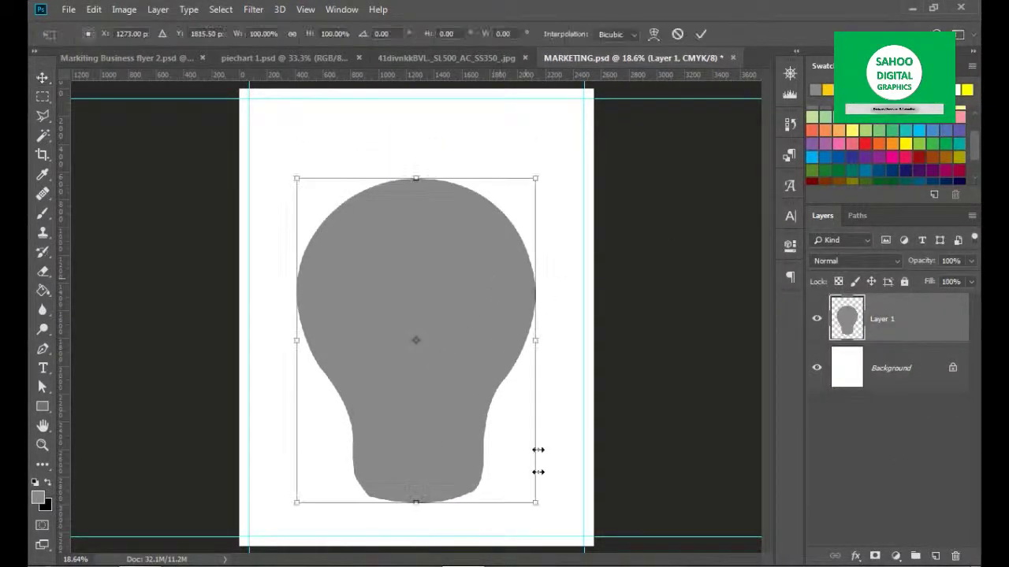
pyautogui.moveTo(537, 502)
pyautogui.mouseDown()
pyautogui.moveTo(477, 394)
pyautogui.moveTo(444, 406)
pyautogui.mouseUp()
pyautogui.press('Return')
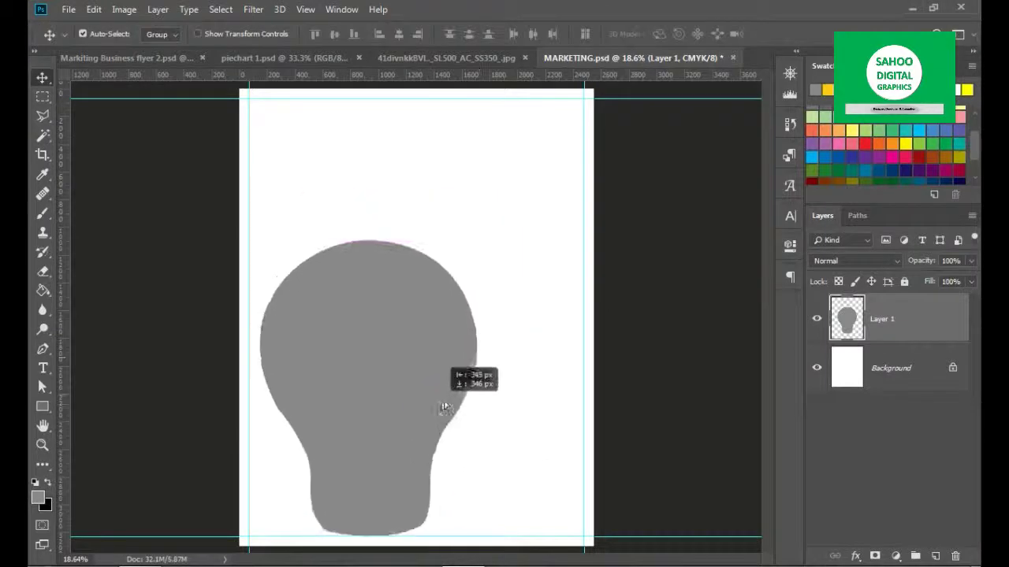
# Draw a slanted straight pen path across the page and convert it to a selection
pyautogui.click(42, 386)
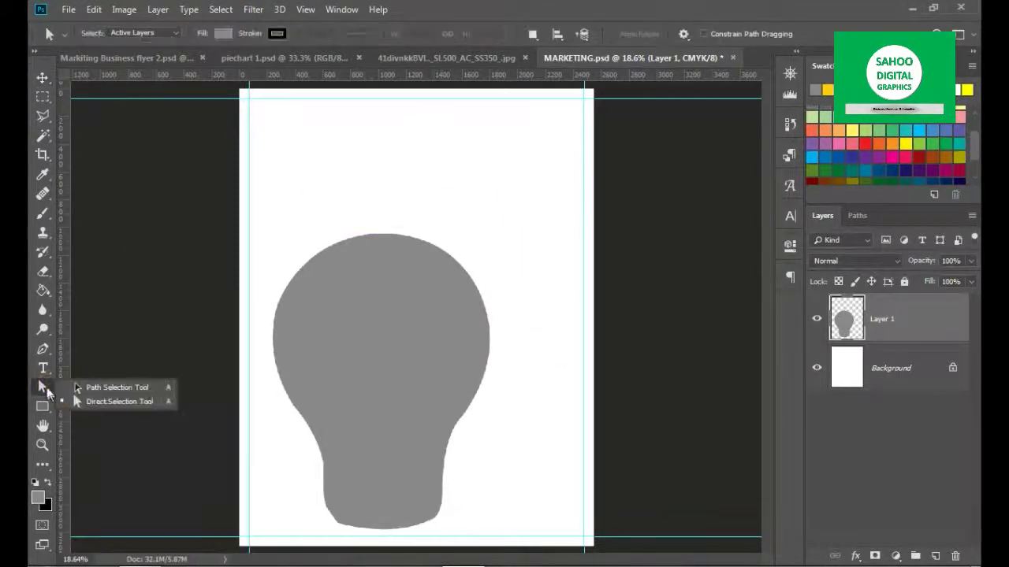
pyautogui.click(44, 348)
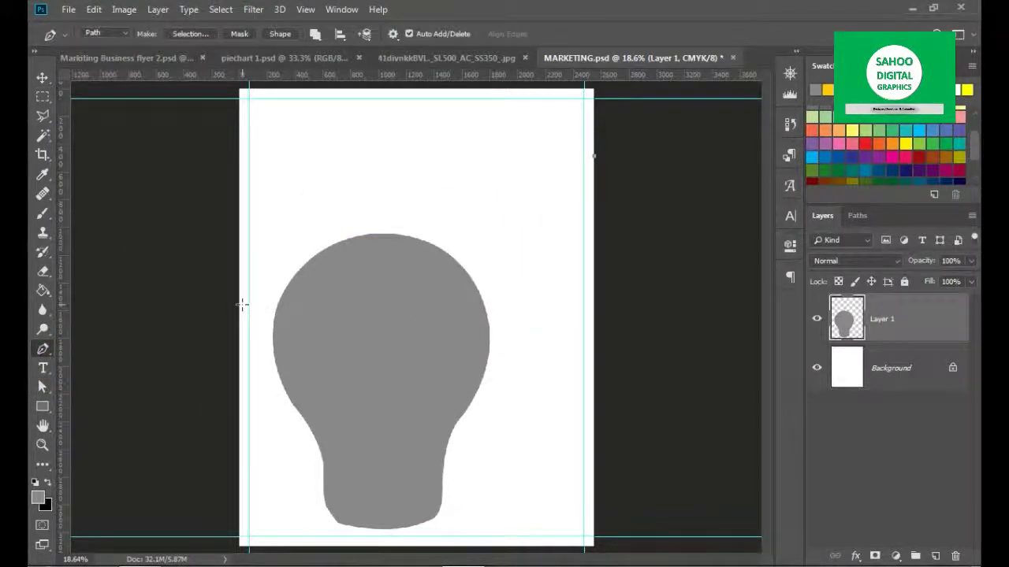
pyautogui.click(238, 280)
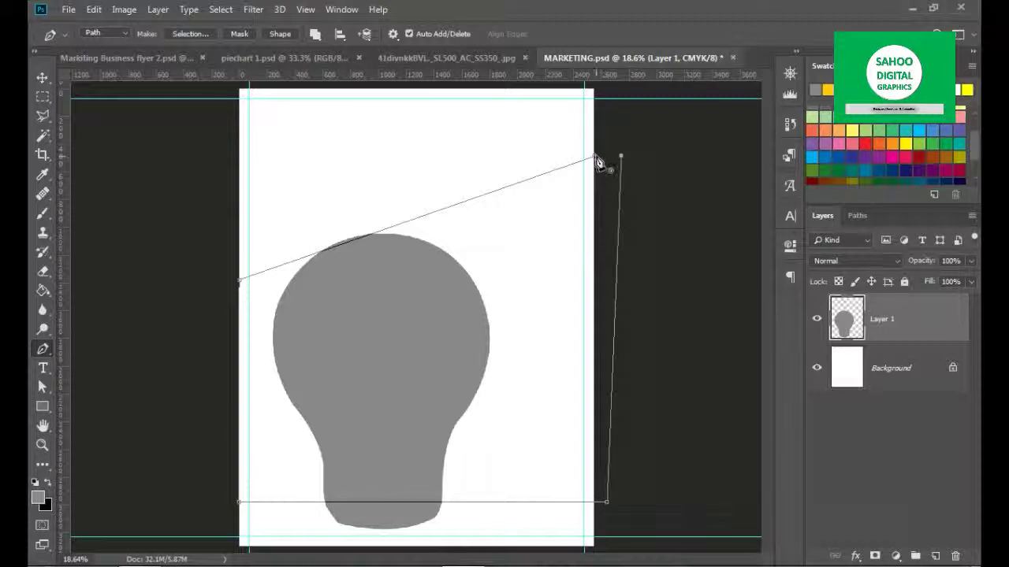
pyautogui.rightClick(543, 331)
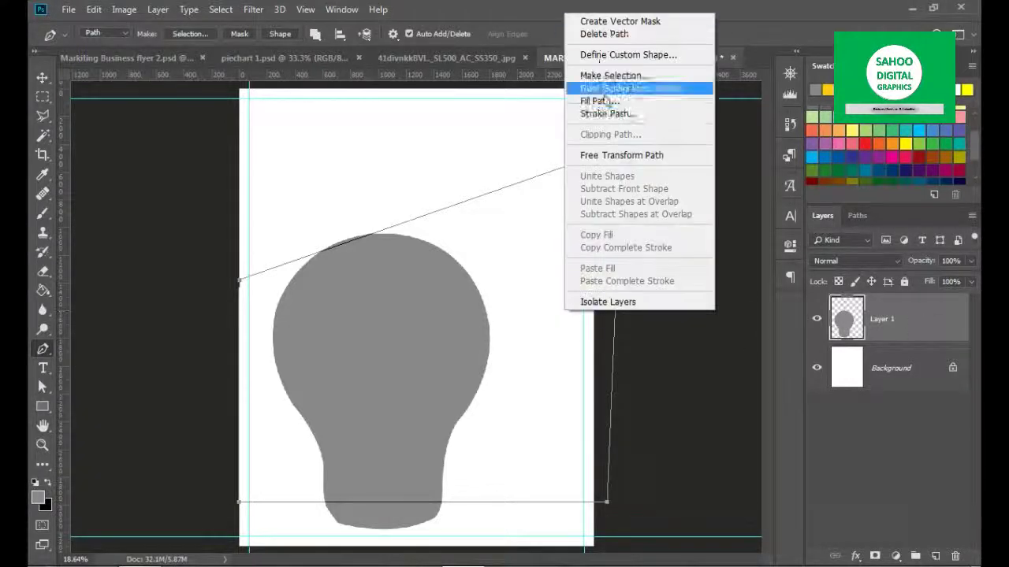
pyautogui.click(612, 87)
pyautogui.click(580, 140)
# On a new layer, fill the band with a black-to-white gradient and invert it
pyautogui.click(936, 556)
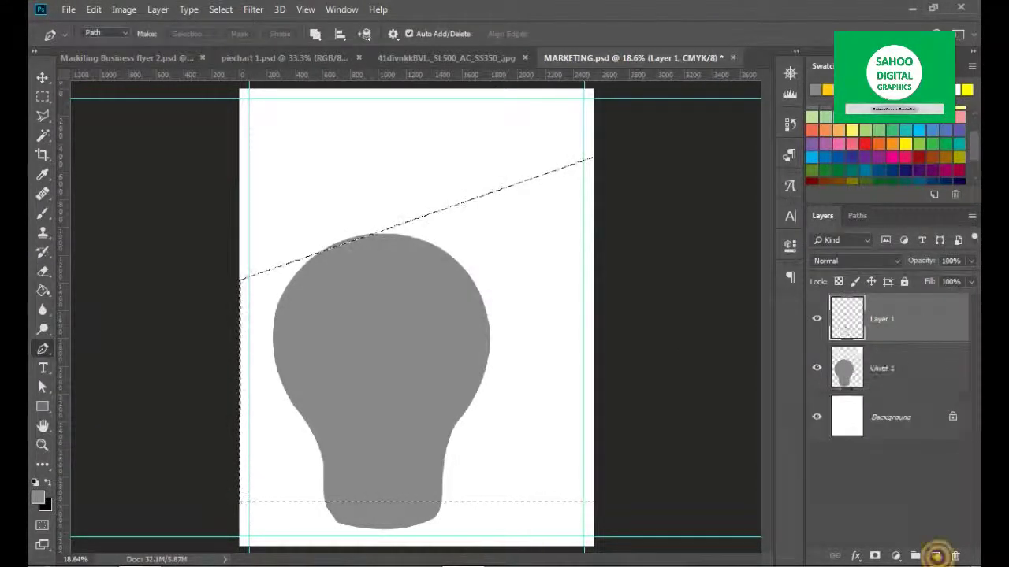
pyautogui.click(43, 290)
pyautogui.click(107, 34)
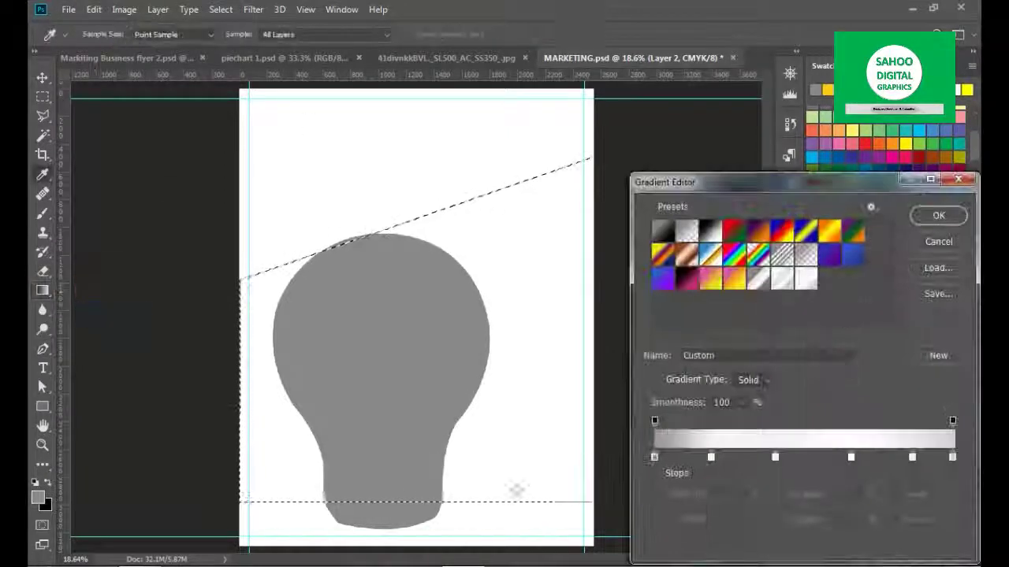
pyautogui.click(711, 231)
pyautogui.click(953, 422)
pyautogui.click(938, 215)
pyautogui.moveTo(599, 162); pyautogui.dragTo(260, 488)
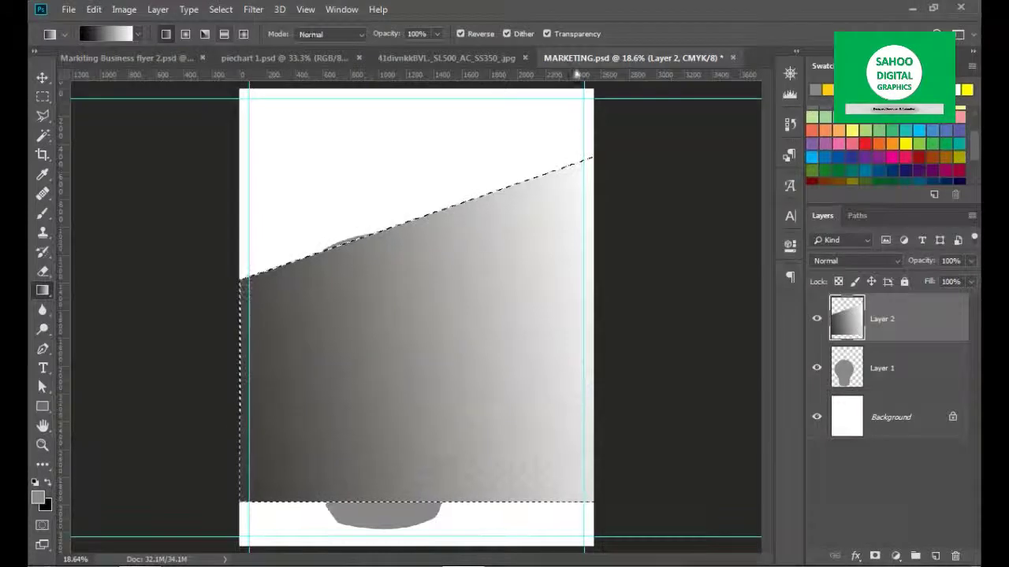
pyautogui.hotkey('ctrl', 'i')
# Move the gradient layer below the bulb, then raise the bulb and enlarge it to about 110%
pyautogui.press('v')
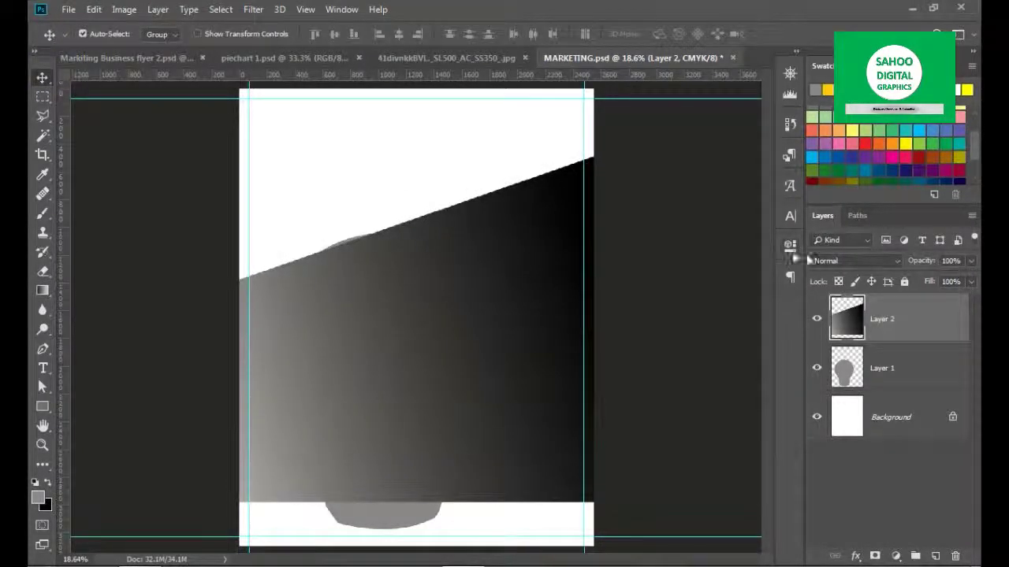
pyautogui.hotkey('ctrl', 'd')
pyautogui.hotkey('ctrl', '[')
pyautogui.moveTo(385, 317); pyautogui.dragTo(390, 276)
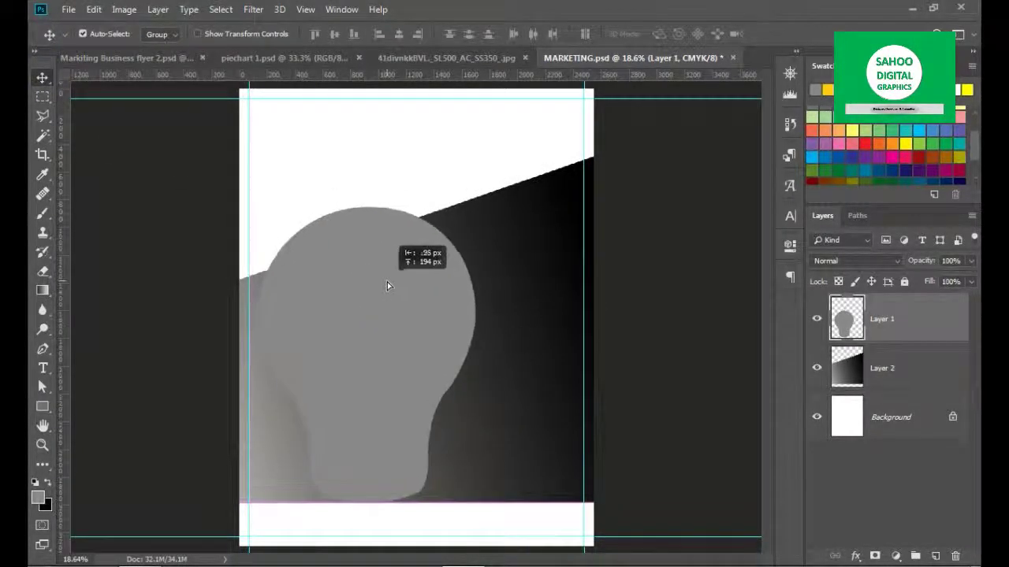
pyautogui.hotkey('ctrl', 't')
pyautogui.moveTo(473, 476); pyautogui.dragTo(491, 492)
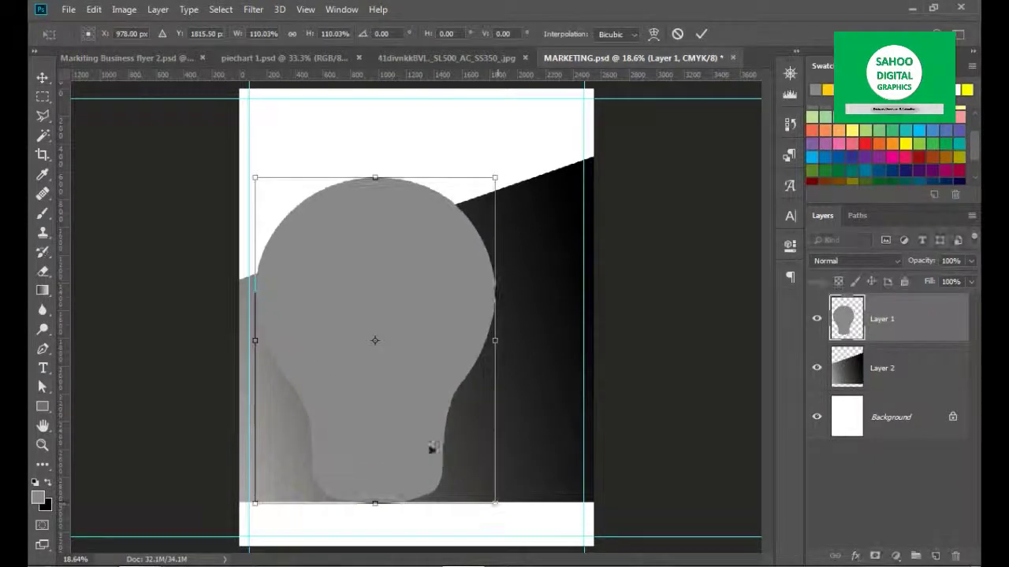
pyautogui.press('Return')
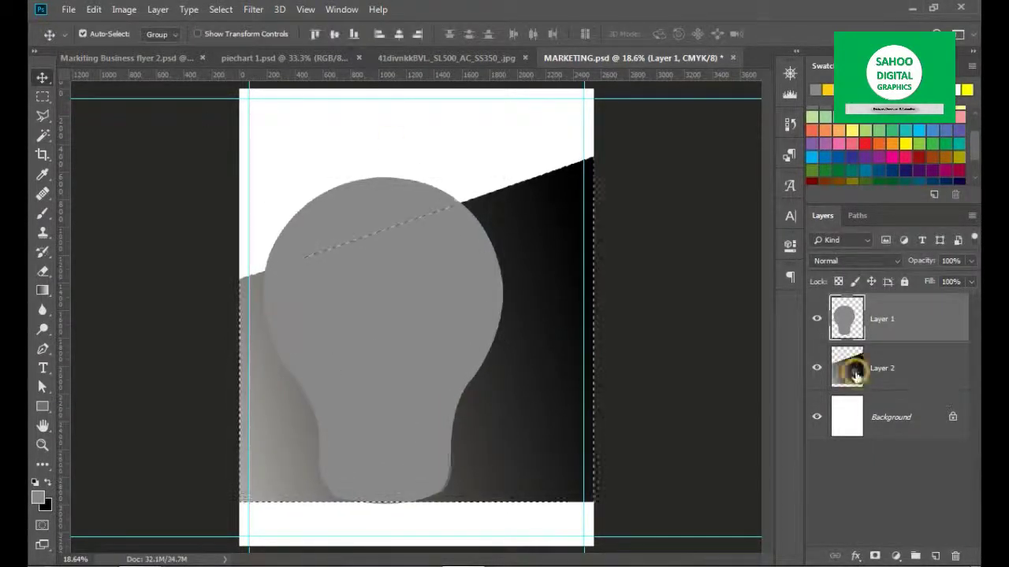
# Add a new stop to the gradient and redraw it across the band
pyautogui.press('g')
pyautogui.click(104, 34)
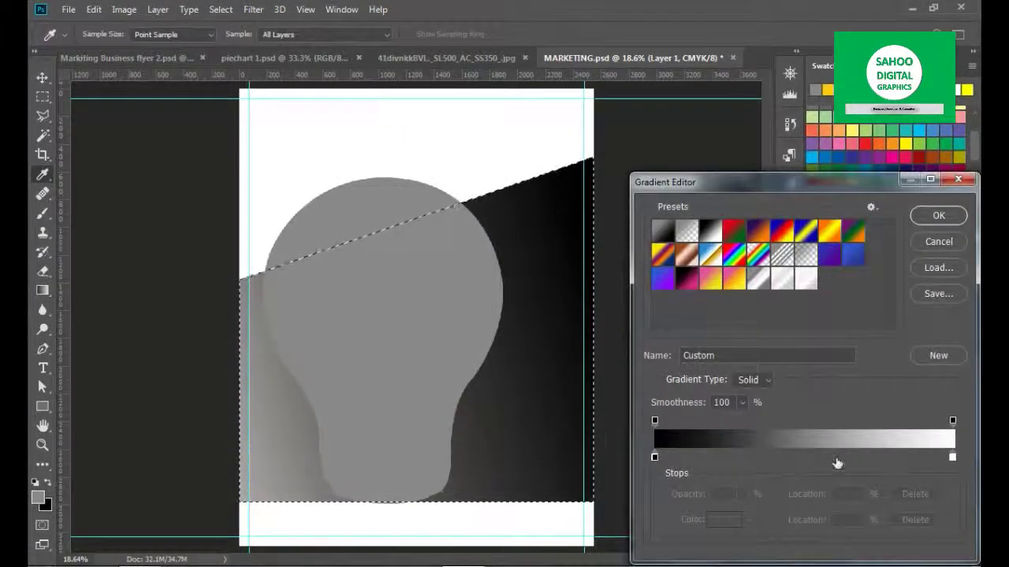
pyautogui.doubleClick(837, 457)
pyautogui.click(589, 303)
pyautogui.click(922, 297)
pyautogui.click(939, 216)
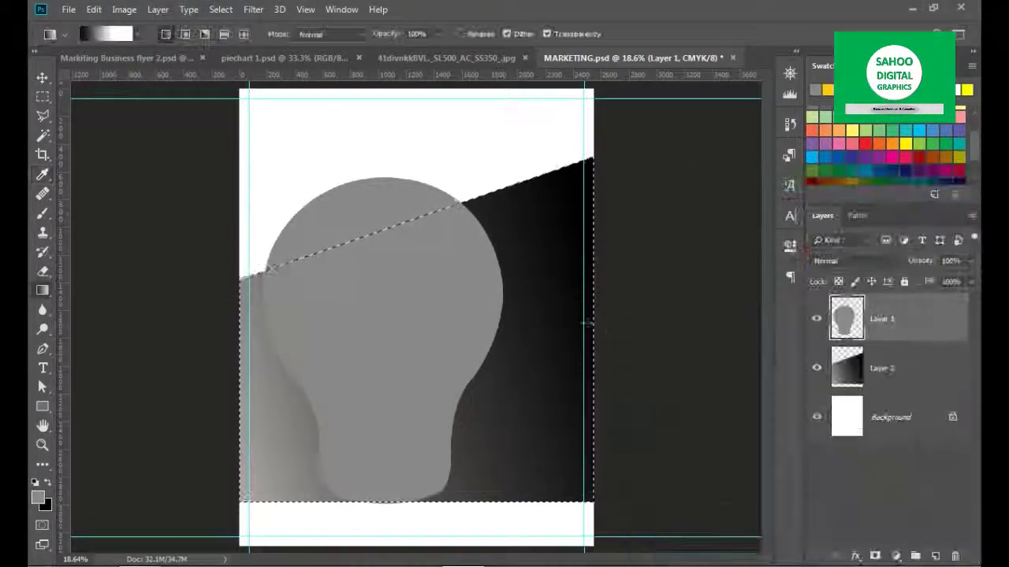
pyautogui.click(882, 368)
pyautogui.moveTo(604, 306); pyautogui.dragTo(37, 375)
# Recolour the gradient stop light grey and redraw the band fading to black on the right
pyautogui.click(104, 34)
pyautogui.click(834, 457)
pyautogui.click(713, 522)
pyautogui.click(587, 334)
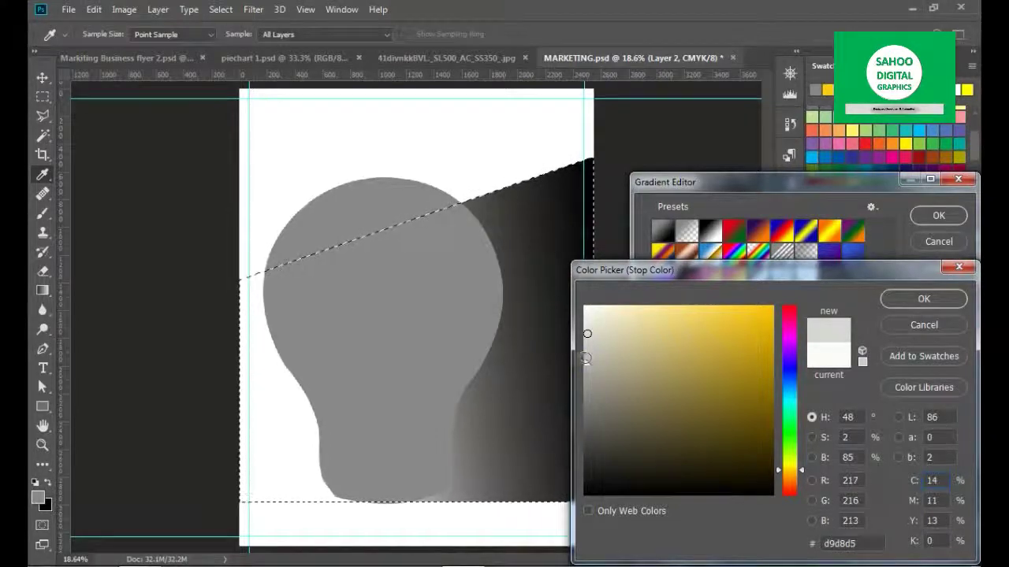
pyautogui.click(924, 299)
pyautogui.click(938, 215)
pyautogui.moveTo(591, 300); pyautogui.dragTo(244, 315)
pyautogui.click(43, 77)
pyautogui.hotkey('ctrl', 'd')
pyautogui.click(351, 320)
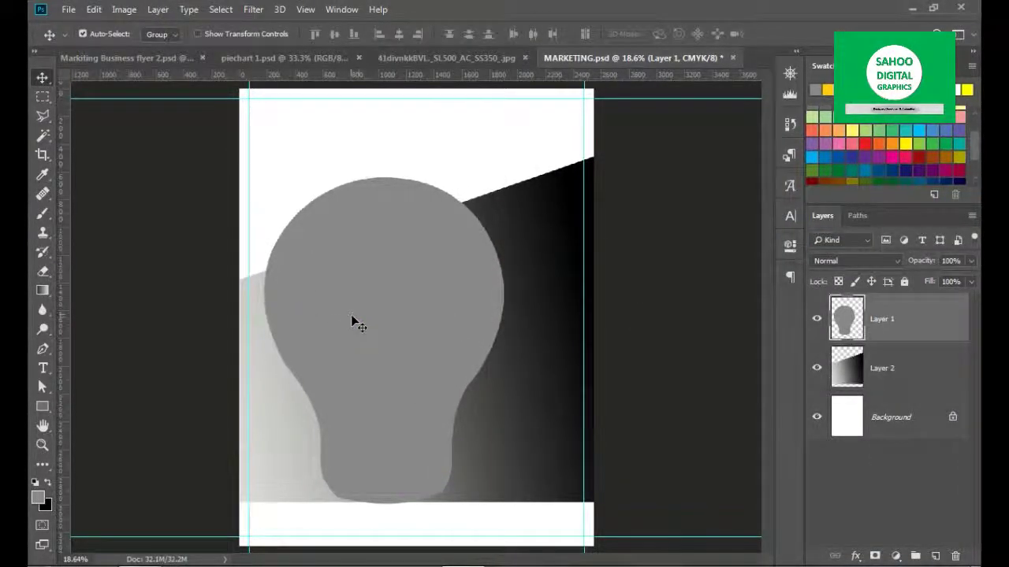
# Hide the gradient layer and cut the bulb's top dome onto a new layer, moved upward
pyautogui.click(43, 98)
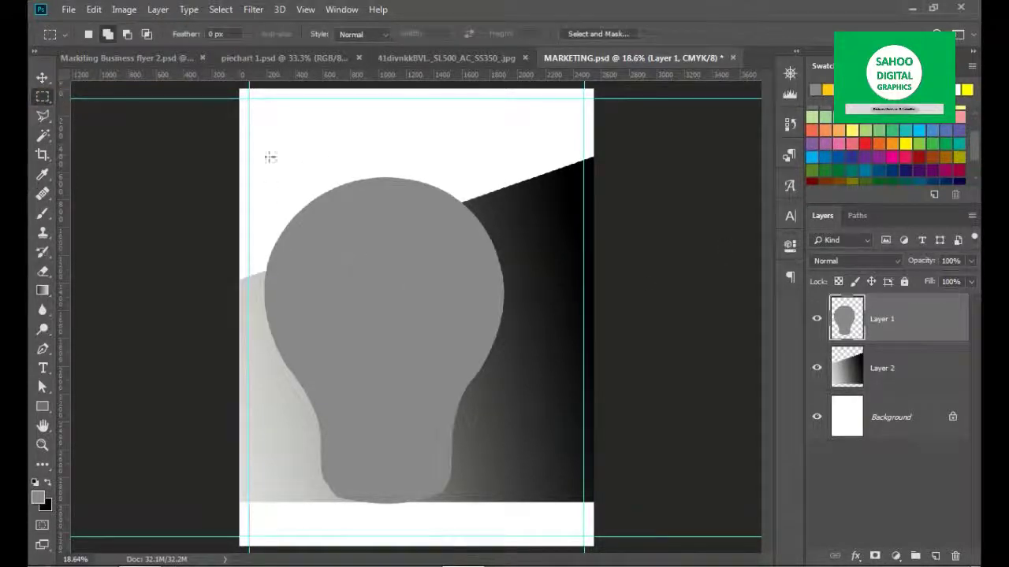
pyautogui.click(816, 367)
pyautogui.moveTo(266, 154); pyautogui.dragTo(537, 249)
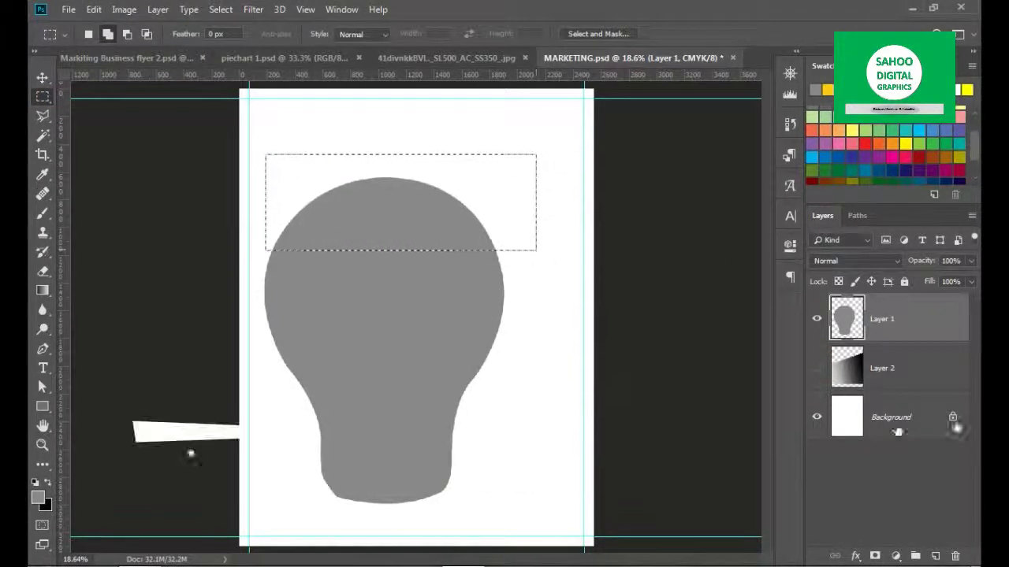
pyautogui.hotkey('shift', 'Left')
pyautogui.hotkey('shift', 'Left')
pyautogui.hotkey('shift', 'Left')
pyautogui.hotkey('shift', 'Left')
pyautogui.hotkey('shift', 'Left')
pyautogui.hotkey('shift', 'Left')
pyautogui.click(93, 9)
pyautogui.click(124, 74)
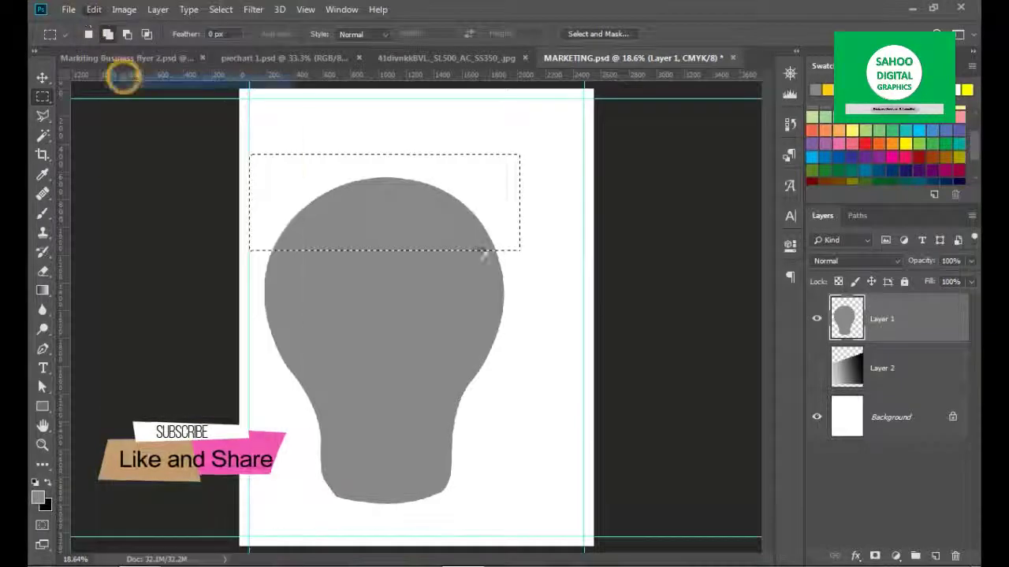
pyautogui.hotkey('ctrl', 'v')
pyautogui.moveTo(441, 260)
pyautogui.mouseDown()
pyautogui.moveTo(499, 213)
pyautogui.moveTo(508, 142)
pyautogui.mouseUp()
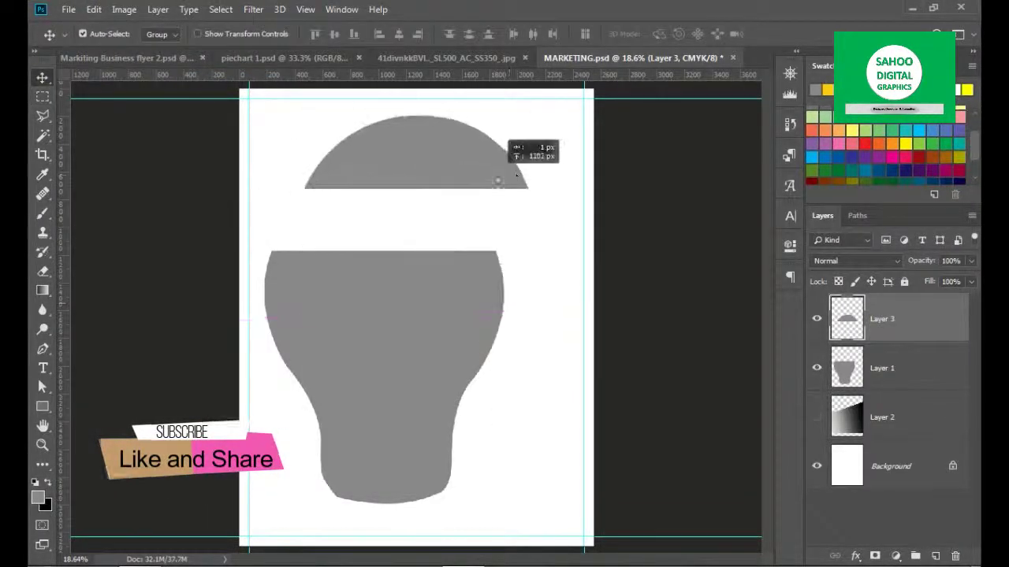
pyautogui.click(816, 319)
pyautogui.moveTo(381, 331); pyautogui.dragTo(412, 331)
# Cut the bulb's upper band onto its own layer and move it up about 110 px
pyautogui.click(45, 98)
pyautogui.moveTo(289, 221); pyautogui.dragTo(563, 334)
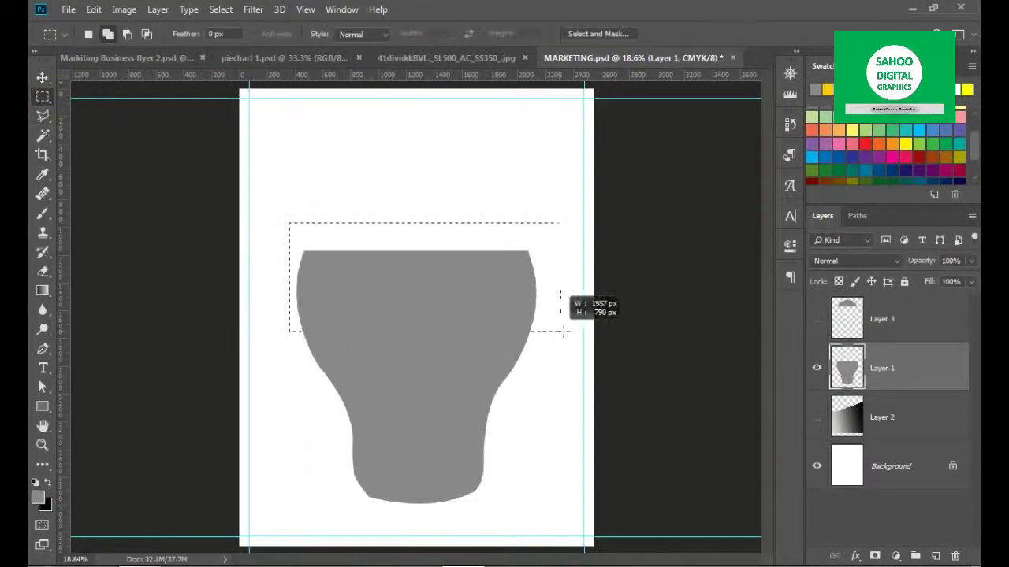
pyautogui.click(93, 9)
pyautogui.click(124, 76)
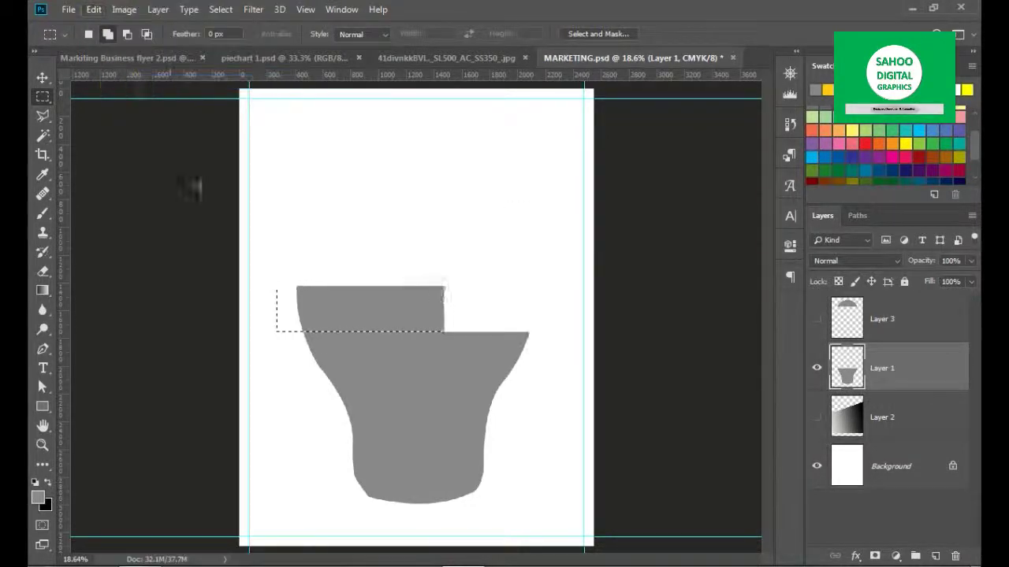
pyautogui.click(93, 8)
pyautogui.click(123, 113)
pyautogui.press('v')
pyautogui.moveTo(355, 217); pyautogui.dragTo(356, 130)
pyautogui.click(817, 367)
# Cut the next band of the bulb and paste it onto its own layer
pyautogui.click(42, 96)
pyautogui.moveTo(286, 293); pyautogui.dragTo(574, 405)
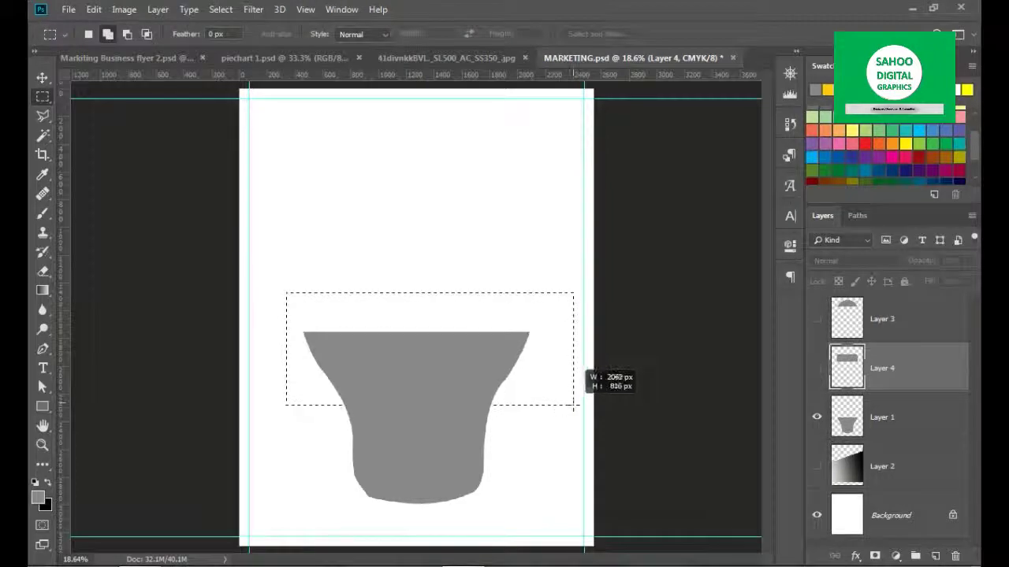
pyautogui.click(93, 9)
pyautogui.click(901, 418)
pyautogui.click(93, 9)
pyautogui.click(123, 77)
pyautogui.hotkey('ctrl', 'v')
# Show the gradient, upper band and dome layers and move the bulb pieces into place
pyautogui.click(42, 77)
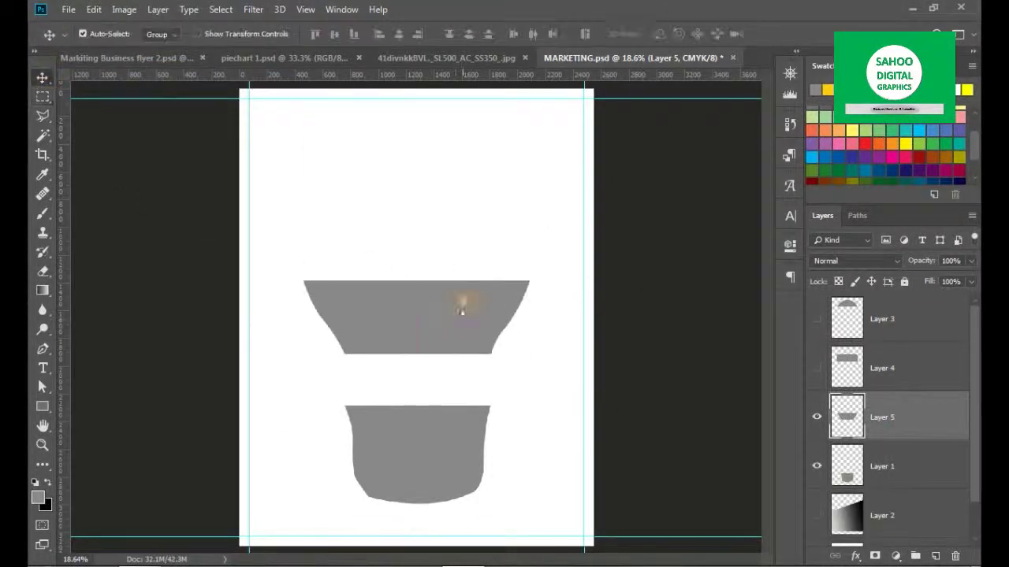
pyautogui.moveTo(462, 308); pyautogui.dragTo(455, 346)
pyautogui.click(817, 516)
pyautogui.moveTo(435, 439)
pyautogui.mouseDown()
pyautogui.moveTo(428, 368)
pyautogui.moveTo(418, 382)
pyautogui.mouseUp()
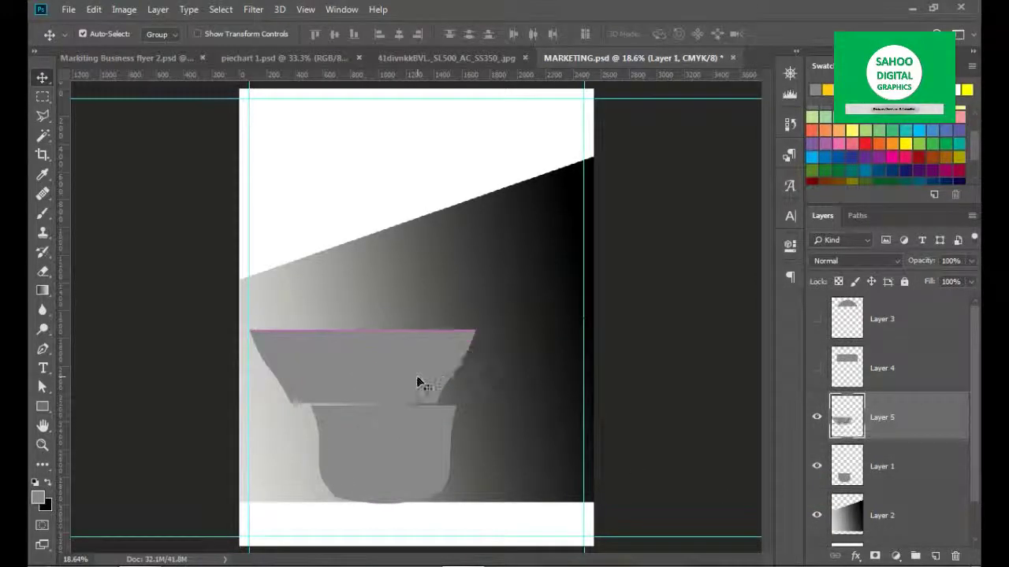
pyautogui.click(817, 368)
pyautogui.moveTo(371, 220); pyautogui.dragTo(352, 292)
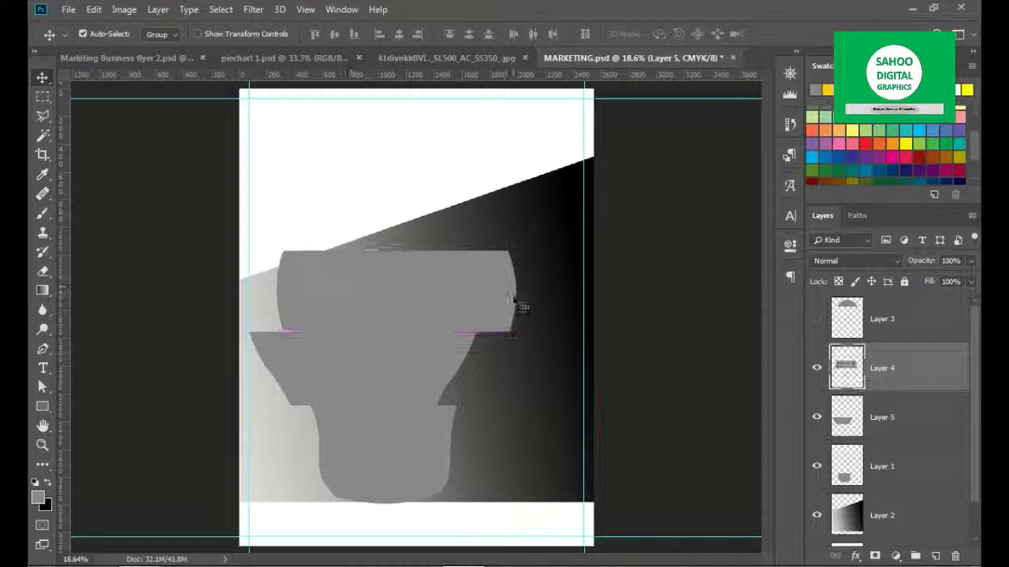
pyautogui.click(817, 319)
pyautogui.moveTo(347, 182); pyautogui.dragTo(347, 226)
pyautogui.moveTo(510, 227); pyautogui.dragTo(511, 206)
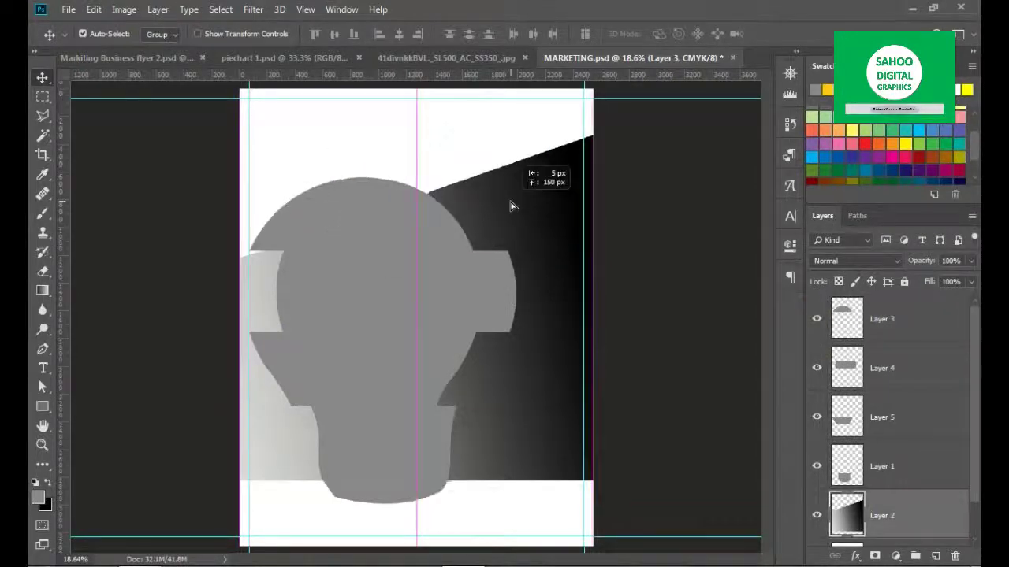
# Stretch the gradient layer vertically to about 112% height
pyautogui.hotkey('ctrl', 't')
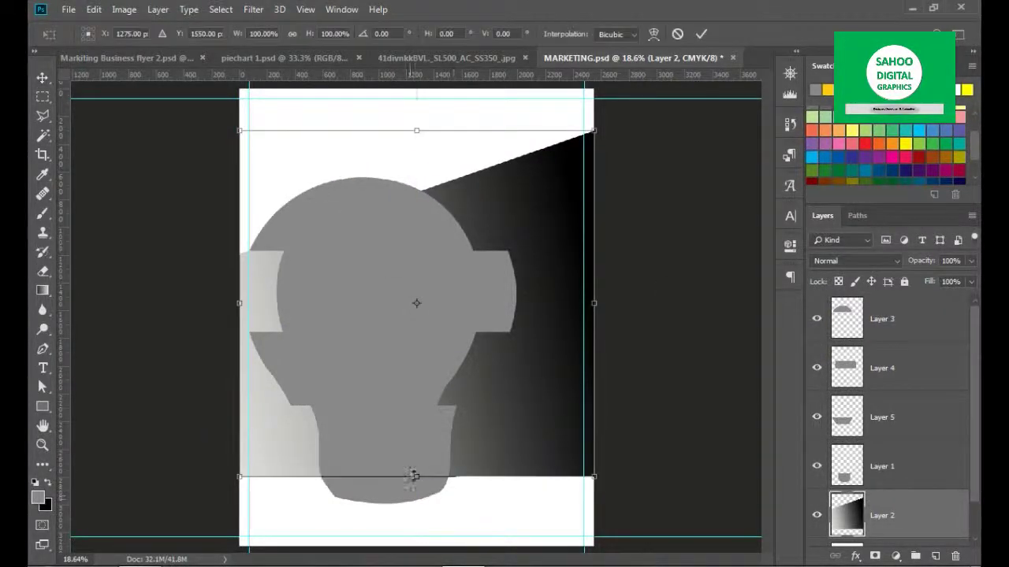
pyautogui.moveTo(416, 476); pyautogui.dragTo(416, 503)
pyautogui.moveTo(418, 128); pyautogui.dragTo(429, 116)
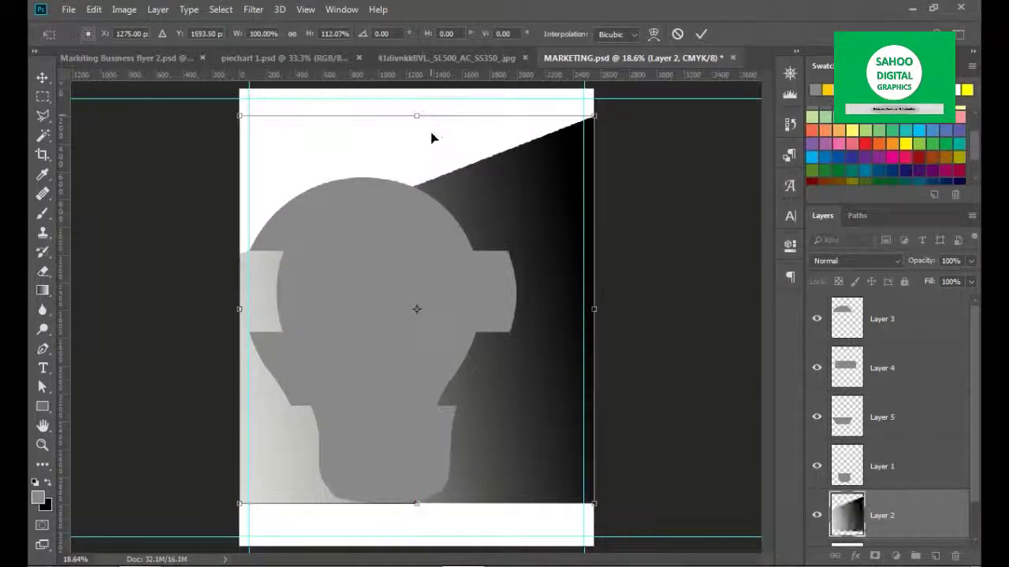
pyautogui.press('Return')
# Sample the reference flyer's yellow as the foreground colour
pyautogui.click(92, 58)
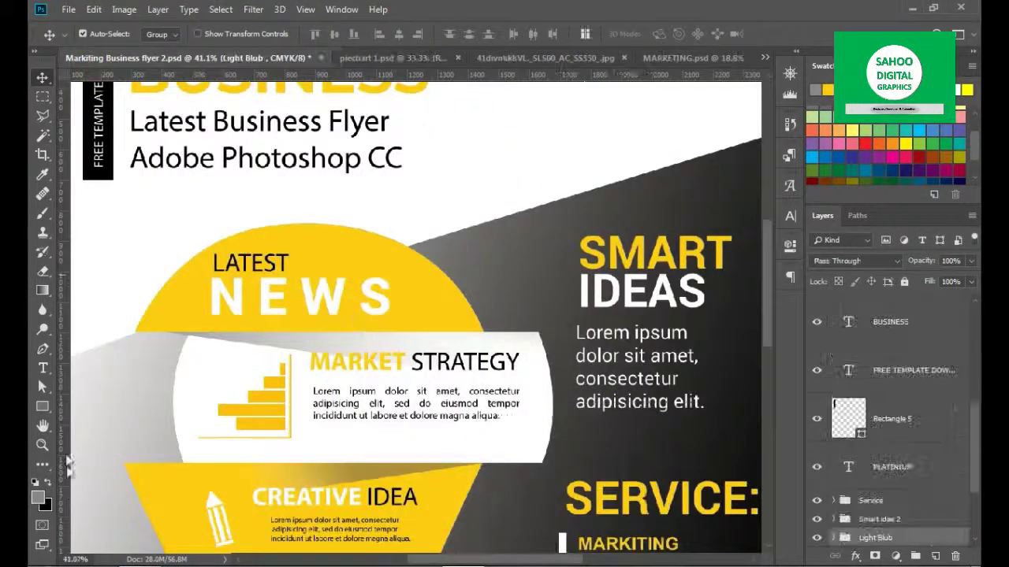
pyautogui.click(37, 497)
pyautogui.press('Return')
# Back in MARKETING.psd, fill the dome piece with yellow using the Paint Bucket
pyautogui.hotkey('ctrl', 'shift', 'Tab')
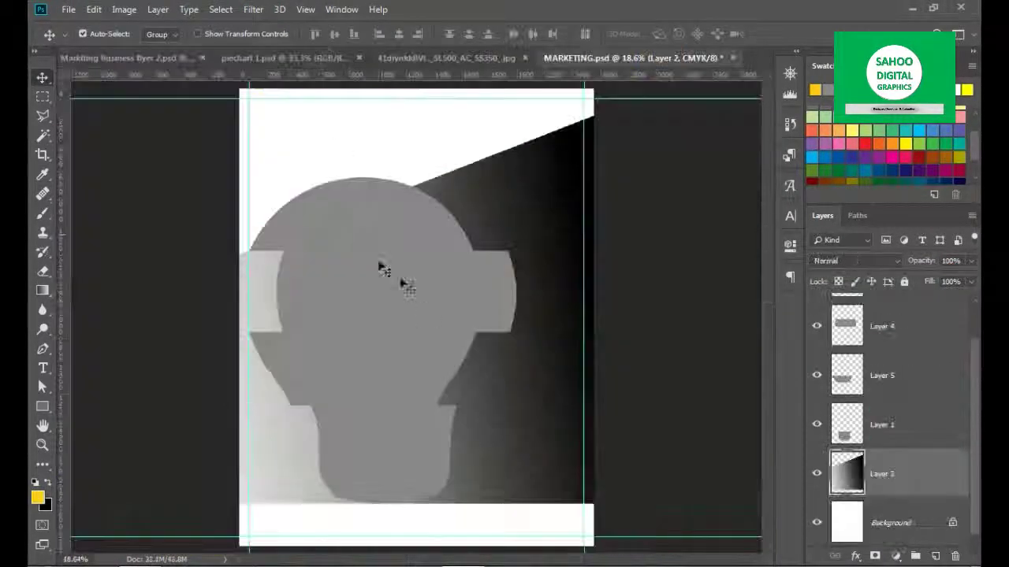
pyautogui.click(862, 334)
pyautogui.rightClick(43, 290)
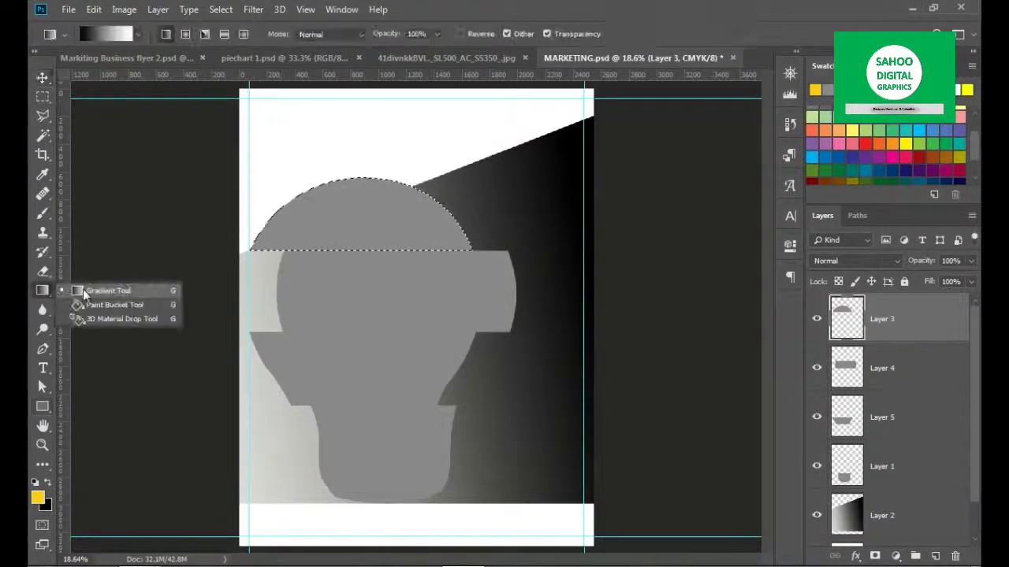
pyautogui.click(95, 303)
pyautogui.click(339, 213)
pyautogui.press('v')
pyautogui.hotkey('ctrl', 'd')
# Fill the lower trapezoid and the lower band with yellow
pyautogui.keyDown('ctrl'); pyautogui.click(846, 416); pyautogui.keyUp('ctrl')
pyautogui.click(42, 290)
pyautogui.click(359, 366)
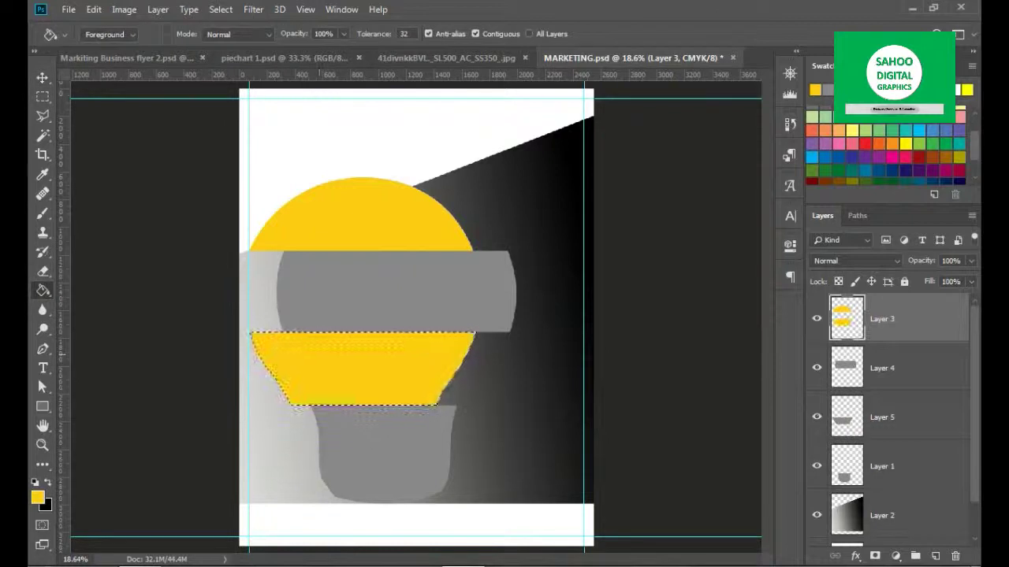
pyautogui.click(43, 79)
pyautogui.hotkey('ctrl', 'd')
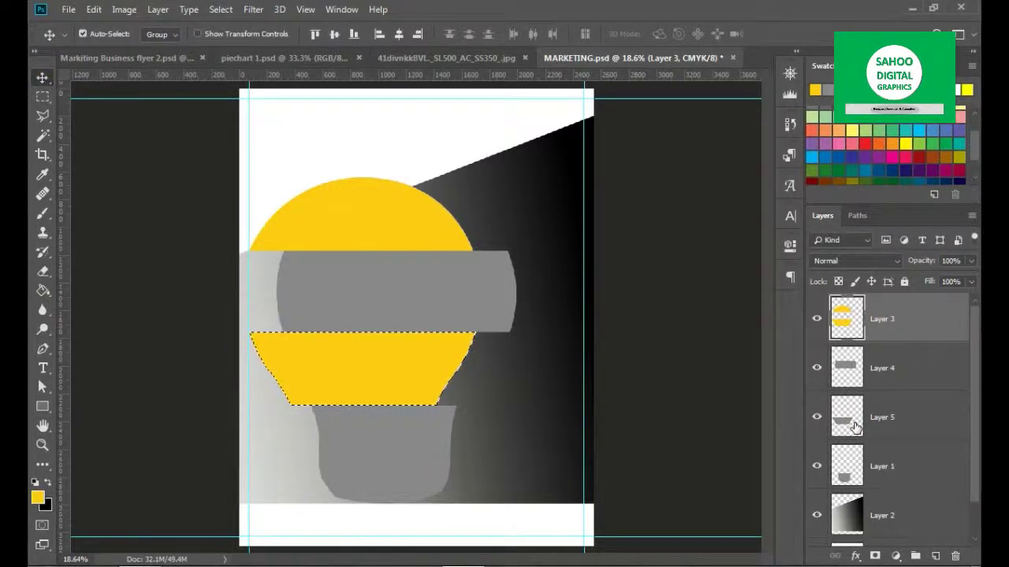
pyautogui.click(855, 426)
pyautogui.hotkey('ctrl', 'z')
pyautogui.press('g')
pyautogui.click(370, 366)
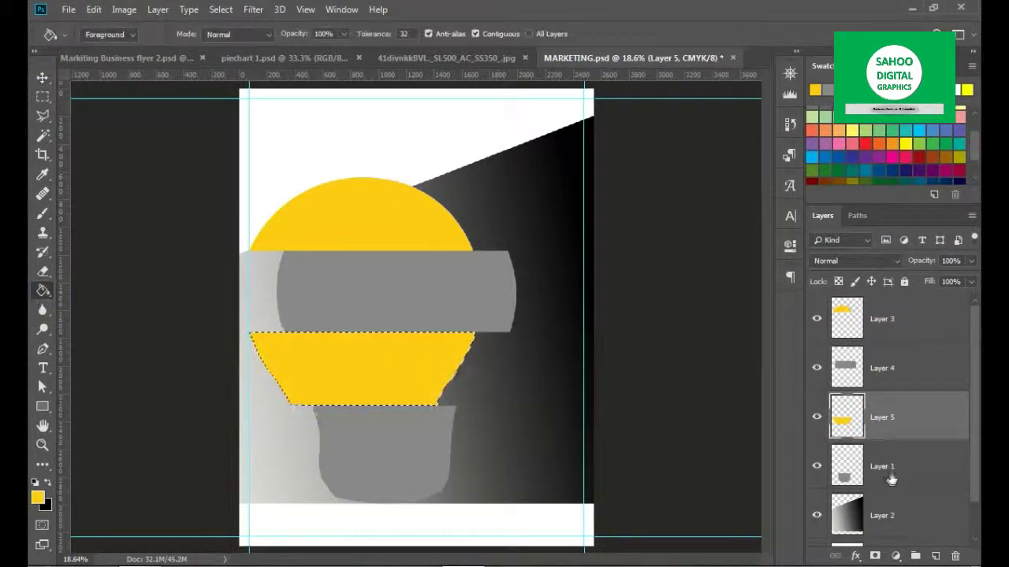
# Fill the bulb base and the upper band with white
pyautogui.click(882, 466)
pyautogui.keyDown('ctrl'); pyautogui.click(846, 466); pyautogui.keyUp('ctrl')
pyautogui.click(37, 496)
pyautogui.click(585, 307)
pyautogui.click(924, 298)
pyautogui.hotkey('alt', 'BackSpace')
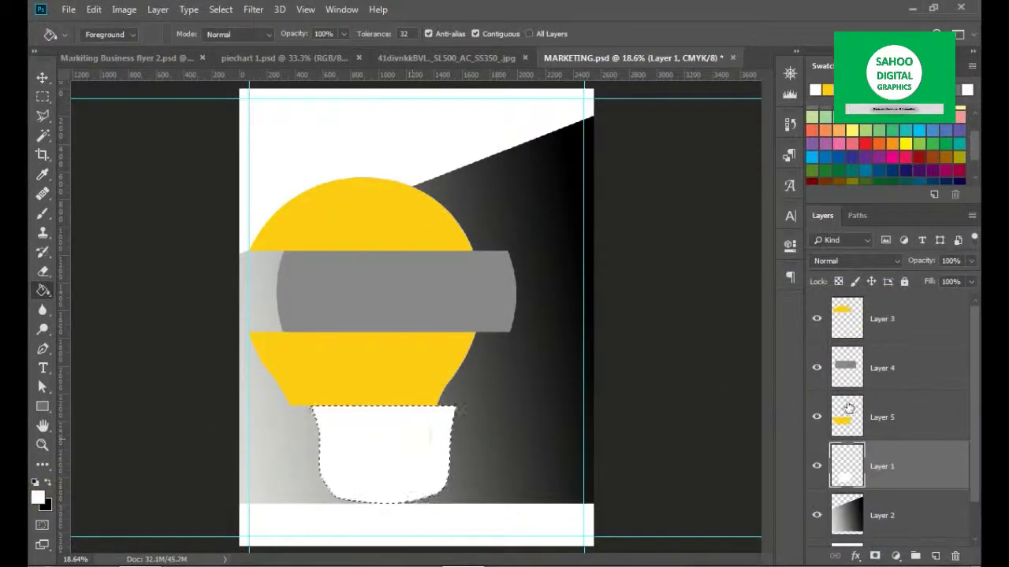
pyautogui.click(882, 368)
pyautogui.keyDown('ctrl'); pyautogui.click(847, 370); pyautogui.keyUp('ctrl')
pyautogui.hotkey('alt', 'BackSpace')
pyautogui.hotkey('ctrl', 'd')
# Group the four bulb layers as 'Light Bulb' and save the document
pyautogui.click(42, 78)
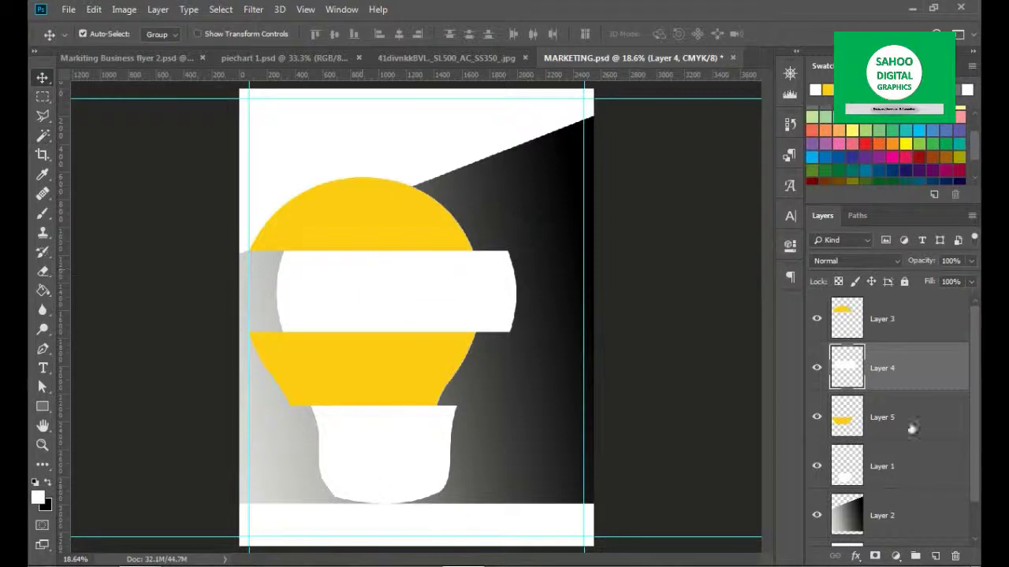
pyautogui.keyDown('shift'); pyautogui.click(881, 467); pyautogui.keyUp('shift')
pyautogui.keyDown('shift'); pyautogui.click(881, 318); pyautogui.keyUp('shift')
pyautogui.hotkey('ctrl', 'g')
pyautogui.write('Light Bu')
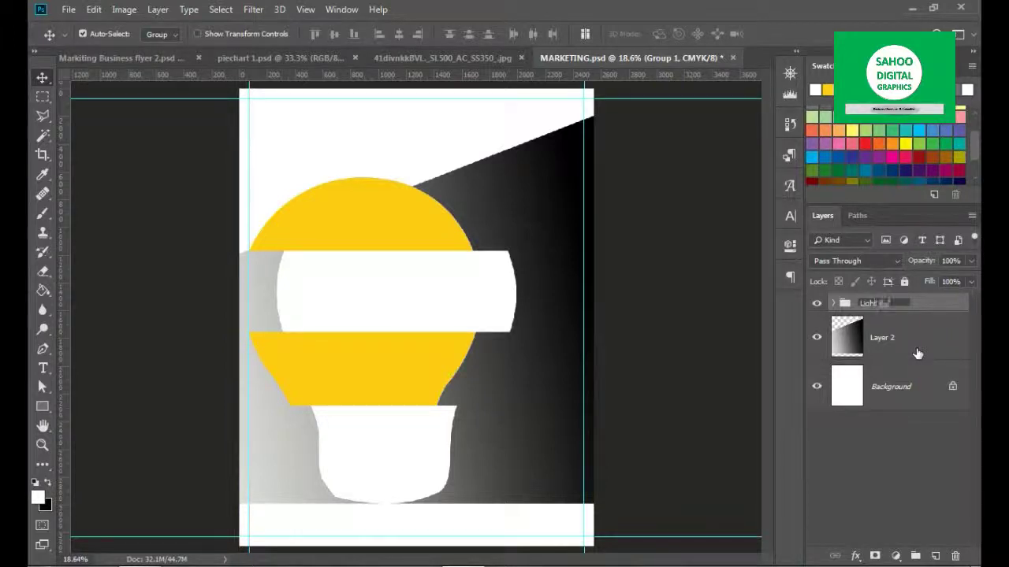
pyautogui.press('Return')
pyautogui.hotkey('ctrl', 's')
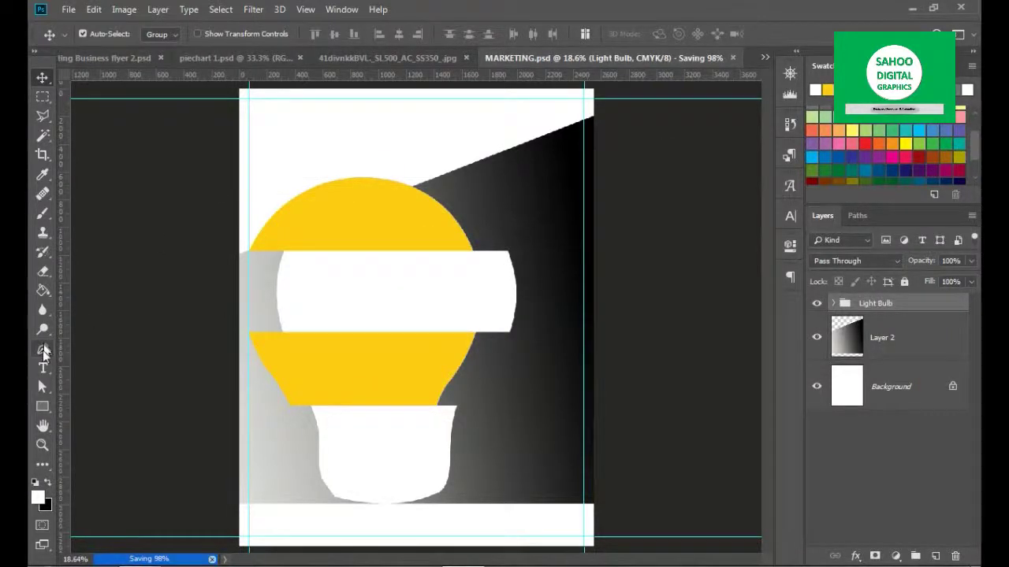
pyautogui.click(42, 349)
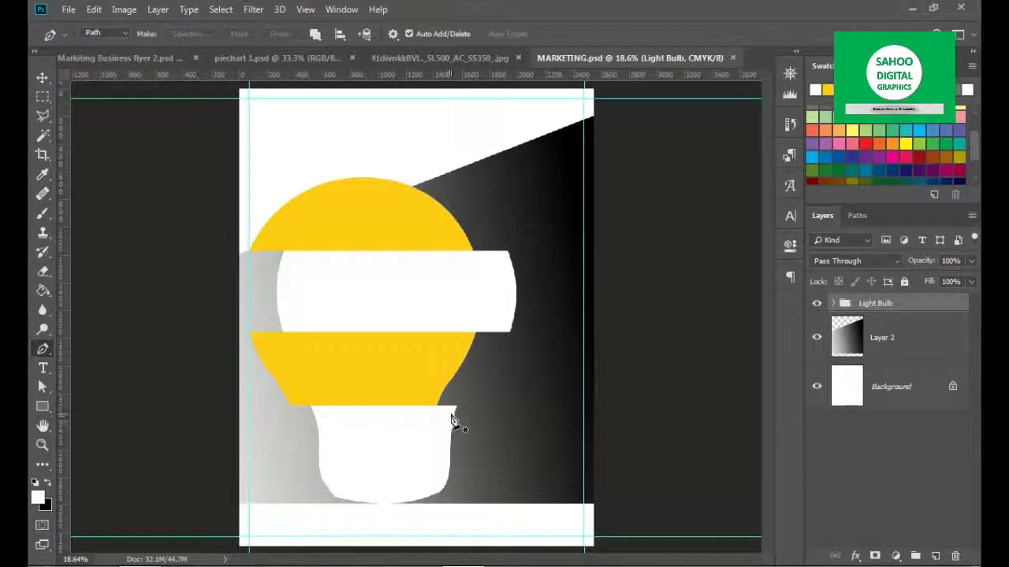
# Draw a wedge path on the bulb base and turn it into a selection
pyautogui.scroll(2, 465, 411)
pyautogui.click(463, 398)
pyautogui.click(451, 443)
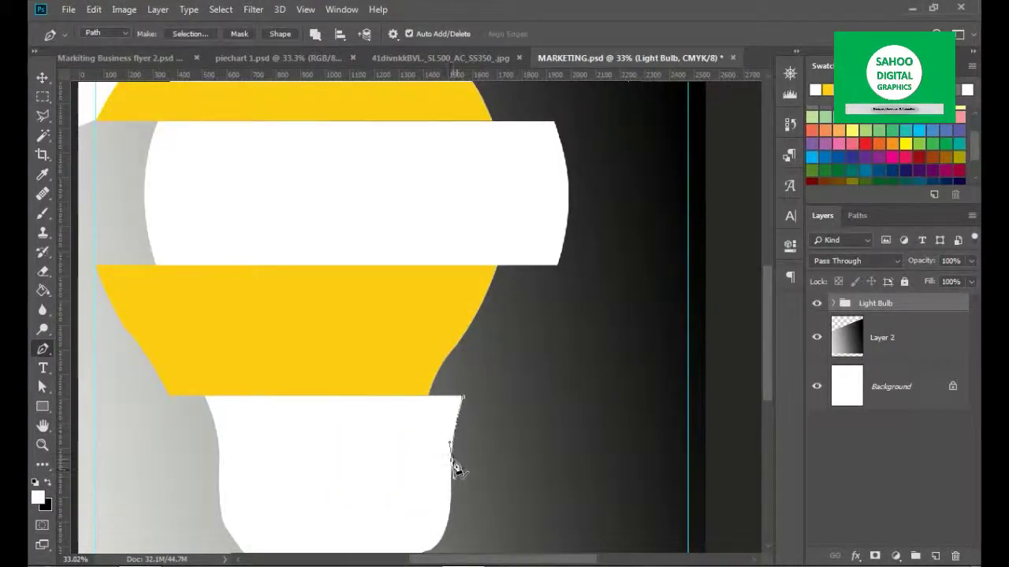
pyautogui.scroll(2, 189, 405)
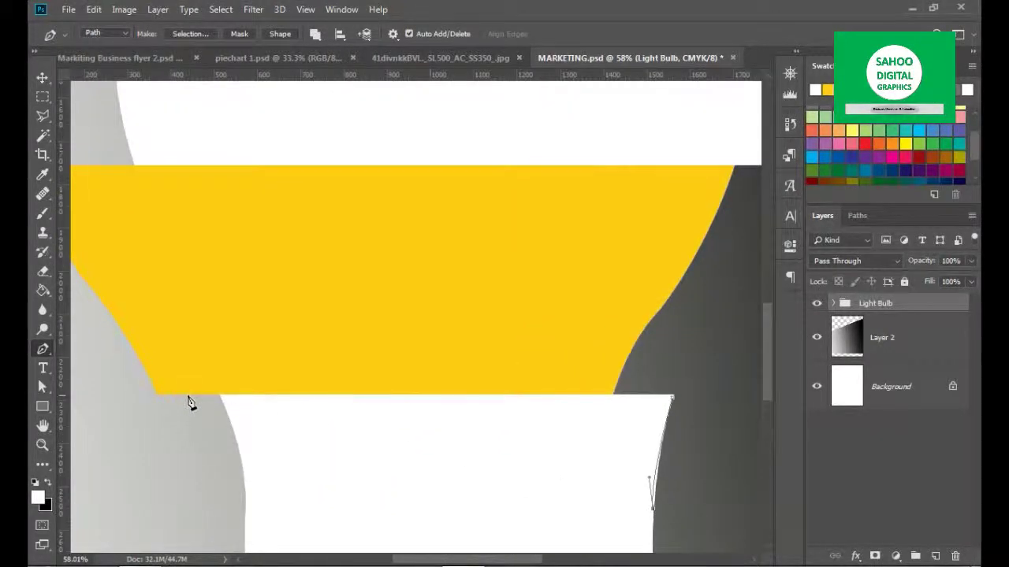
pyautogui.rightClick(445, 437)
pyautogui.click(489, 260)
pyautogui.press('Return')
# Fill a reversed gradient on a new layer and lower its opacity to 24%
pyautogui.click(935, 557)
pyautogui.rightClick(43, 290)
pyautogui.click(94, 288)
pyautogui.moveTo(678, 460)
pyautogui.mouseDown()
pyautogui.moveTo(227, 404)
pyautogui.moveTo(670, 457)
pyautogui.mouseUp()
pyautogui.click(461, 34)
pyautogui.moveTo(922, 261); pyautogui.dragTo(915, 261)
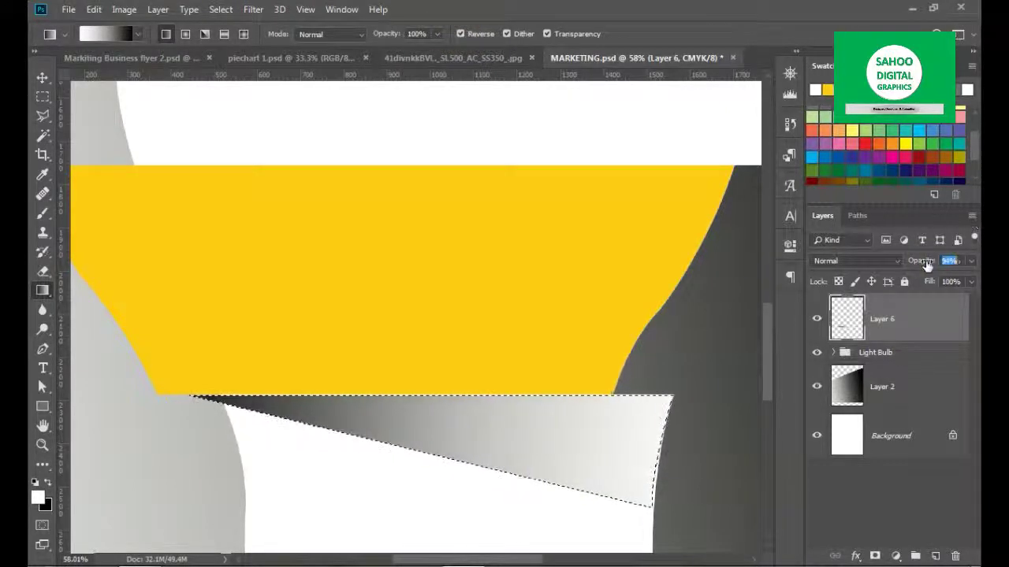
pyautogui.press('Return')
pyautogui.press('Escape')
pyautogui.hotkey('ctrl', 'd')
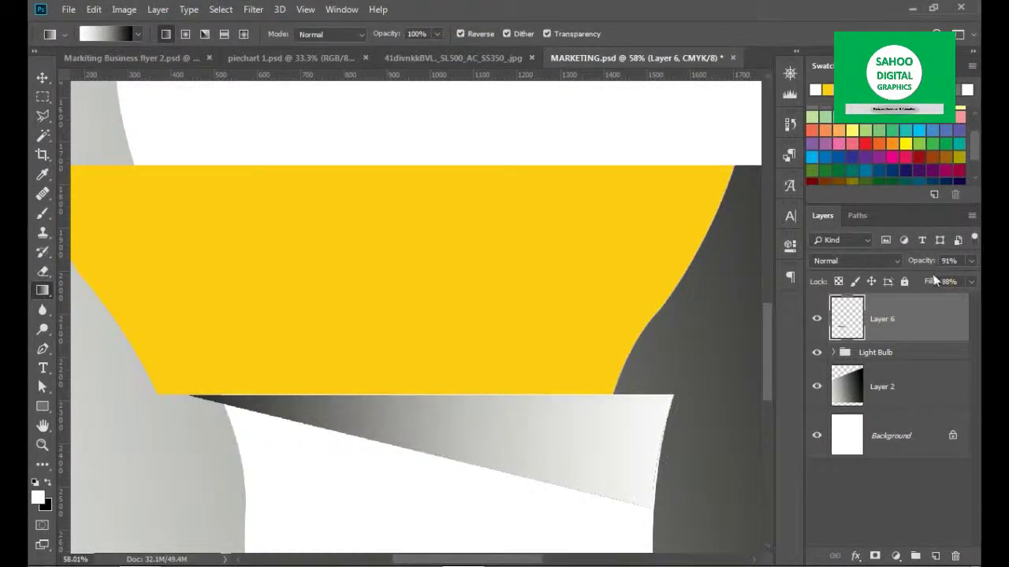
pyautogui.moveTo(920, 264); pyautogui.dragTo(891, 266)
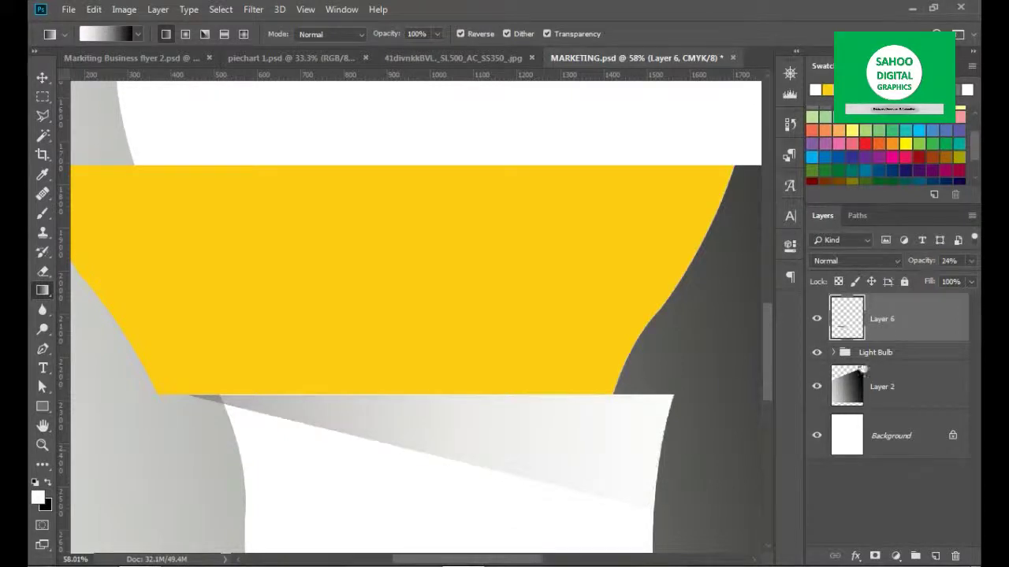
# Select the dark gradient background layer and fit the whole flyer in view
pyautogui.scroll(3, 327, 461)
pyautogui.press('v')
pyautogui.moveTo(443, 405); pyautogui.dragTo(311, 428)
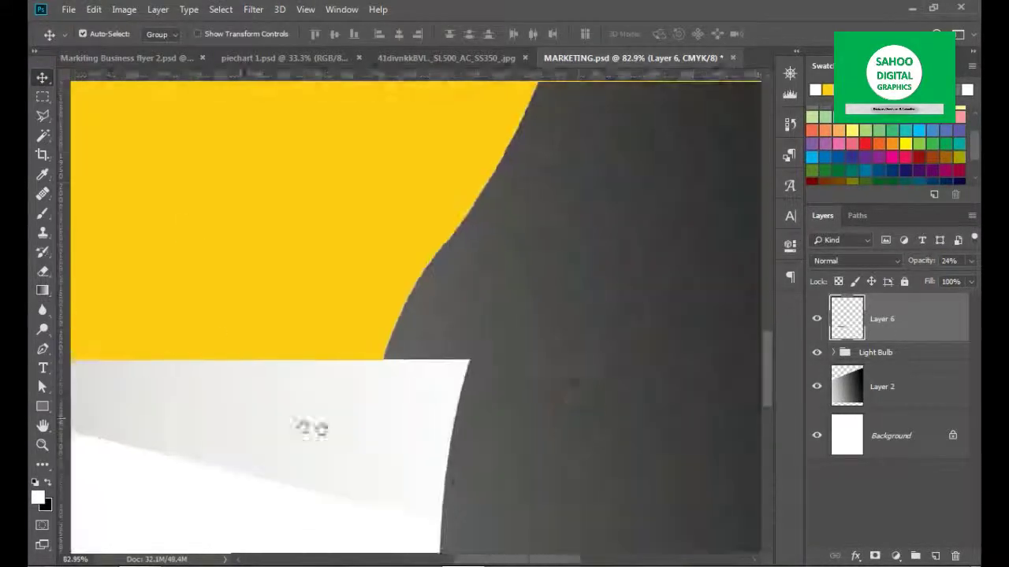
pyautogui.scroll(-1, 311, 427)
pyautogui.click(544, 413)
pyautogui.hotkey('ctrl', '0')
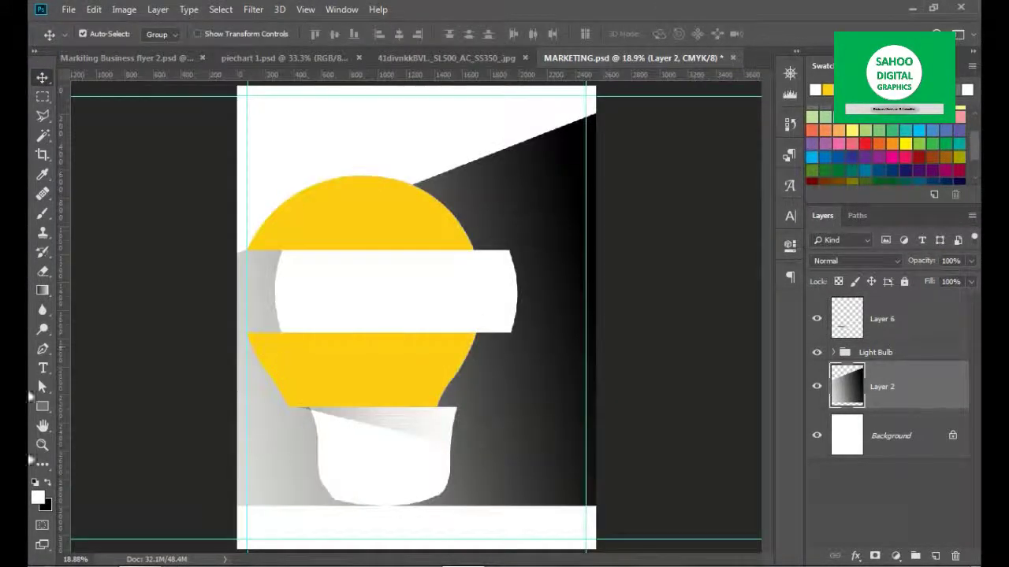
# Draw a wedge path along the lower yellow band's top edge and make it a selection
pyautogui.click(42, 349)
pyautogui.scroll(1, 410, 363)
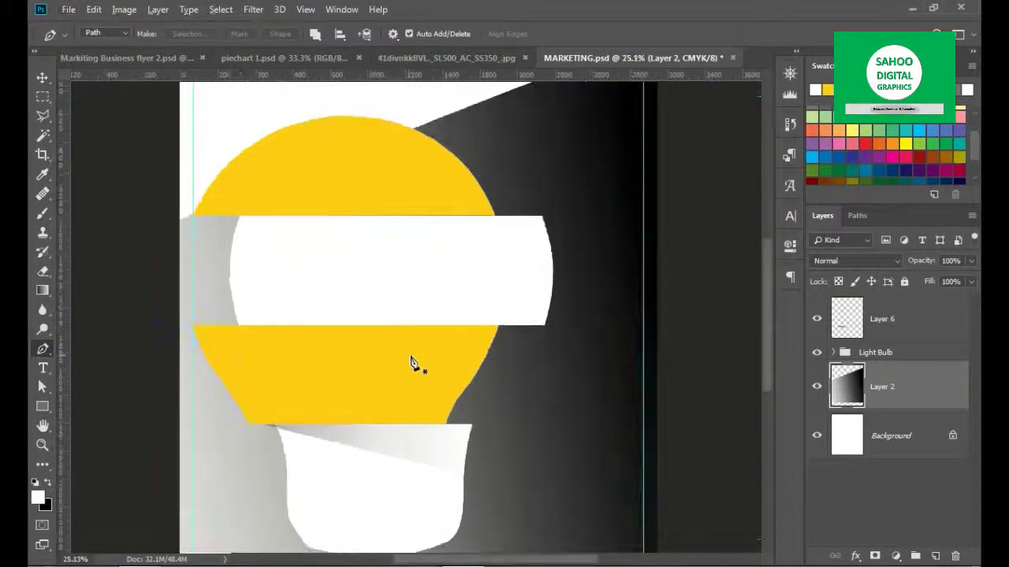
pyautogui.scroll(1, 410, 363)
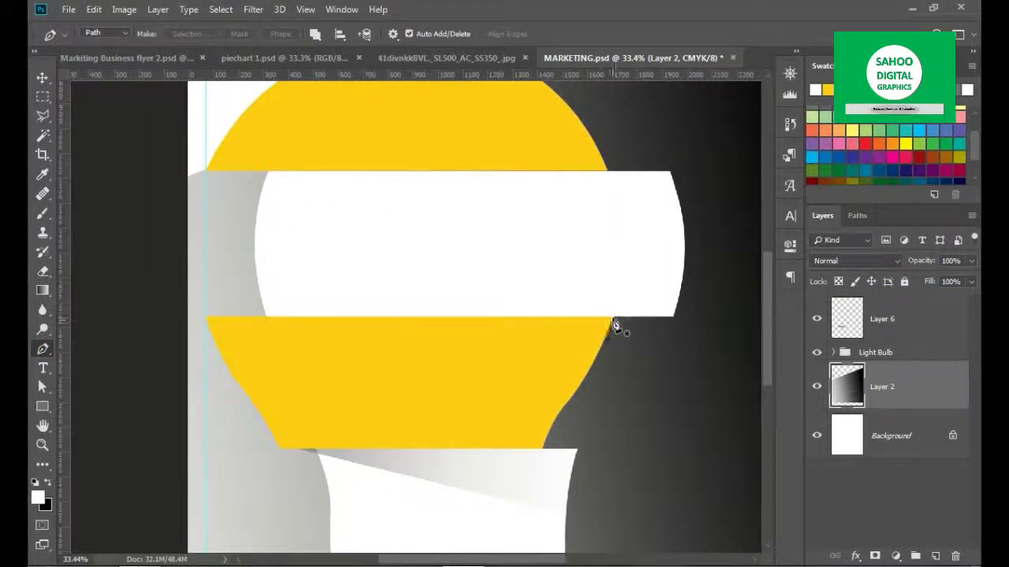
pyautogui.scroll(1, 615, 326)
pyautogui.hscroll(-3, 189, 403)
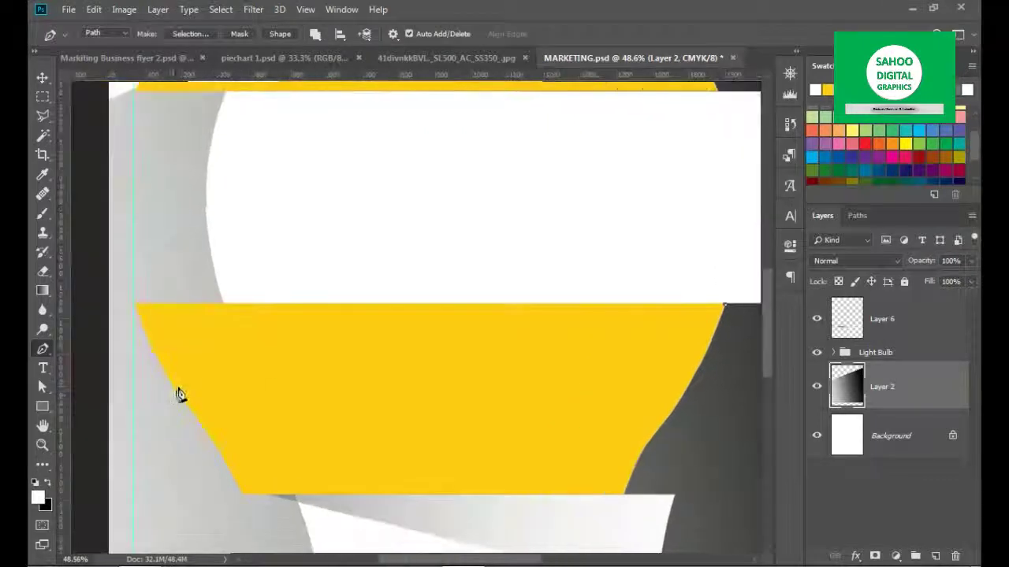
pyautogui.scroll(3, 140, 308)
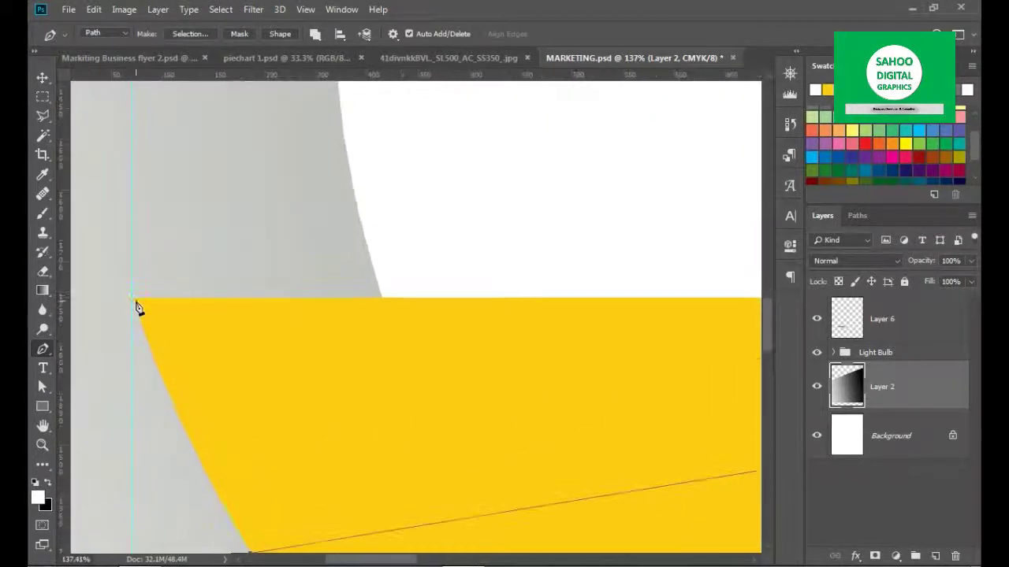
pyautogui.moveTo(143, 269); pyautogui.dragTo(127, 234)
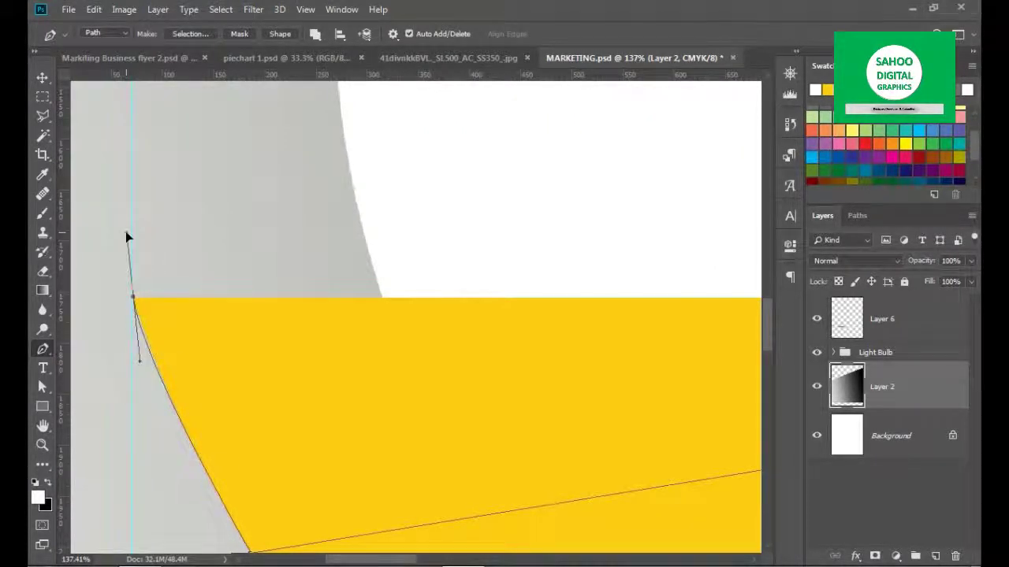
pyautogui.hscroll(10, 315, 360)
pyautogui.click(514, 325)
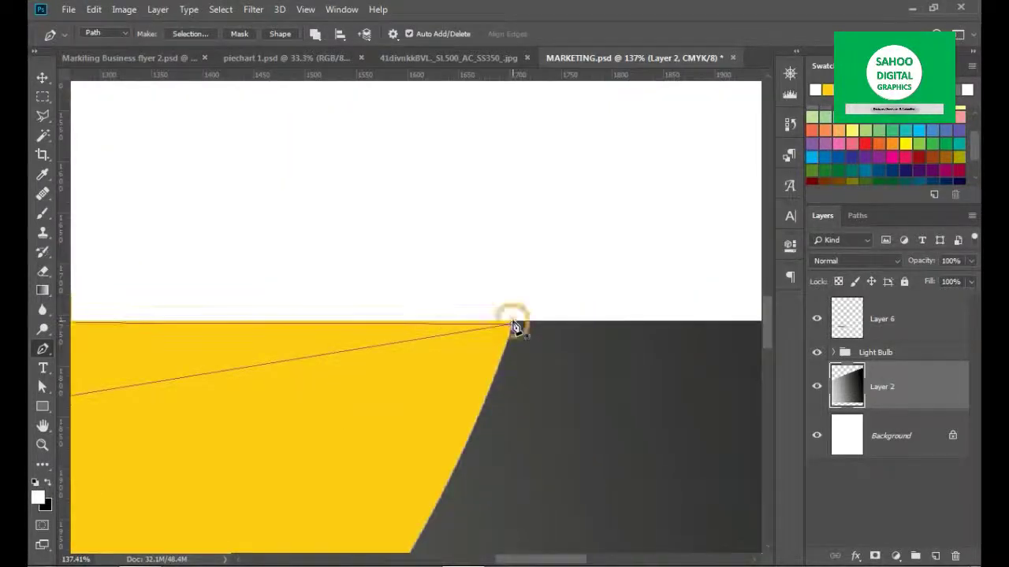
pyautogui.hotkey('ctrl', '0')
pyautogui.rightClick(264, 330)
pyautogui.click(304, 117)
pyautogui.click(581, 139)
# On a new top layer, apply a reversed gradient with an extra stop at 10% opacity
pyautogui.click(42, 291)
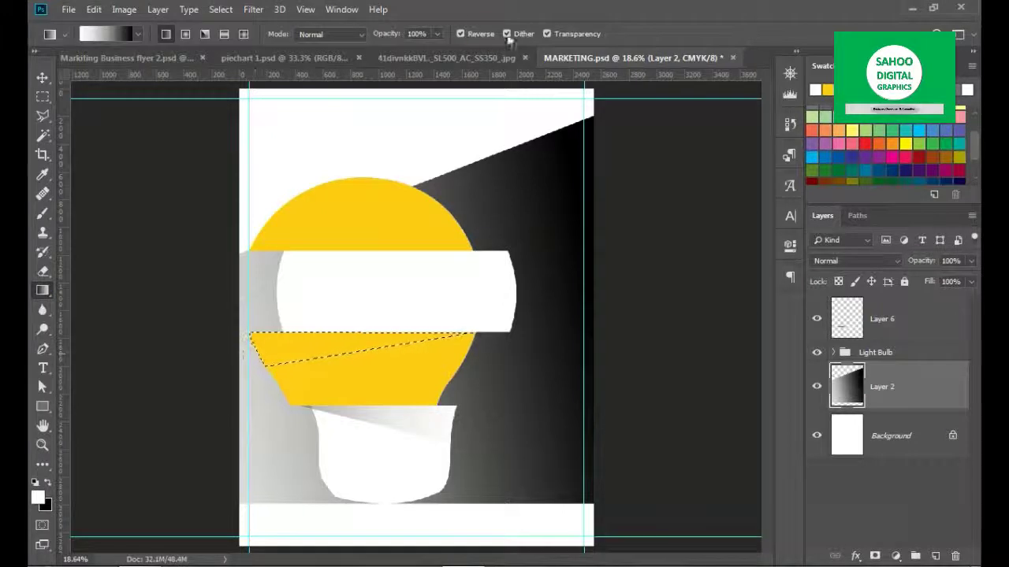
pyautogui.click(935, 557)
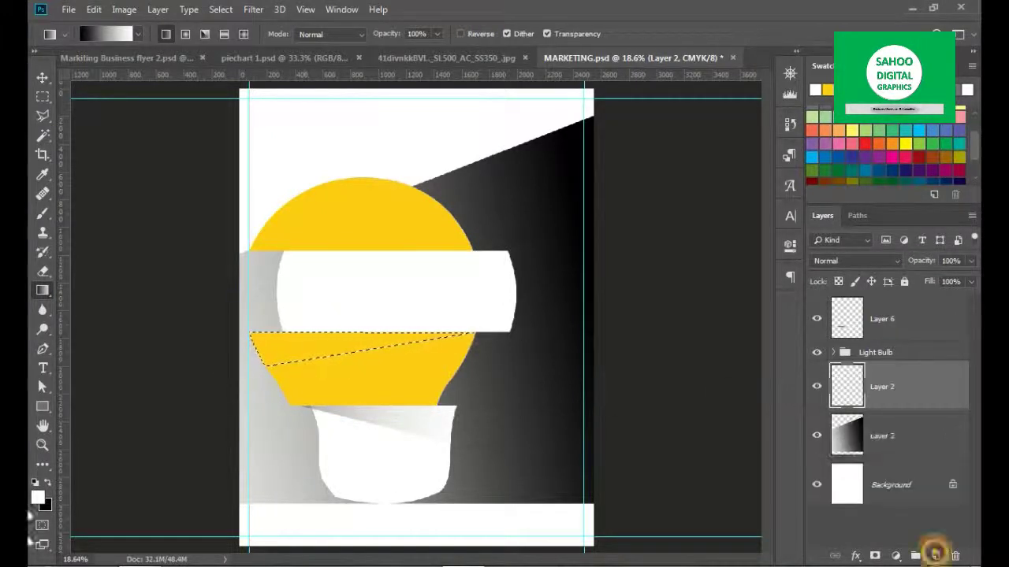
pyautogui.moveTo(914, 387); pyautogui.dragTo(919, 322)
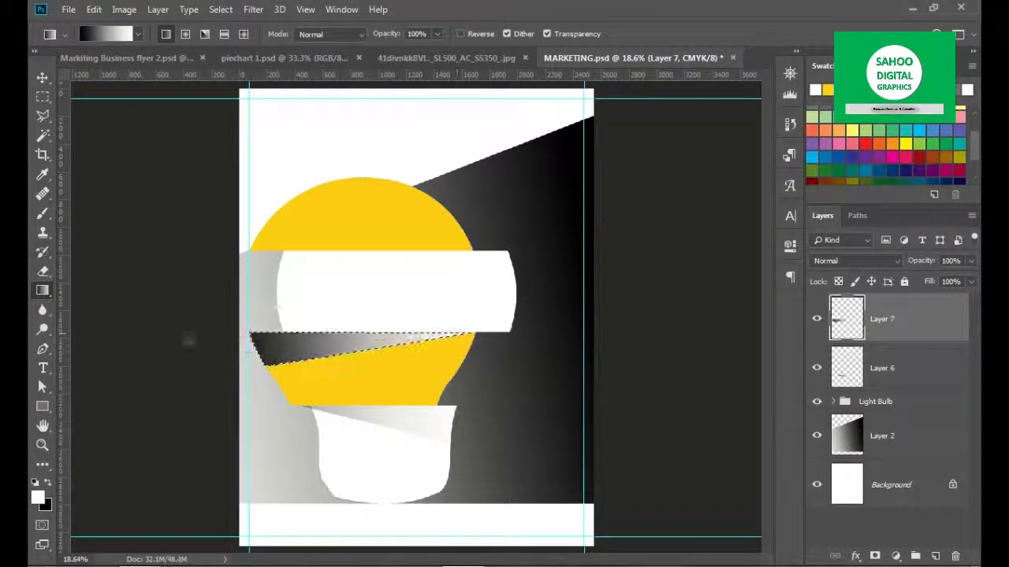
pyautogui.click(462, 34)
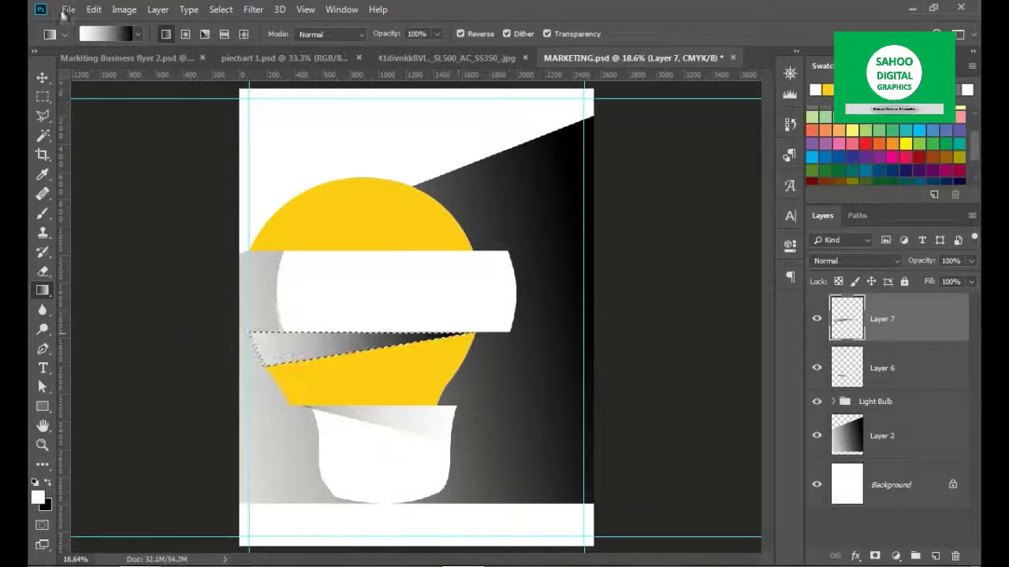
pyautogui.click(104, 34)
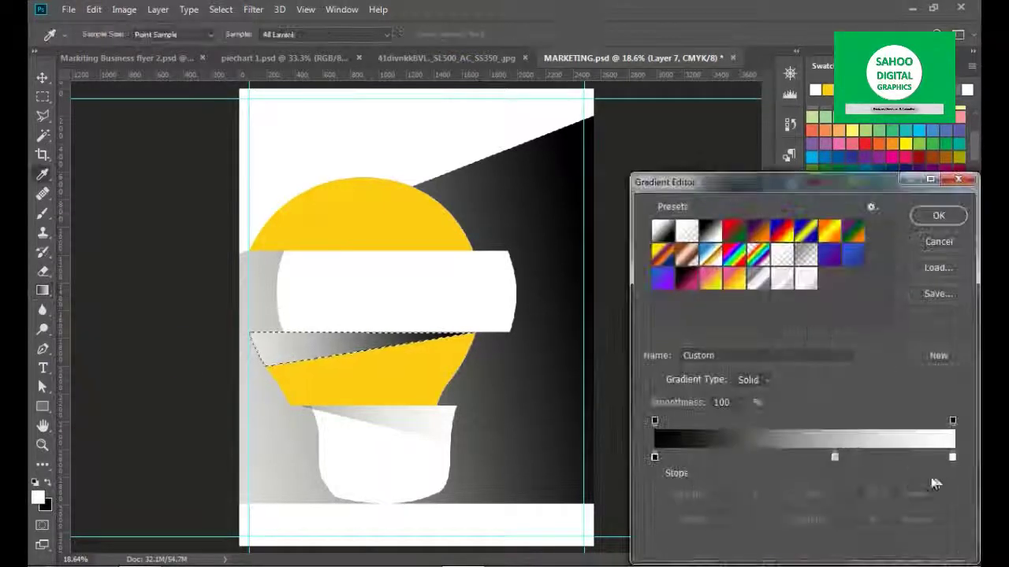
pyautogui.click(758, 457)
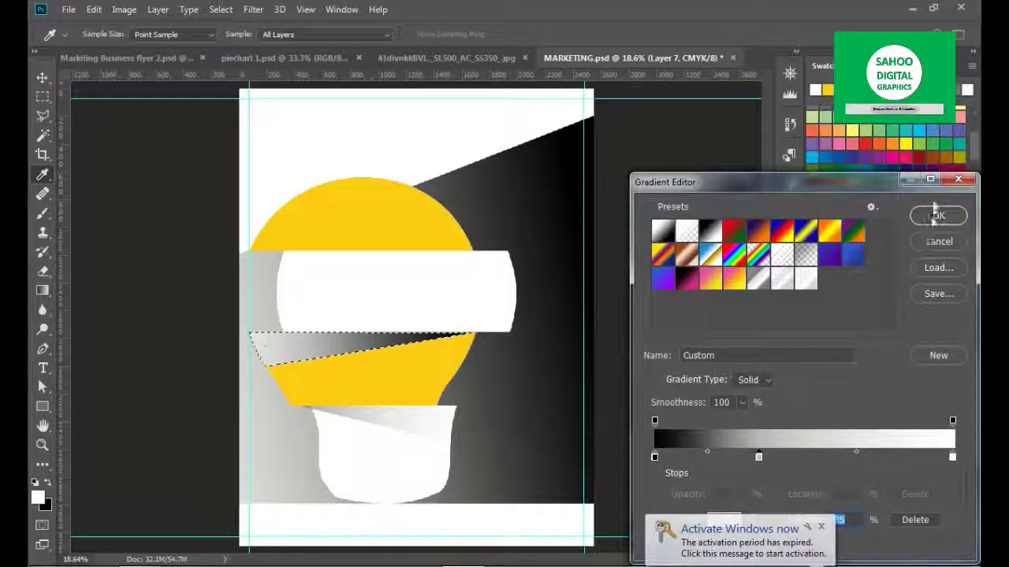
pyautogui.click(939, 216)
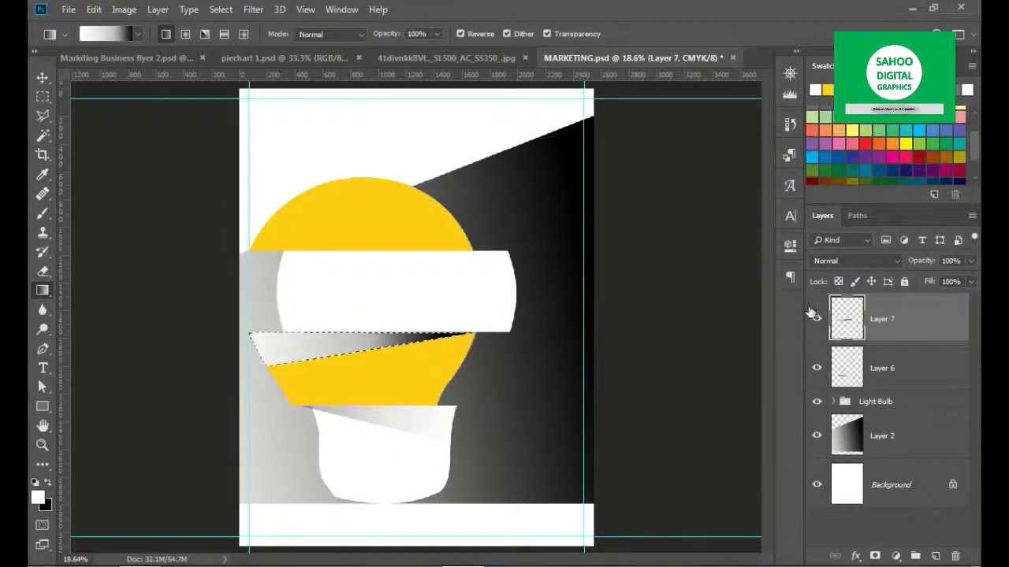
pyautogui.moveTo(879, 262); pyautogui.dragTo(854, 262)
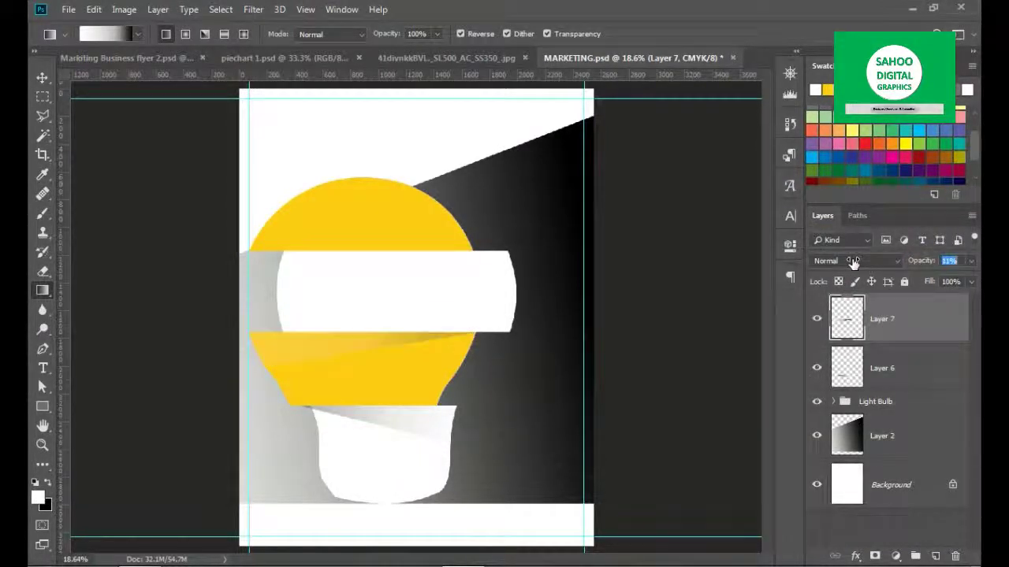
# Start a triangular path across the white band and look over the gradient presets
pyautogui.press('v')
pyautogui.scroll(3, 417, 413)
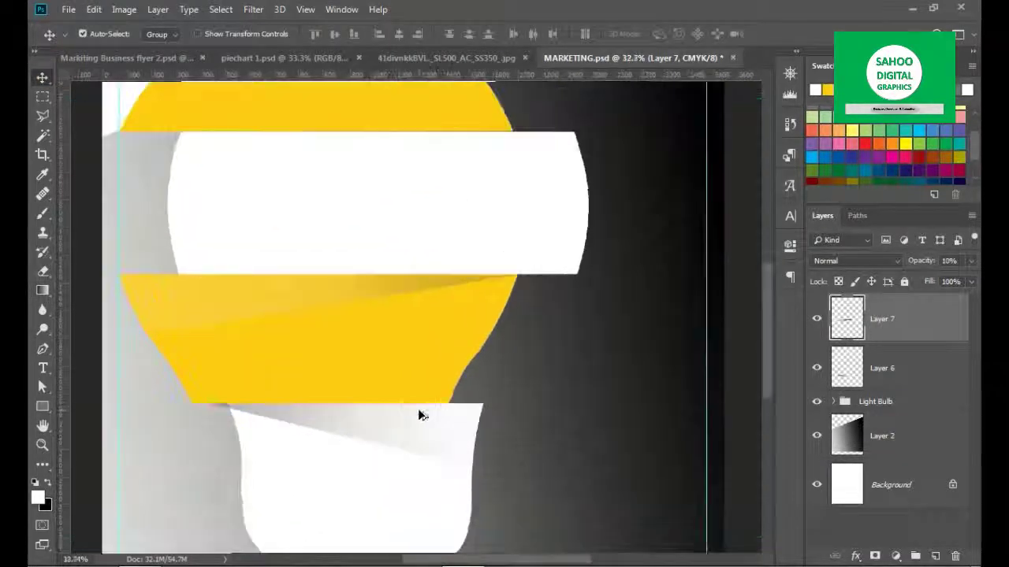
pyautogui.click(42, 349)
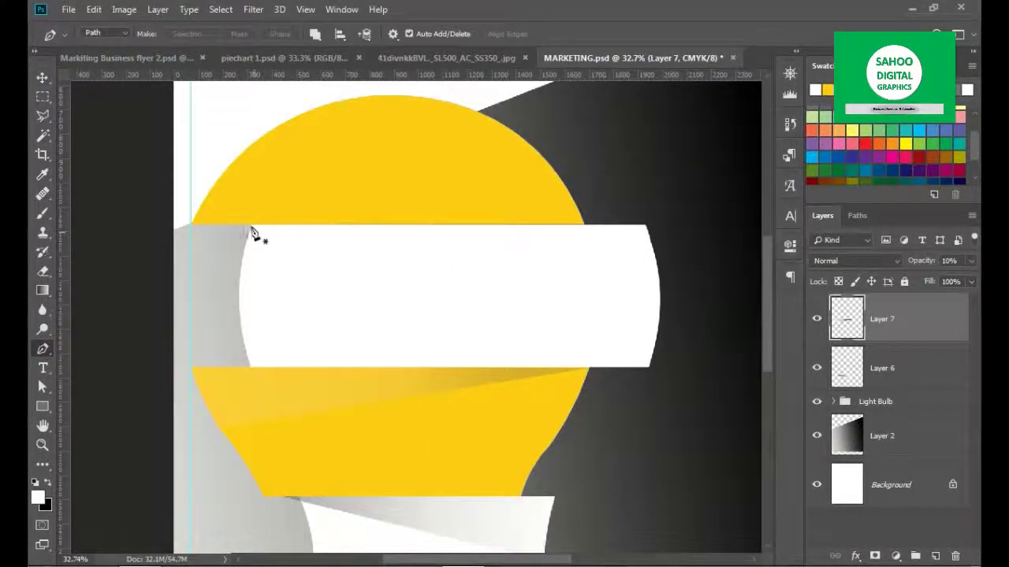
pyautogui.scroll(2, 252, 234)
pyautogui.hscroll(2, 508, 316)
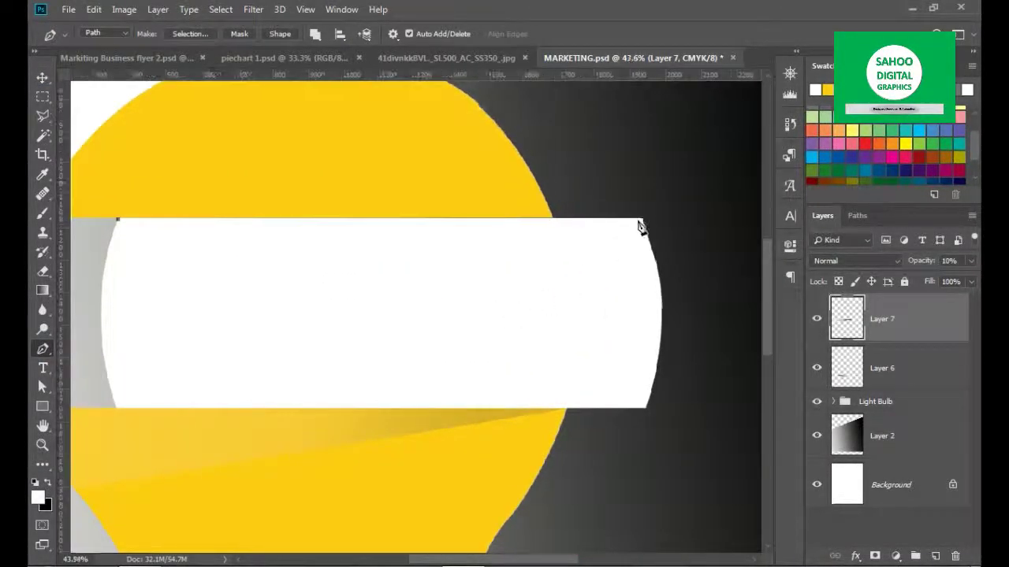
pyautogui.scroll(2, 642, 225)
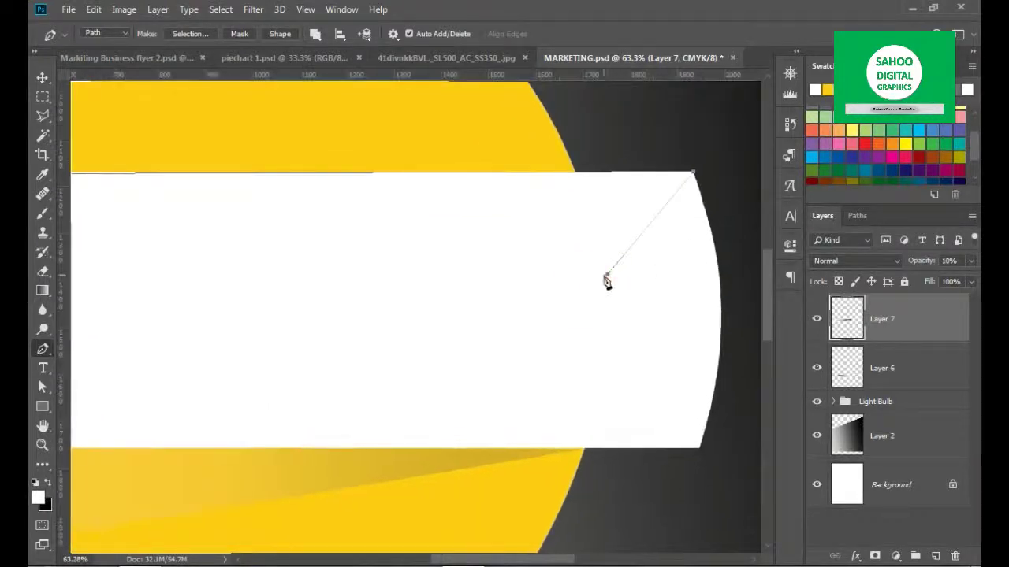
pyautogui.click(604, 293)
pyautogui.hotkey('ctrl', '-')
pyautogui.hotkey('ctrl', '-')
pyautogui.click(185, 250)
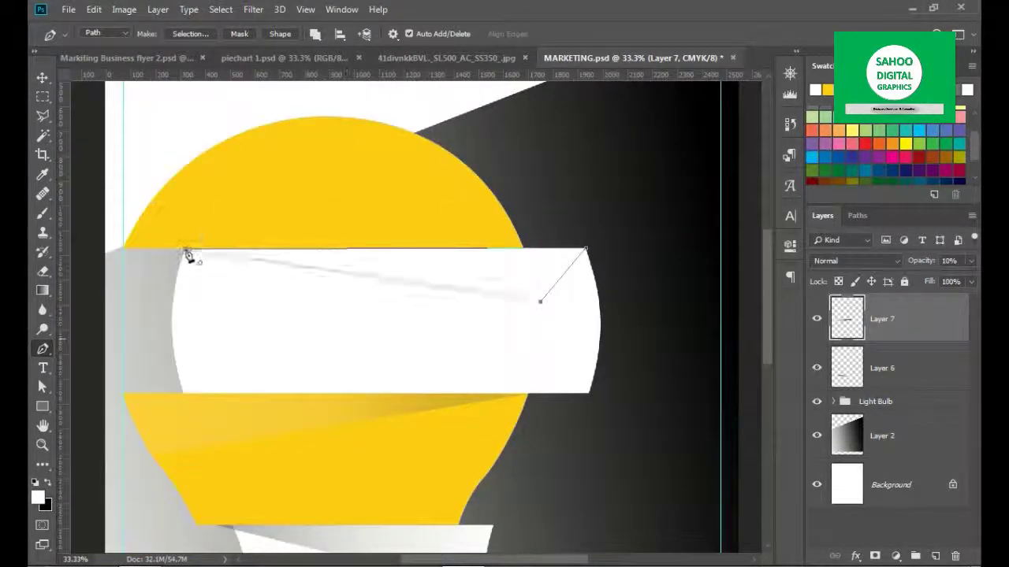
pyautogui.click(43, 290)
pyautogui.rightClick(510, 283)
pyautogui.rightClick(368, 270)
pyautogui.press('Escape')
# Make a selection from the path, try a gradient on a new layer, then undo it
pyautogui.click(43, 345)
pyautogui.rightClick(320, 265)
pyautogui.click(363, 328)
pyautogui.press('Return')
pyautogui.click(42, 289)
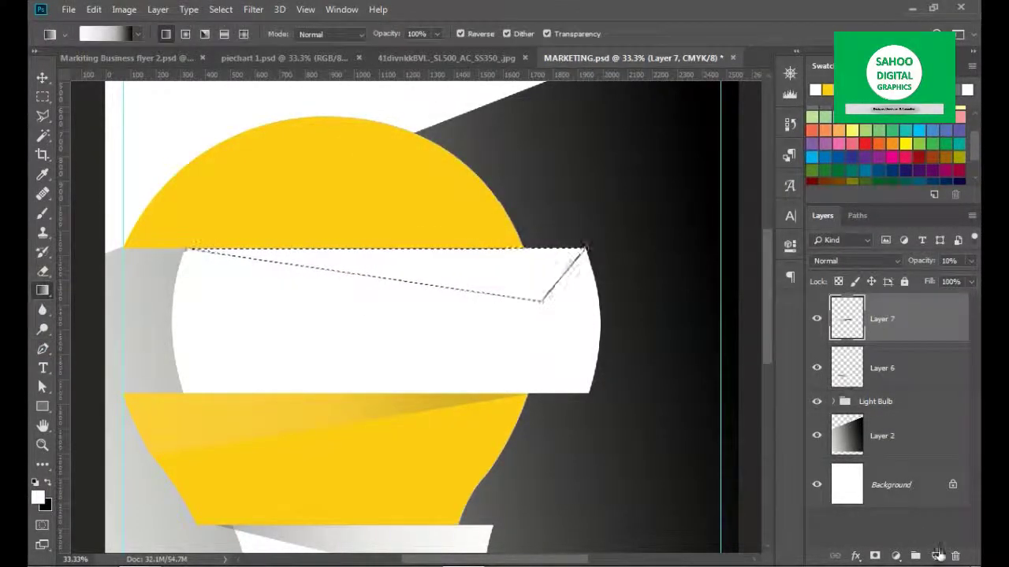
pyautogui.hotkey('ctrl', 'shift', 'alt', 'n')
pyautogui.hscroll(-1, 551, 282)
pyautogui.moveTo(603, 277); pyautogui.dragTo(219, 247)
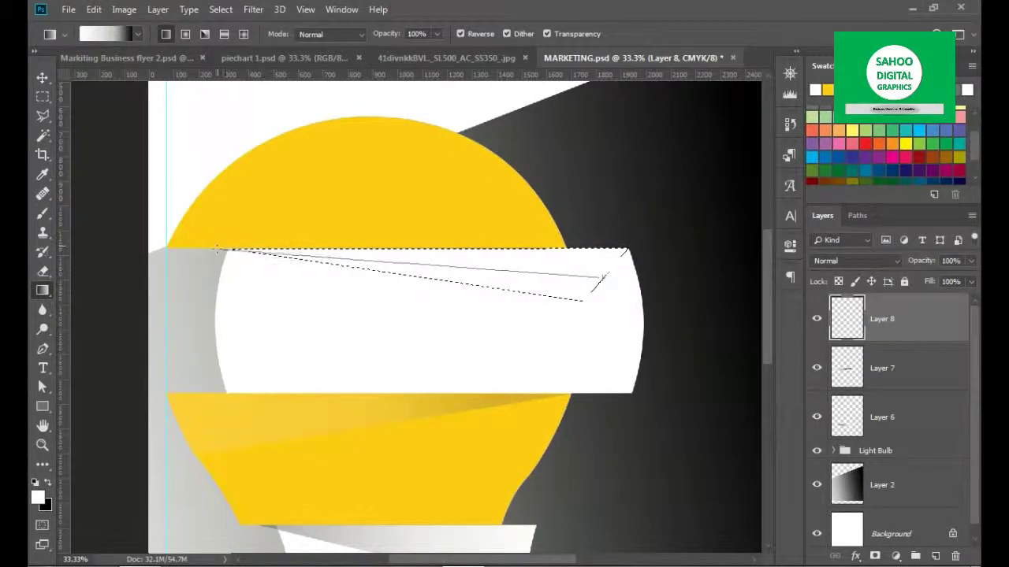
pyautogui.hotkey('ctrl', 'alt', 'z')
pyautogui.hotkey('ctrl', 'alt', 'z')
pyautogui.hotkey('ctrl', 'alt', 'z')
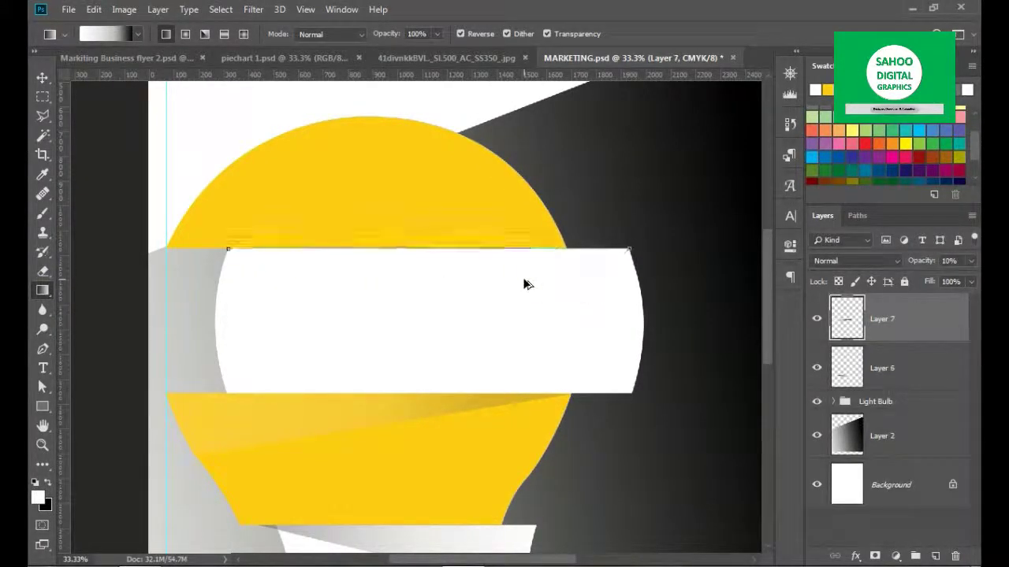
# Redraw the triangle on the white band, select it, and gradient-fill a new layer
pyautogui.click(43, 348)
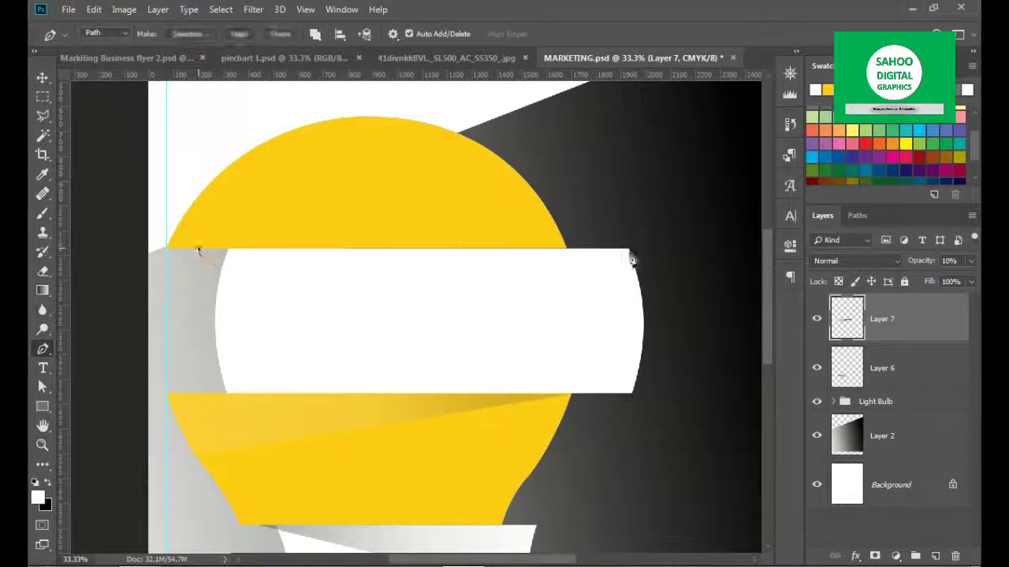
pyautogui.click(570, 308)
pyautogui.click(198, 249)
pyautogui.rightClick(488, 262)
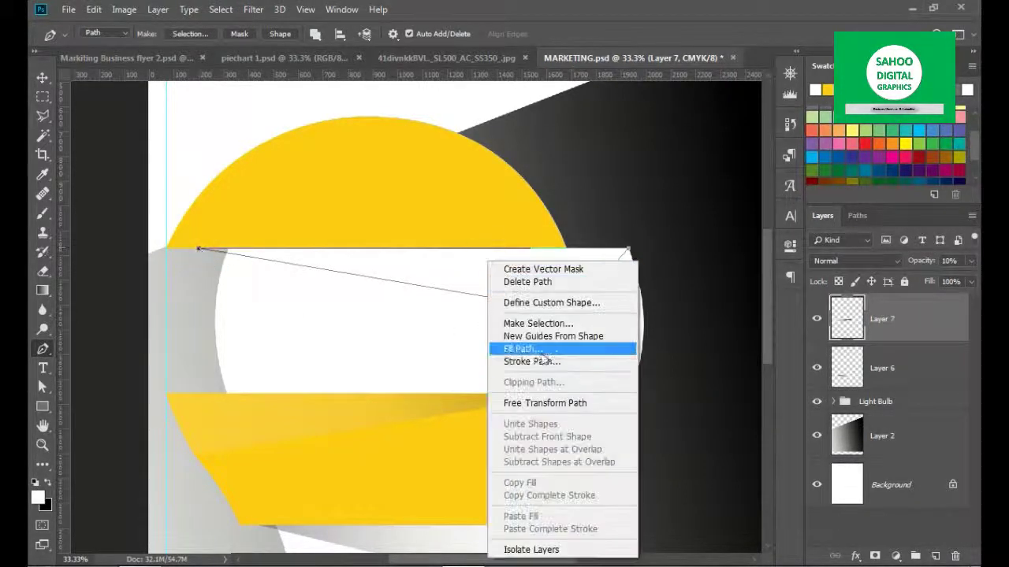
pyautogui.click(546, 335)
pyautogui.click(581, 139)
pyautogui.press('g')
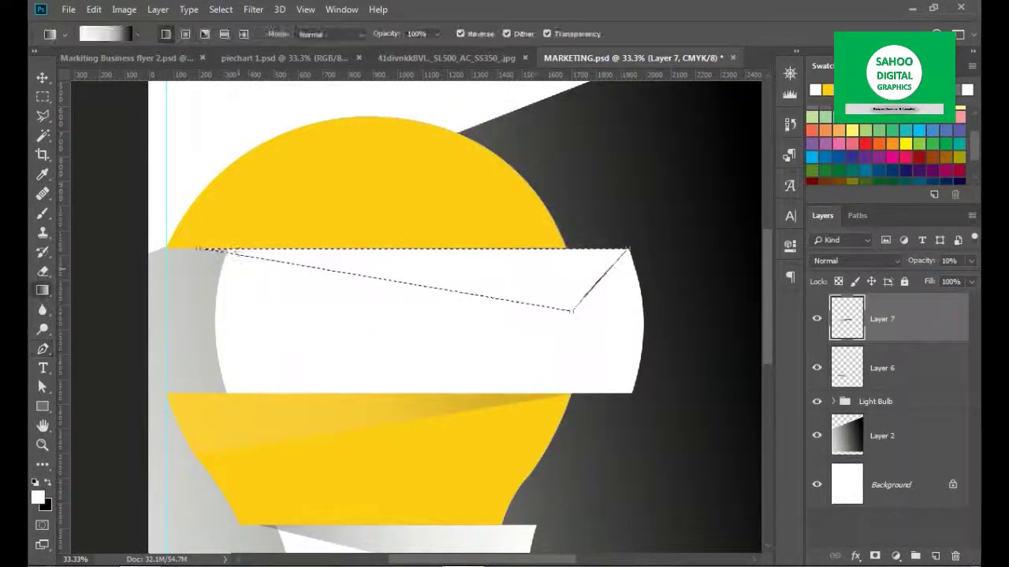
pyautogui.hotkey('ctrl', 'shift', 'alt', 'n')
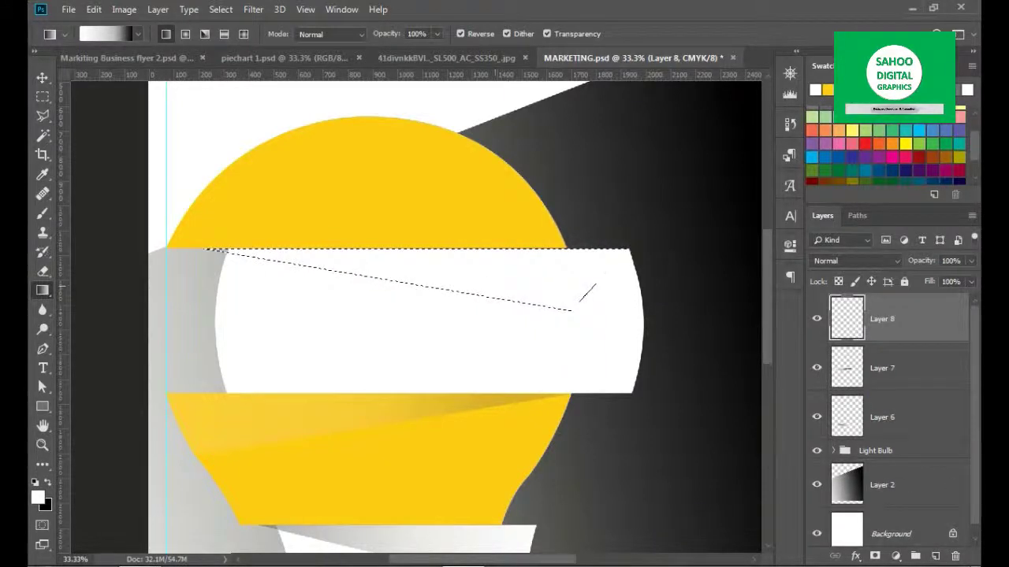
pyautogui.moveTo(206, 248); pyautogui.dragTo(586, 276)
# Redo the shading with the black-to-white preset, adjusting the gradient's direction
pyautogui.click(461, 34)
pyautogui.moveTo(207, 251); pyautogui.dragTo(590, 286)
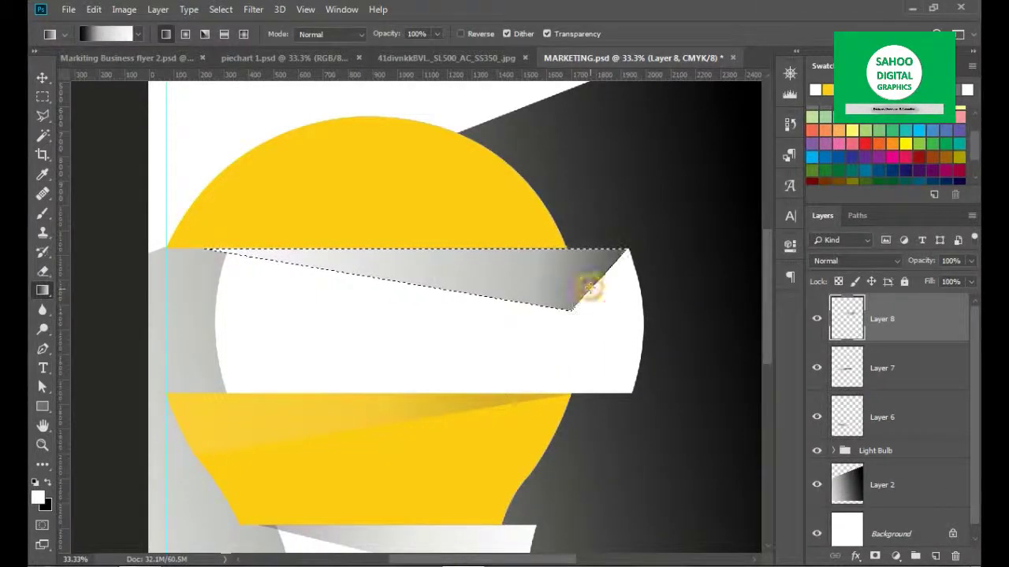
pyautogui.click(460, 34)
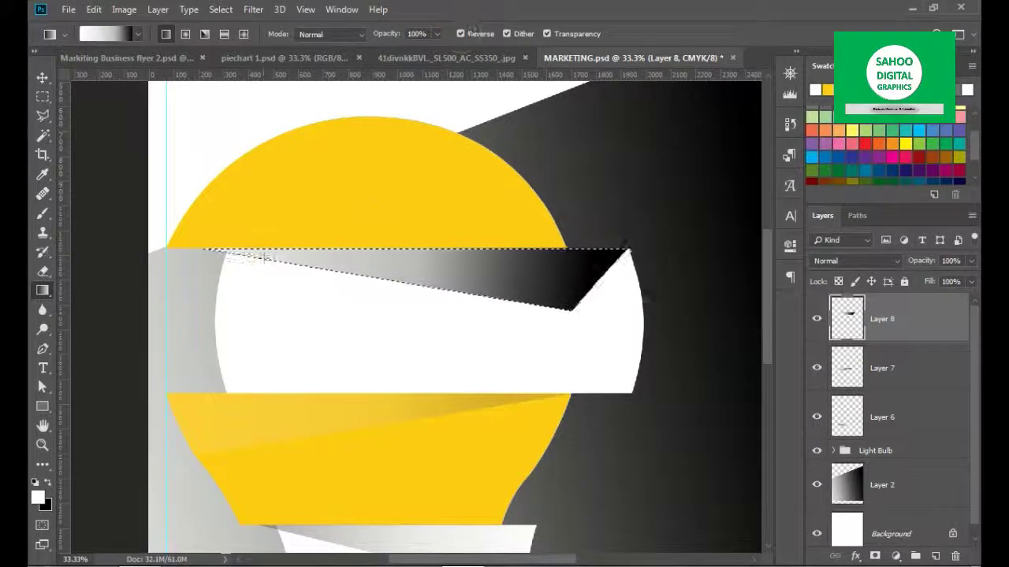
pyautogui.moveTo(206, 251); pyautogui.dragTo(574, 270)
pyautogui.click(137, 36)
pyautogui.doubleClick(103, 71)
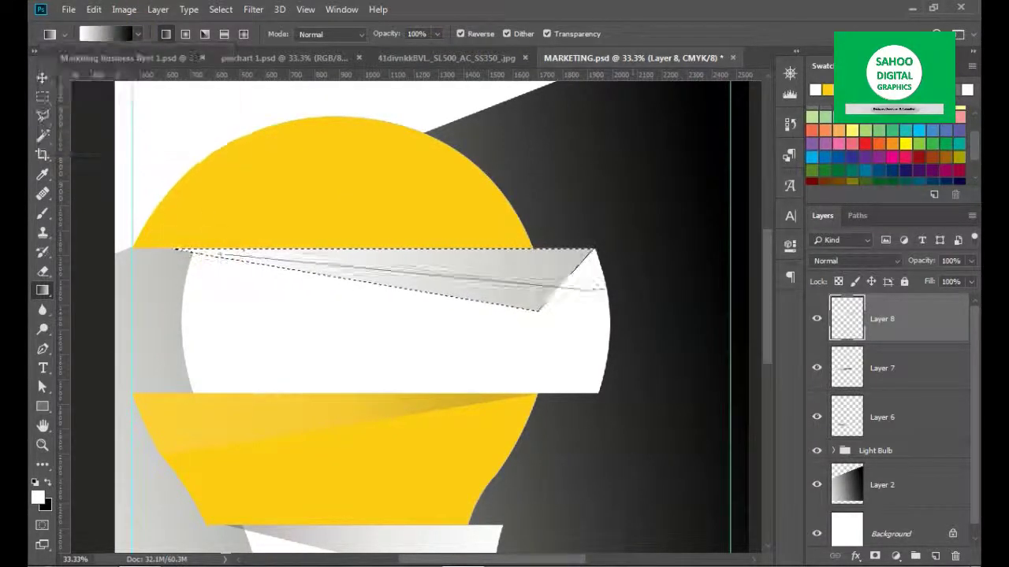
pyautogui.moveTo(206, 251); pyautogui.dragTo(577, 274)
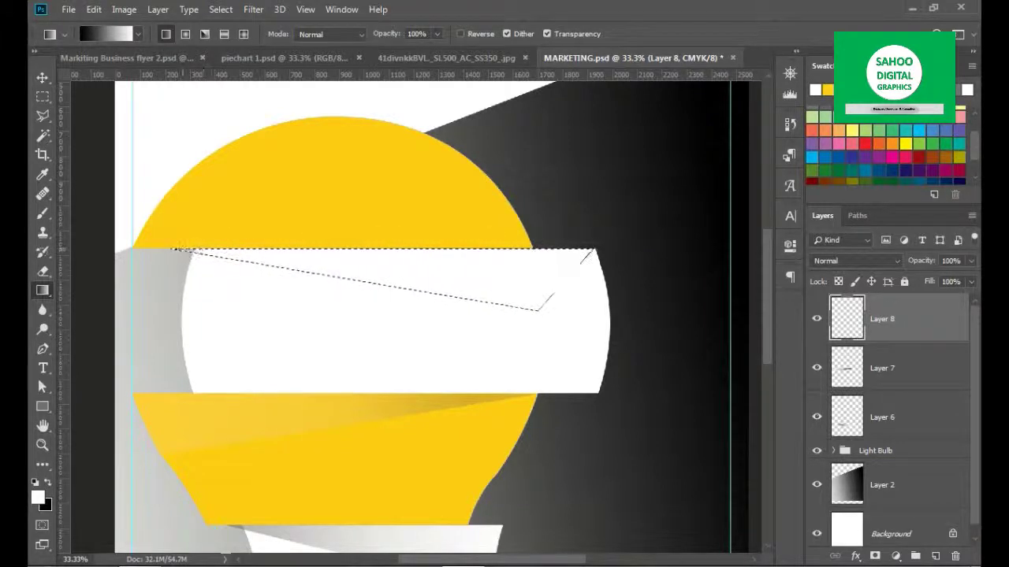
pyautogui.moveTo(224, 235); pyautogui.dragTo(575, 290)
# Deselect, fade the shading layer to 6% opacity, and group Layers 6, 7 and 8
pyautogui.hotkey('ctrl', 'd')
pyautogui.press('v')
pyautogui.moveTo(918, 261); pyautogui.dragTo(851, 263)
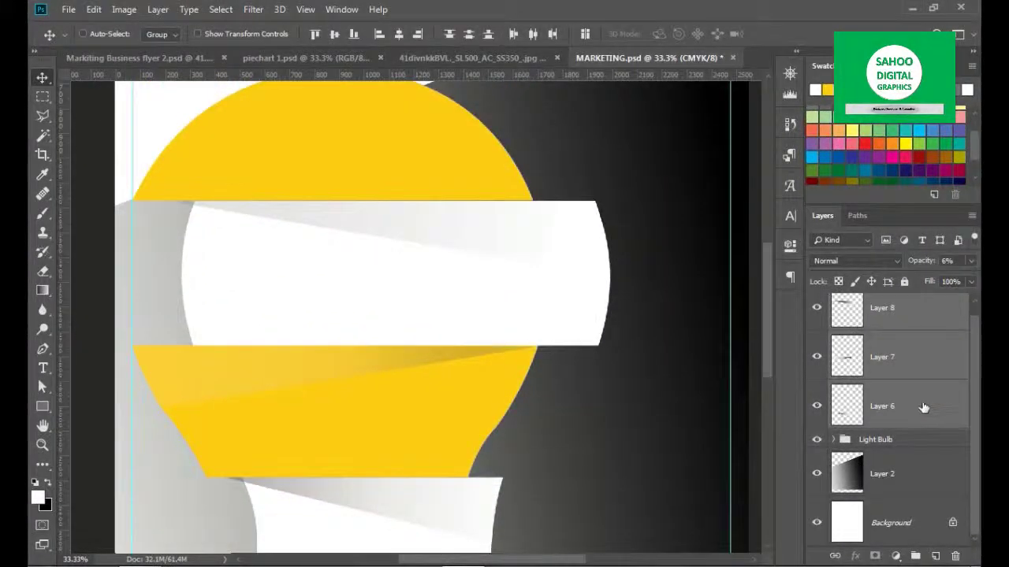
pyautogui.hotkey('ctrl', 'g')
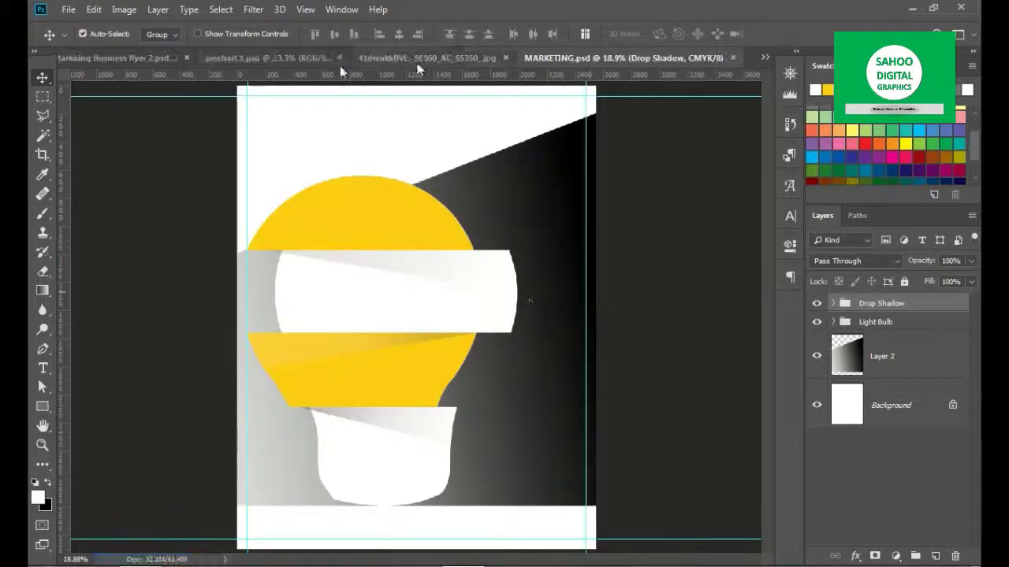
# Look over the finished Business flyer, then switch to the piechart 1 document
pyautogui.moveTo(590, 295); pyautogui.dragTo(300, 404)
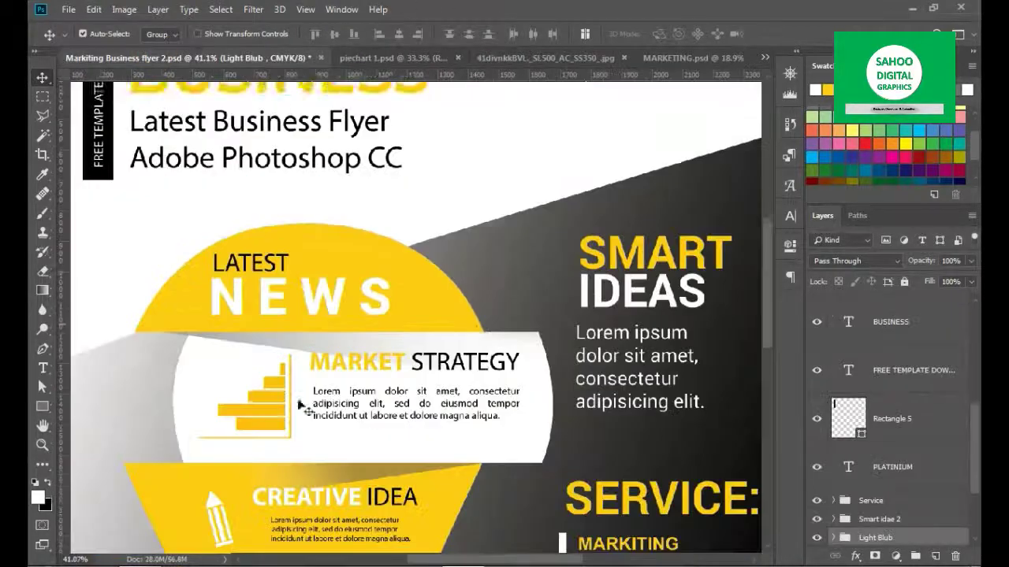
pyautogui.scroll(-3, 299, 403)
pyautogui.scroll(-3, 383, 405)
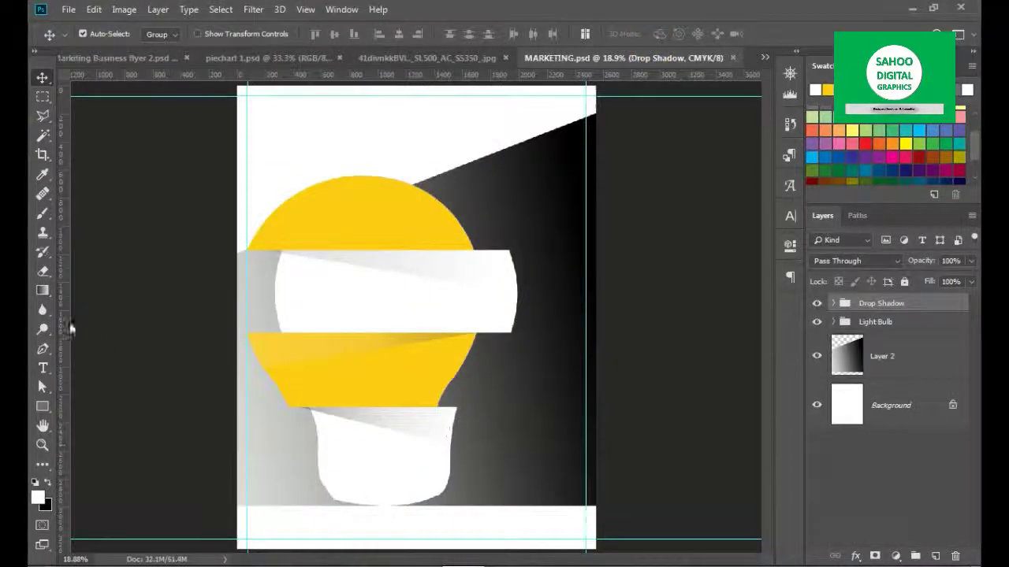
pyautogui.click(425, 58)
pyautogui.click(302, 58)
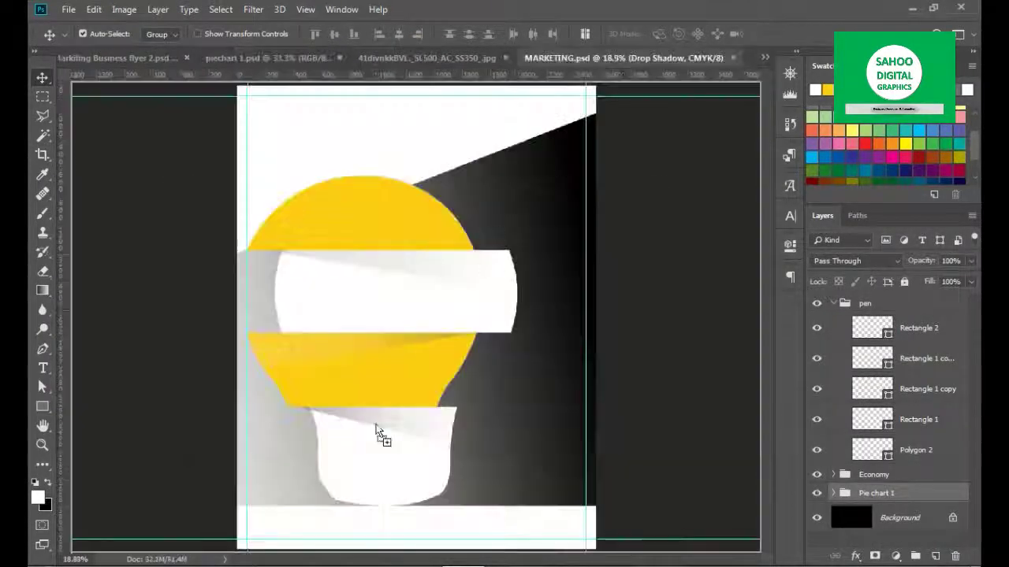
# Copy the Pie chart 1 group into MARKETING.psd and start yellow (fdcd13) BUSINESS text on the bulb base
pyautogui.moveTo(342, 63); pyautogui.dragTo(360, 459)
pyautogui.press('t')
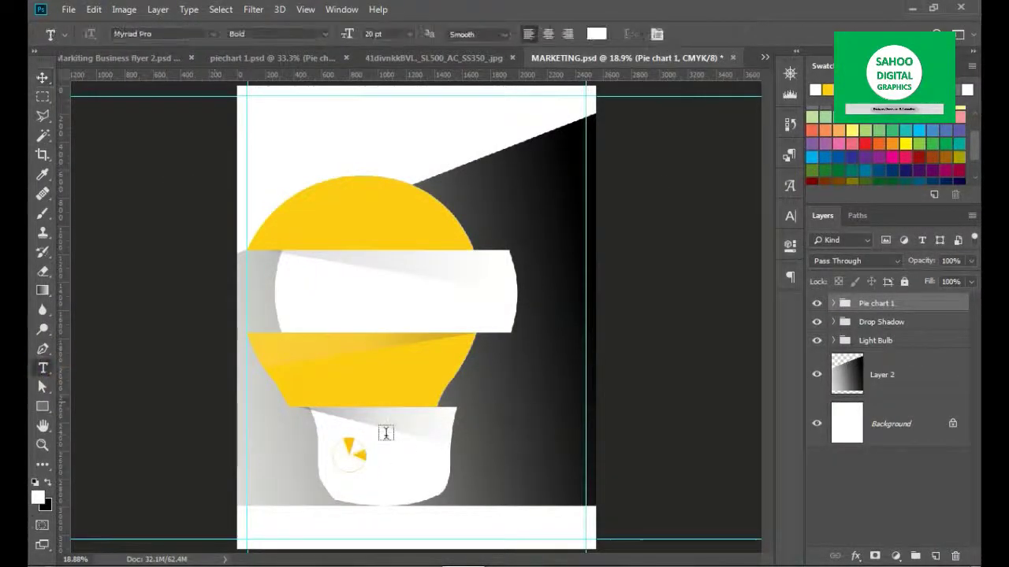
pyautogui.click(378, 436)
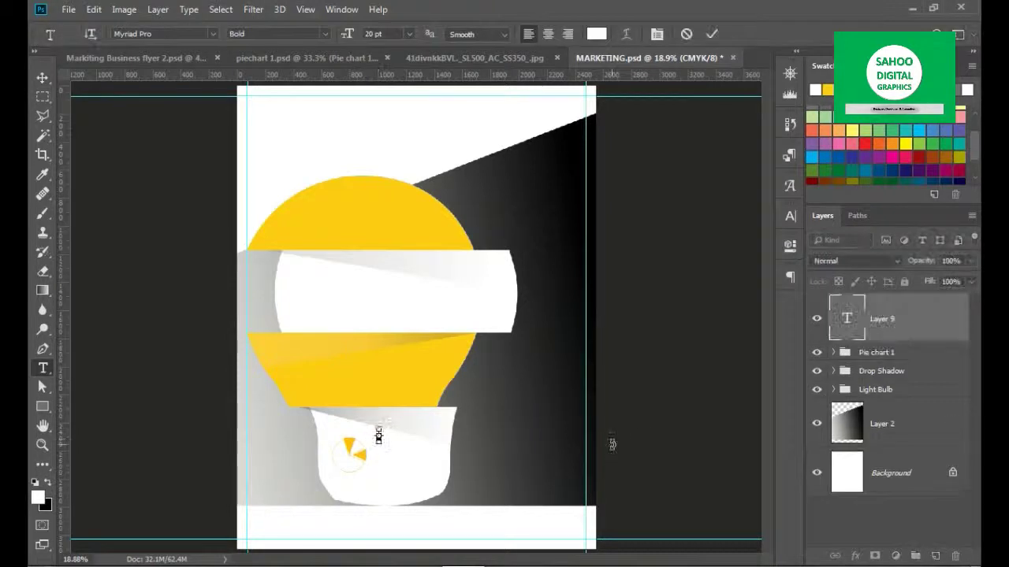
pyautogui.hotkey('ctrl', '+')
pyautogui.hotkey('ctrl', '+')
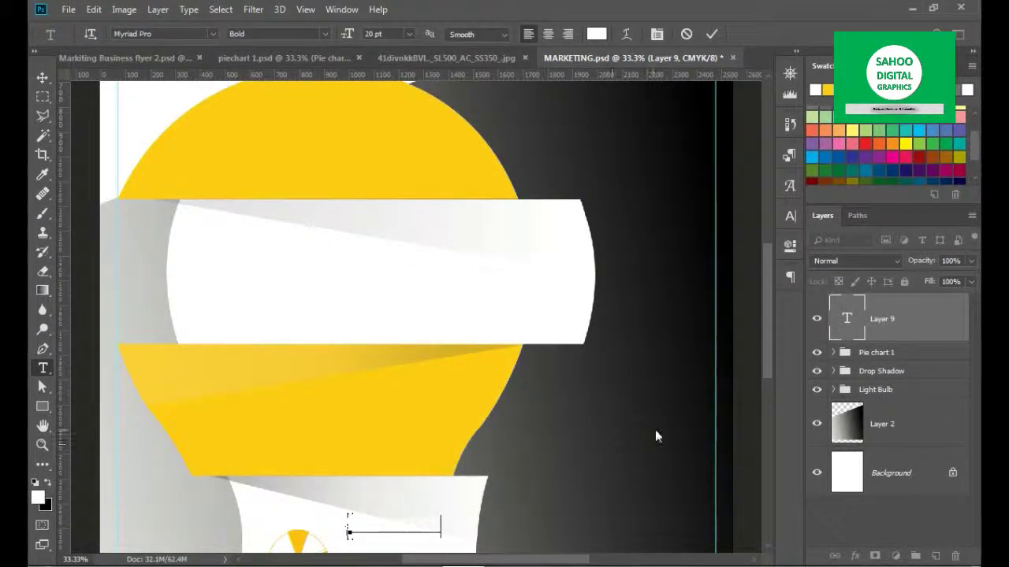
pyautogui.click(597, 34)
pyautogui.click(586, 495)
pyautogui.click(914, 322)
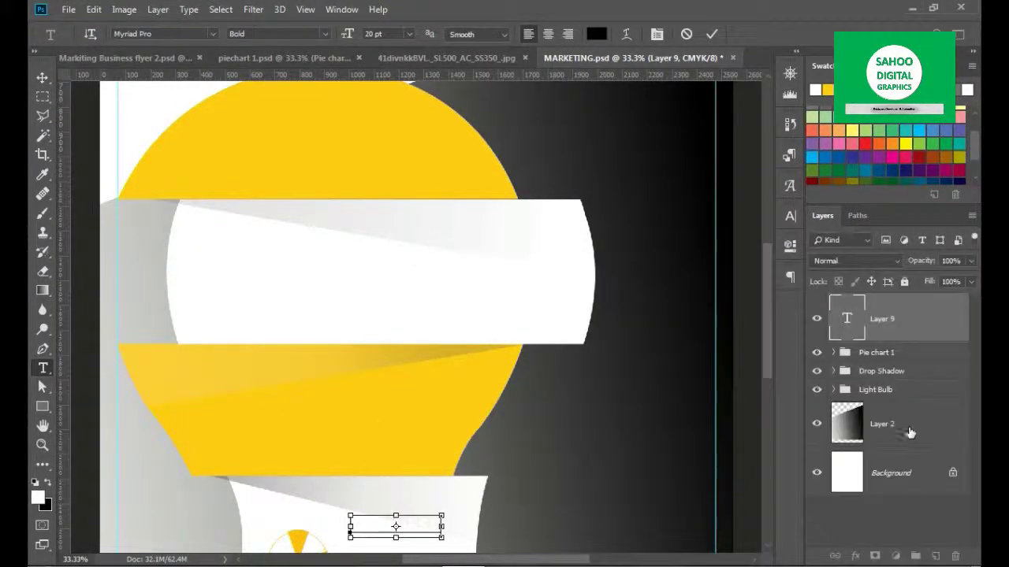
pyautogui.click(597, 34)
pyautogui.hotkey('ctrl', 'v')
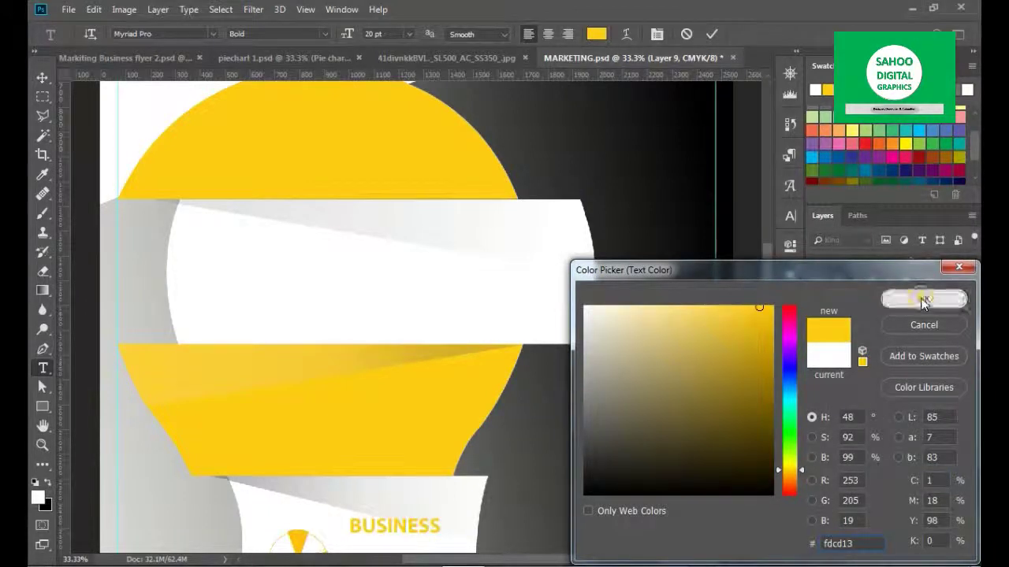
pyautogui.click(923, 298)
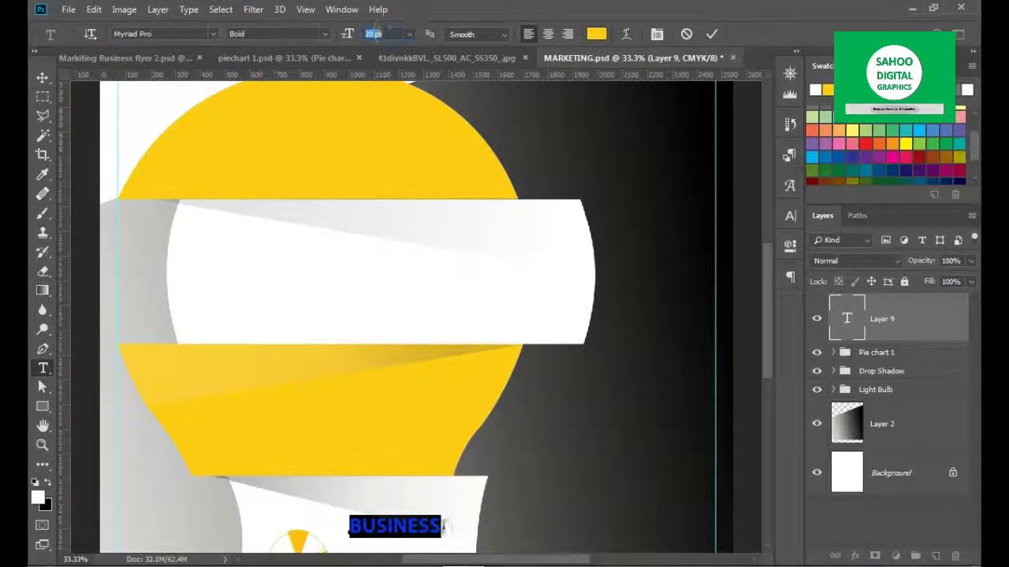
# Add IDAEA after BUSINESS in black Regular weight and commit the heading
pyautogui.click(445, 525)
pyautogui.click(597, 34)
pyautogui.click(924, 299)
pyautogui.write('ID')
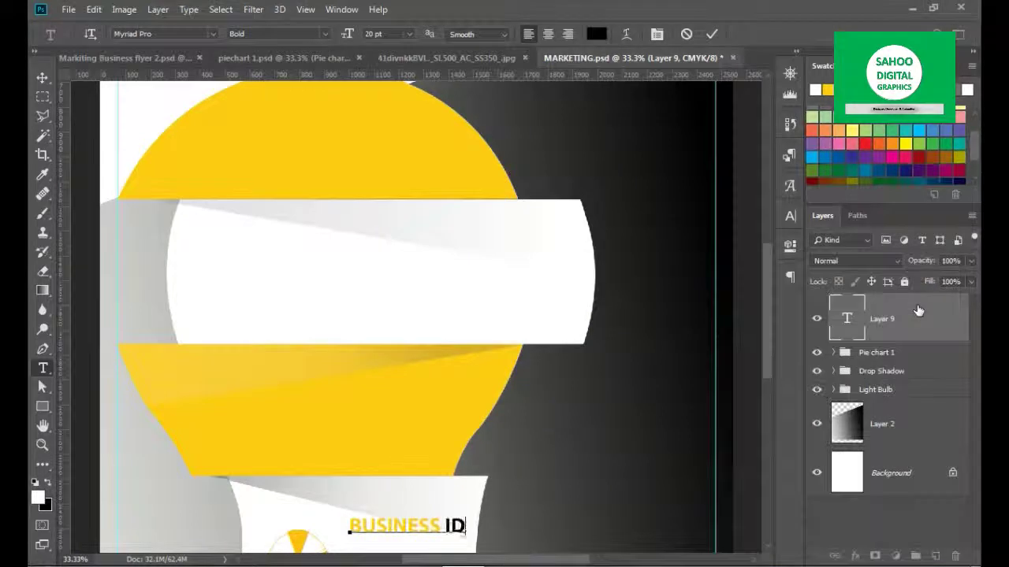
pyautogui.click(276, 33)
pyautogui.click(245, 56)
pyautogui.click(712, 34)
# Reposition the BUSINESS IDAEA text layer on the bulb base
pyautogui.press('v')
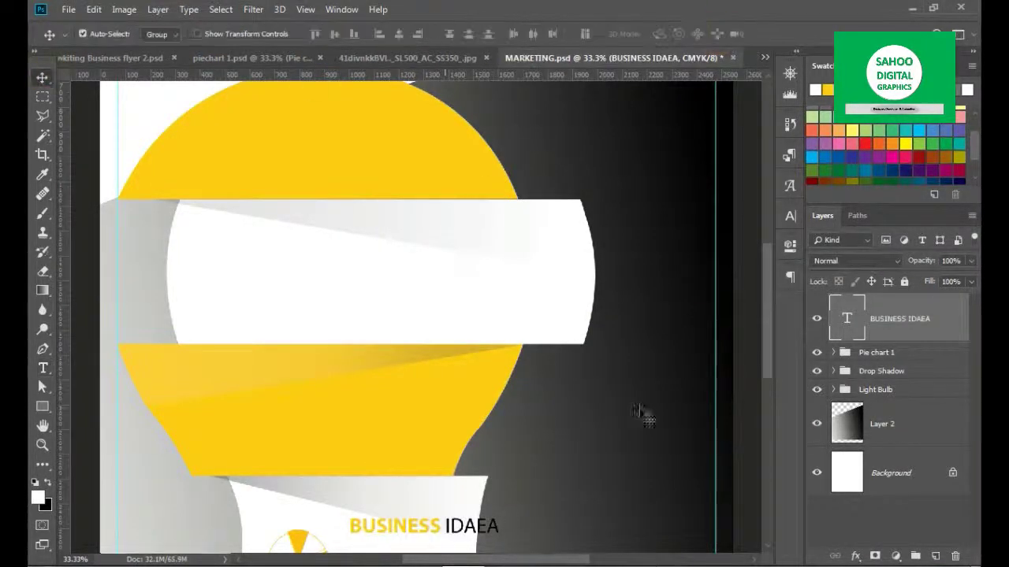
pyautogui.scroll(-3, 635, 412)
pyautogui.click(279, 442)
pyautogui.moveTo(355, 410); pyautogui.dragTo(330, 410)
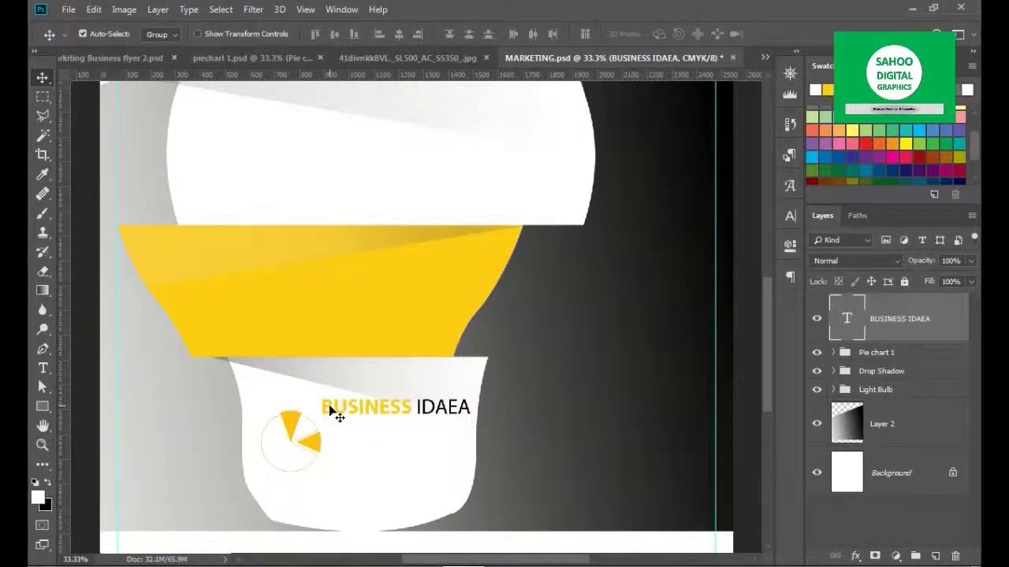
# Set the BUSINESS IDAEA heading to 18 pt
pyautogui.click(790, 215)
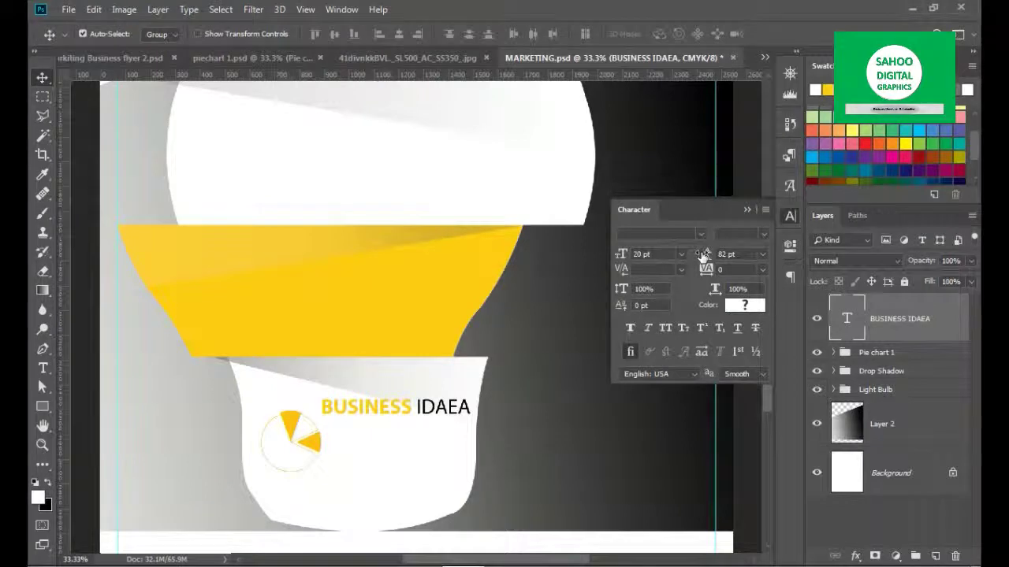
pyautogui.write('8')
pyautogui.press('Return')
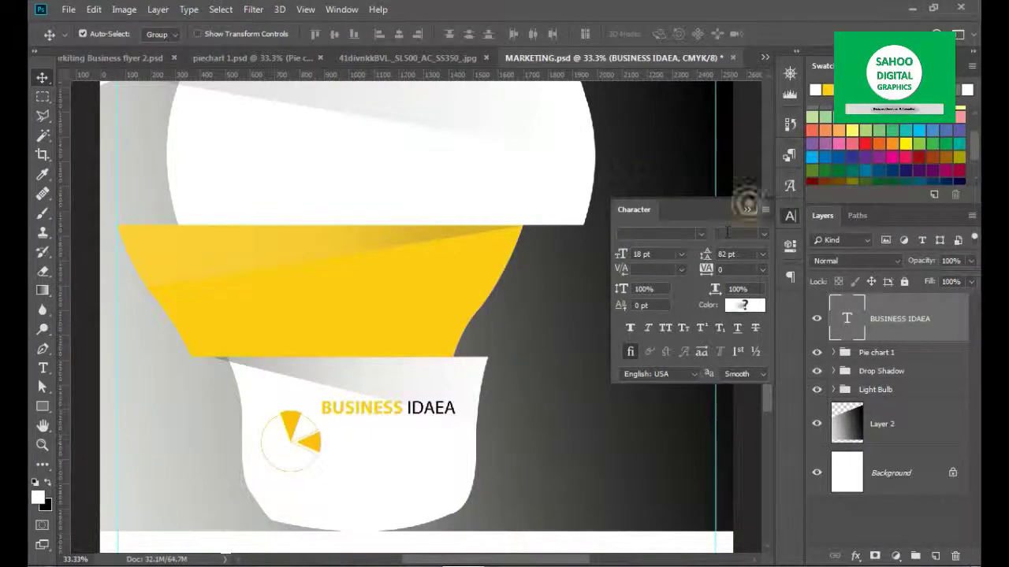
pyautogui.click(742, 209)
pyautogui.hotkey('shift', 'Right')
pyautogui.hotkey('shift', 'Right')
pyautogui.hotkey('shift', 'Right')
pyautogui.hotkey('shift', 'Right')
# Draw a text box below the heading filled with black 6 pt Lorem Ipsum placeholder text
pyautogui.click(43, 371)
pyautogui.moveTo(334, 427); pyautogui.dragTo(466, 463)
pyautogui.click(188, 9)
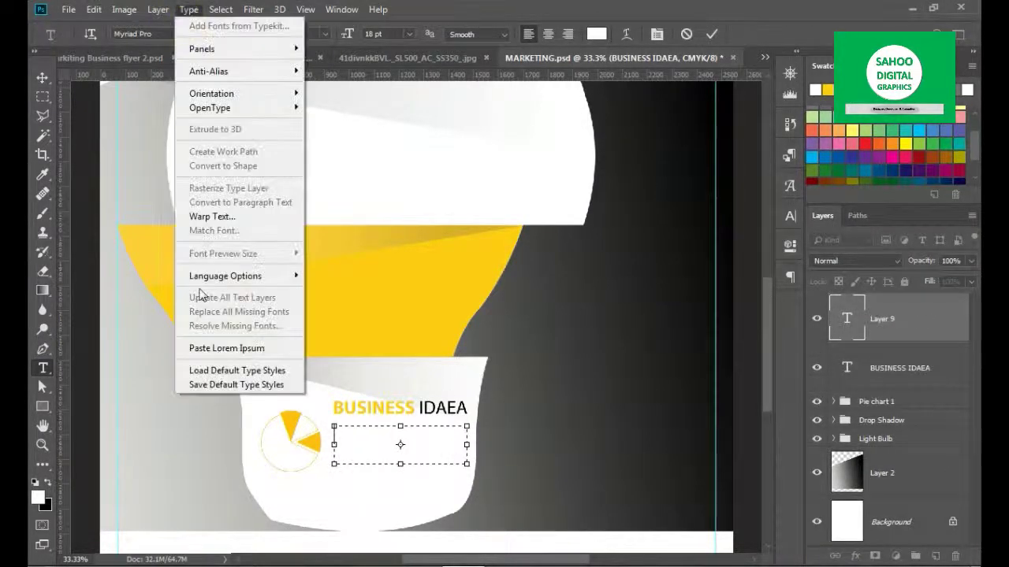
pyautogui.click(218, 349)
pyautogui.click(596, 34)
pyautogui.click(599, 485)
pyautogui.click(918, 295)
pyautogui.write('6')
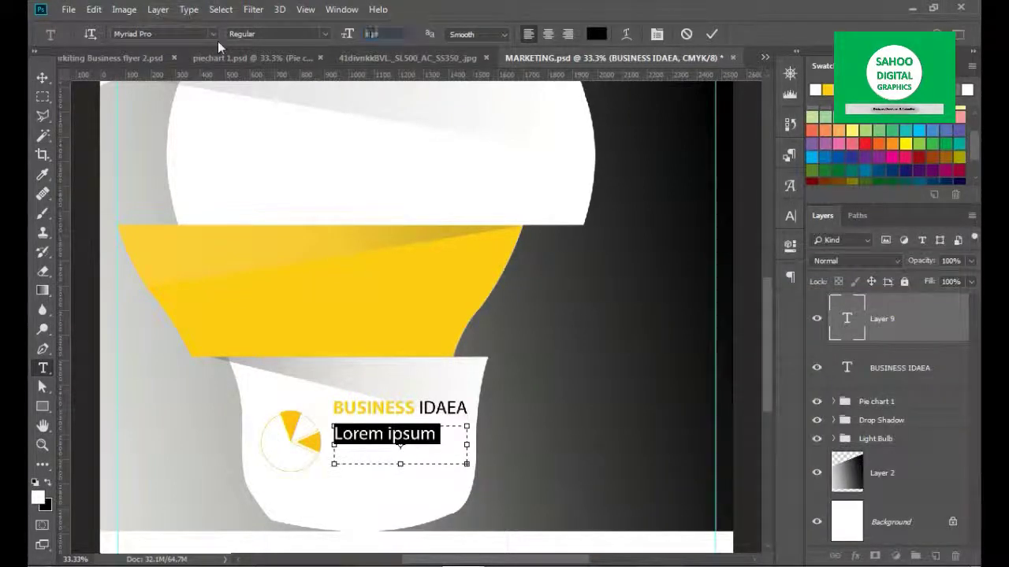
pyautogui.press('Return')
pyautogui.click(790, 215)
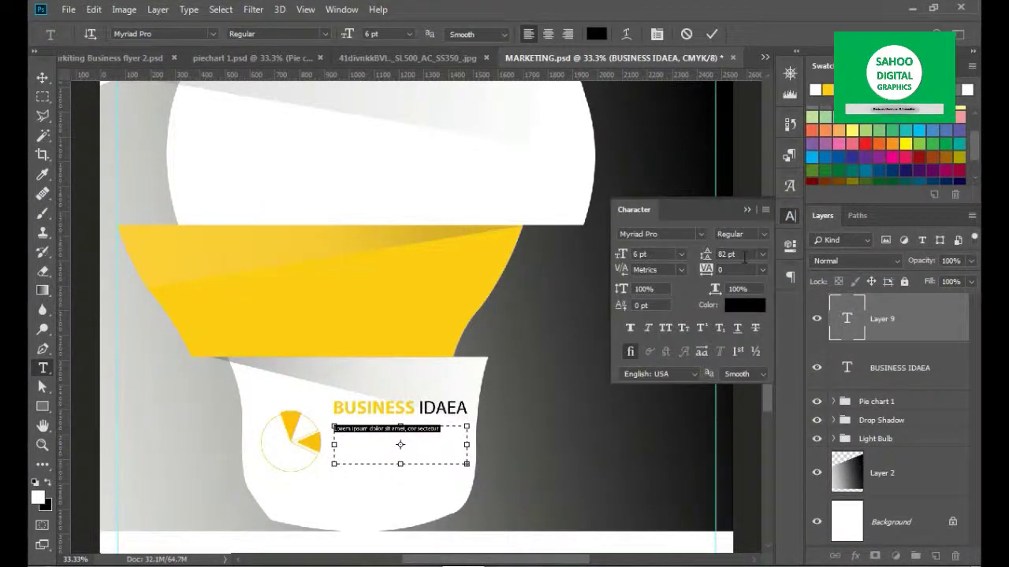
# Copy the lorem ipsum paragraph from Notepad
pyautogui.press('super')
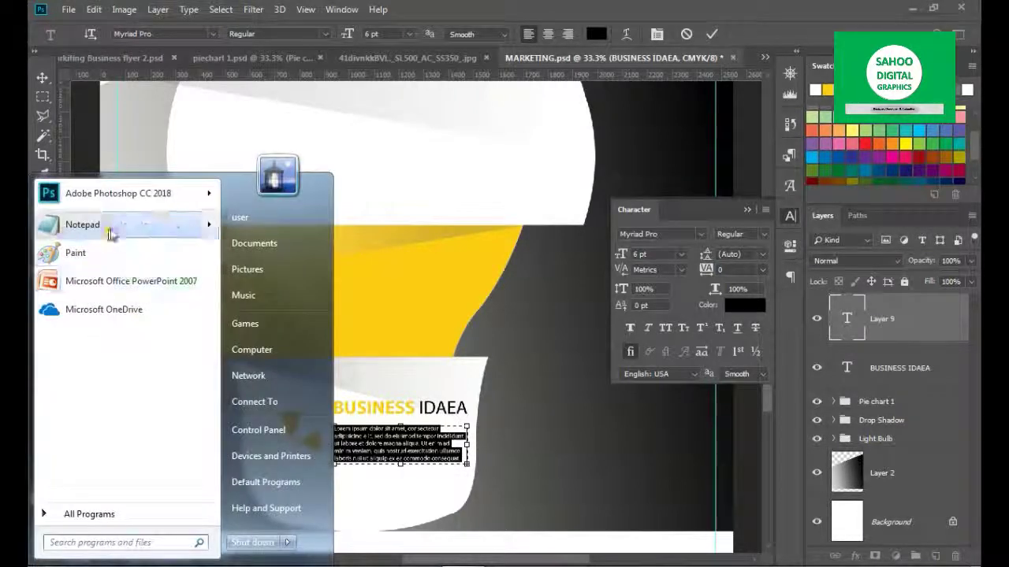
pyautogui.click(90, 223)
pyautogui.hotkey('ctrl', 'v')
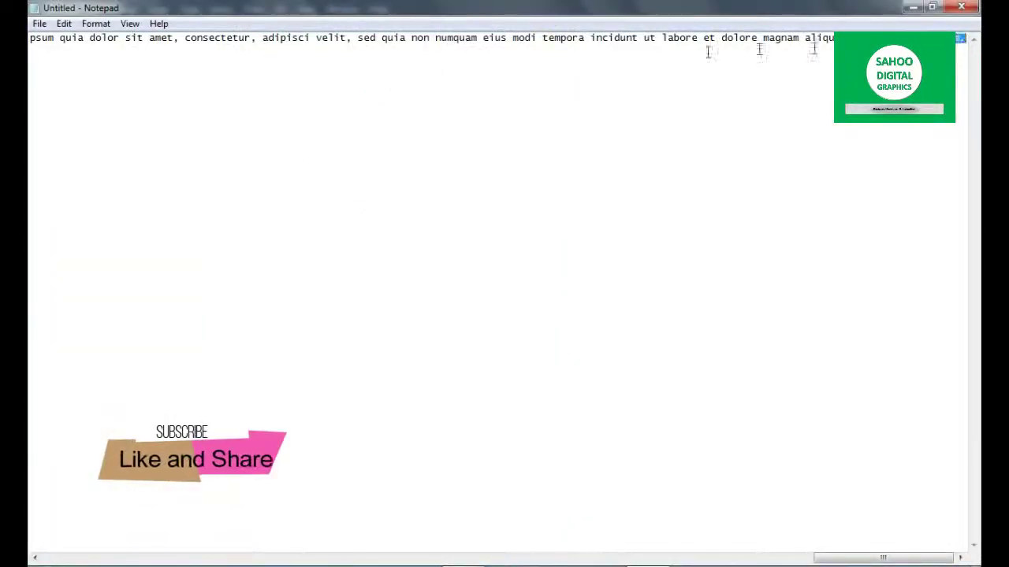
pyautogui.hotkey('ctrl', 'a')
pyautogui.moveTo(884, 559); pyautogui.dragTo(114, 558)
# Paste the copied paragraph into the text box, commit it, and nudge the heading
pyautogui.hotkey('alt', 'Tab')
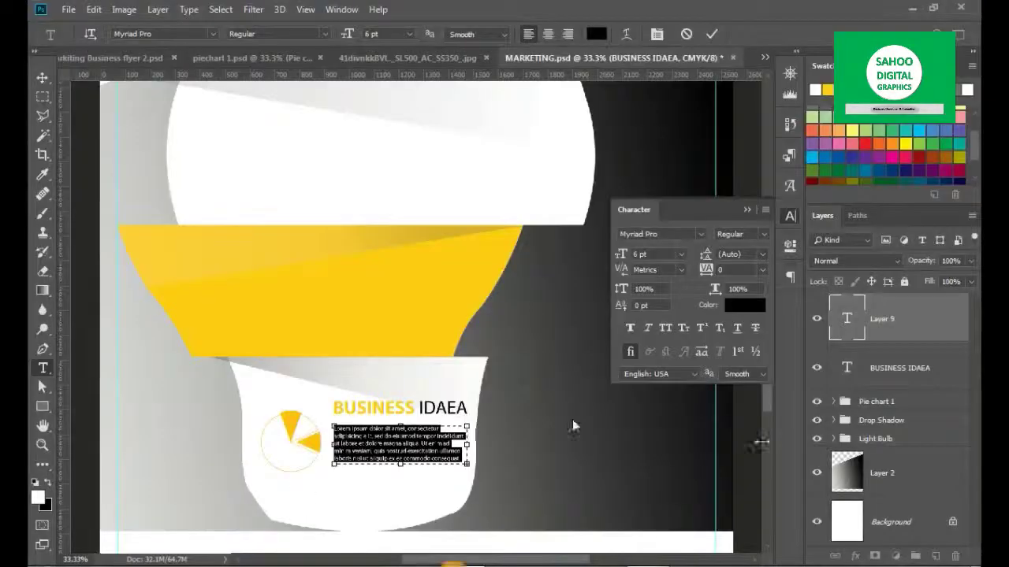
pyautogui.hotkey('ctrl', 'v')
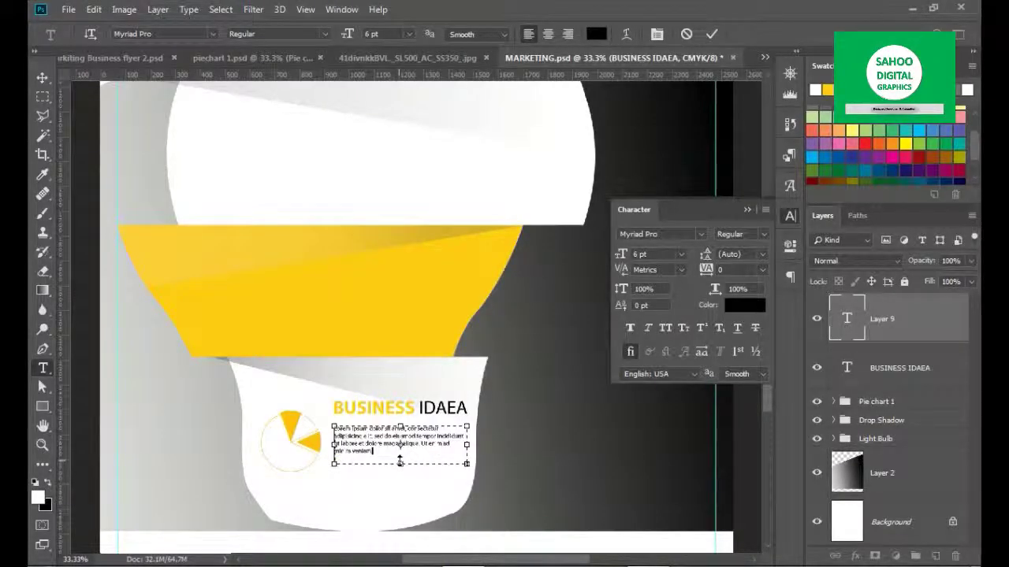
pyautogui.click(746, 209)
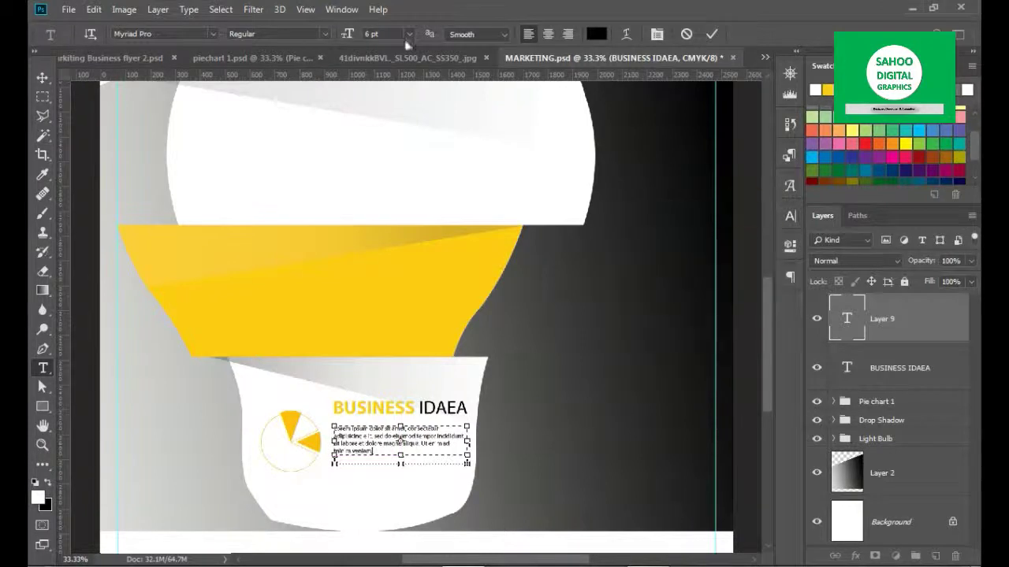
pyautogui.hotkey('ctrl', 'Return')
pyautogui.press('v')
pyautogui.click(612, 347)
pyautogui.click(337, 408)
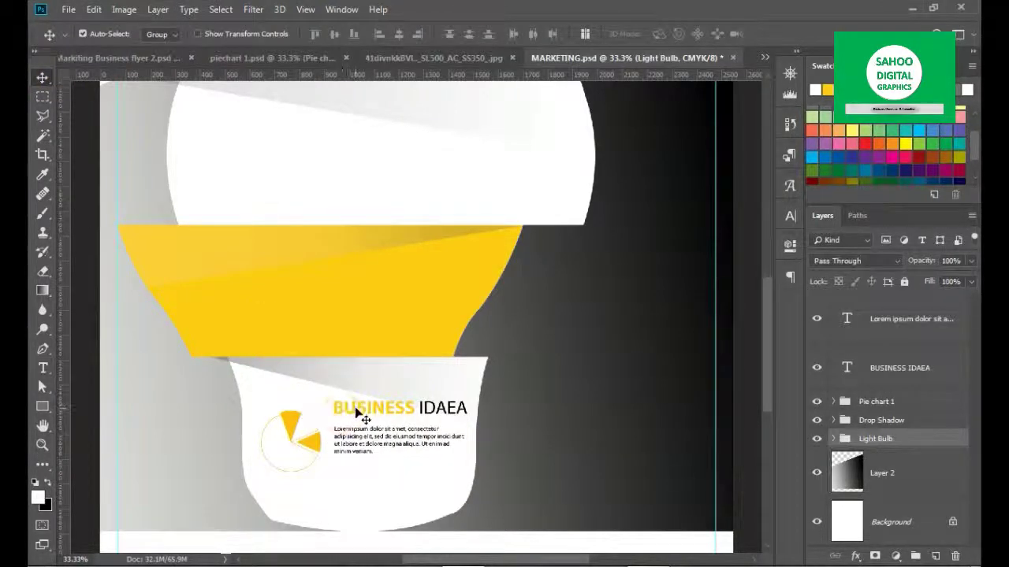
pyautogui.moveTo(358, 413); pyautogui.dragTo(356, 414)
# Group heading, paragraph and pie chart as Creative Idea, save MARKETING.psd, and show the reference flyer
pyautogui.keyDown('shift'); pyautogui.click(920, 402); pyautogui.keyUp('shift')
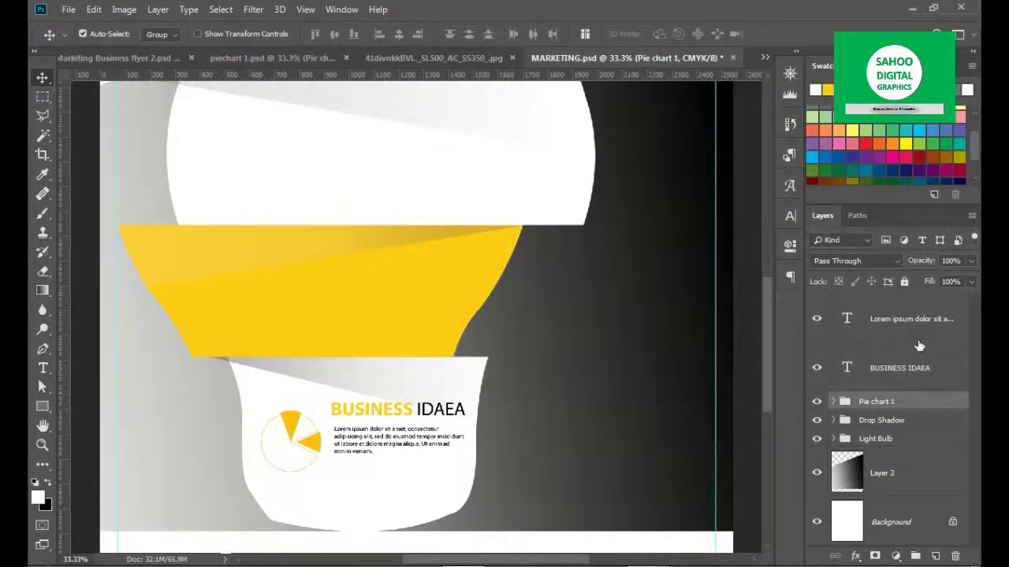
pyautogui.keyDown('shift'); pyautogui.click(906, 318); pyautogui.keyUp('shift')
pyautogui.hotkey('ctrl', 'g')
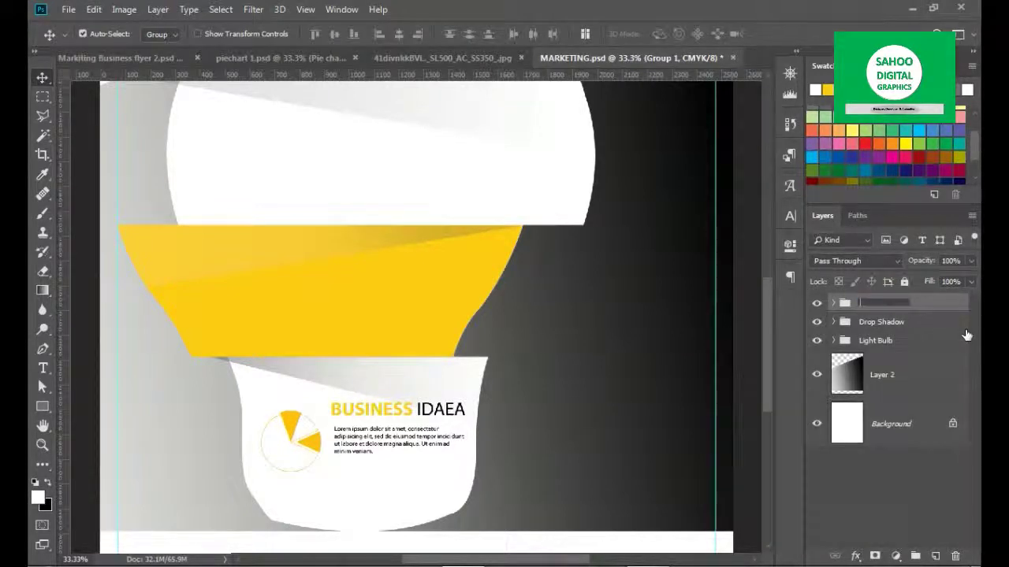
pyautogui.hotkey('ctrl', 's')
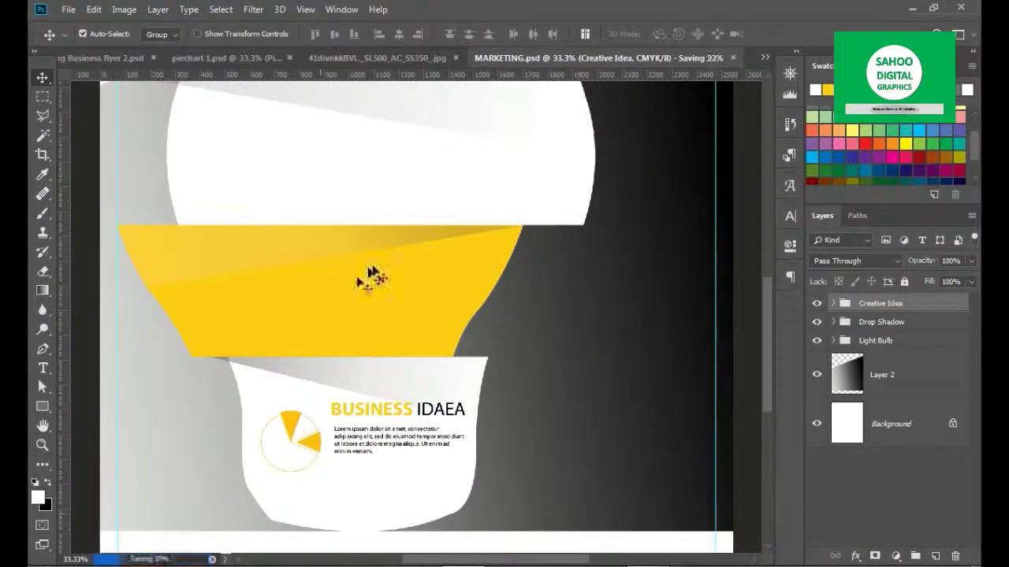
pyautogui.hotkey('ctrl', 'shift', 'Tab')
pyautogui.hotkey('ctrl', 'shift', 'Tab')
pyautogui.hotkey('ctrl', 'shift', 'Tab')
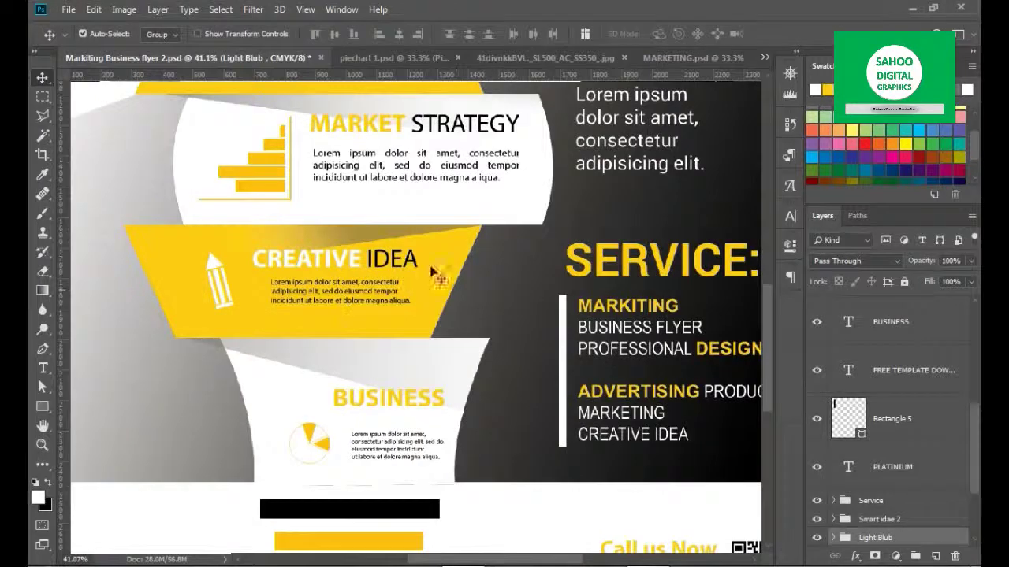
pyautogui.hotkey('ctrl', 'shift', 'Tab')
# Type the heading CREATIVE IDEA on the yellow band
pyautogui.press('t')
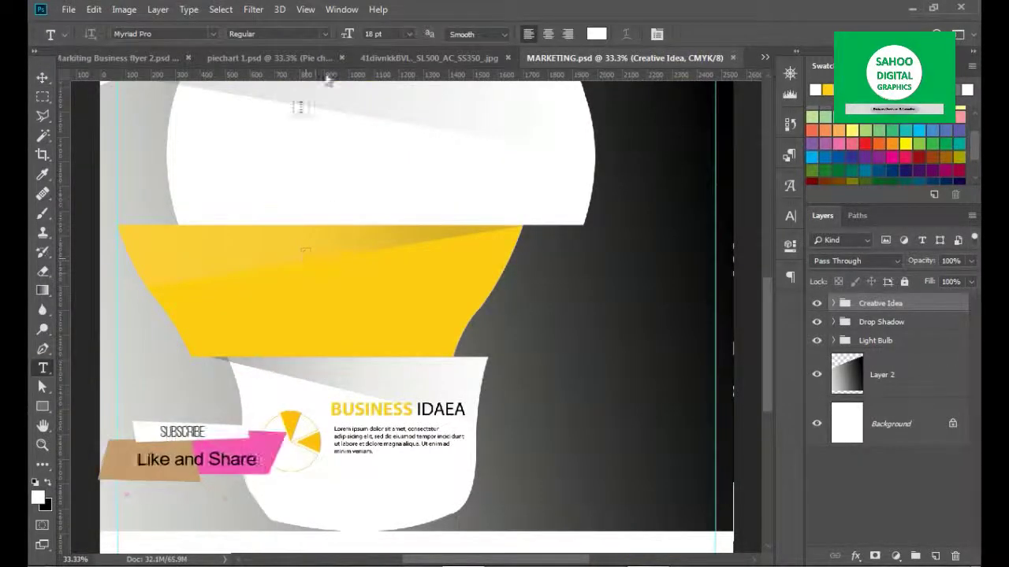
pyautogui.click(293, 253)
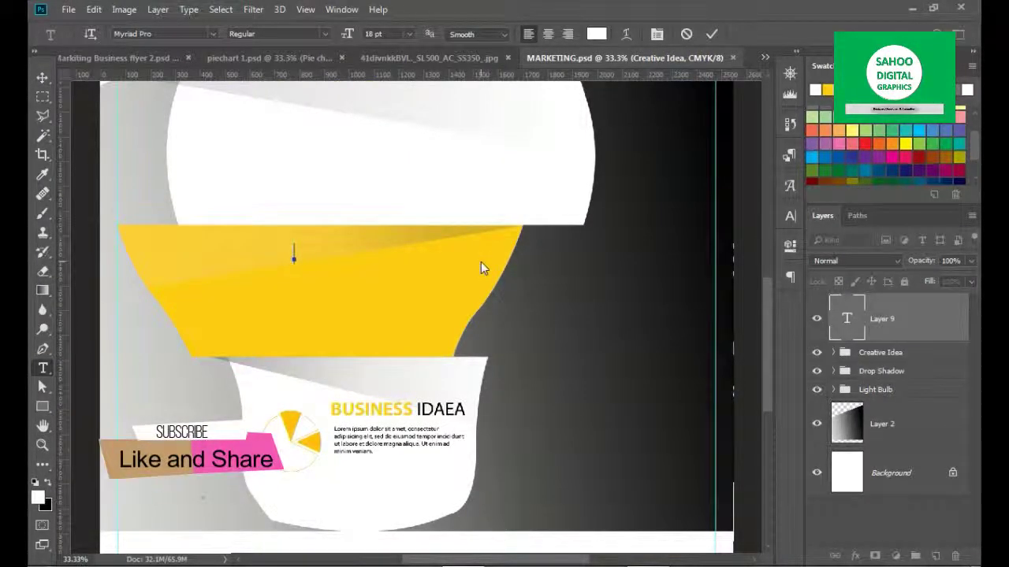
pyautogui.write('Creative')
pyautogui.press('BackSpace')
pyautogui.press('BackSpace')
pyautogui.press('BackSpace')
pyautogui.write('CREATIVE IDEA')
pyautogui.hotkey('ctrl', 'a')
pyautogui.click(382, 34)
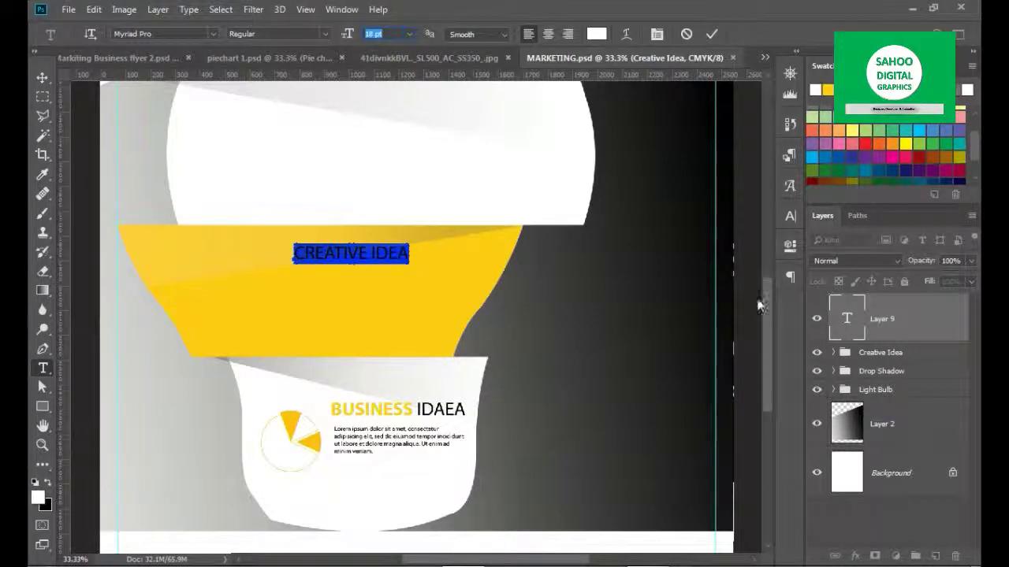
# Make CREATIVE bold, recolour IDEA, and commit the heading
pyautogui.moveTo(293, 253); pyautogui.dragTo(415, 252)
pyautogui.click(276, 34)
pyautogui.click(260, 84)
pyautogui.click(597, 34)
pyautogui.click(954, 294)
pyautogui.click(369, 253)
pyautogui.click(439, 284)
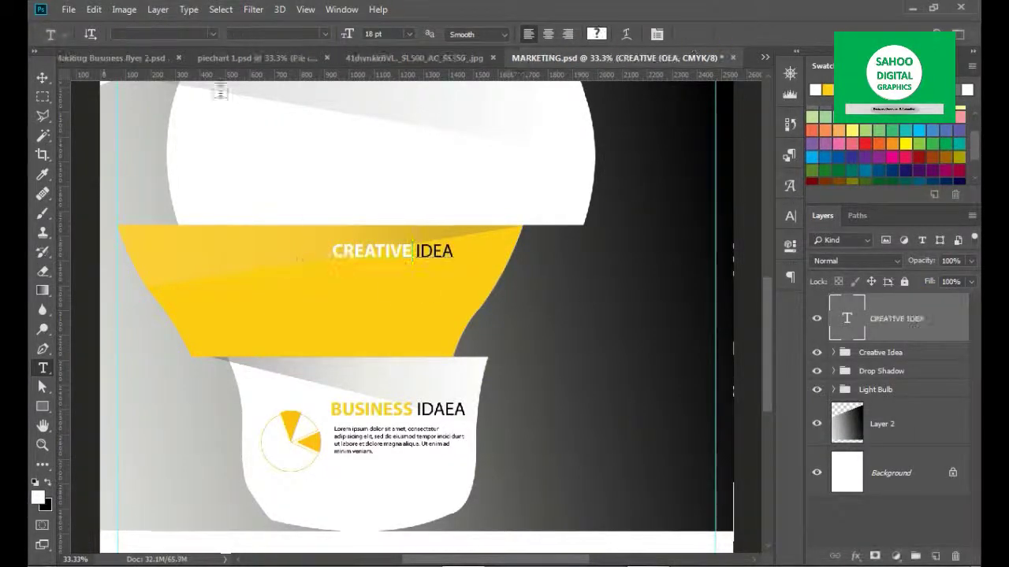
# Bring the pen icon group in from piechart.psd and enlarge it to about 156%
pyautogui.click(142, 58)
pyautogui.press('v')
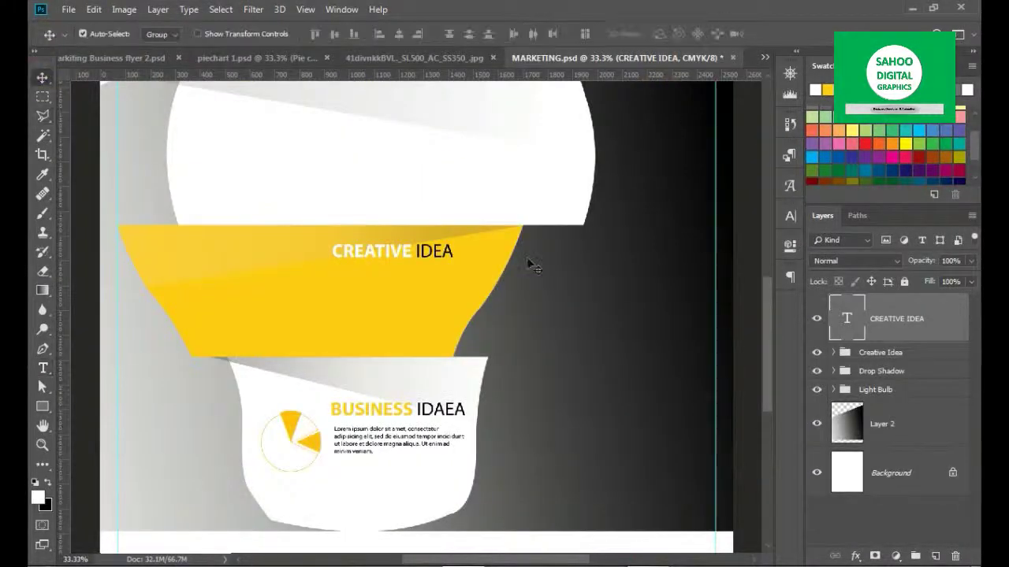
pyautogui.click(260, 57)
pyautogui.moveTo(410, 264); pyautogui.dragTo(225, 280)
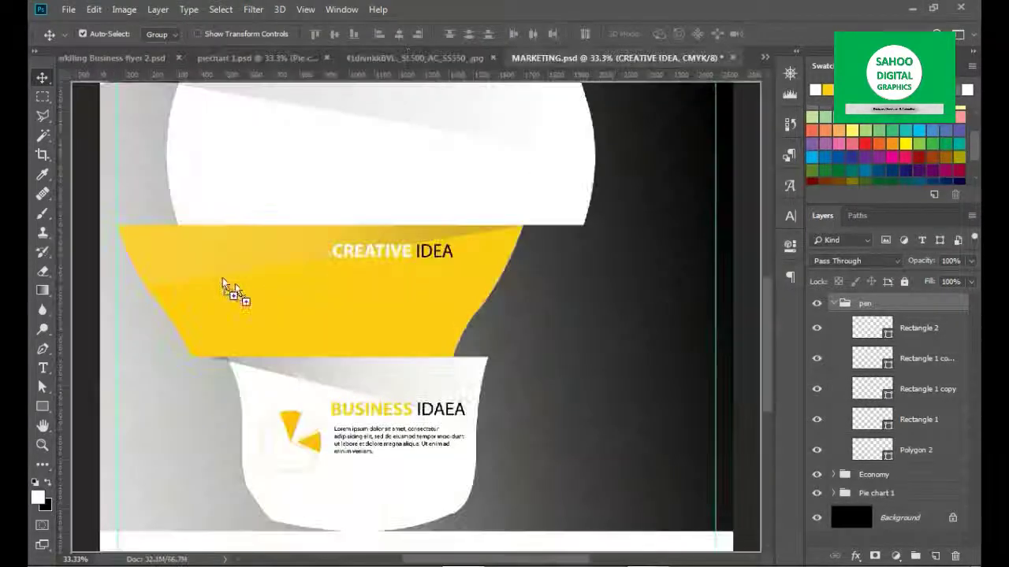
pyautogui.hotkey('ctrl', 't')
pyautogui.moveTo(243, 306)
pyautogui.mouseDown()
pyautogui.moveTo(233, 299)
pyautogui.moveTo(246, 316)
pyautogui.mouseUp()
pyautogui.press('Return')
# Draw an empty 6 pt text box on the yellow band
pyautogui.click(43, 369)
pyautogui.moveTo(270, 272); pyautogui.dragTo(449, 324)
pyautogui.click(409, 34)
pyautogui.click(405, 78)
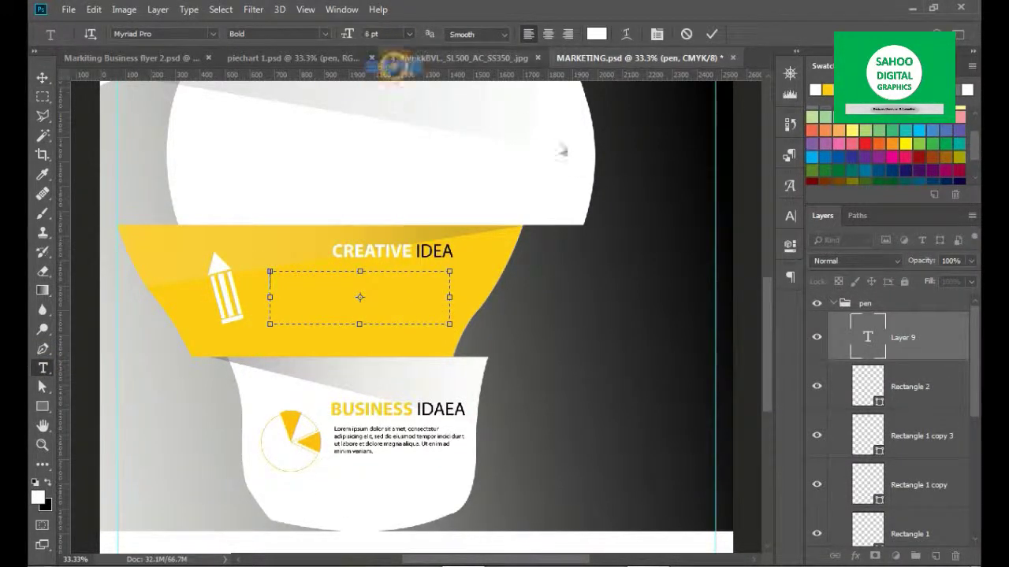
pyautogui.click(239, 552)
# Paste the Lorem paragraph in black and narrow the box so it wraps
pyautogui.hotkey('alt', 'Tab')
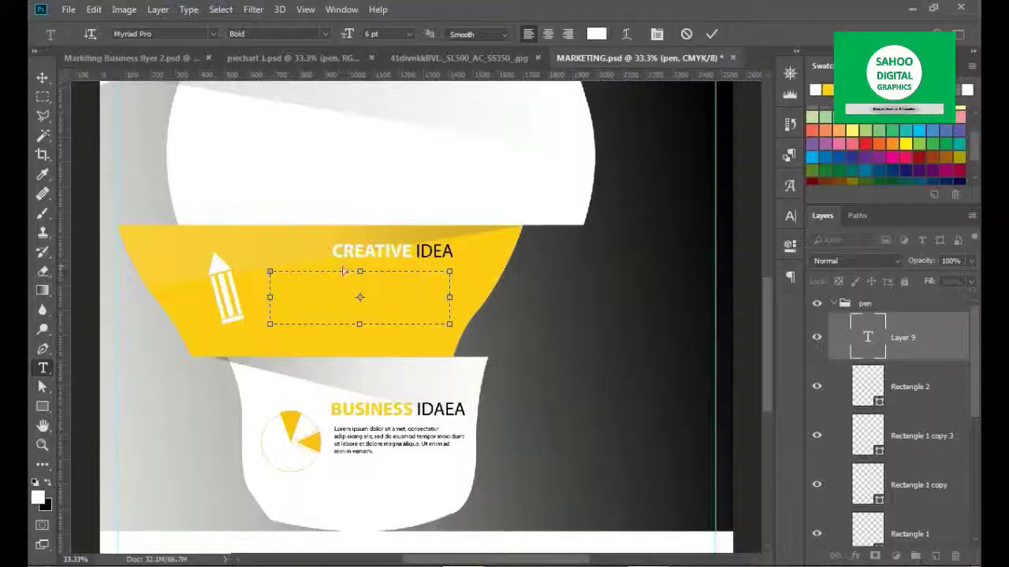
pyautogui.hotkey('ctrl', 'v')
pyautogui.click(597, 34)
pyautogui.click(920, 297)
pyautogui.click(657, 34)
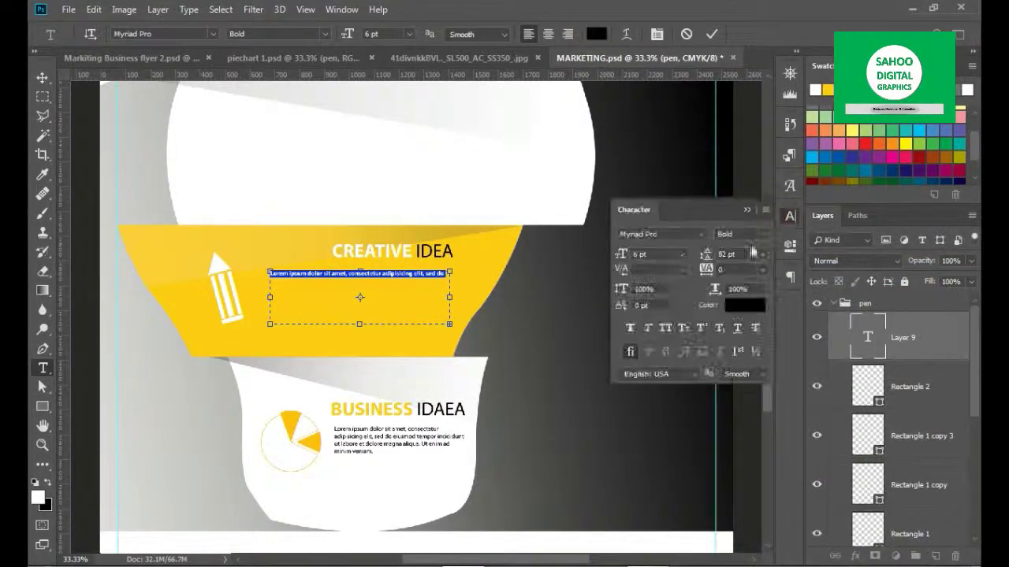
pyautogui.moveTo(449, 297); pyautogui.dragTo(403, 298)
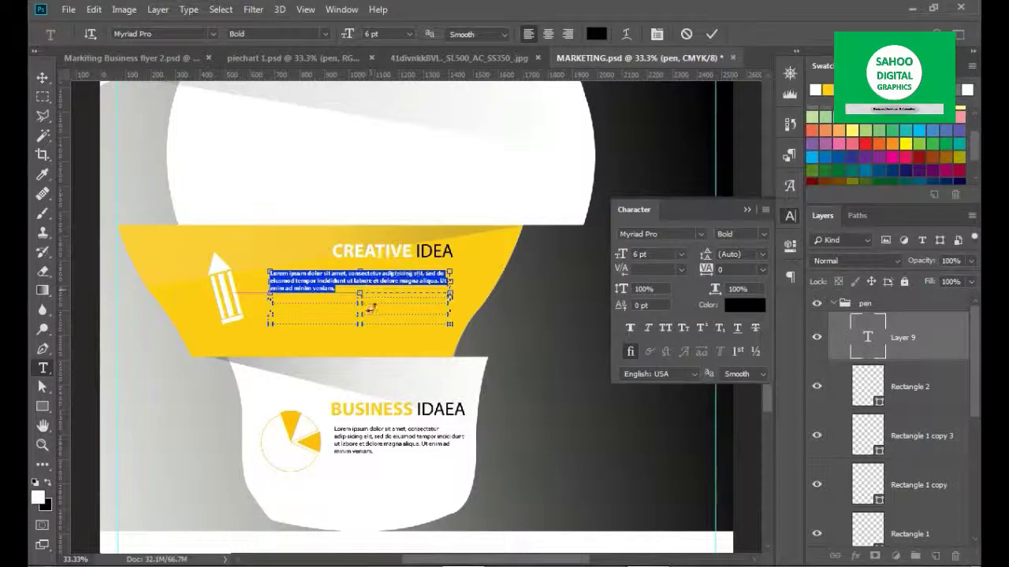
pyautogui.click(747, 209)
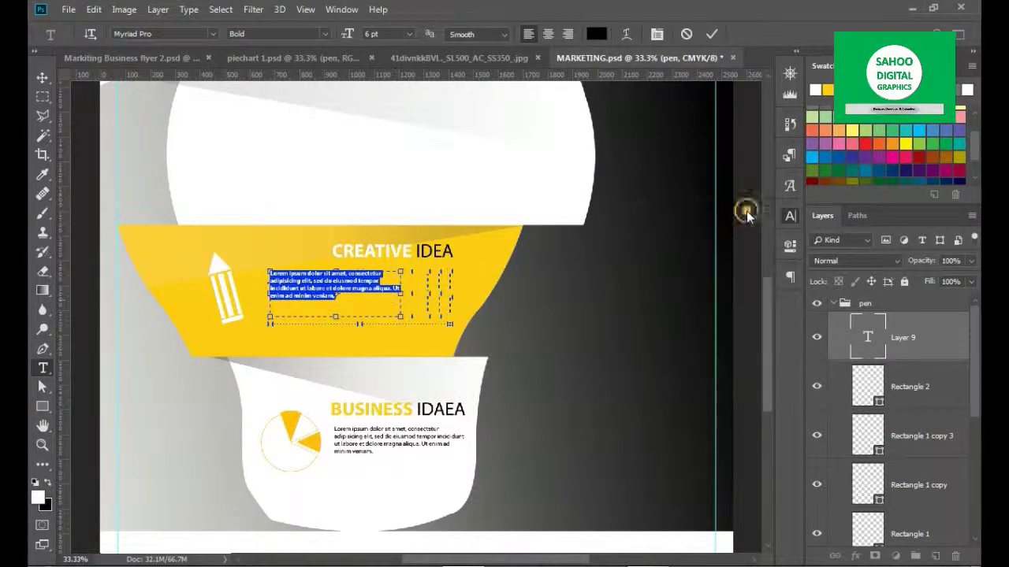
pyautogui.click(420, 282)
# Set the paragraph to Regular weight
pyautogui.moveTo(398, 321)
pyautogui.mouseDown()
pyautogui.moveTo(270, 274)
pyautogui.moveTo(322, 293)
pyautogui.mouseUp()
pyautogui.click(276, 34)
pyautogui.click(260, 58)
pyautogui.click(710, 34)
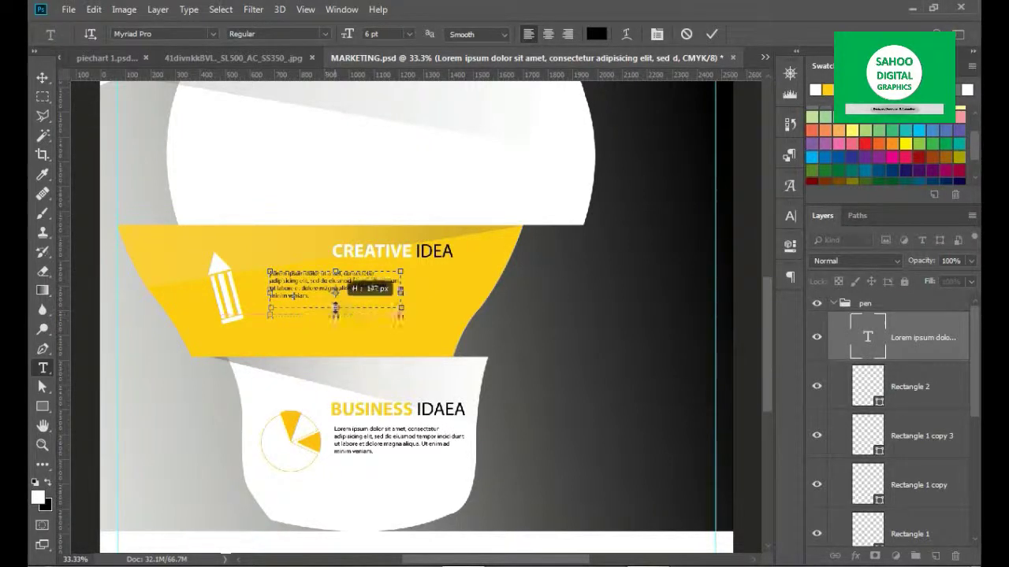
pyautogui.hotkey('ctrl', 'z')
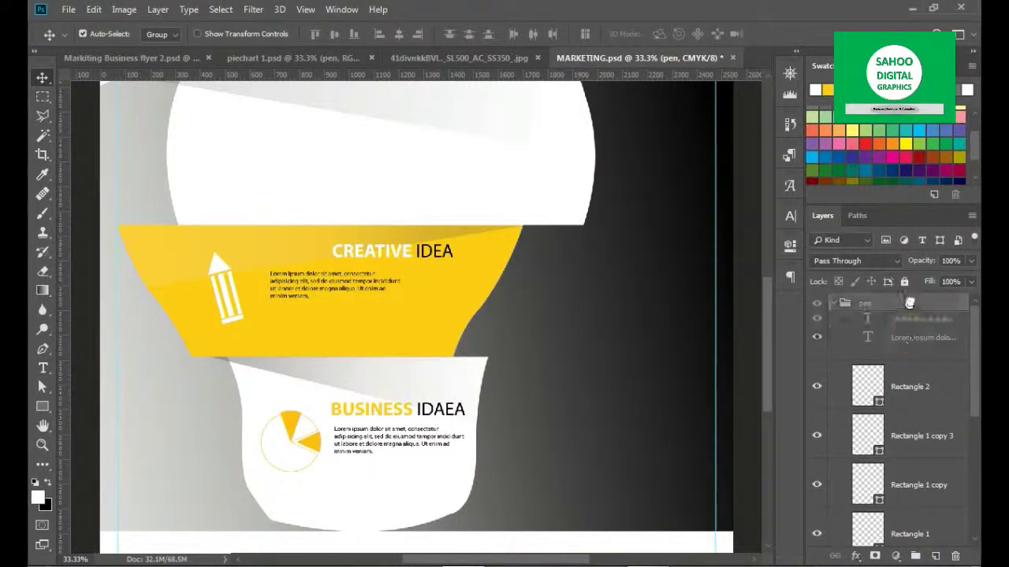
# Arrange the paragraph, CREATIVE IDEA heading and pencil icon on the yellow band
pyautogui.moveTo(914, 338); pyautogui.dragTo(907, 303)
pyautogui.moveTo(334, 293)
pyautogui.mouseDown()
pyautogui.moveTo(362, 293)
pyautogui.moveTo(331, 293)
pyautogui.mouseUp()
pyautogui.moveTo(361, 260); pyautogui.dragTo(303, 265)
pyautogui.rightClick(331, 270)
pyautogui.press('Escape')
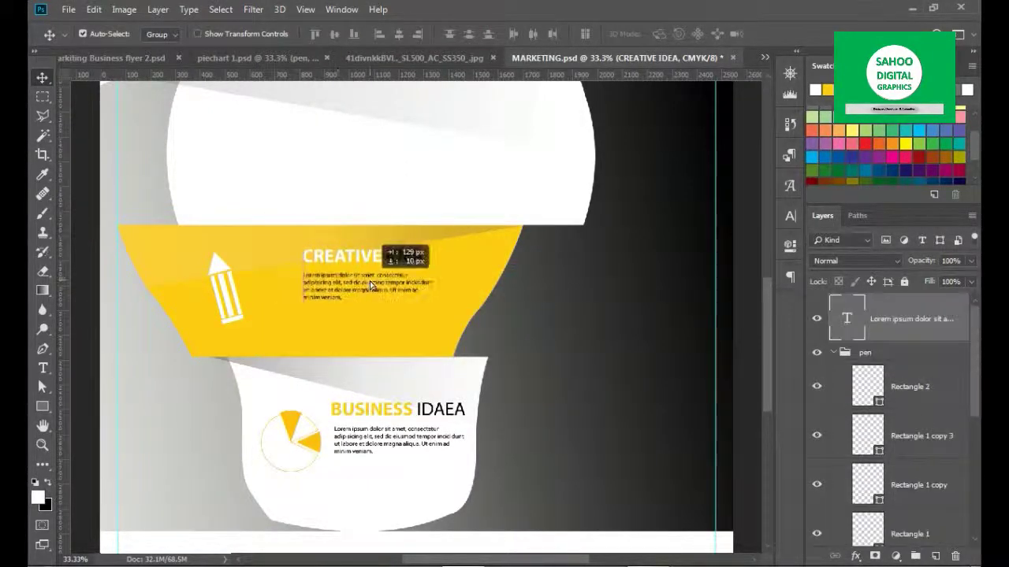
pyautogui.moveTo(341, 285); pyautogui.dragTo(374, 286)
pyautogui.moveTo(229, 270); pyautogui.dragTo(248, 252)
pyautogui.moveTo(847, 323); pyautogui.dragTo(848, 339)
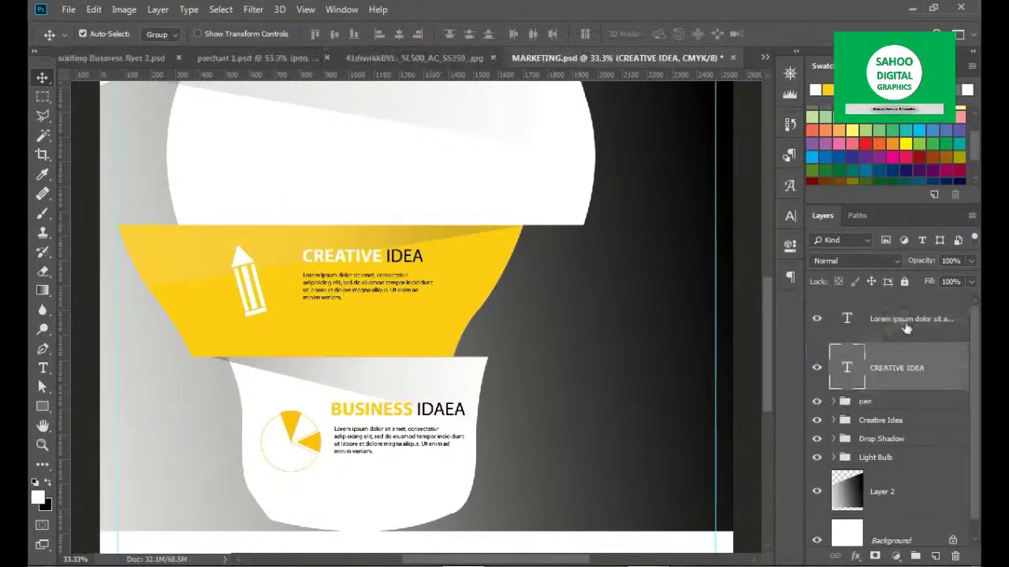
pyautogui.scroll(2, 404, 311)
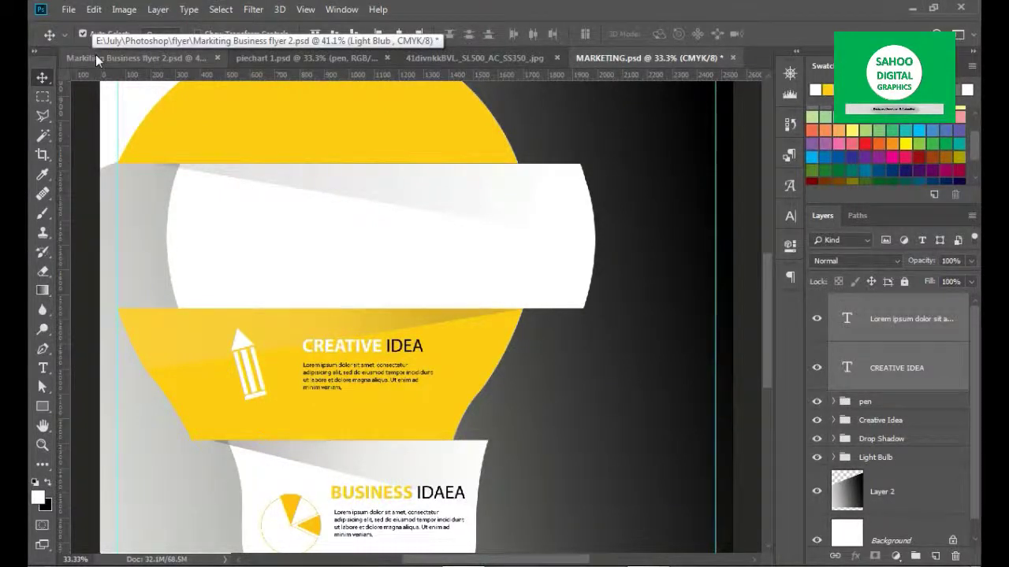
# Start a black text line for MARKETING STRATEGY on the white band
pyautogui.press('t')
pyautogui.click(346, 184)
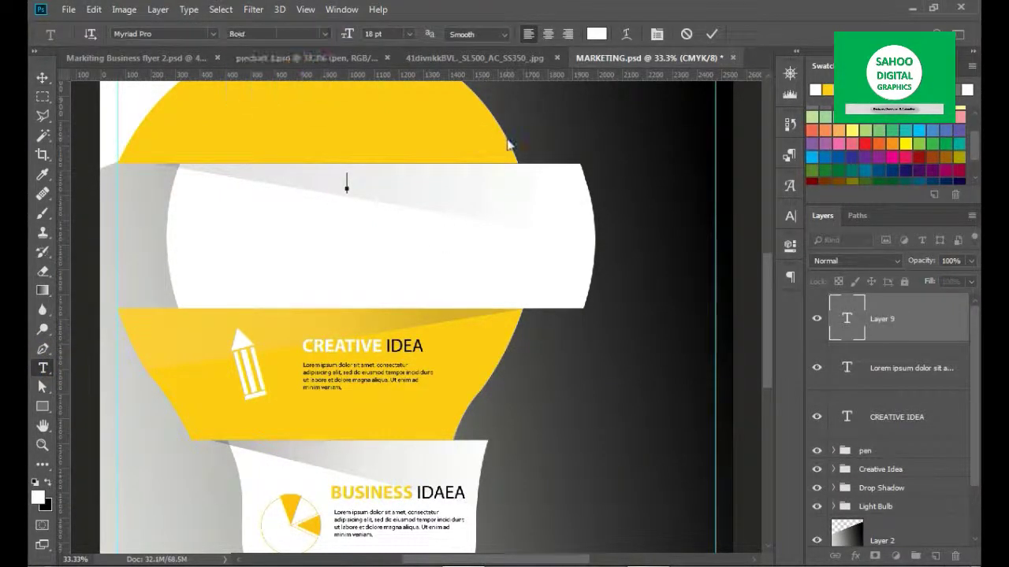
pyautogui.click(596, 34)
pyautogui.click(676, 484)
pyautogui.click(943, 306)
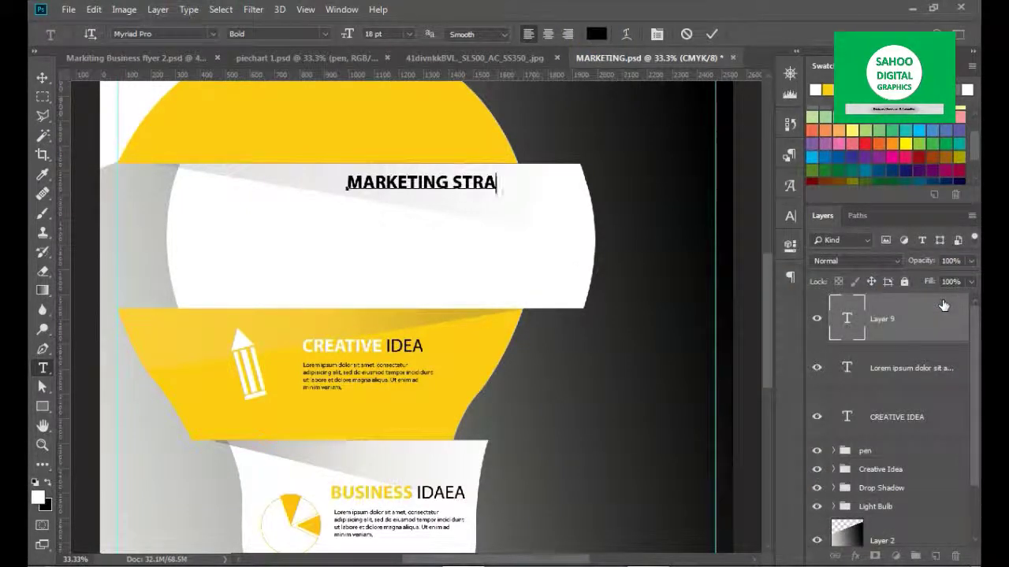
# Make STRATEGY Regular and MARKETING yellow, then commit the heading
pyautogui.doubleClick(488, 182)
pyautogui.click(325, 34)
pyautogui.click(253, 50)
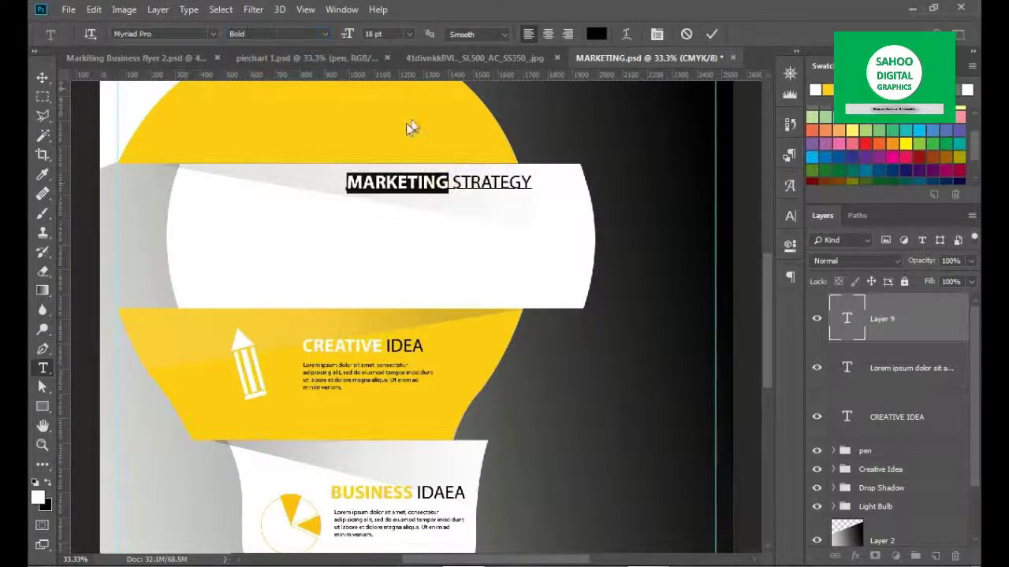
pyautogui.click(40, 495)
pyautogui.click(319, 151)
pyautogui.click(924, 299)
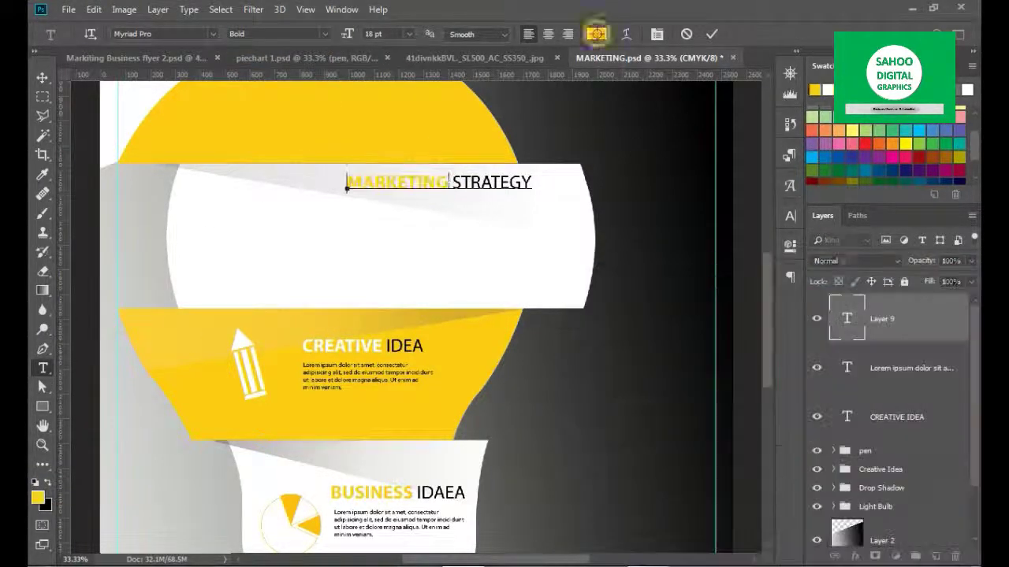
pyautogui.click(712, 34)
# Nudge the MARKETING STRATEGY heading lower and close the lightbulb photo
pyautogui.press('v')
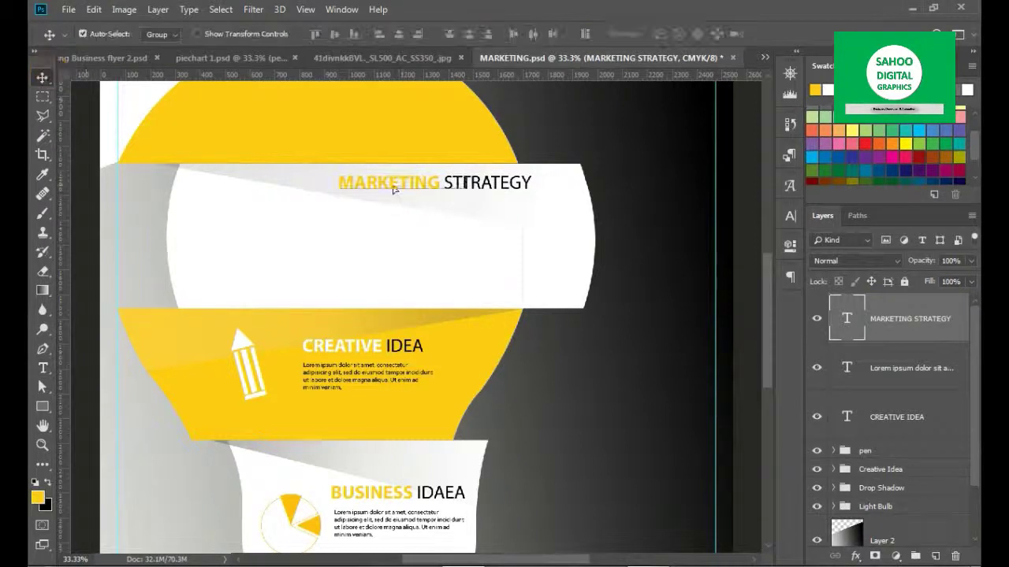
pyautogui.moveTo(395, 189); pyautogui.dragTo(394, 214)
pyautogui.click(346, 57)
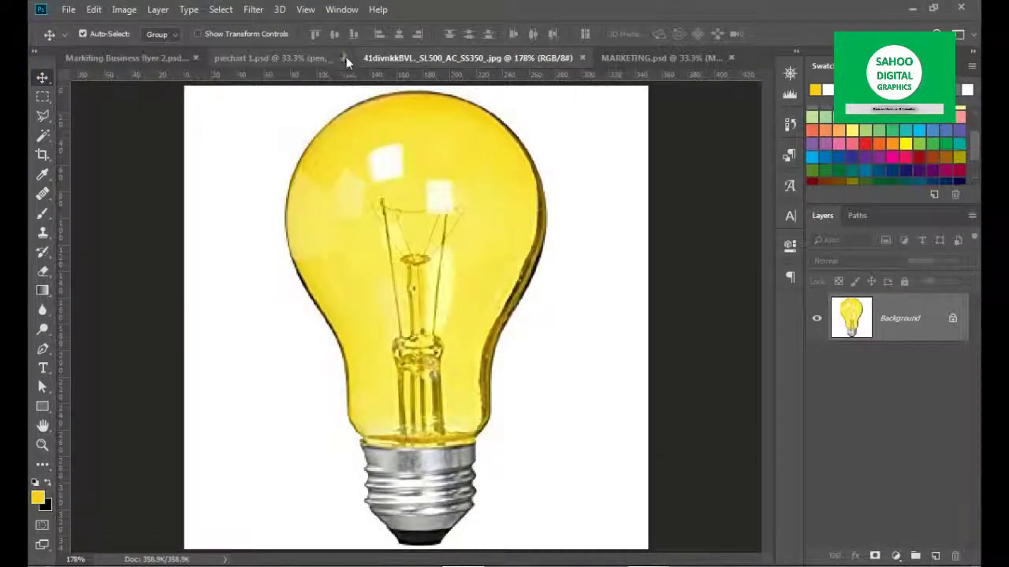
pyautogui.click(561, 61)
# Bring the bar chart into MARKETING.psd, shrink it, and rotate it so bars run horizontally
pyautogui.moveTo(323, 260)
pyautogui.mouseDown()
pyautogui.moveTo(424, 193)
pyautogui.moveTo(300, 275)
pyautogui.mouseUp()
pyautogui.hotkey('ctrl', 't')
pyautogui.moveTo(346, 309); pyautogui.dragTo(337, 288)
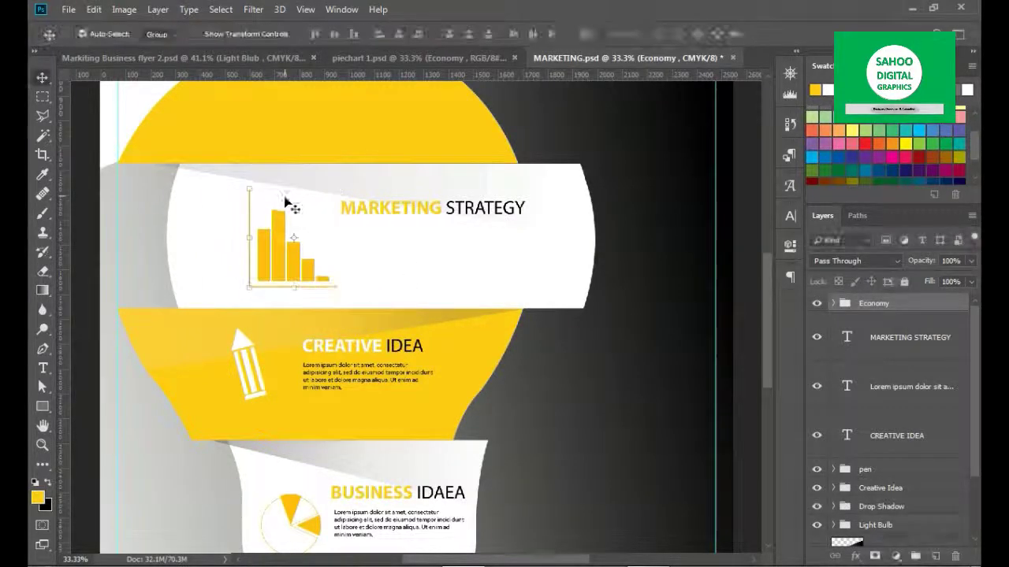
pyautogui.hotkey('ctrl', 't')
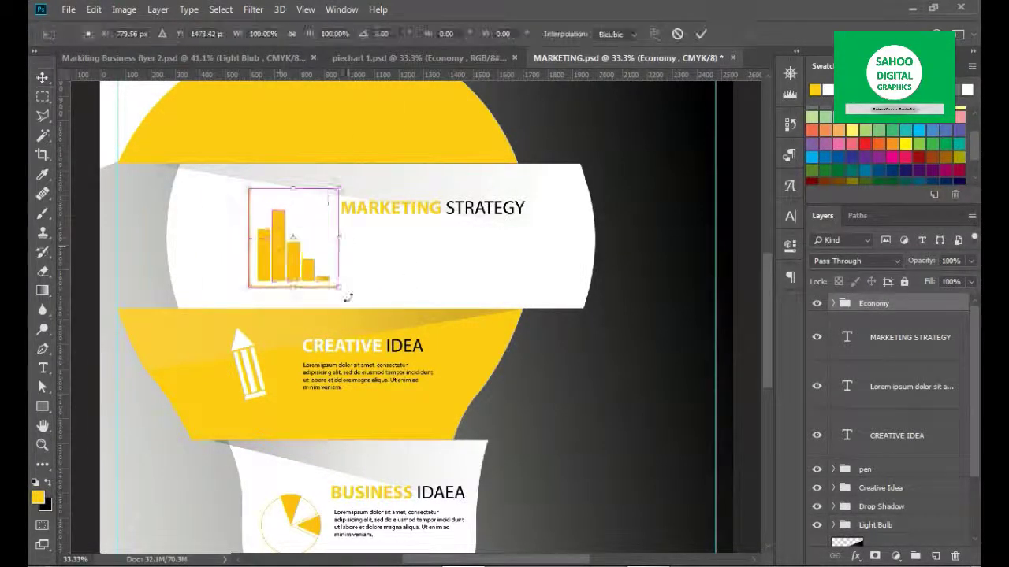
pyautogui.moveTo(348, 298); pyautogui.dragTo(327, 208)
pyautogui.press('Return')
pyautogui.hotkey('shift', 'Left')
pyautogui.hotkey('shift', 'Left')
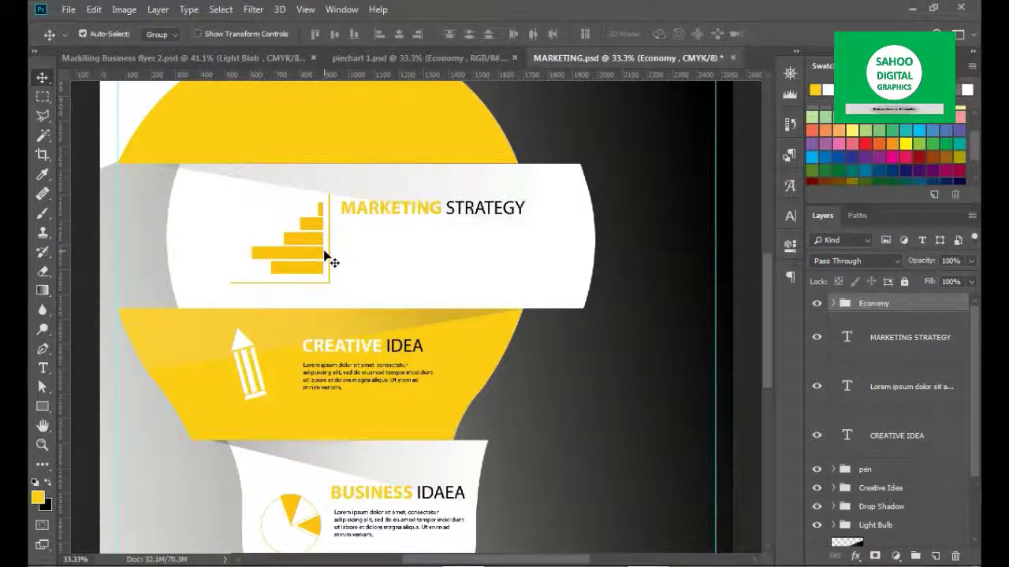
# Draw a Regular 6 pt text box under the heading and paste Lorem ipsum into it
pyautogui.press('t')
pyautogui.moveTo(342, 235); pyautogui.dragTo(563, 291)
pyautogui.click(324, 34)
pyautogui.click(252, 58)
pyautogui.click(409, 33)
pyautogui.click(387, 77)
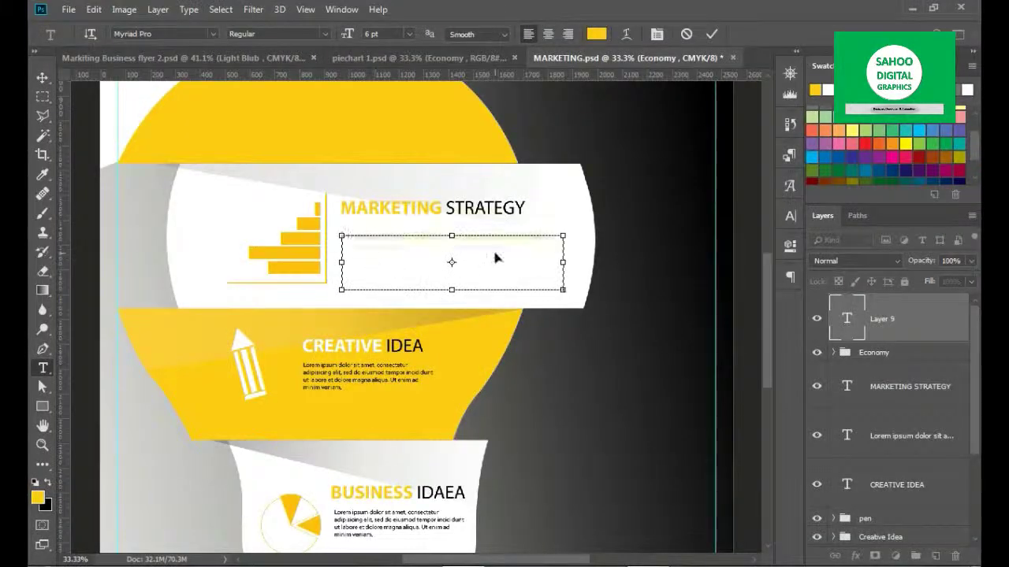
pyautogui.hotkey('ctrl', 'v')
pyautogui.hotkey('ctrl', 'a')
pyautogui.click(597, 34)
# Make the Lorem paragraph text black with Auto leading
pyautogui.click(590, 491)
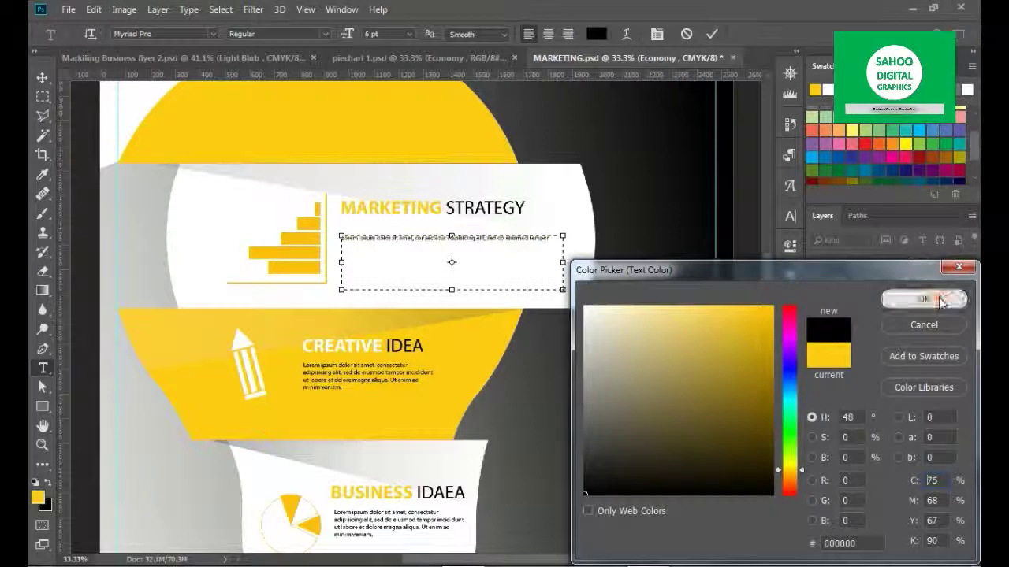
pyautogui.click(923, 295)
pyautogui.click(789, 51)
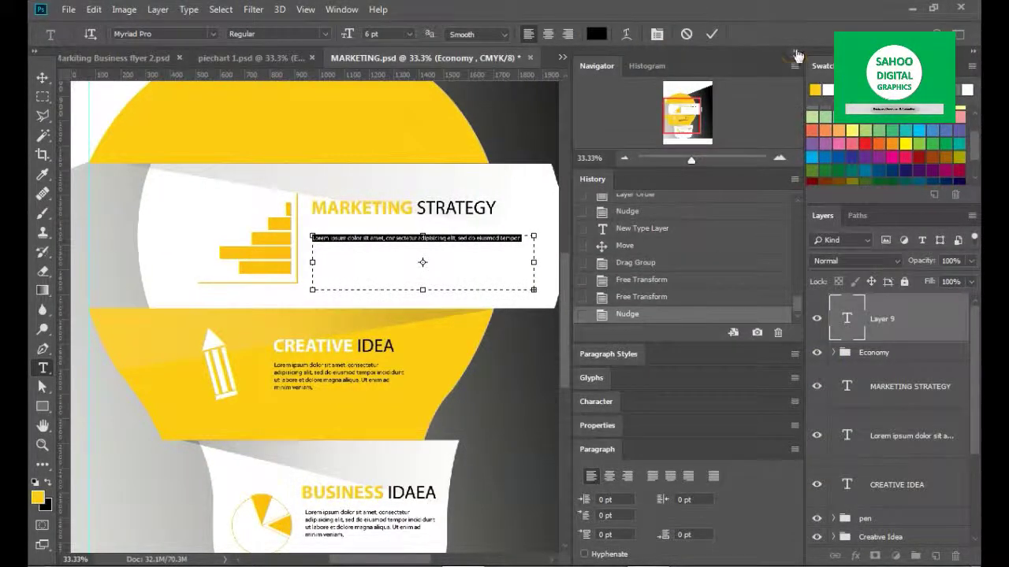
pyautogui.click(796, 53)
pyautogui.click(790, 215)
pyautogui.click(762, 254)
pyautogui.click(729, 264)
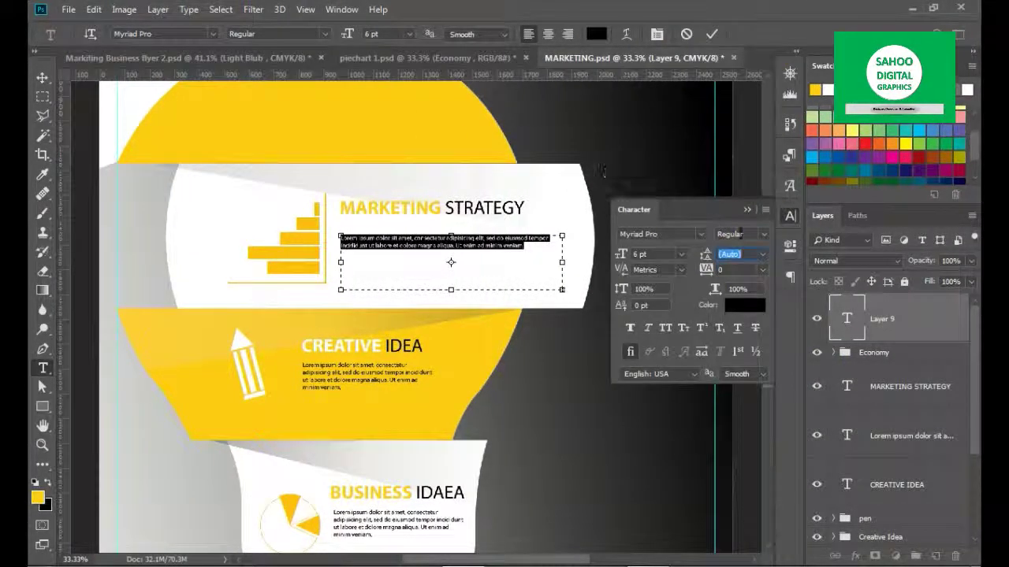
pyautogui.click(746, 214)
# Narrow the paragraph box to three lines, shift heading and paragraph down-right, and shrink the bar-chart icon
pyautogui.moveTo(562, 262); pyautogui.dragTo(539, 262)
pyautogui.moveTo(451, 289); pyautogui.dragTo(438, 261)
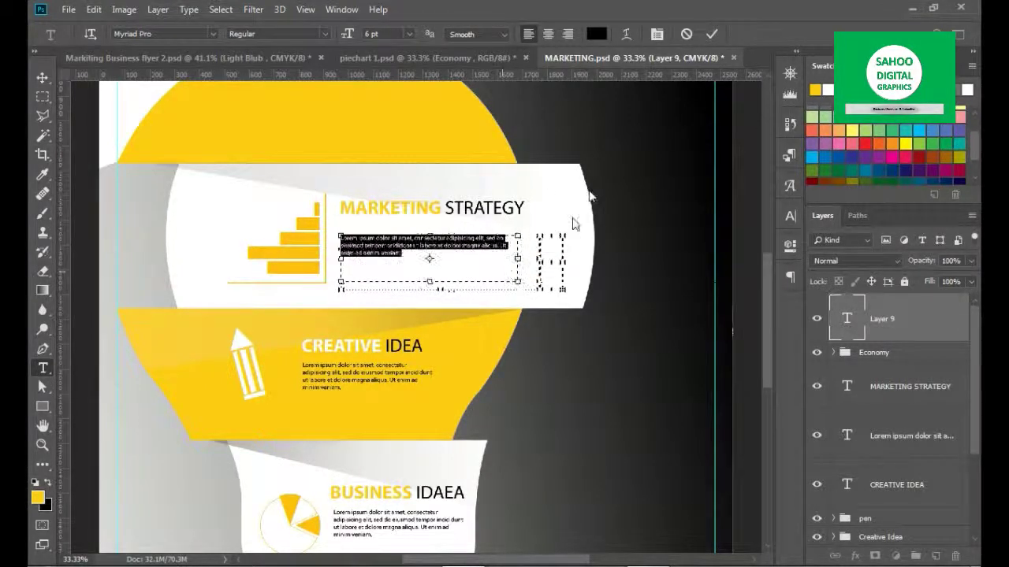
pyautogui.click(712, 34)
pyautogui.press('v')
pyautogui.moveTo(427, 207); pyautogui.dragTo(439, 220)
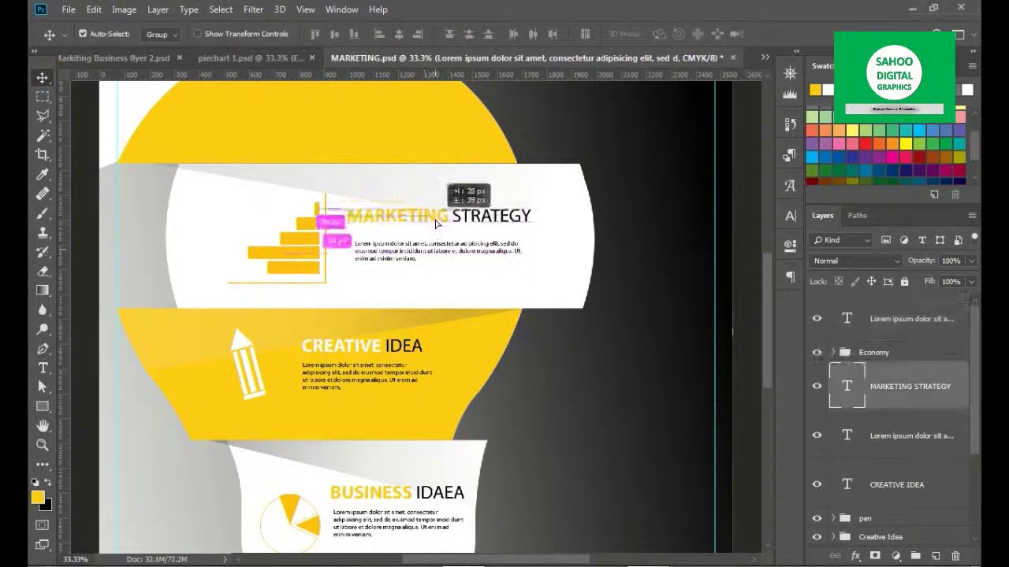
pyautogui.hotkey('ctrl', 't')
pyautogui.moveTo(331, 289); pyautogui.dragTo(325, 281)
pyautogui.press('Return')
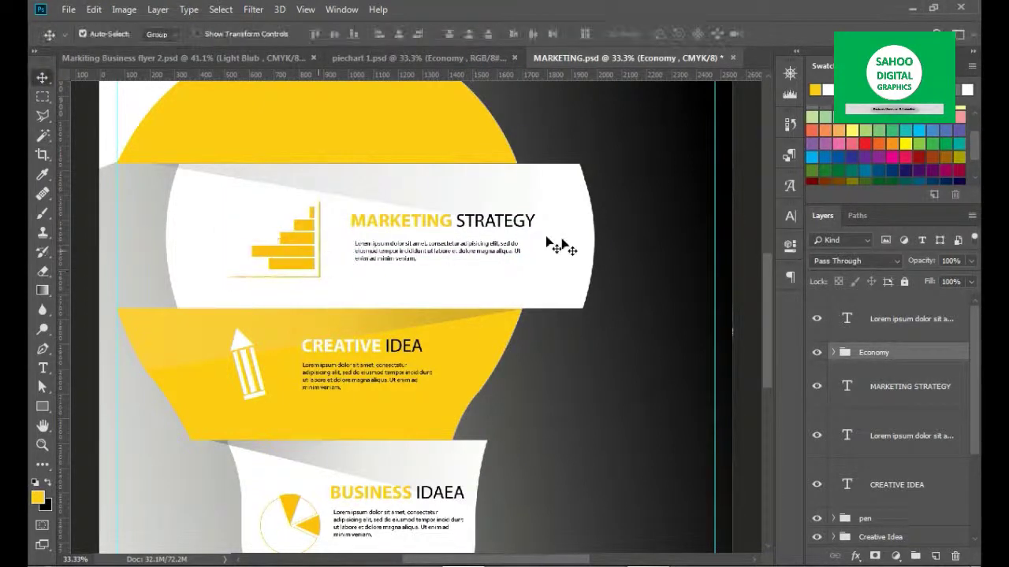
# Group the marketing paragraph, heading and icon layers as 'Marketing Startage'
pyautogui.click(907, 319)
pyautogui.keyDown('shift'); pyautogui.click(918, 396); pyautogui.keyUp('shift')
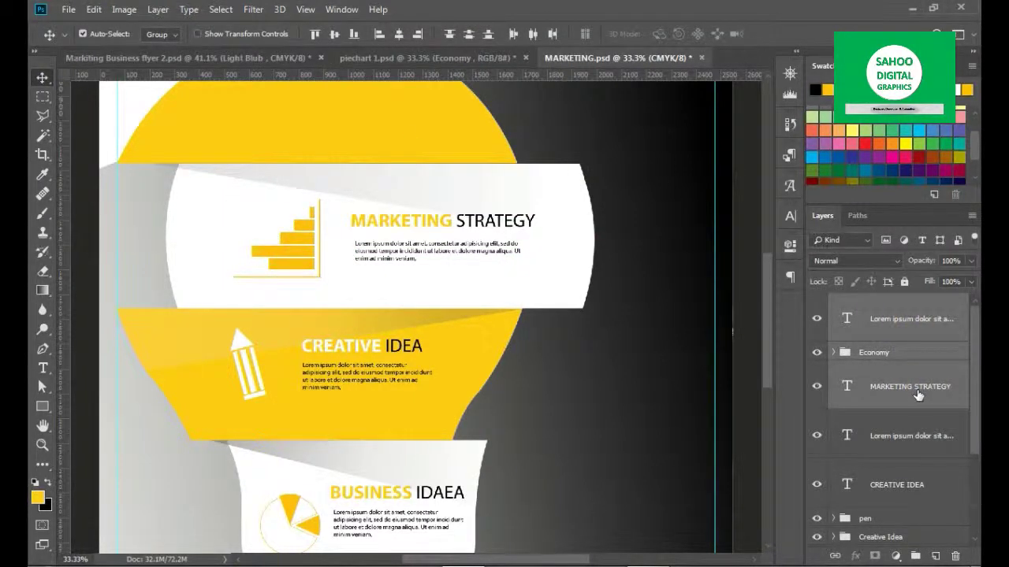
pyautogui.hotkey('ctrl', 'g')
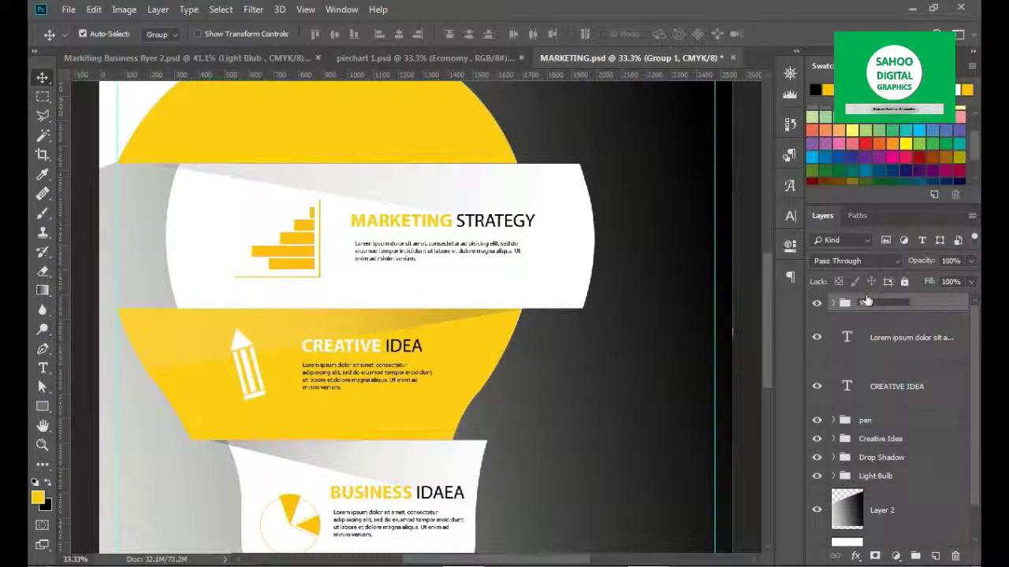
pyautogui.write('Marketing Startage')
pyautogui.press('Return')
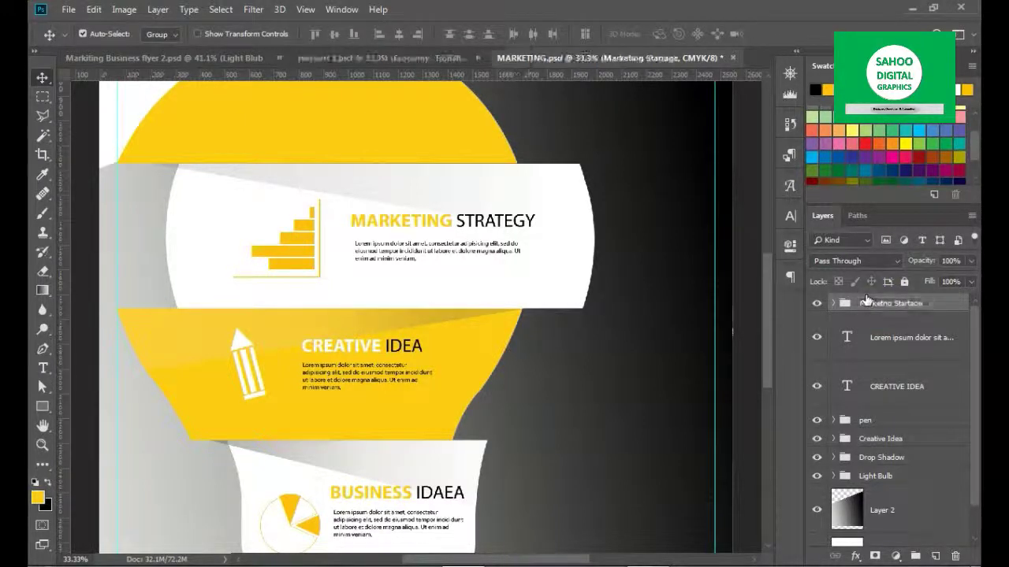
# Group the Creative Idea paragraph, heading and pen icon layers as 'Creative Idea'
pyautogui.click(906, 338)
pyautogui.keyDown('shift'); pyautogui.click(885, 386); pyautogui.keyUp('shift')
pyautogui.keyDown('shift'); pyautogui.click(887, 424); pyautogui.keyUp('shift')
pyautogui.hotkey('ctrl', 'g')
pyautogui.doubleClick(899, 323)
pyautogui.write('Creative Idea')
pyautogui.press('Return')
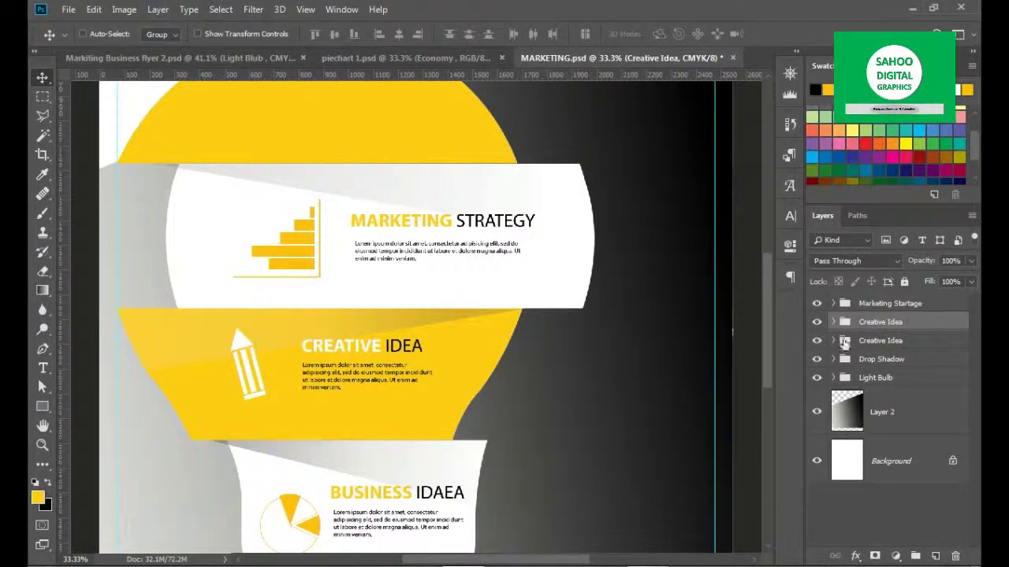
# Add a black 16 pt Montserrat LATEST NEWS heading on the bulb's yellow top
pyautogui.moveTo(599, 164); pyautogui.dragTo(694, 364)
pyautogui.press('t')
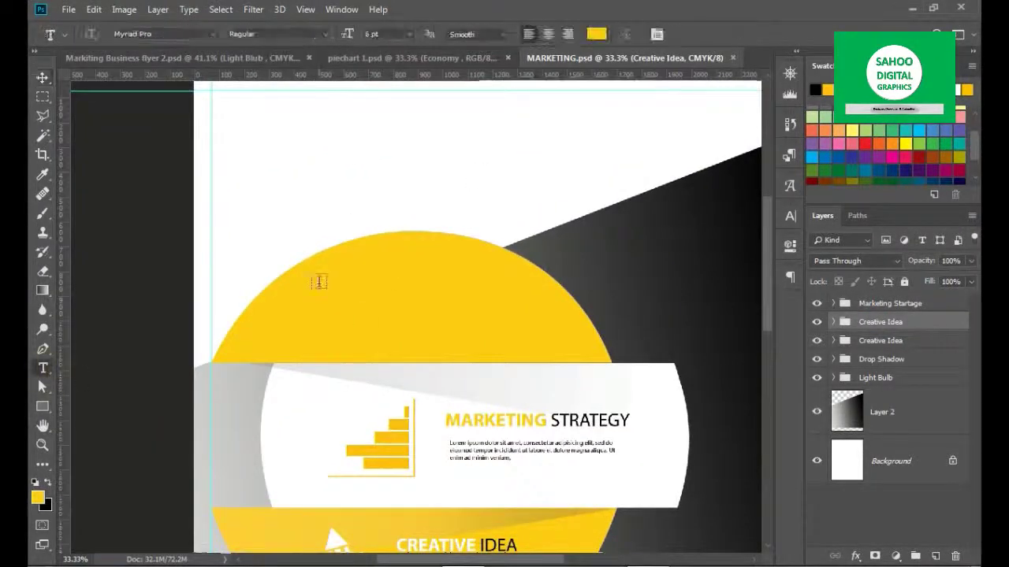
pyautogui.click(318, 281)
pyautogui.click(409, 34)
pyautogui.click(389, 158)
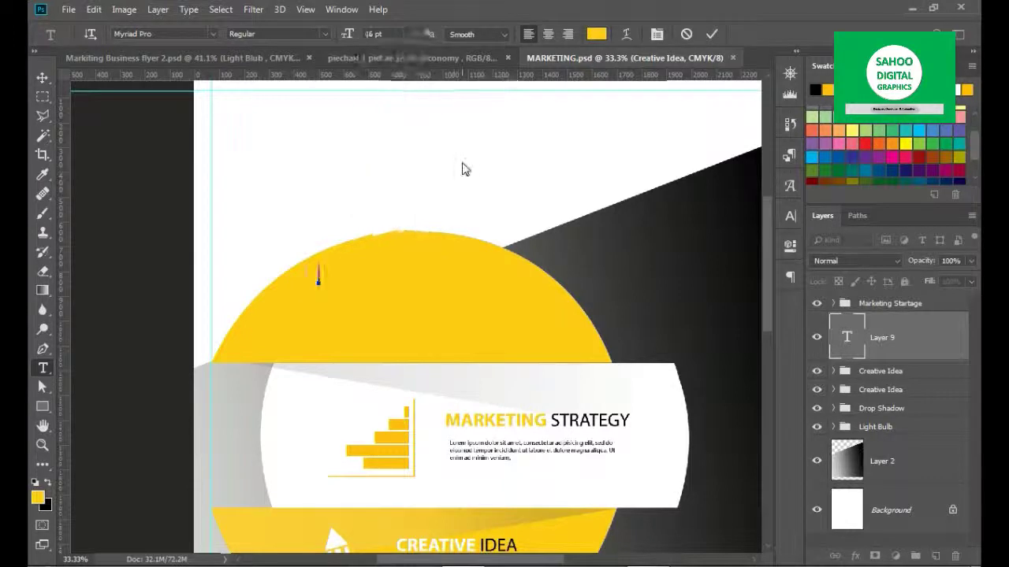
pyautogui.write('NEWS')
pyautogui.hotkey('ctrl', 'a')
pyautogui.click(596, 34)
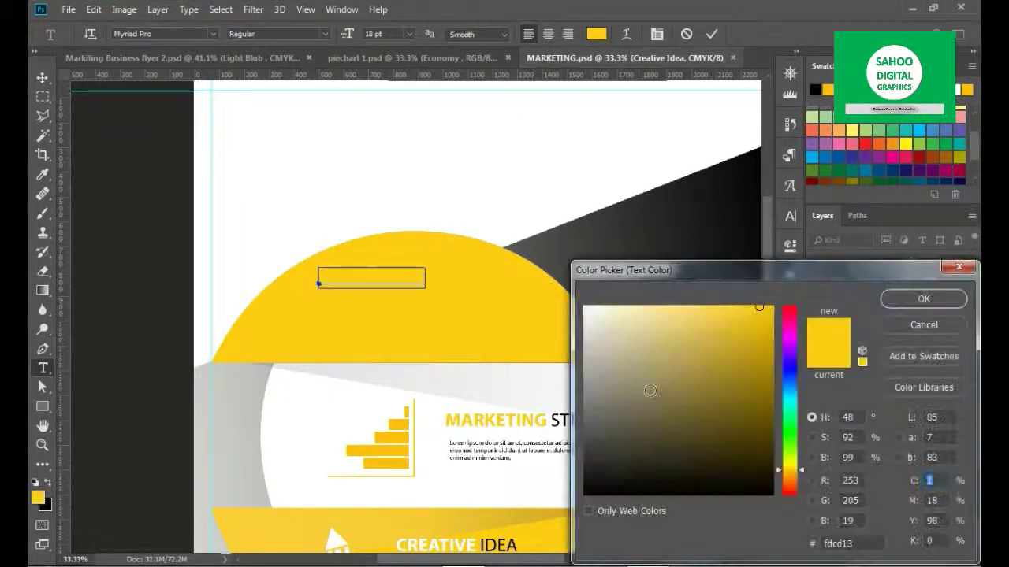
pyautogui.click(954, 294)
pyautogui.click(213, 35)
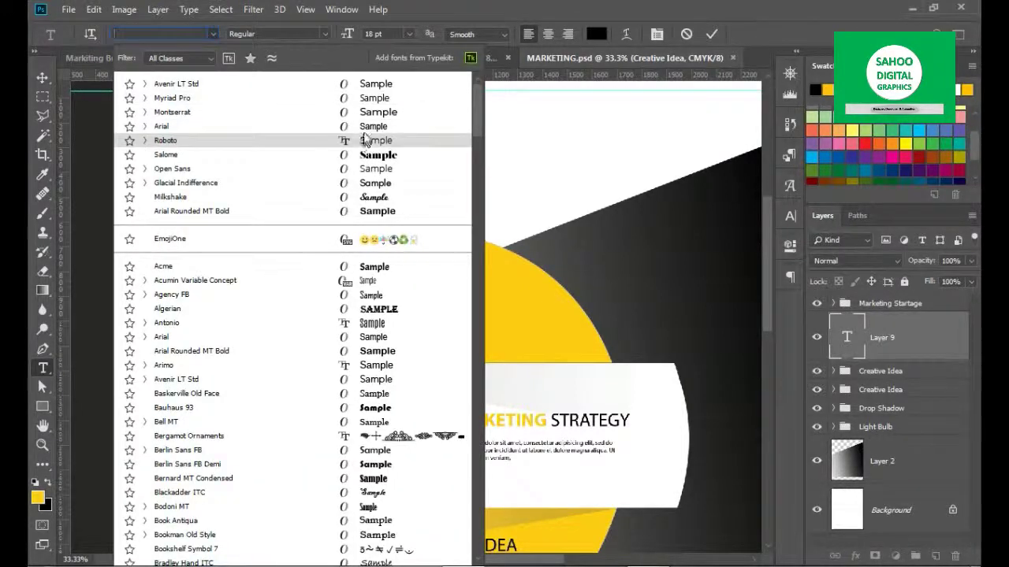
pyautogui.click(370, 112)
pyautogui.hotkey('ctrl', 'Return')
# Split the heading into a LATEST line and a separate NEWS line, layered above Marketing Startage
pyautogui.click(321, 302)
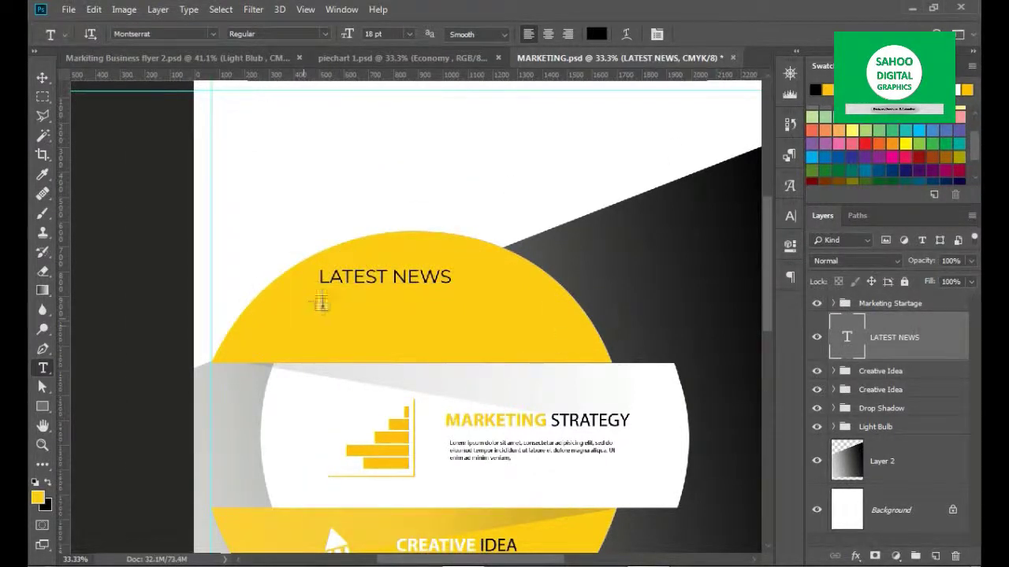
pyautogui.click(712, 34)
pyautogui.doubleClick(421, 276)
pyautogui.press('BackSpace')
pyautogui.click(712, 34)
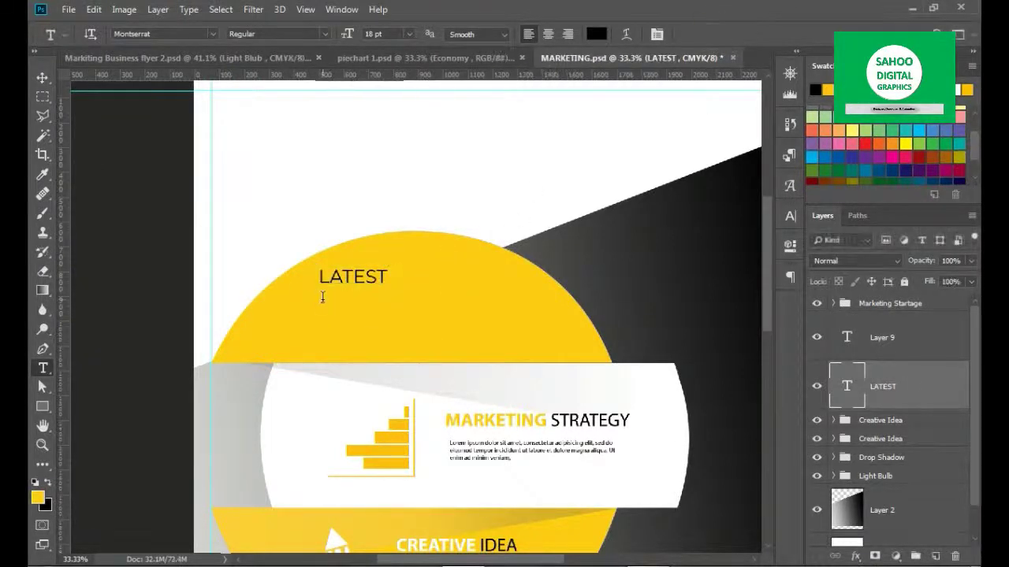
pyautogui.write('NEWS')
pyautogui.click(885, 385)
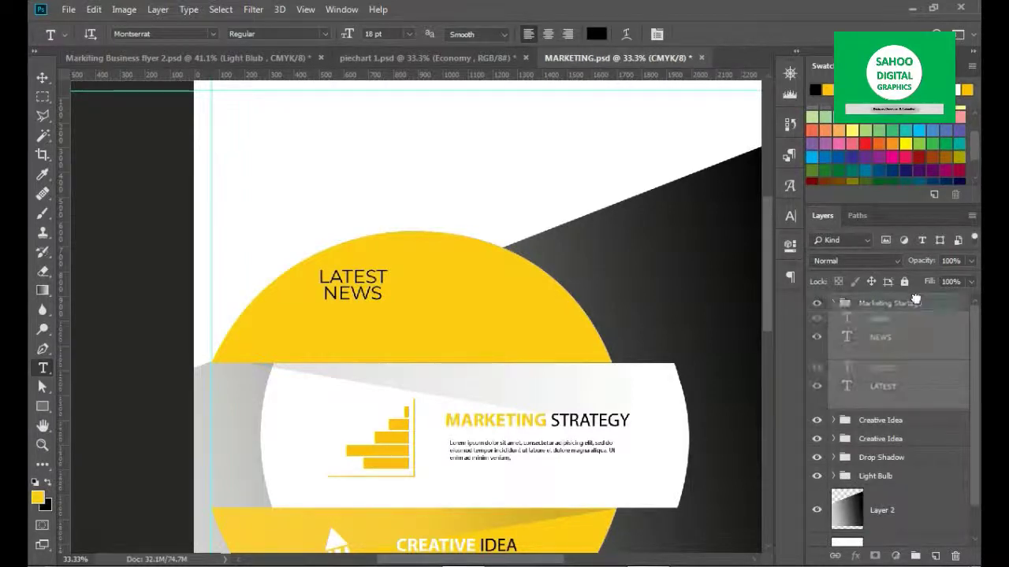
pyautogui.moveTo(884, 385); pyautogui.dragTo(849, 319)
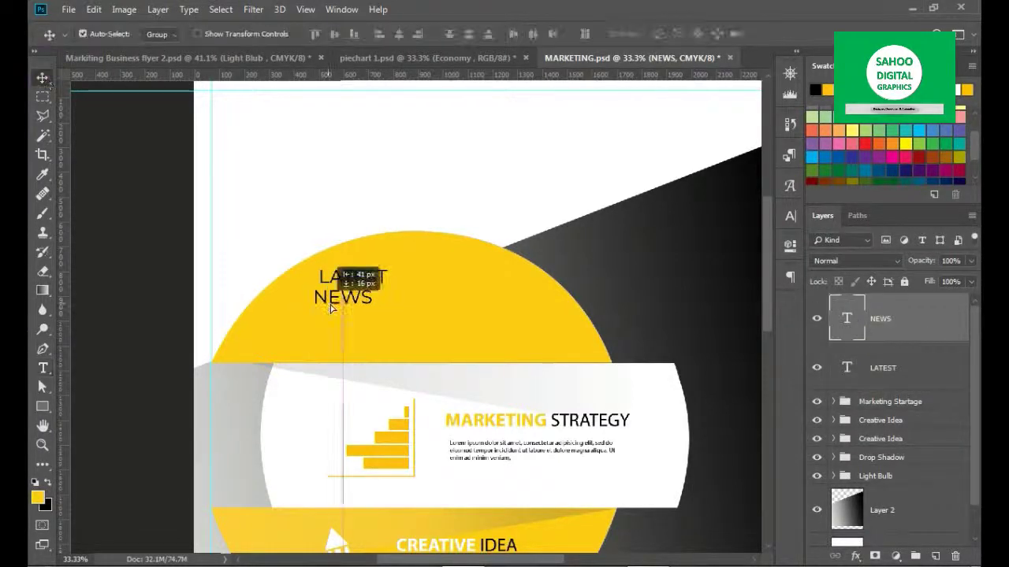
# Make NEWS Montserrat Bold, 36 pt, in white
pyautogui.doubleClick(848, 320)
pyautogui.click(788, 218)
pyautogui.click(693, 234)
pyautogui.click(748, 234)
pyautogui.click(755, 284)
pyautogui.click(680, 253)
pyautogui.click(654, 407)
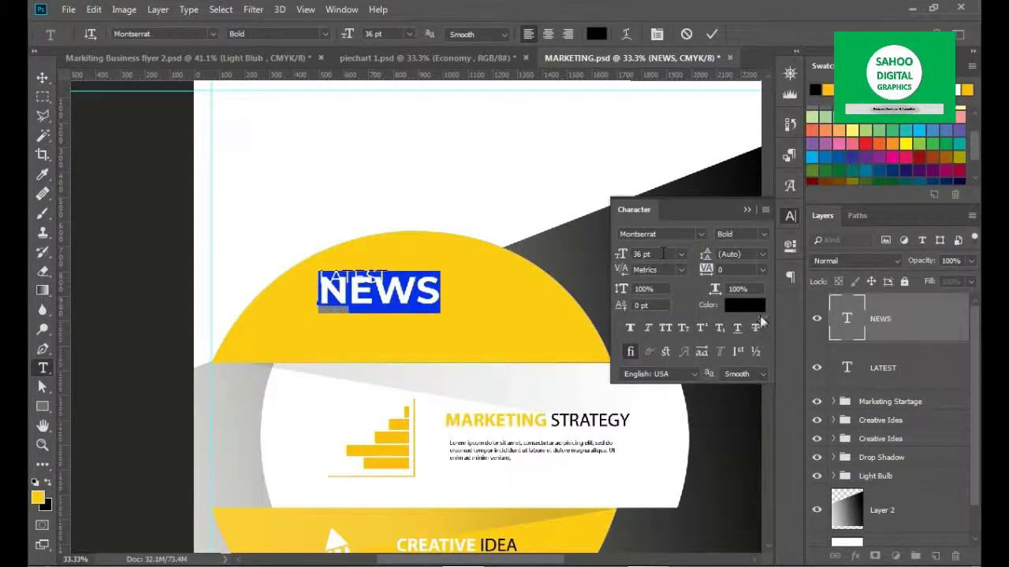
pyautogui.click(744, 305)
pyautogui.click(585, 306)
pyautogui.click(924, 299)
pyautogui.click(43, 78)
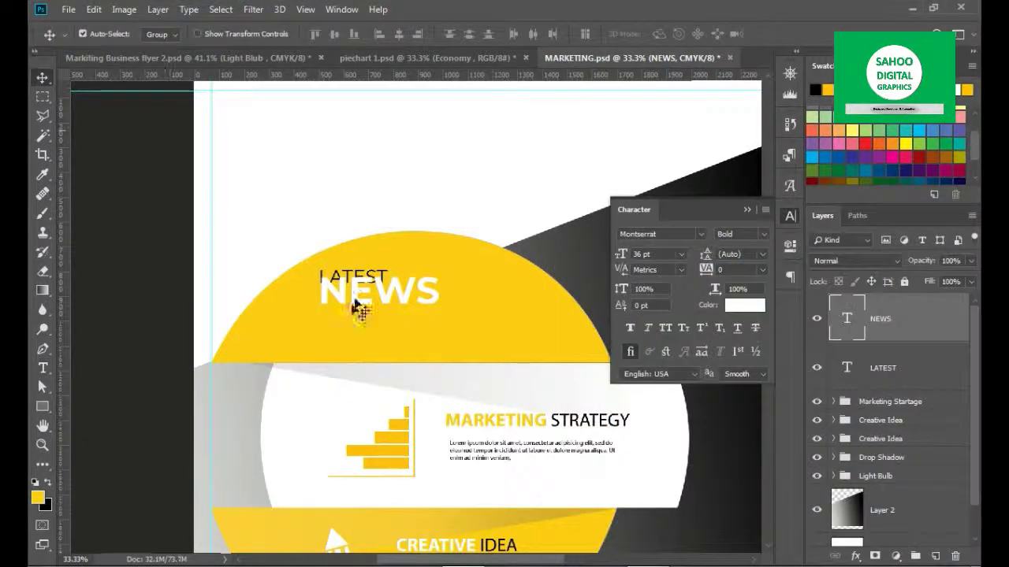
pyautogui.click(747, 209)
# Group LATEST and NEWS as 'Latest news', save the document, and show the rulers
pyautogui.keyDown('shift'); pyautogui.click(872, 367); pyautogui.keyUp('shift')
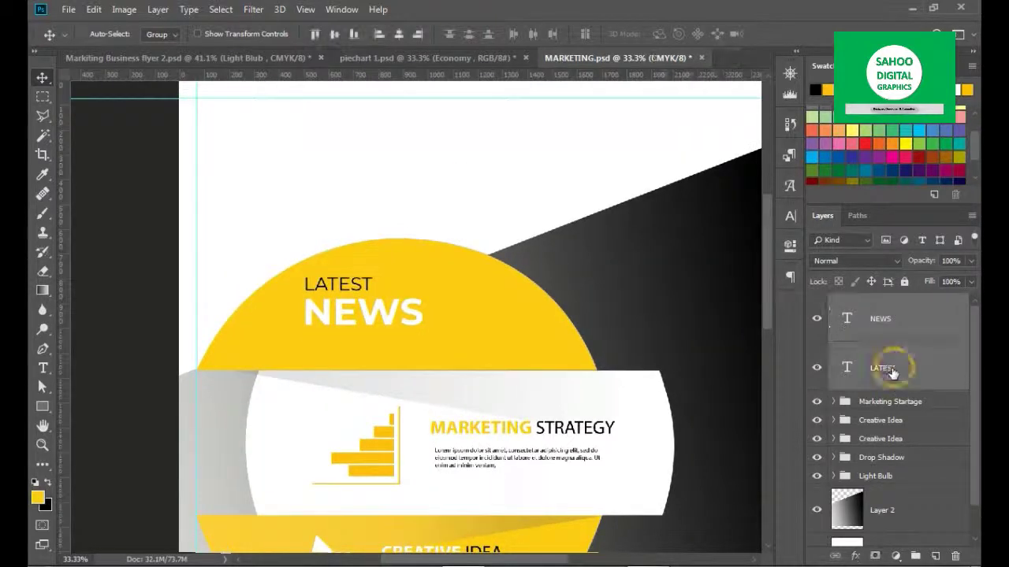
pyautogui.hotkey('ctrl', 'g')
pyautogui.write('atest news')
pyautogui.press('Return')
pyautogui.hotkey('ctrl', 's')
pyautogui.moveTo(661, 332); pyautogui.dragTo(569, 306)
pyautogui.hotkey('ctrl', 'r')
# After checking the reference flyer, type a two-line SMART / IDEAS heading on the dark area
pyautogui.hotkey('ctrl', 'Tab')
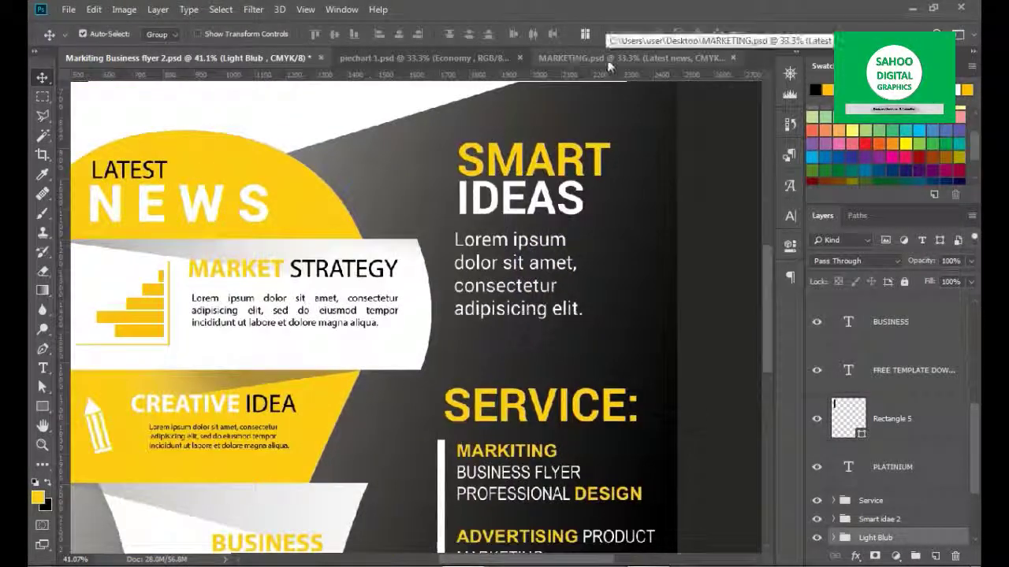
pyautogui.click(619, 58)
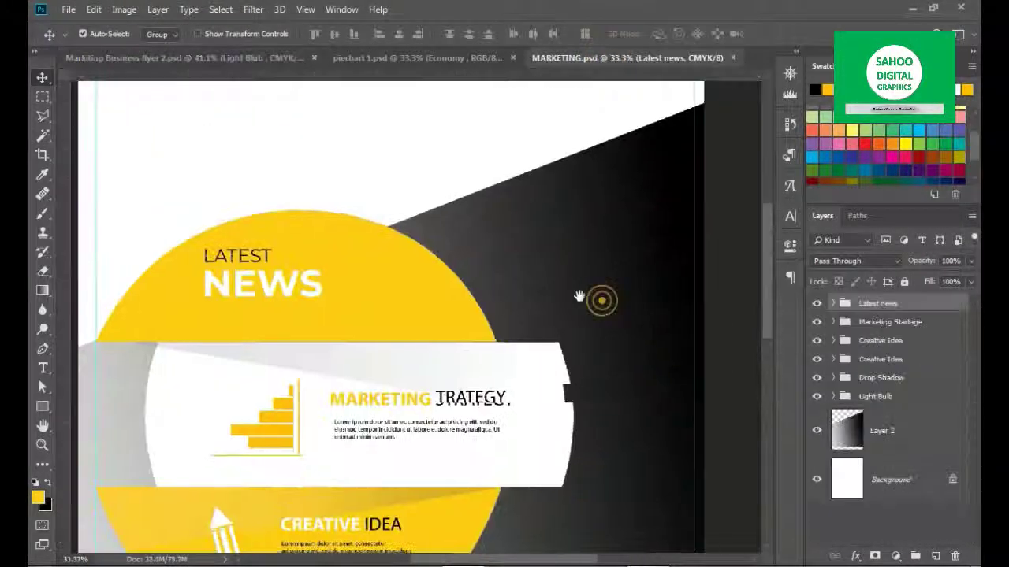
pyautogui.click(42, 368)
pyautogui.click(525, 240)
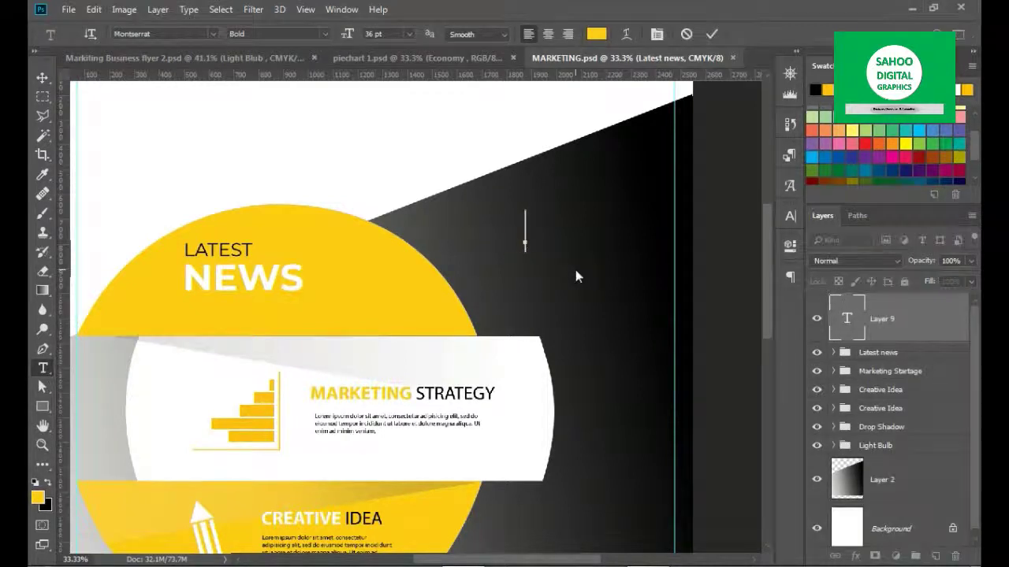
pyautogui.write('SMARTS')
pyautogui.press('Return')
pyautogui.write('IDEAS')
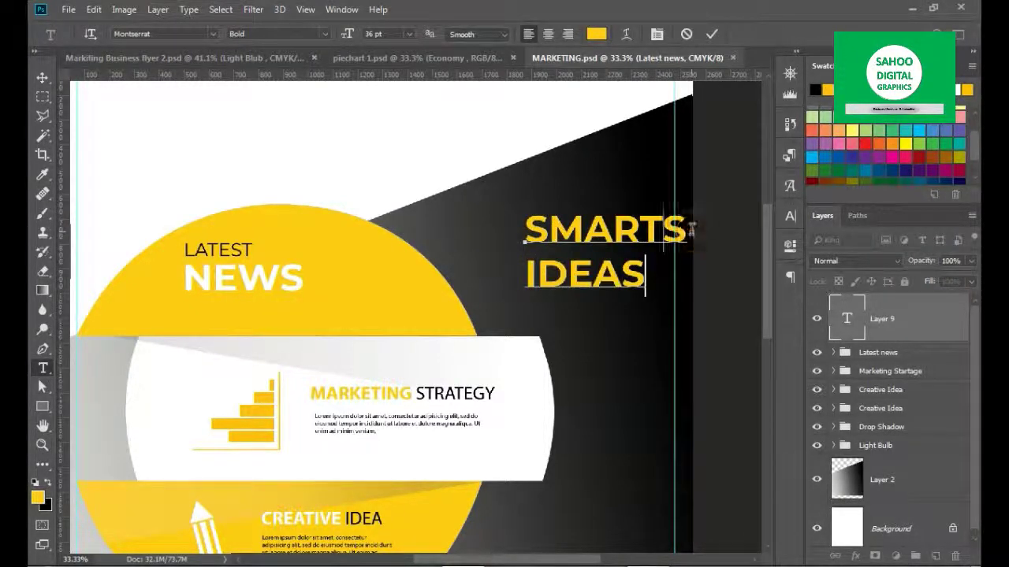
# Colour the word SMART white, leaving IDEAS yellow
pyautogui.moveTo(525, 228); pyautogui.dragTo(662, 229)
pyautogui.click(597, 34)
pyautogui.click(590, 308)
pyautogui.click(984, 297)
pyautogui.hotkey('ctrl', 'a')
pyautogui.click(790, 220)
pyautogui.click(746, 205)
pyautogui.click(711, 34)
# Nudge the white banner layer in the Light Bulb group slightly left
pyautogui.click(42, 77)
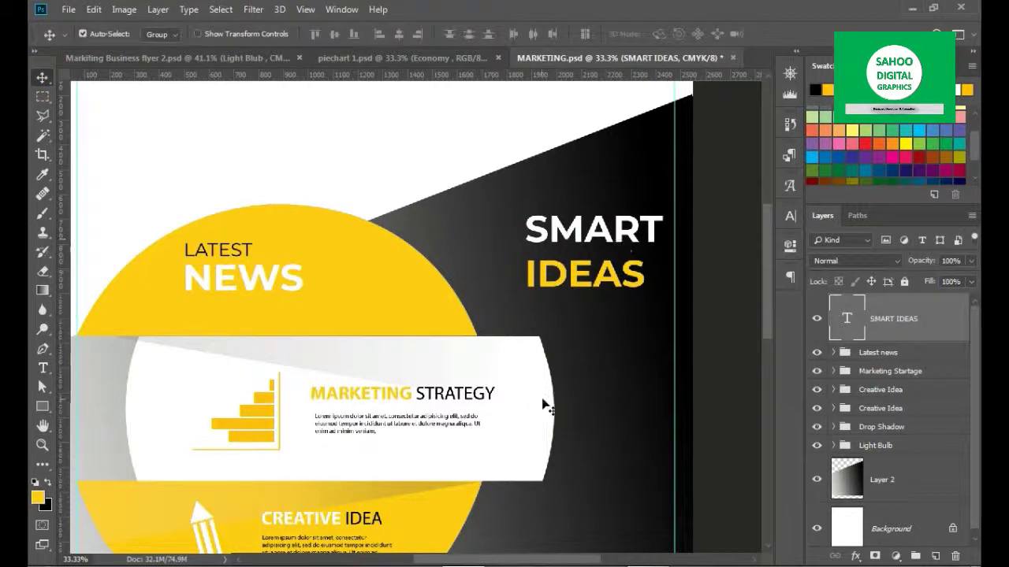
pyautogui.click(867, 445)
pyautogui.click(833, 445)
pyautogui.click(890, 513)
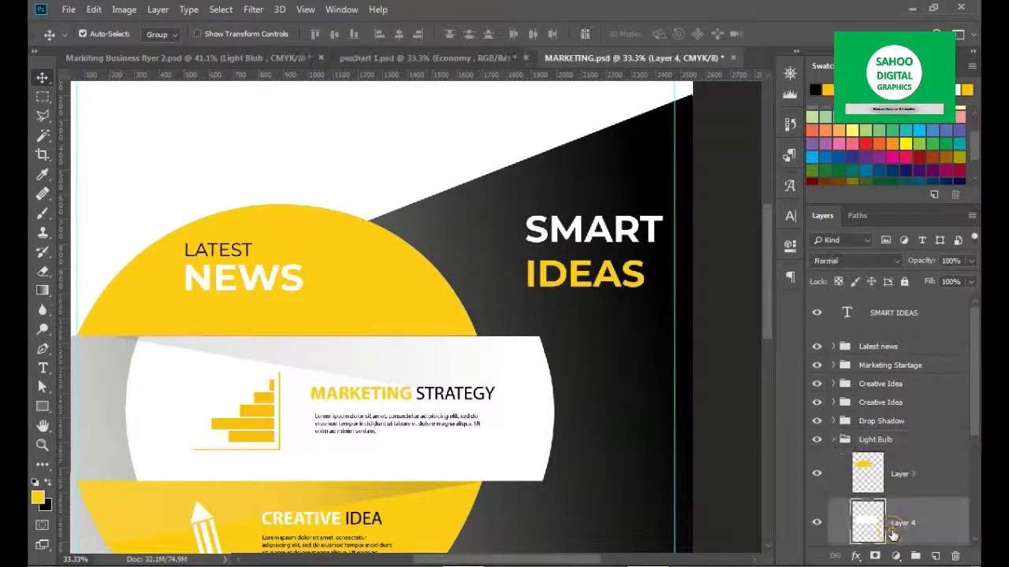
pyautogui.hotkey('shift', 'Left')
pyautogui.hotkey('shift', 'Left')
pyautogui.hotkey('shift', 'Left')
# Select the shadow layer inside the Drop Shadow group, then restore group auto-selection
pyautogui.click(536, 347)
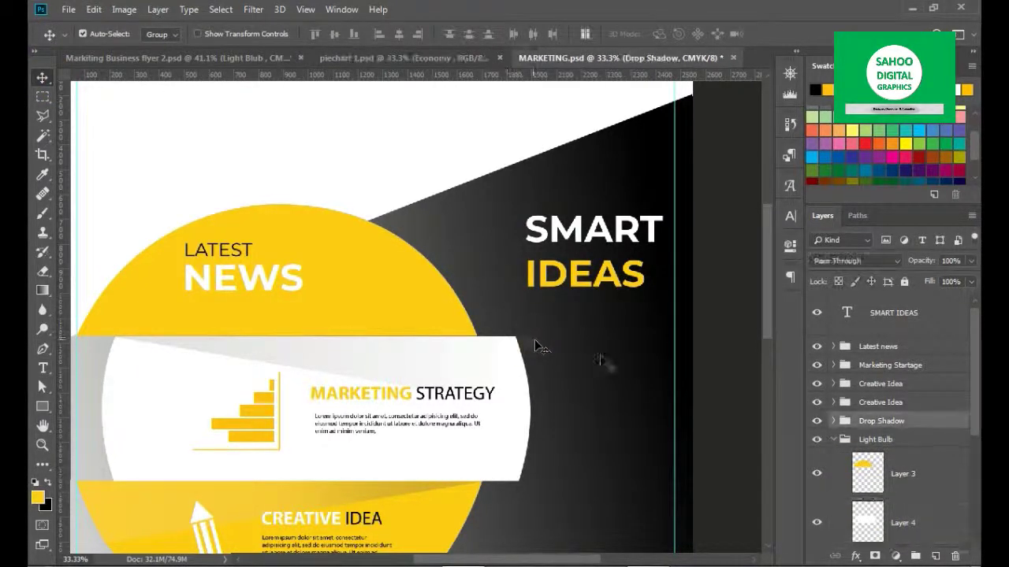
pyautogui.click(833, 421)
pyautogui.click(158, 34)
pyautogui.click(158, 48)
pyautogui.click(534, 346)
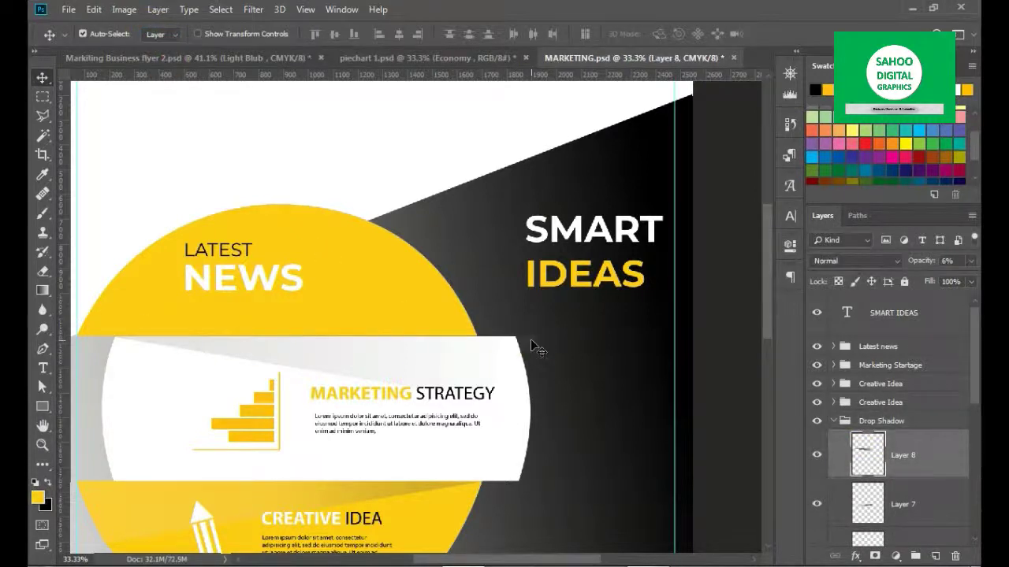
pyautogui.click(833, 421)
pyautogui.click(157, 34)
pyautogui.click(156, 37)
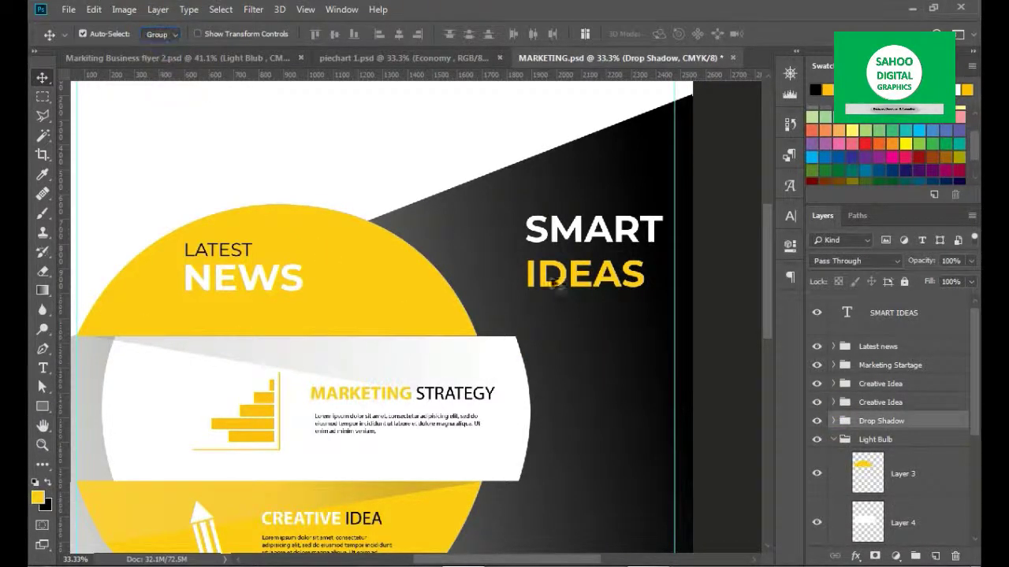
# Draw a paragraph text box below IDEAS set to white 12 pt Myriad Pro Regular
pyautogui.click(42, 368)
pyautogui.moveTo(525, 300); pyautogui.dragTo(692, 366)
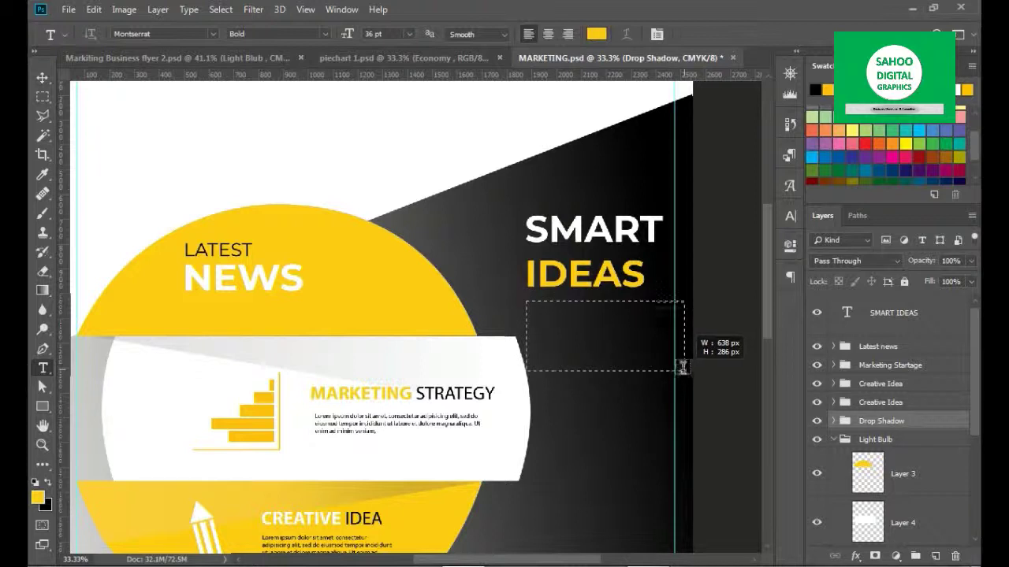
pyautogui.click(397, 33)
pyautogui.click(394, 115)
pyautogui.click(596, 34)
pyautogui.click(590, 301)
pyautogui.press('Return')
pyautogui.click(179, 34)
pyautogui.scroll(-5, 218, 113)
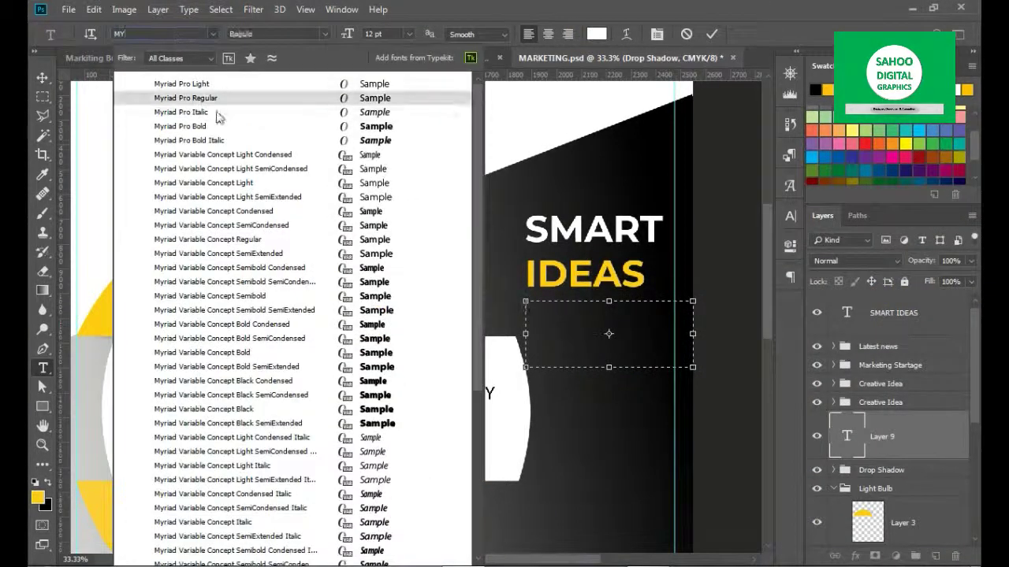
pyautogui.click(218, 95)
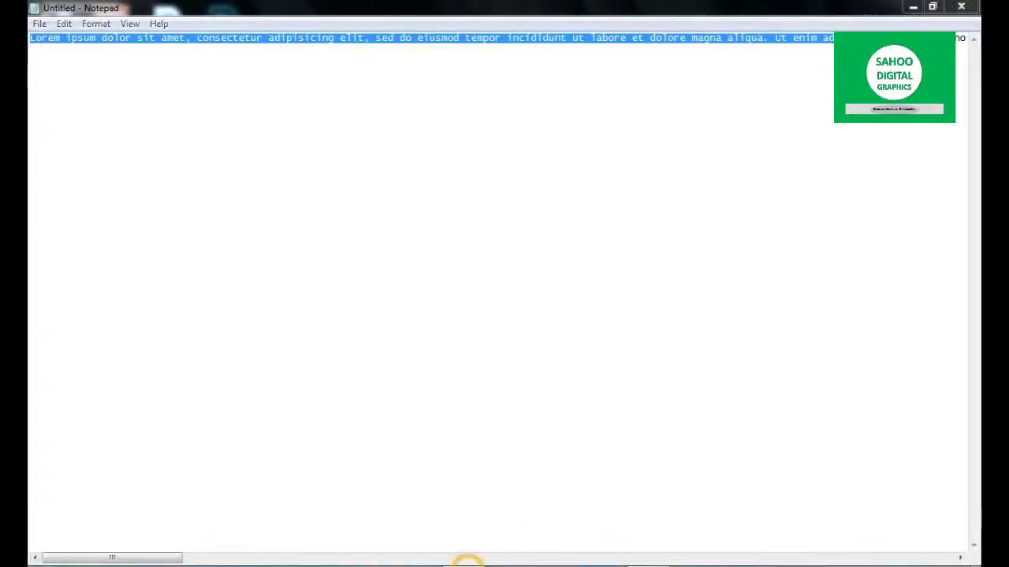
# Paste the lorem ipsum text into the box at 11 pt
pyautogui.hotkey('ctrl', 'v')
pyautogui.click(396, 34)
pyautogui.click(389, 108)
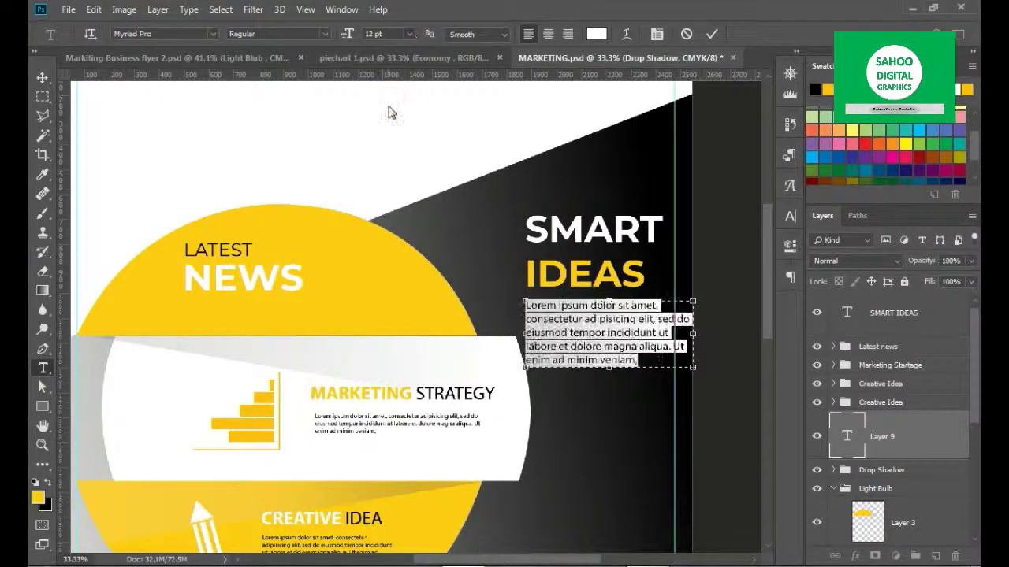
pyautogui.click(790, 215)
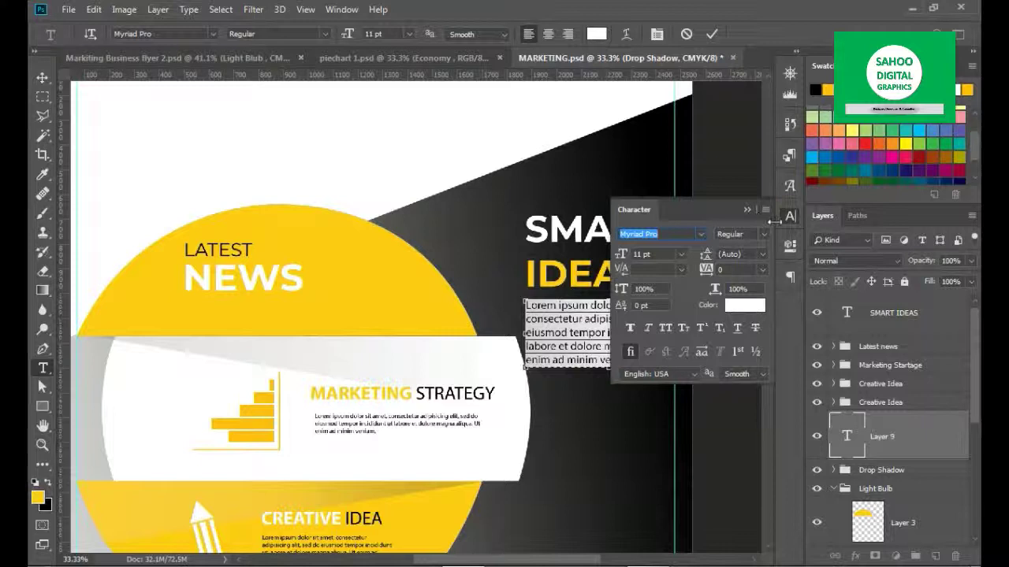
pyautogui.click(789, 215)
pyautogui.hotkey('ctrl', 'Return')
# Move SMART IDEAS to the top right with the lorem paragraph directly beneath it
pyautogui.click(43, 78)
pyautogui.scroll(-3, 607, 316)
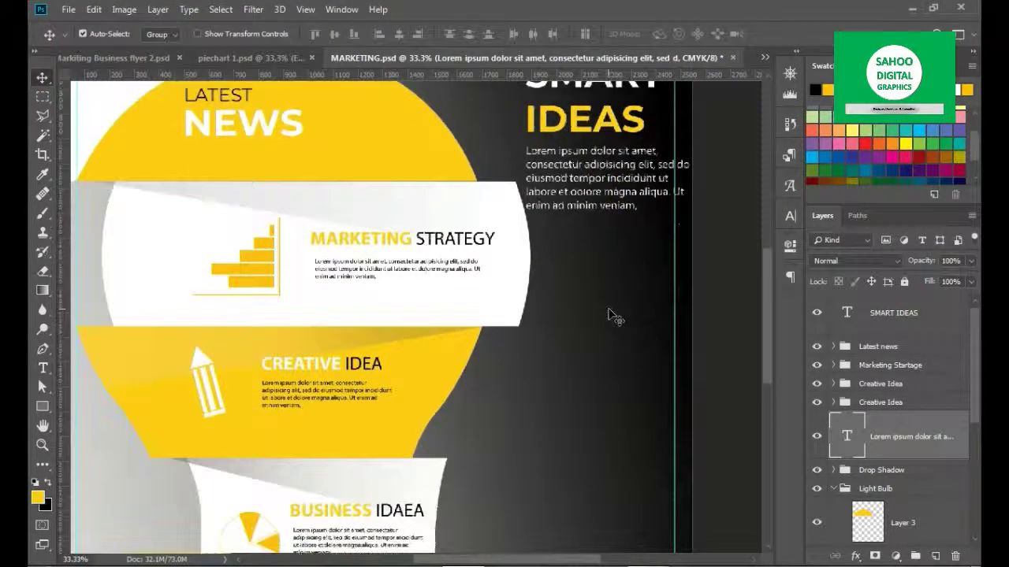
pyautogui.keyDown('alt'); pyautogui.scroll(-2, 607, 315); pyautogui.keyUp('alt')
pyautogui.moveTo(545, 252); pyautogui.dragTo(560, 355)
pyautogui.moveTo(536, 203)
pyautogui.mouseDown()
pyautogui.moveTo(548, 347)
pyautogui.moveTo(564, 384)
pyautogui.mouseUp()
pyautogui.moveTo(543, 331); pyautogui.dragTo(552, 169)
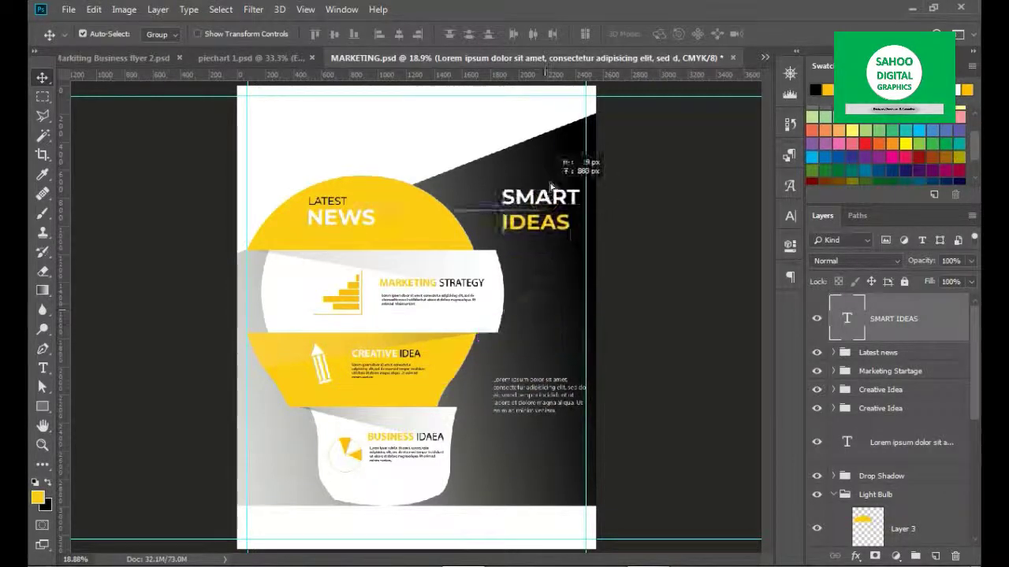
pyautogui.moveTo(563, 385); pyautogui.dragTo(523, 224)
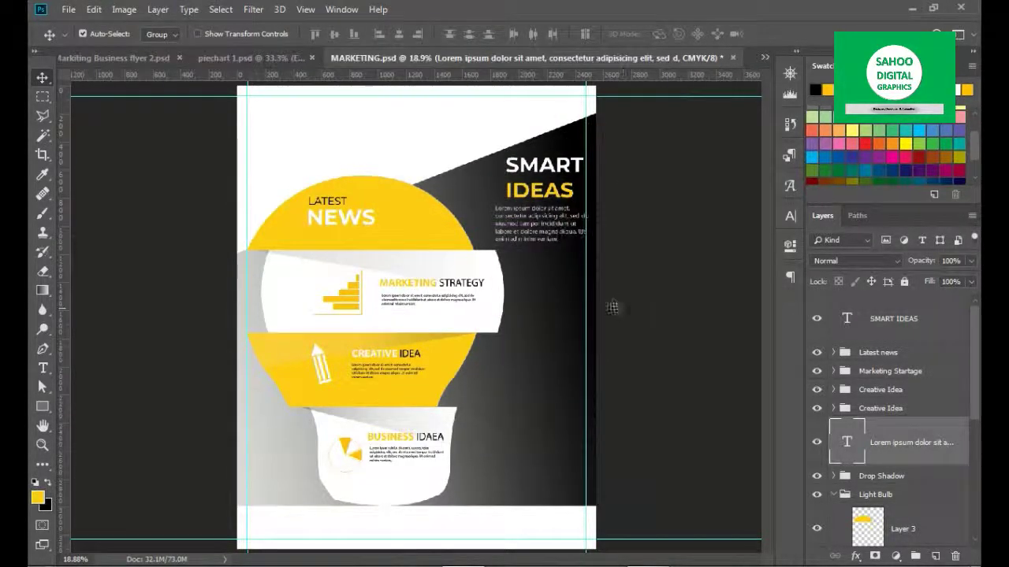
pyautogui.doubleClick(846, 442)
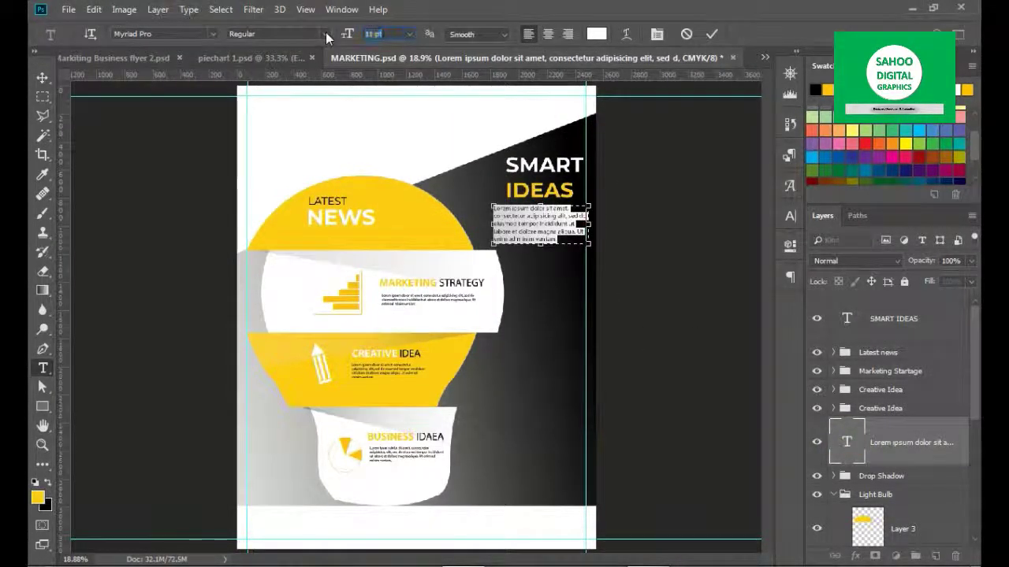
pyautogui.hotkey('ctrl', 'Return')
pyautogui.press('v')
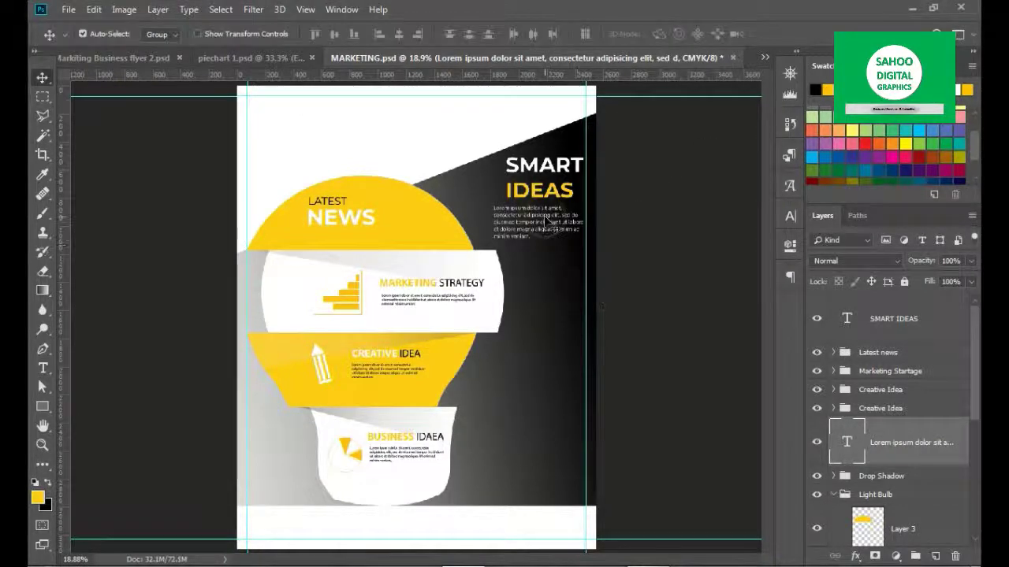
# Duplicate the SMART IDEAS heading, retype it as SERVICE:, and move it lower left
pyautogui.moveTo(944, 438); pyautogui.dragTo(922, 309)
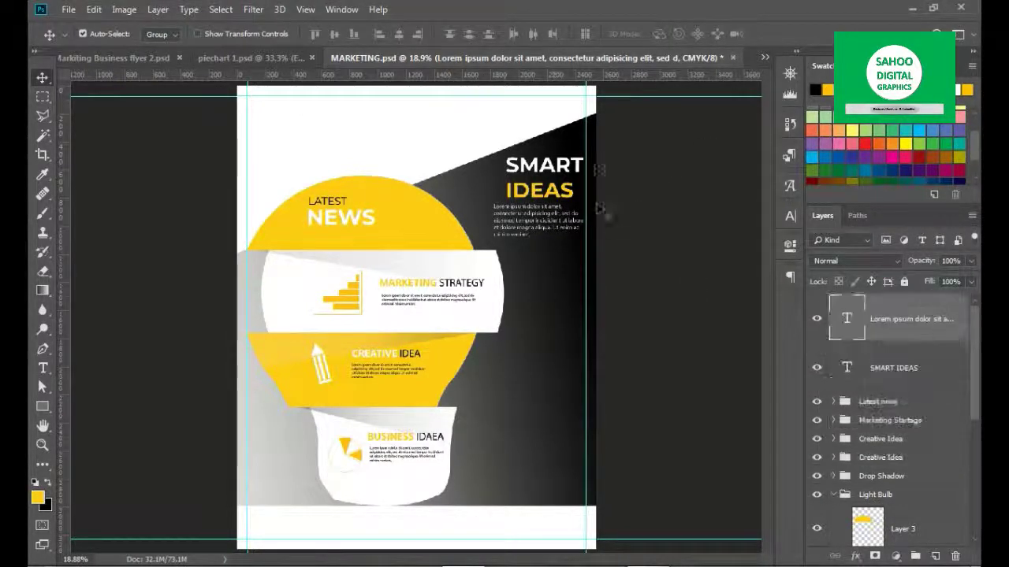
pyautogui.moveTo(542, 177); pyautogui.dragTo(530, 366)
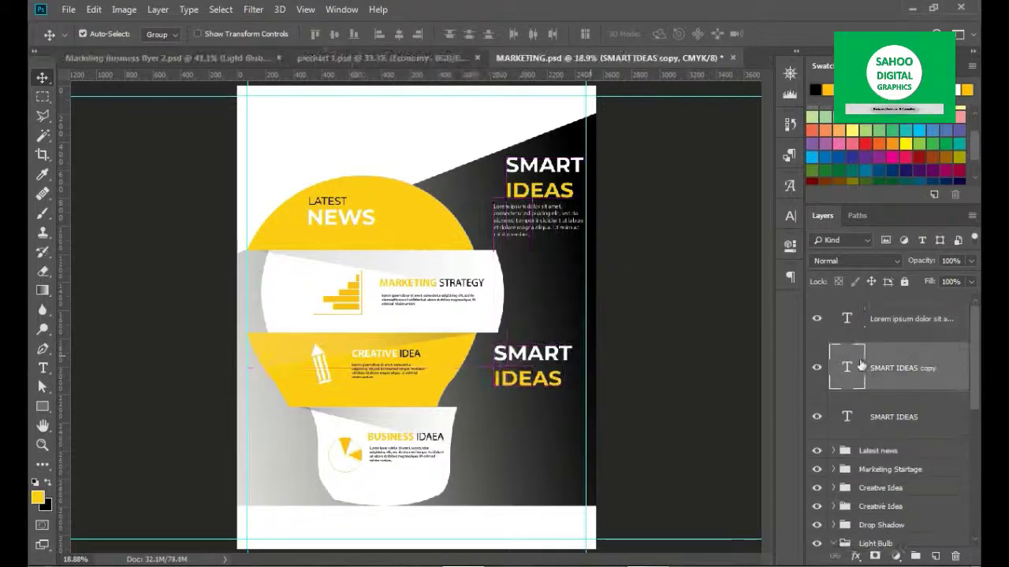
pyautogui.doubleClick(847, 368)
pyautogui.write('SERVICE:')
pyautogui.click(714, 34)
pyautogui.press('v')
pyautogui.moveTo(540, 367); pyautogui.dragTo(475, 503)
pyautogui.press('u')
# Draw a thin white vertical bar below SERVICE: with no stroke
pyautogui.click(615, 334)
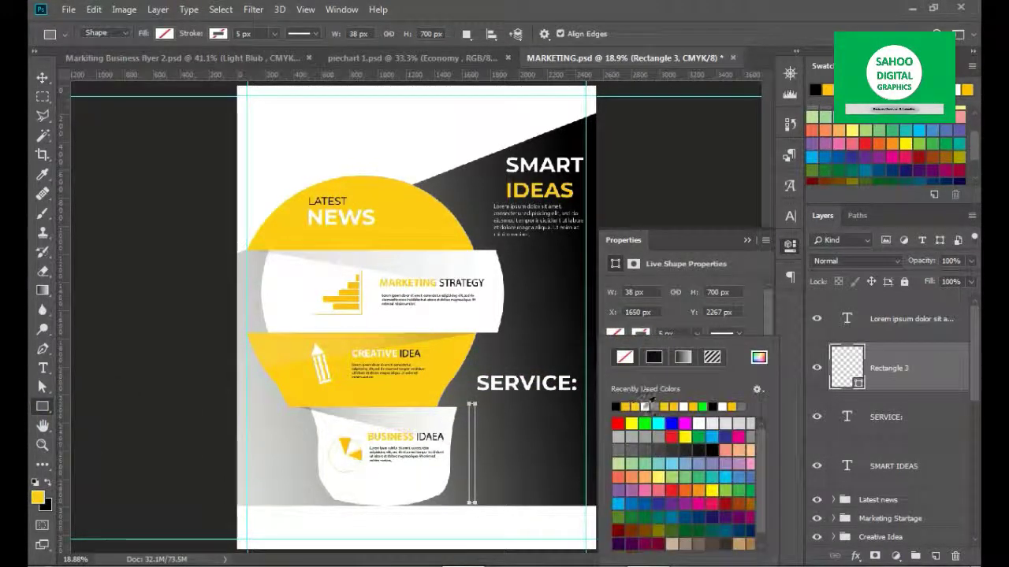
pyautogui.click(646, 406)
pyautogui.click(625, 360)
pyautogui.click(640, 334)
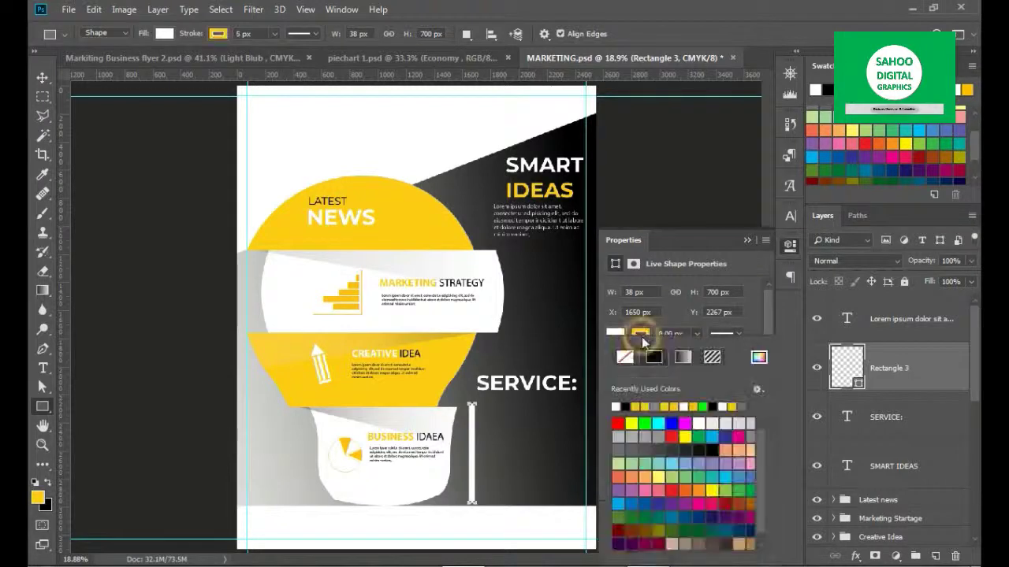
pyautogui.click(30, 181)
# Colour the SERVICE: text with yellow sampled from the flyer
pyautogui.doubleClick(846, 417)
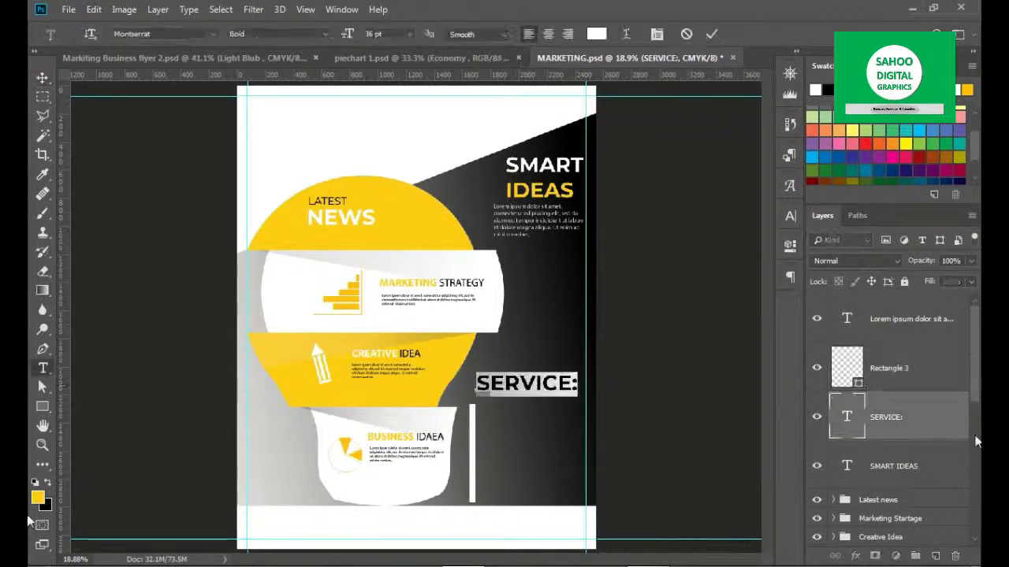
pyautogui.click(596, 34)
pyautogui.click(459, 357)
pyautogui.click(914, 301)
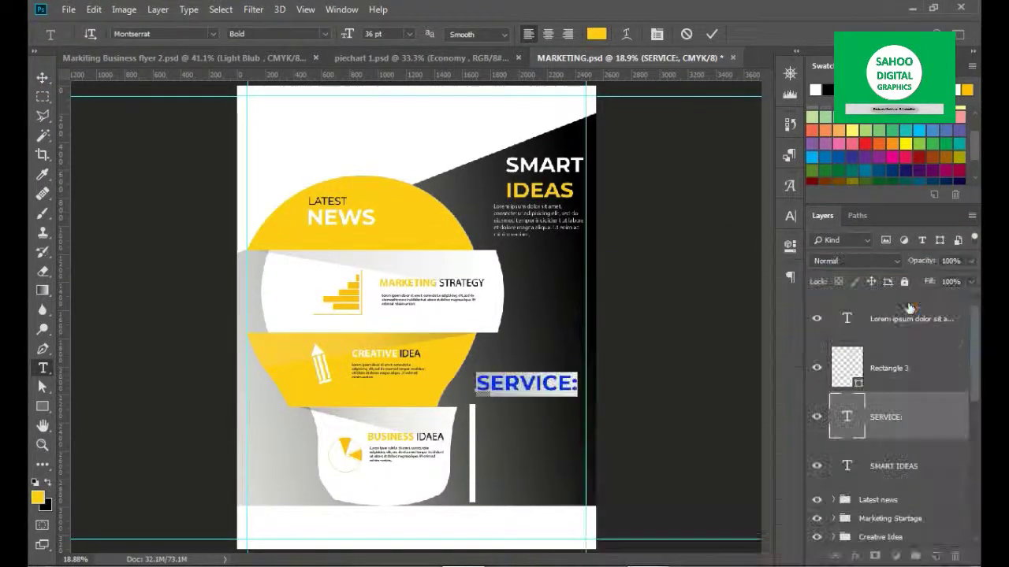
pyautogui.click(712, 34)
# Move SERVICE: onto the dark side, shift the white bar right, and copy the Lorem paragraph beneath
pyautogui.press('v')
pyautogui.moveTo(545, 391); pyautogui.dragTo(554, 373)
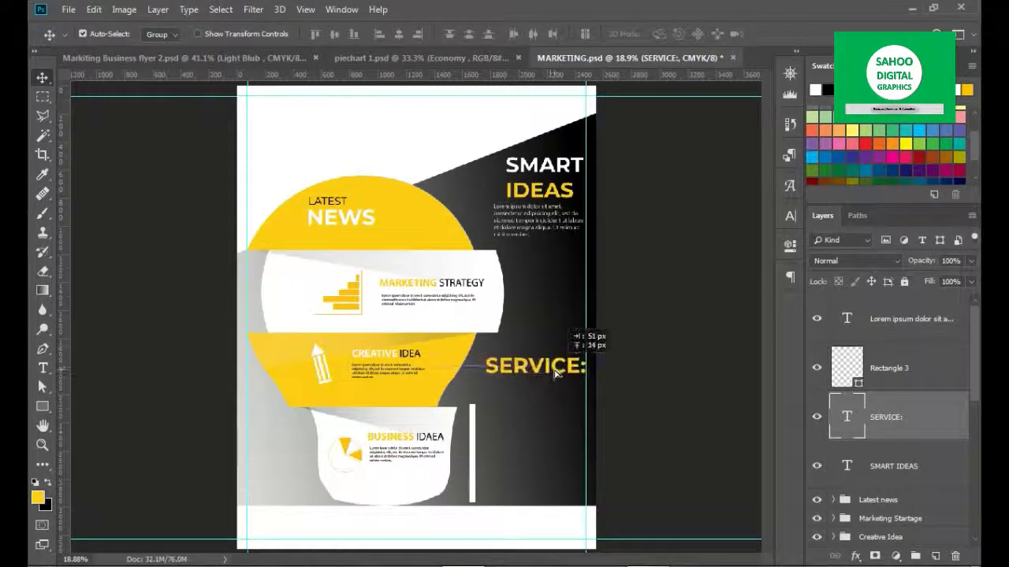
pyautogui.moveTo(471, 410); pyautogui.dragTo(478, 410)
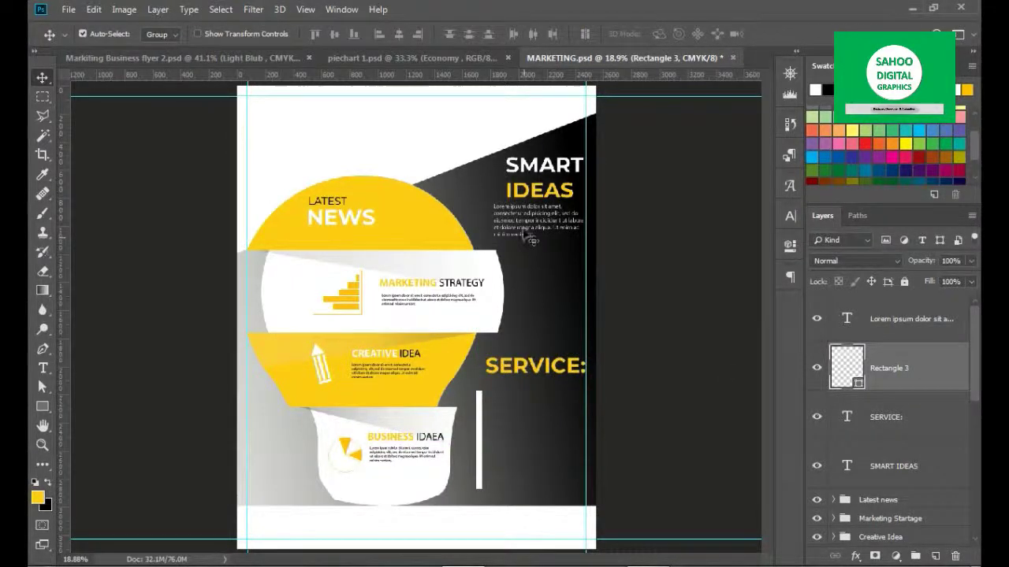
pyautogui.moveTo(533, 240); pyautogui.dragTo(523, 427)
# Set the copied Lorem paragraph to 16 pt and enlarge its text box
pyautogui.doubleClick(846, 318)
pyautogui.click(407, 34)
pyautogui.click(388, 145)
pyautogui.moveTo(532, 425); pyautogui.dragTo(535, 489)
pyautogui.moveTo(579, 438); pyautogui.dragTo(596, 437)
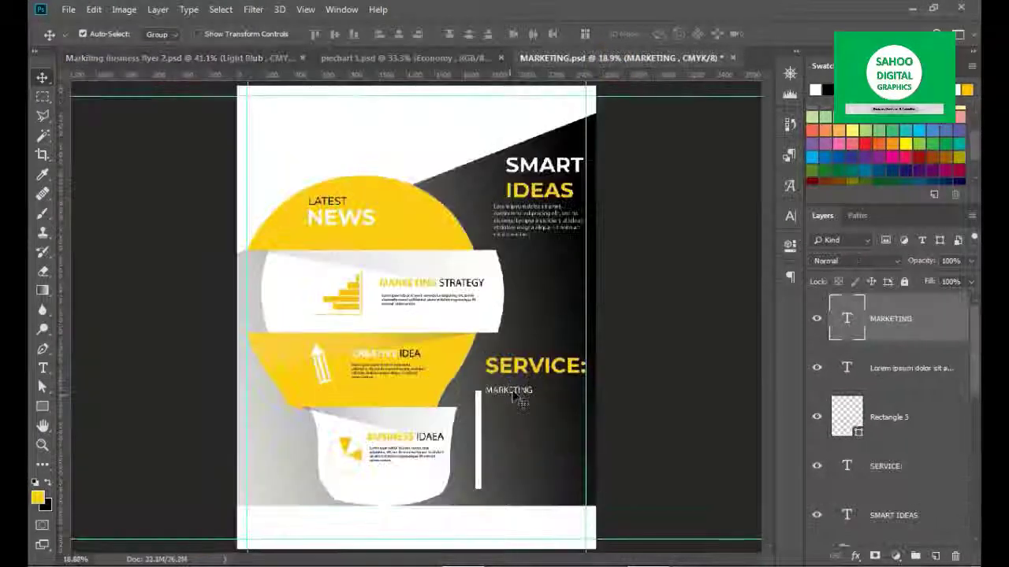
# Retype the paragraph as MARKETING, PROFESSIONAL DESIGN, ADVERTISIMENT PRODUCT PRODUCTION, CREATIVE IDEA
pyautogui.doubleClick(860, 312)
pyautogui.click(539, 391)
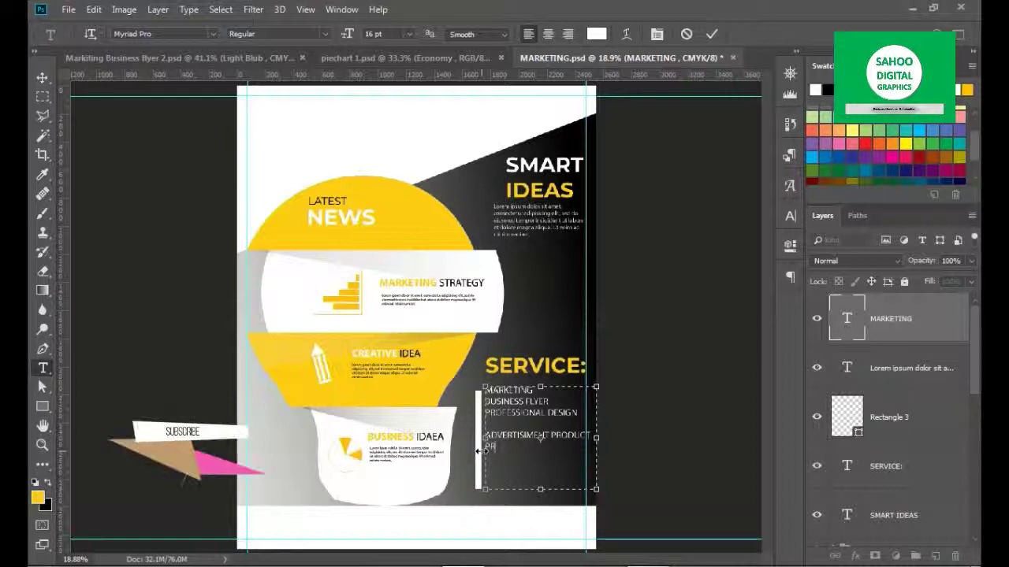
pyautogui.hotkey('ctrl', '+')
pyautogui.hotkey('ctrl', '+')
pyautogui.press('BackSpace')
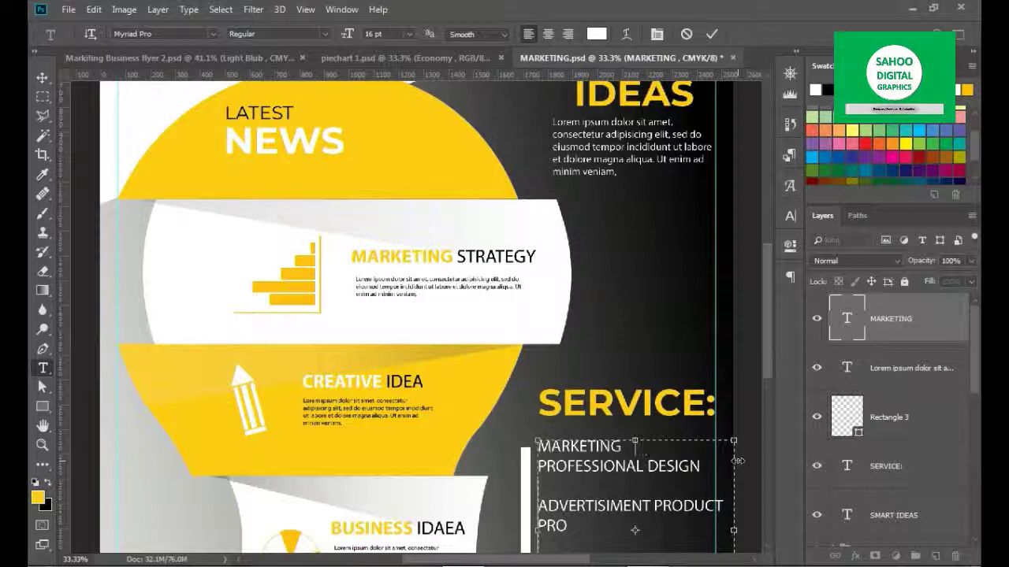
pyautogui.moveTo(693, 349); pyautogui.dragTo(568, 198)
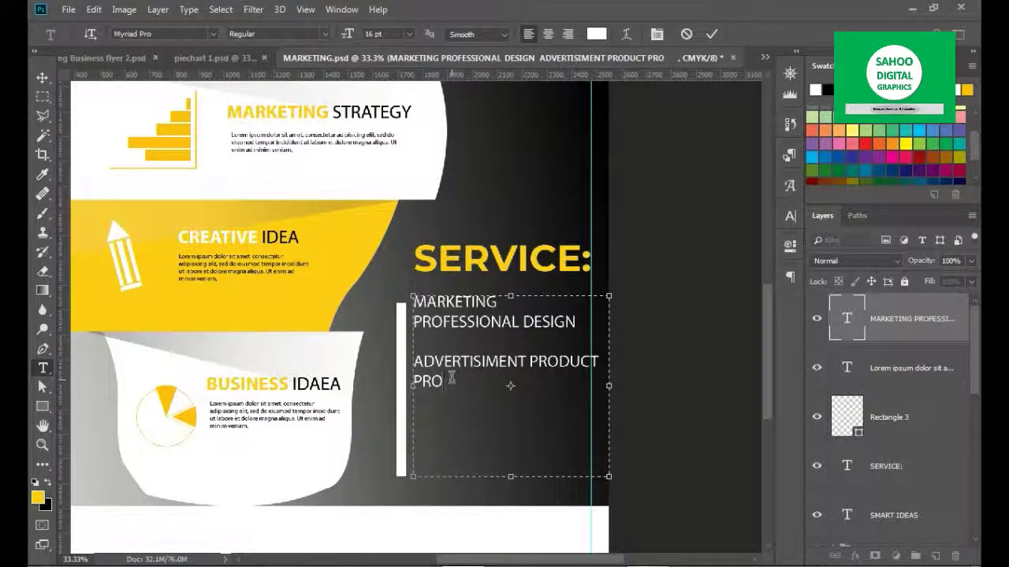
pyautogui.write('UCTION')
pyautogui.write('CREATIVE IDEA')
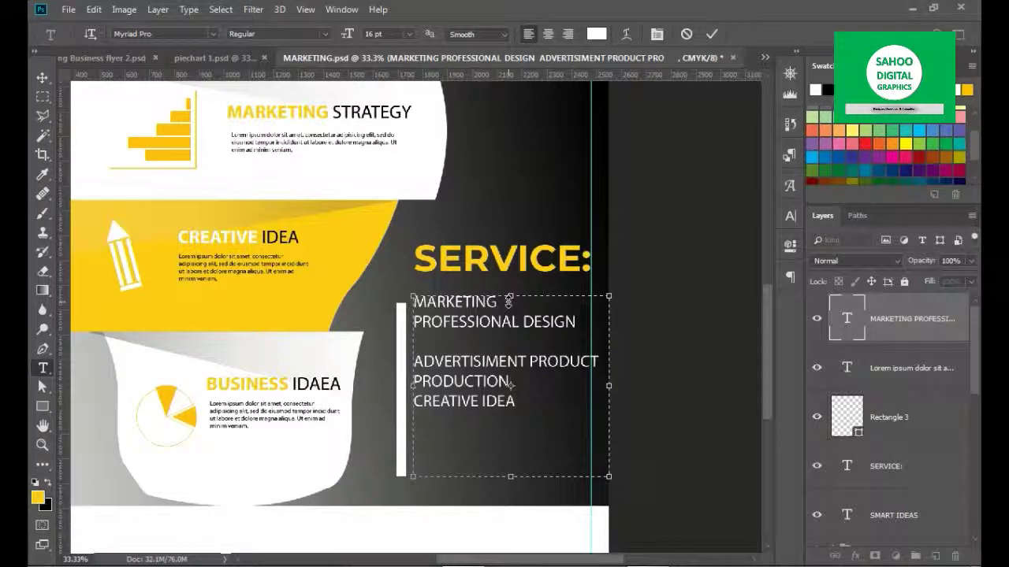
# Make the words DESIGN and IDEA bold and the heading's yellow
pyautogui.doubleClick(549, 322)
pyautogui.click(276, 33)
pyautogui.click(252, 79)
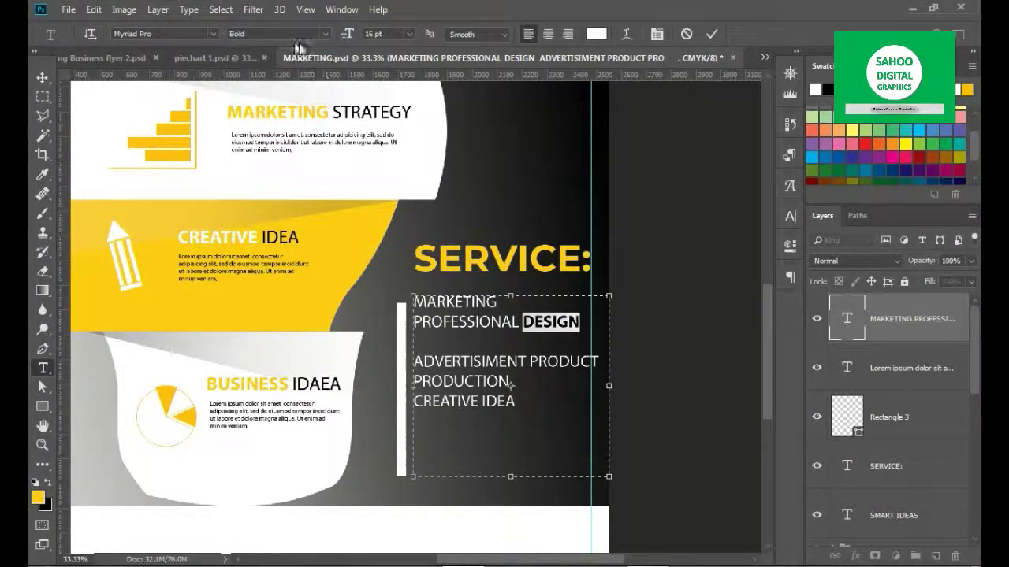
pyautogui.click(596, 34)
pyautogui.click(340, 287)
pyautogui.click(924, 299)
pyautogui.moveTo(481, 401); pyautogui.dragTo(523, 404)
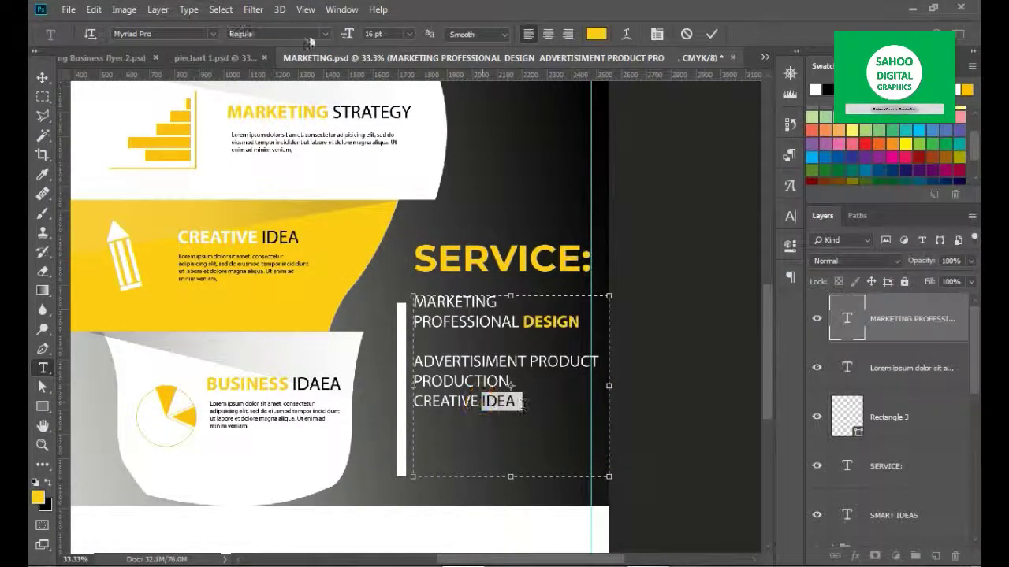
pyautogui.click(326, 34)
pyautogui.click(252, 82)
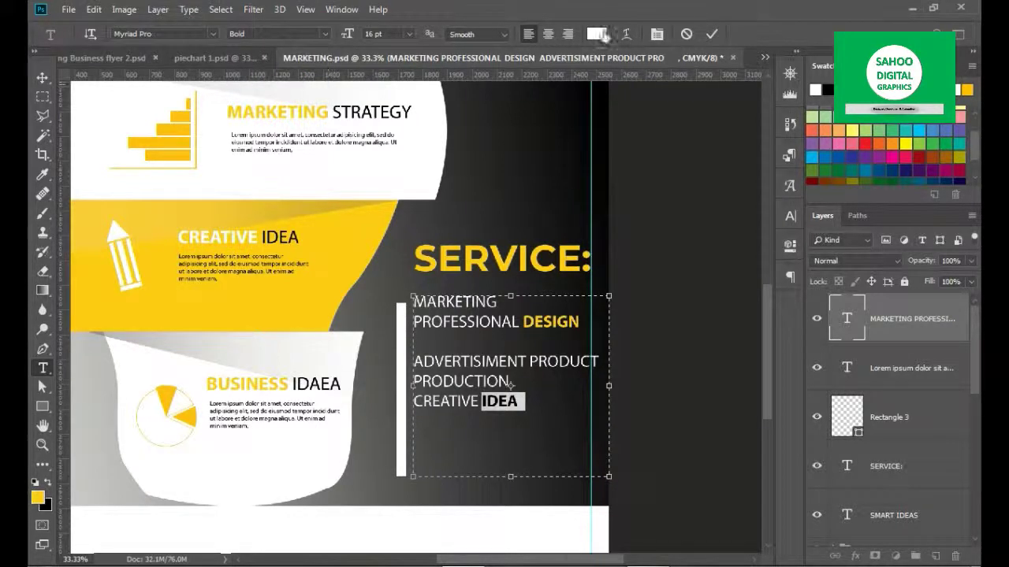
pyautogui.click(596, 34)
pyautogui.click(334, 314)
pyautogui.click(924, 299)
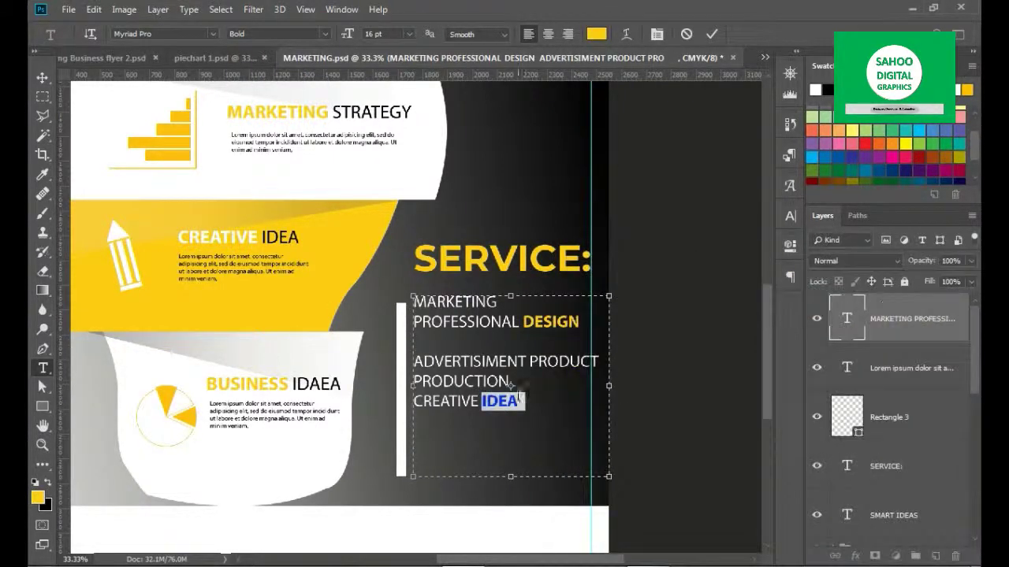
# Apply Arial Narrow to the whole service list, restoring bold on DESIGN
pyautogui.hotkey('ctrl', 'a')
pyautogui.click(789, 215)
pyautogui.click(667, 234)
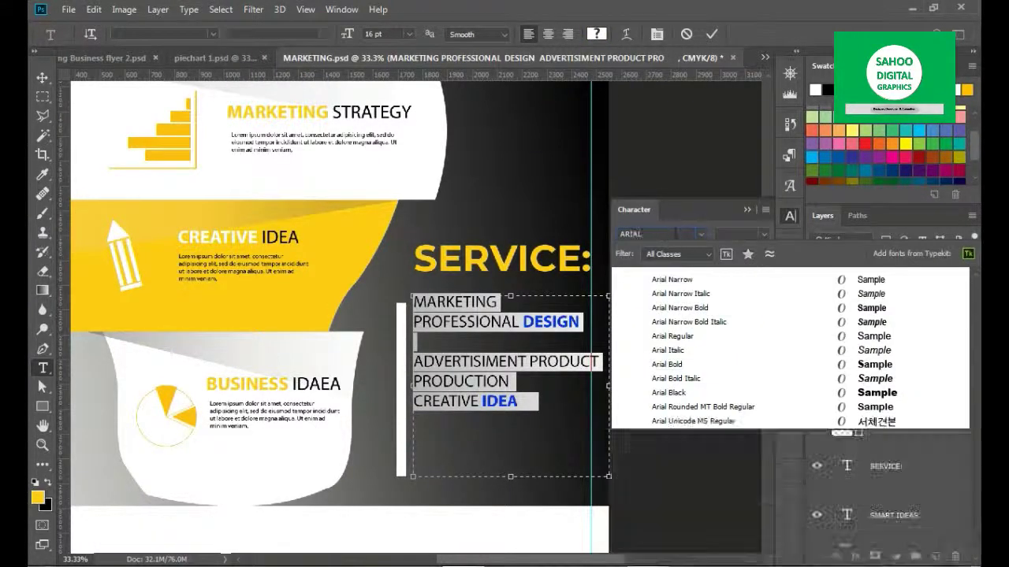
pyautogui.click(662, 254)
pyautogui.click(763, 234)
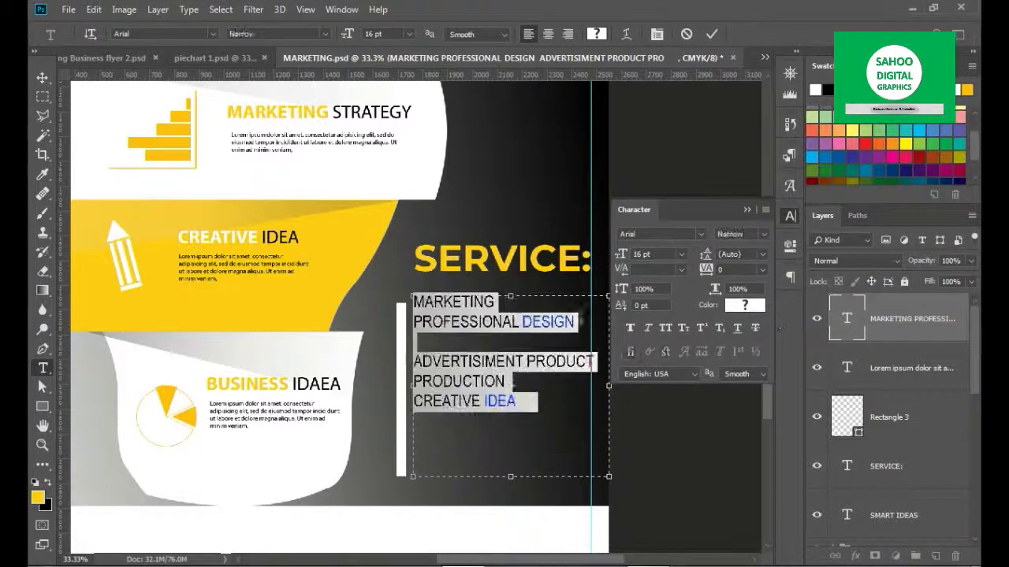
pyautogui.hotkey('ctrl', 'z')
pyautogui.click(764, 234)
pyautogui.click(750, 272)
# Bold the words IDEA and ADVERTISIMENT in Arial Narrow
pyautogui.moveTo(517, 401); pyautogui.dragTo(483, 401)
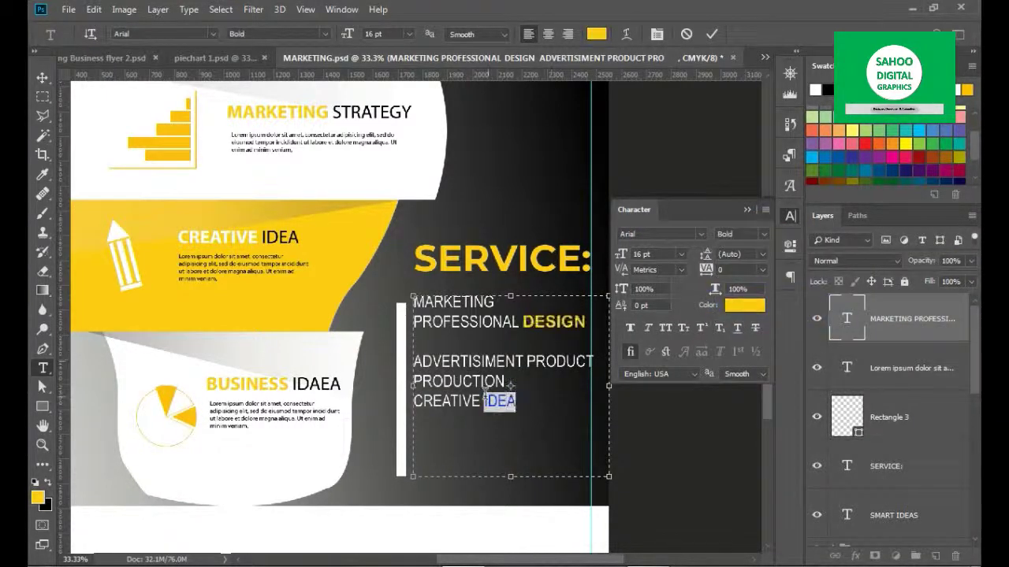
pyautogui.click(761, 234)
pyautogui.click(737, 320)
pyautogui.moveTo(413, 361); pyautogui.dragTo(523, 361)
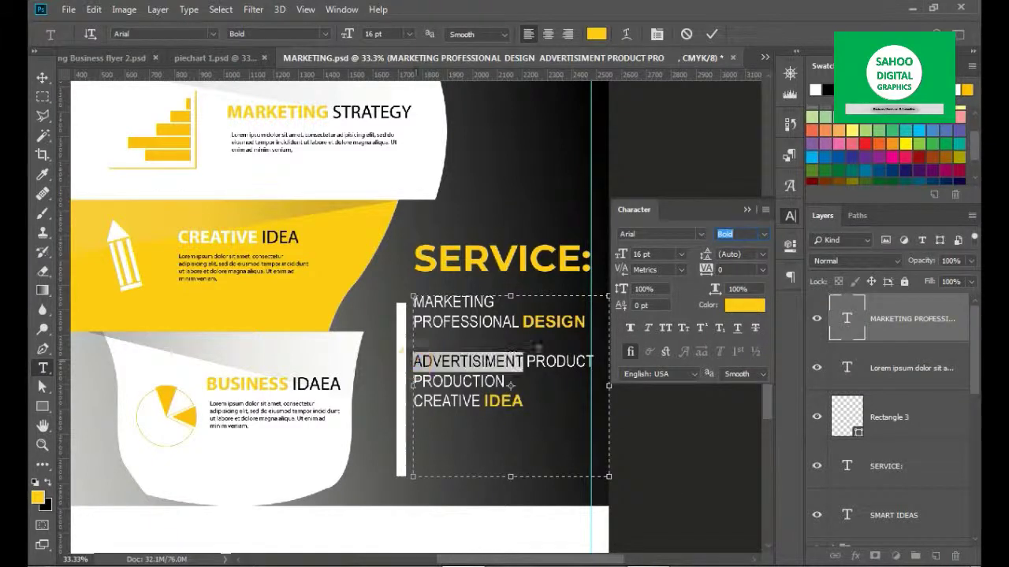
pyautogui.click(762, 234)
pyautogui.click(737, 322)
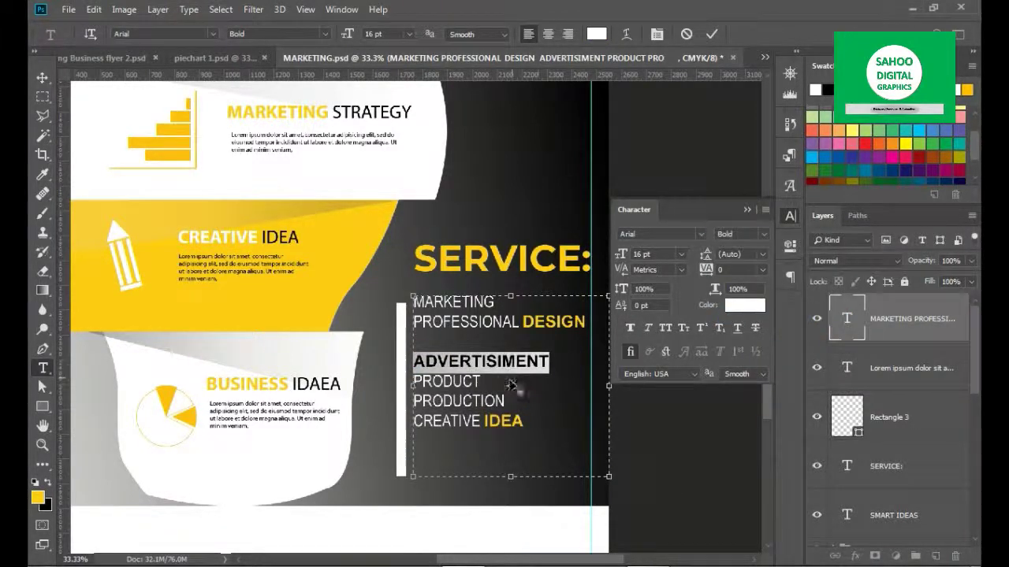
# Set the entire service list to 14 pt
pyautogui.hotkey('ctrl', 'a')
pyautogui.click(681, 254)
pyautogui.click(654, 357)
pyautogui.click(513, 387)
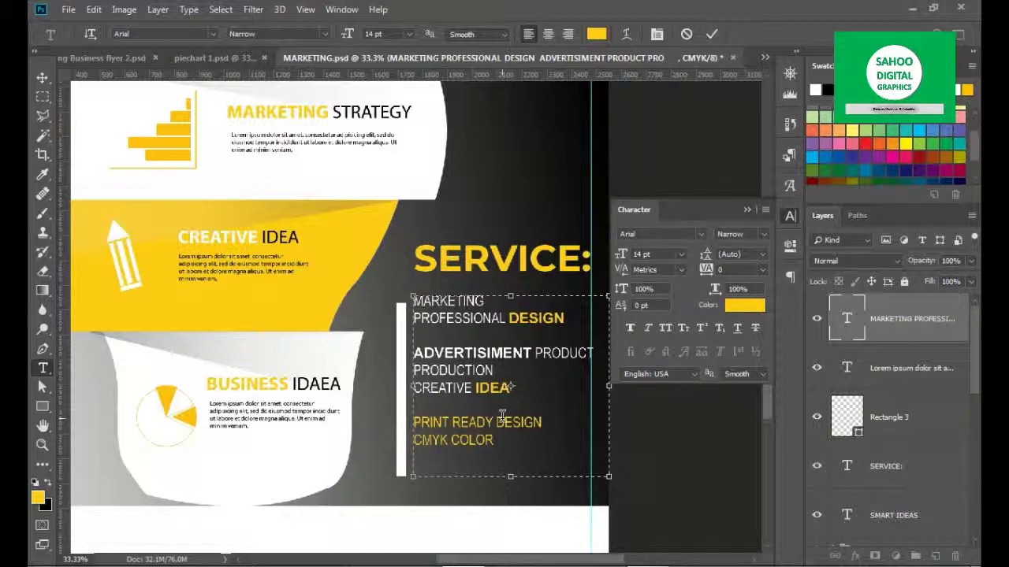
# Bold PRINT READY and CMYK in the new yellow service lines
pyautogui.moveTo(490, 458); pyautogui.dragTo(404, 419)
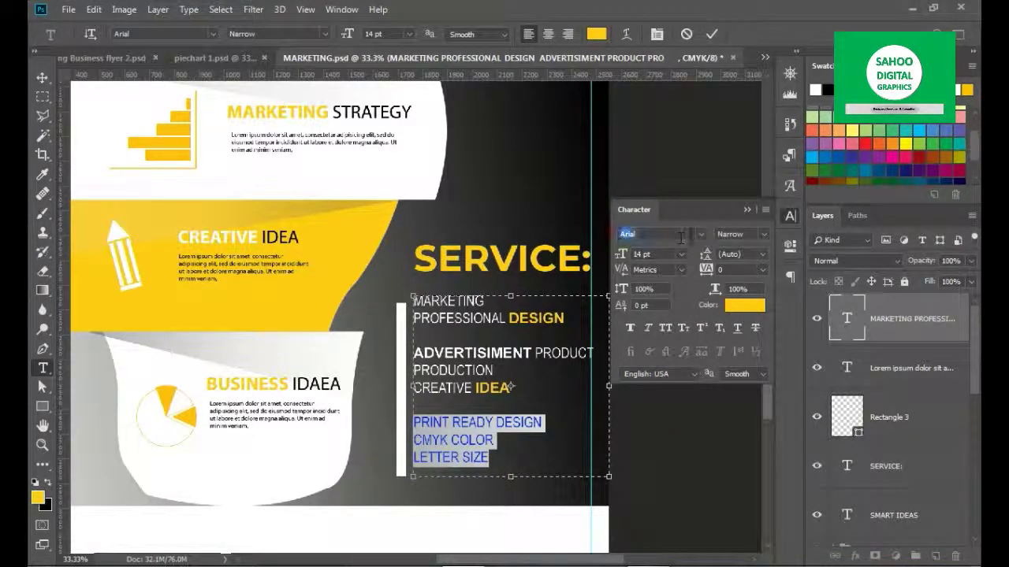
pyautogui.moveTo(494, 423); pyautogui.dragTo(432, 422)
pyautogui.click(762, 234)
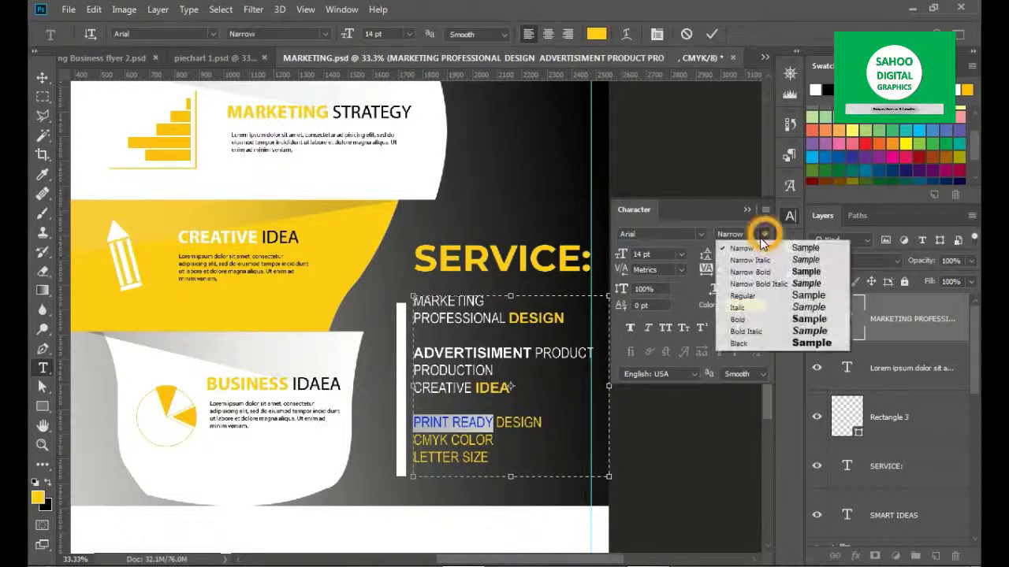
pyautogui.click(767, 310)
pyautogui.moveTo(460, 440); pyautogui.dragTo(412, 440)
pyautogui.click(762, 234)
pyautogui.click(767, 310)
pyautogui.click(43, 77)
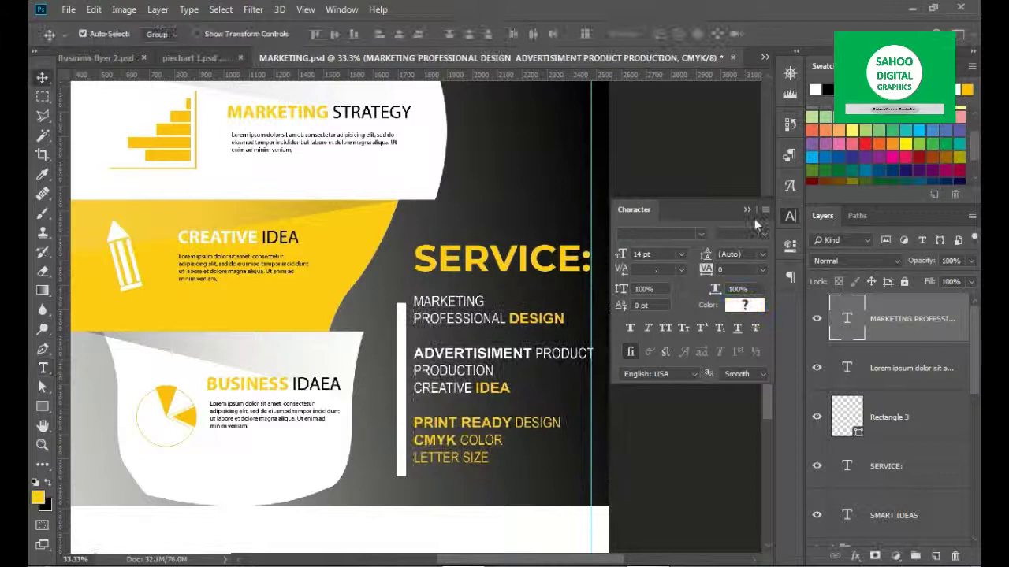
# Draw a tall black-filled rectangle at the flyer's top-left guide corner
pyautogui.hotkey('ctrl', '0')
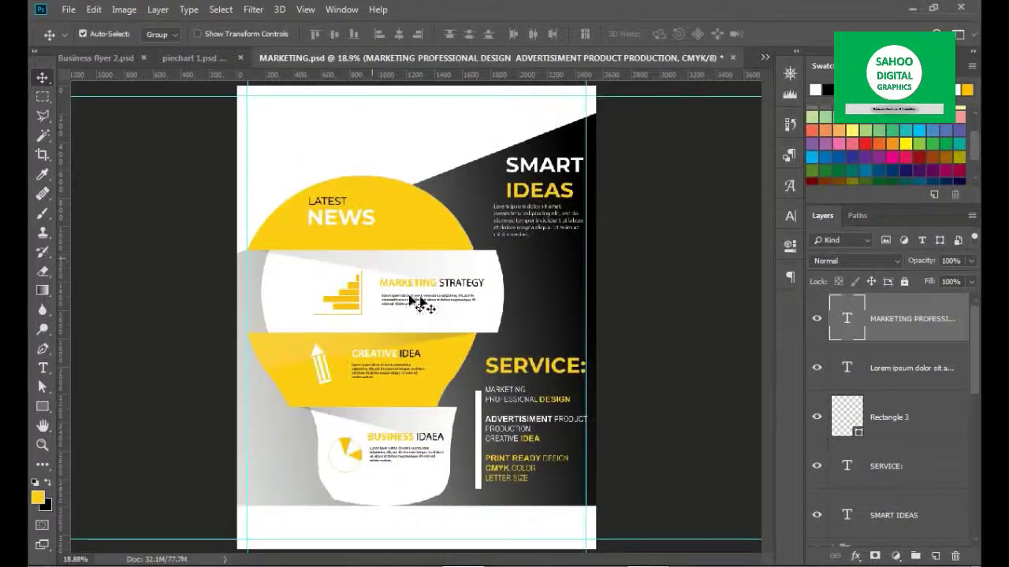
pyautogui.scroll(3, 325, 140)
pyautogui.scroll(2, 376, 218)
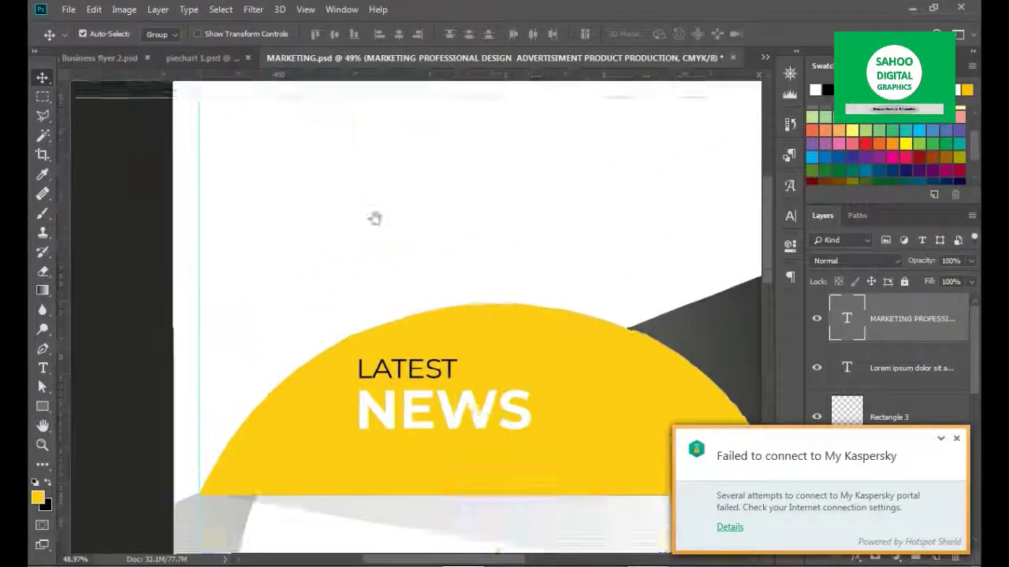
pyautogui.click(40, 407)
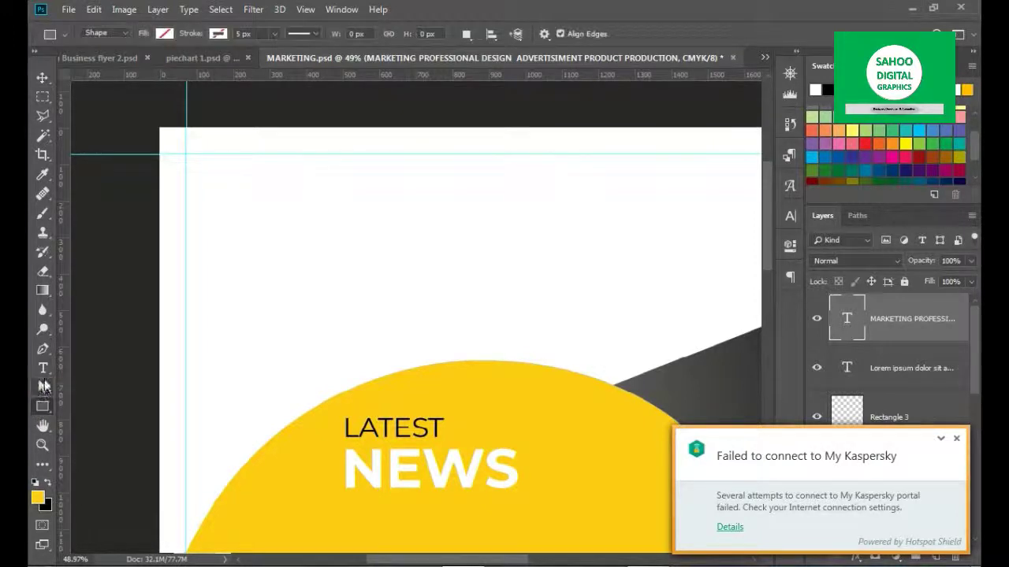
pyautogui.moveTo(186, 154); pyautogui.dragTo(227, 348)
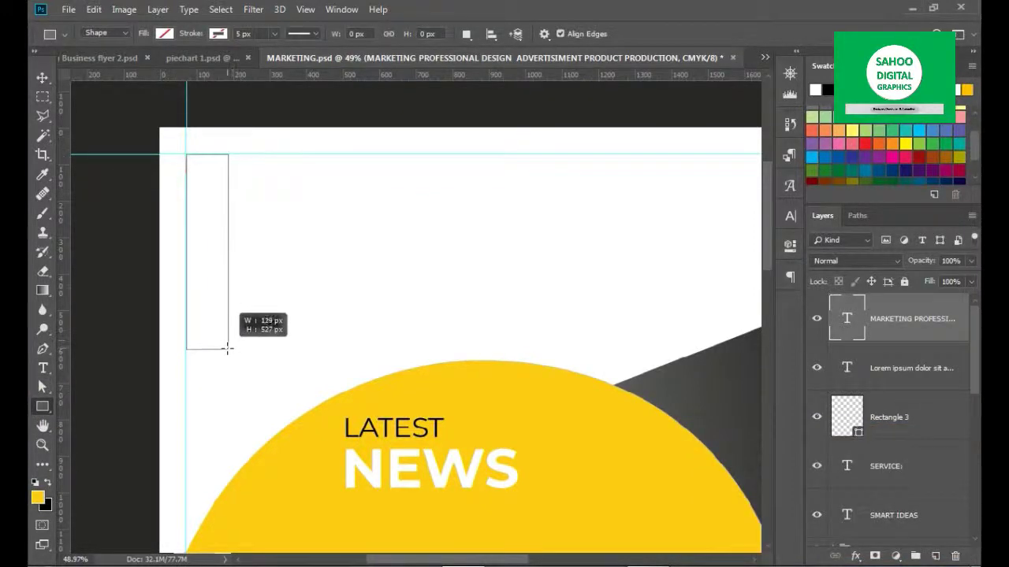
pyautogui.click(615, 334)
pyautogui.click(619, 398)
pyautogui.click(747, 239)
# Start a new text line beside the black bar
pyautogui.press('v')
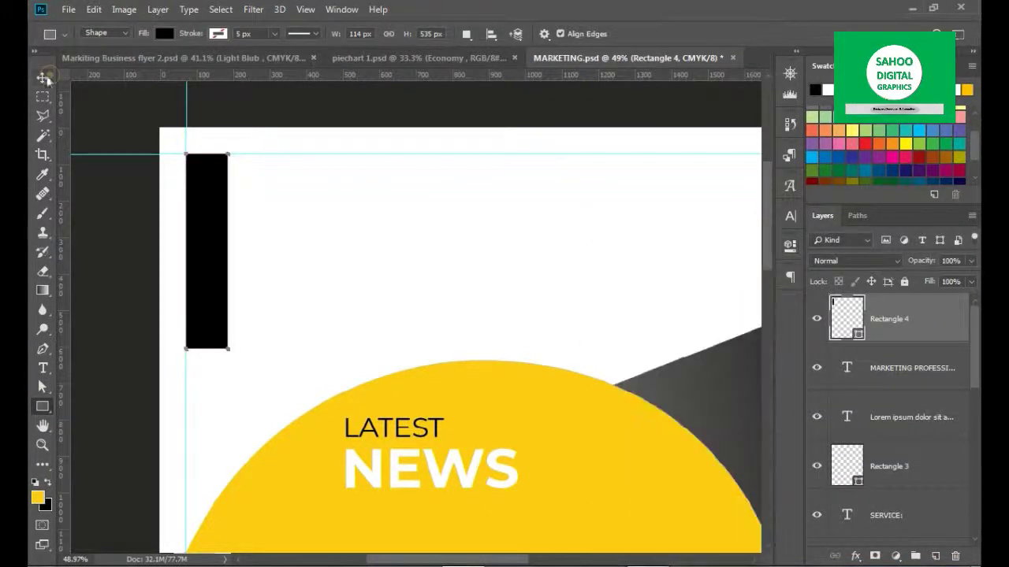
pyautogui.click(42, 367)
pyautogui.click(234, 161)
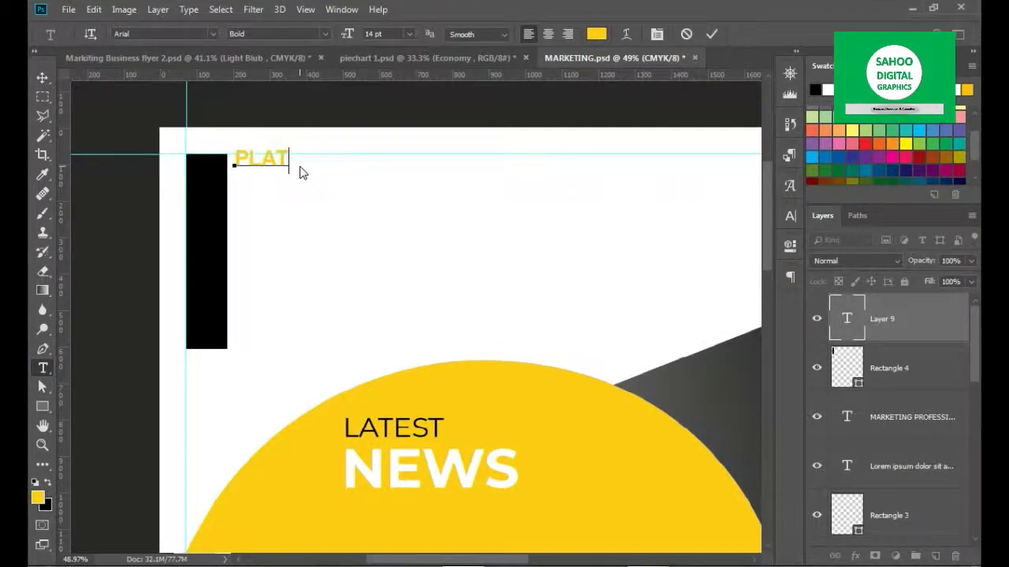
# Add a BUSINESS text line and position it just below PLATINUM
pyautogui.click(712, 33)
pyautogui.click(237, 191)
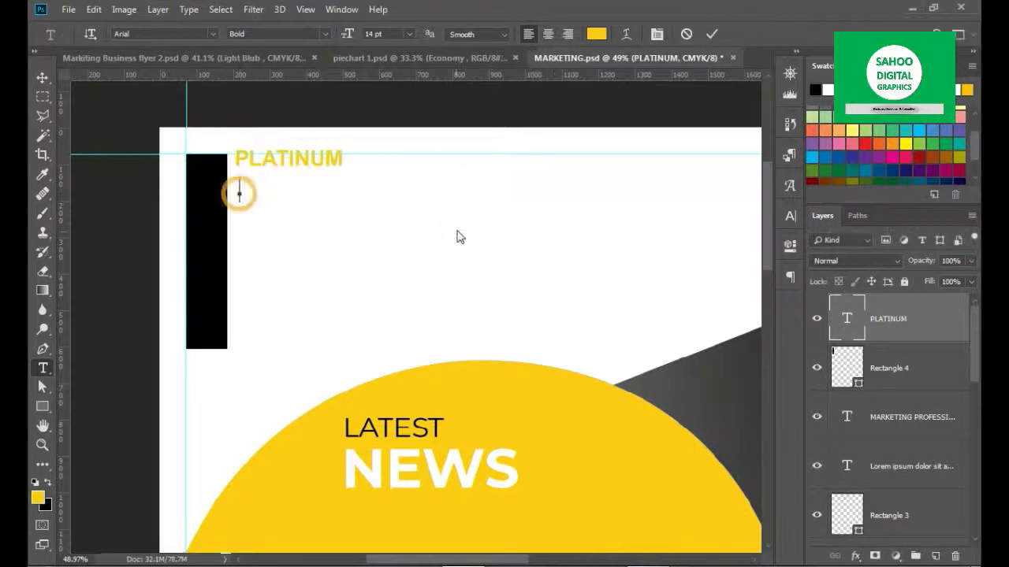
pyautogui.write('BUSINESS')
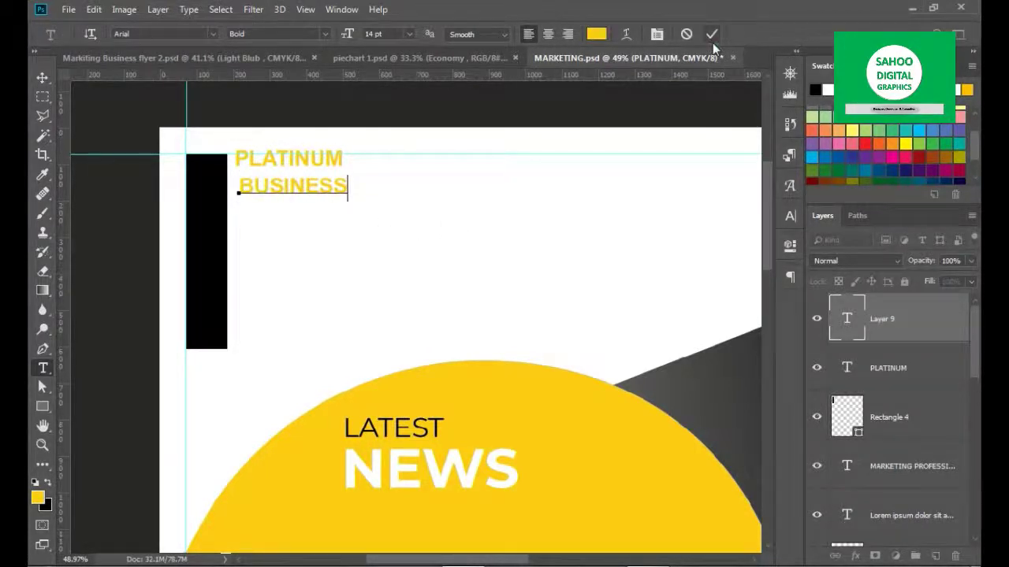
pyautogui.click(712, 33)
pyautogui.click(43, 76)
pyautogui.moveTo(266, 186); pyautogui.dragTo(266, 213)
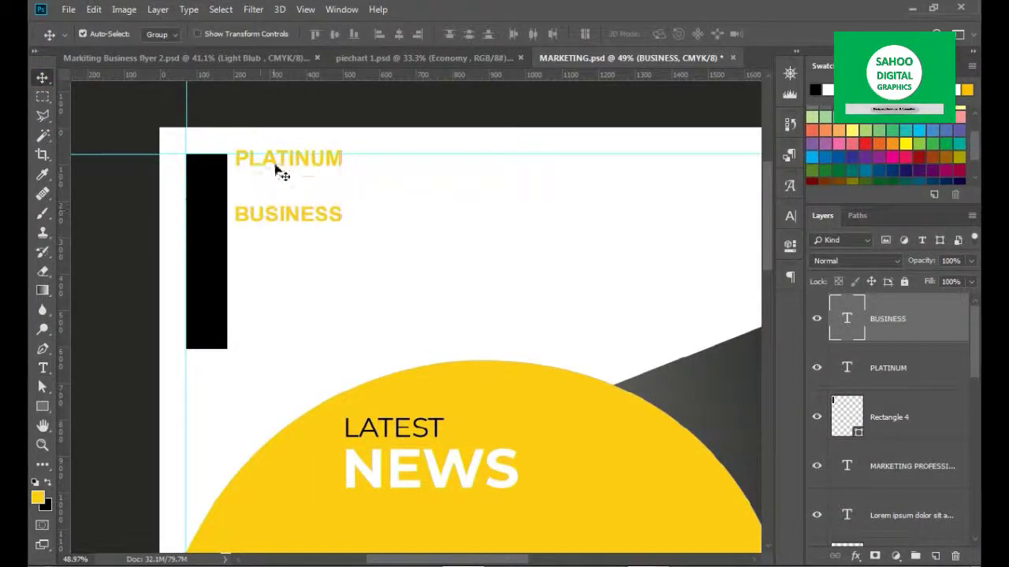
pyautogui.moveTo(280, 173); pyautogui.dragTo(282, 182)
# Make the PLATINUM text black in Regular weight
pyautogui.doubleClick(847, 368)
pyautogui.click(596, 33)
pyautogui.click(924, 299)
pyautogui.click(280, 33)
pyautogui.click(323, 89)
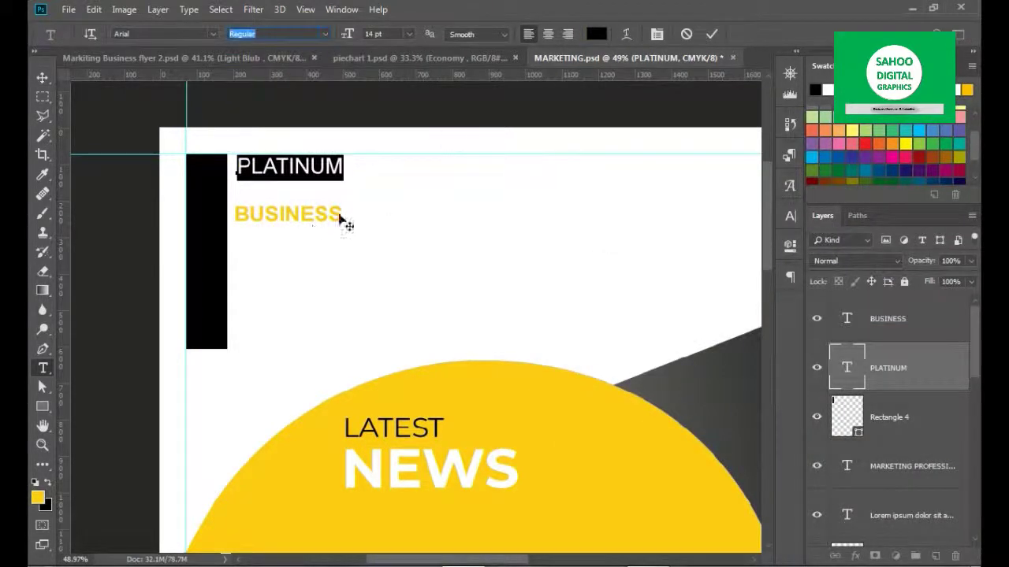
pyautogui.click(712, 33)
# Enlarge BUSINESS to 36 pt and nudge it slightly down
pyautogui.click(291, 212)
pyautogui.doubleClick(292, 213)
pyautogui.click(409, 33)
pyautogui.click(390, 185)
pyautogui.moveTo(344, 210); pyautogui.dragTo(342, 216)
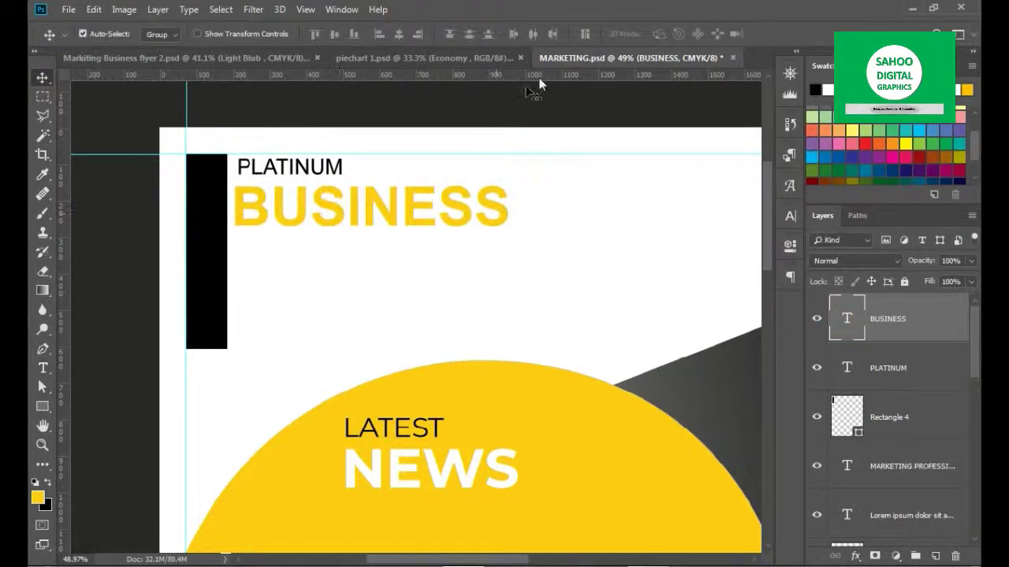
# Add a FLYER DESIGN line at 18 pt beside the black bar, under BUSINESS
pyautogui.press('t')
pyautogui.click(237, 271)
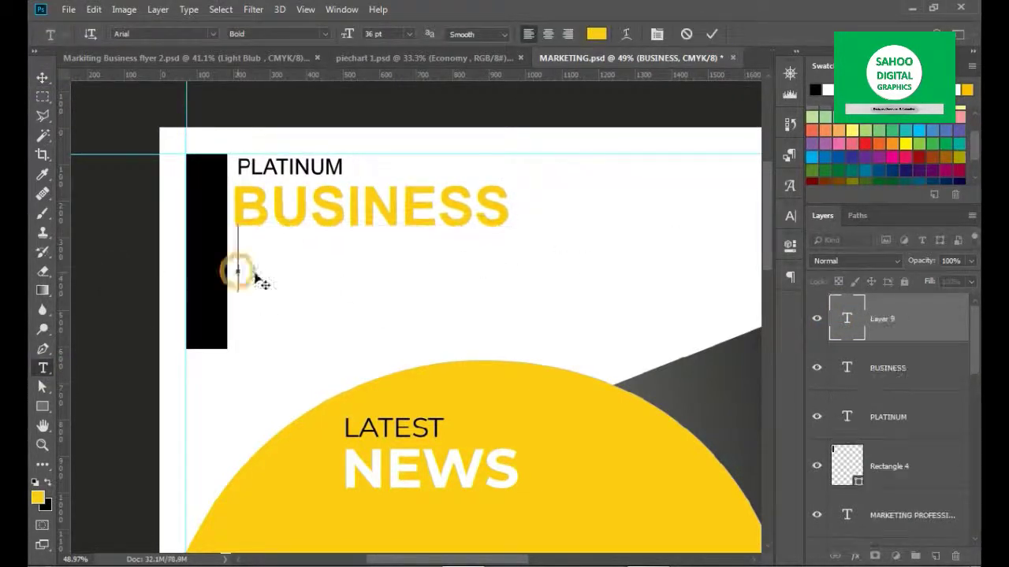
pyautogui.write('FLYER ')
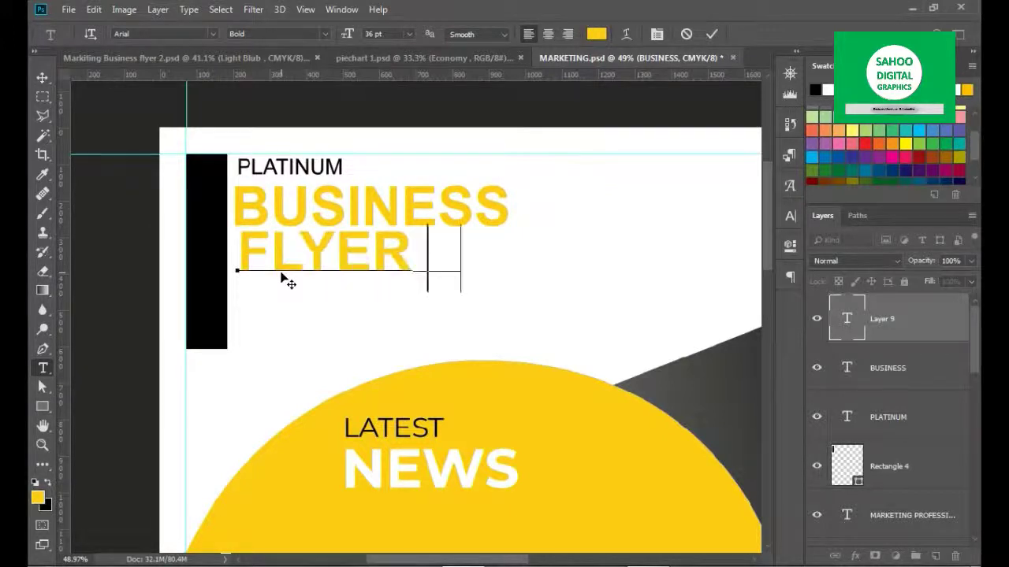
pyautogui.write('DESIGN')
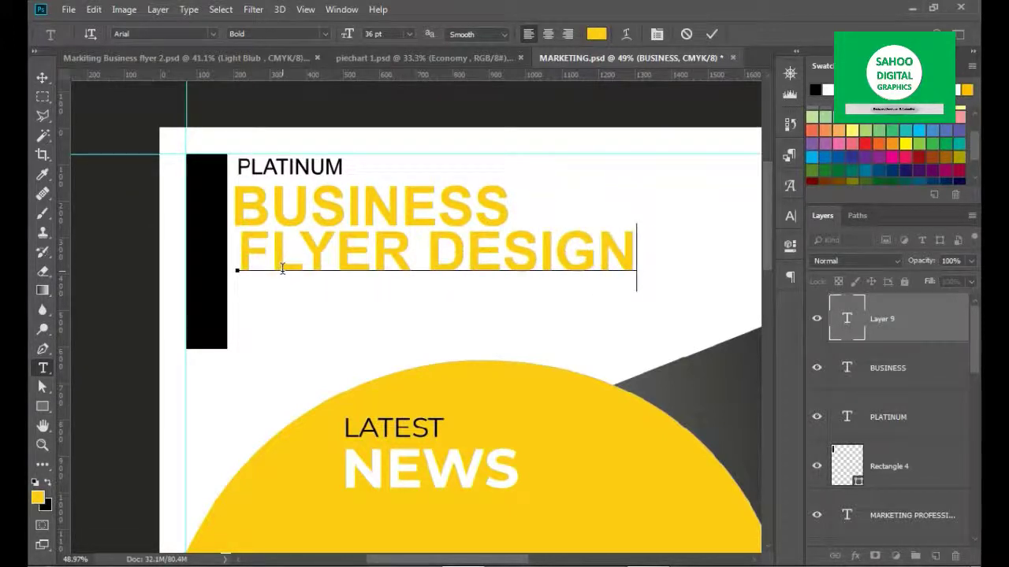
pyautogui.moveTo(536, 312); pyautogui.dragTo(529, 331)
pyautogui.click(417, 265)
pyautogui.press('Return')
pyautogui.hotkey('ctrl', 'a')
pyautogui.click(323, 33)
pyautogui.click(409, 33)
pyautogui.click(390, 112)
pyautogui.click(233, 311)
pyautogui.press('BackSpace')
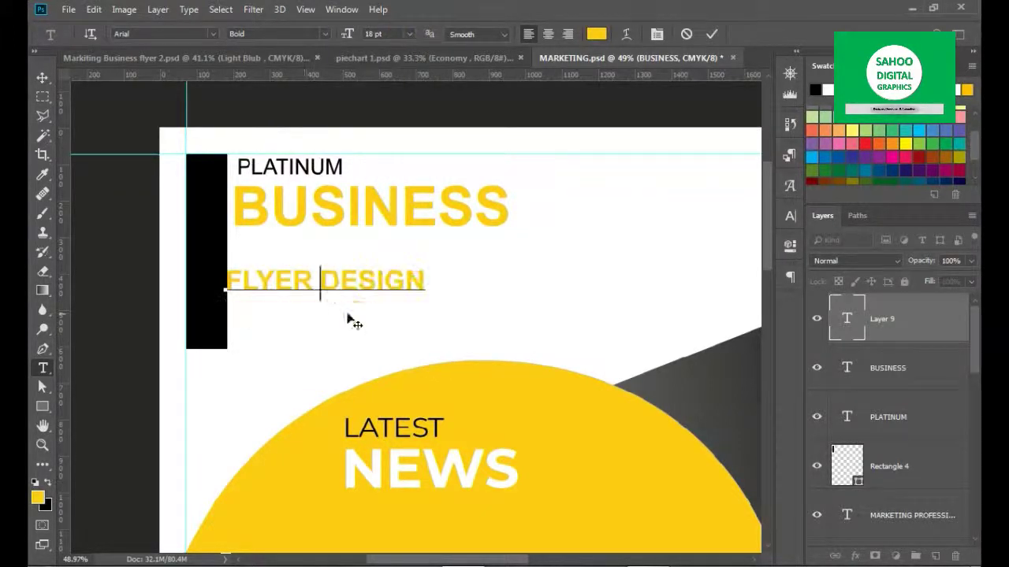
pyautogui.moveTo(350, 320); pyautogui.dragTo(365, 292)
# Color the FLYER DESIGN text black
pyautogui.hotkey('ctrl', 'a')
pyautogui.click(596, 34)
pyautogui.click(587, 487)
pyautogui.click(894, 297)
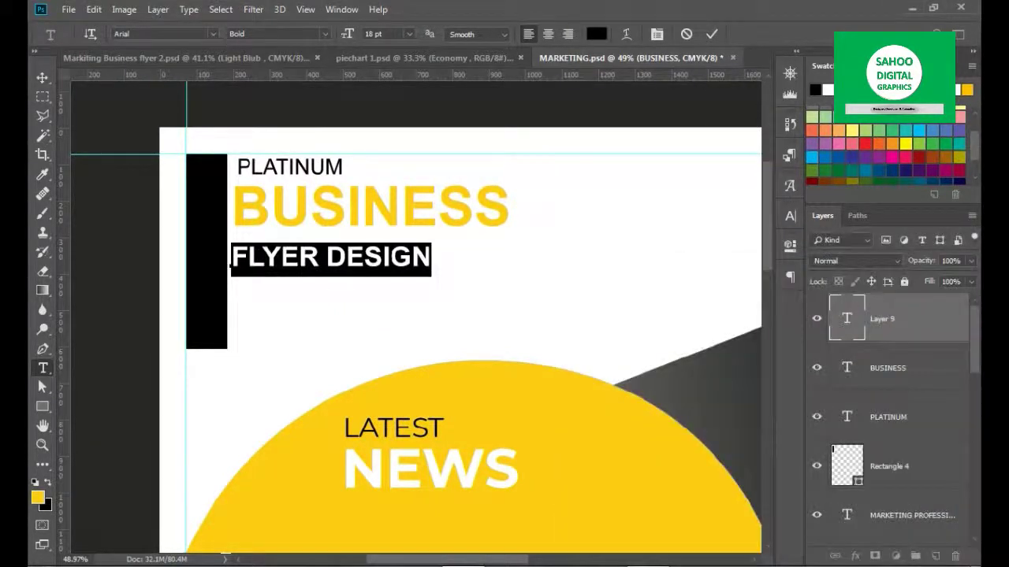
pyautogui.click(712, 34)
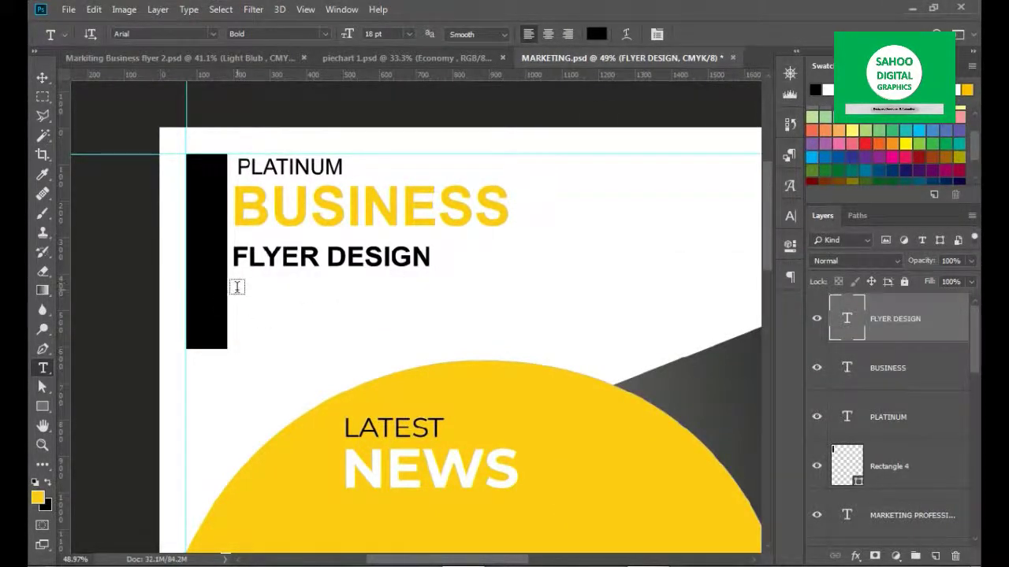
# Add an Adobe Photoshop line below FLYER DESIGN in Regular weight
pyautogui.click(237, 289)
pyautogui.write('Adobe')
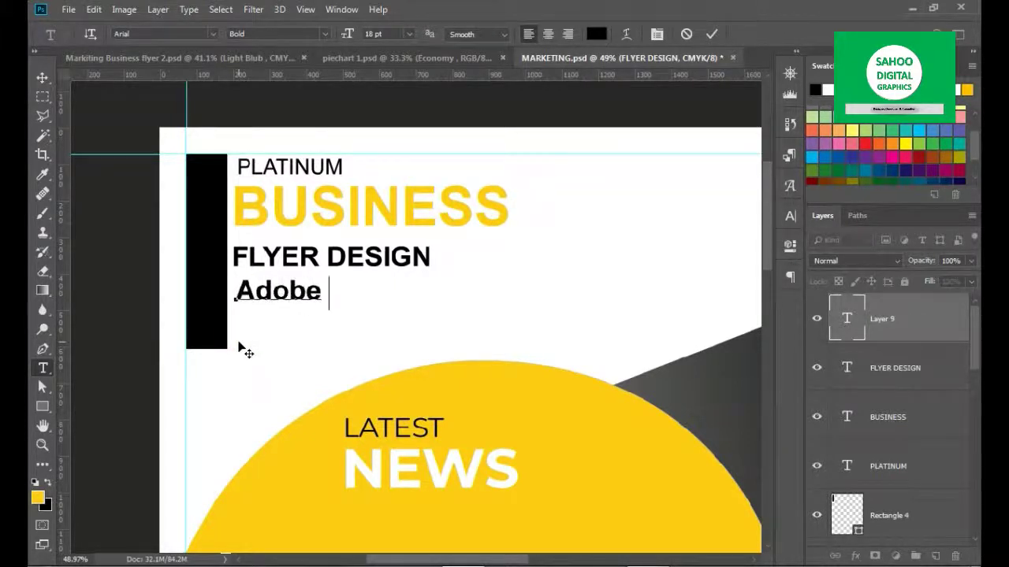
pyautogui.write('Photoshop')
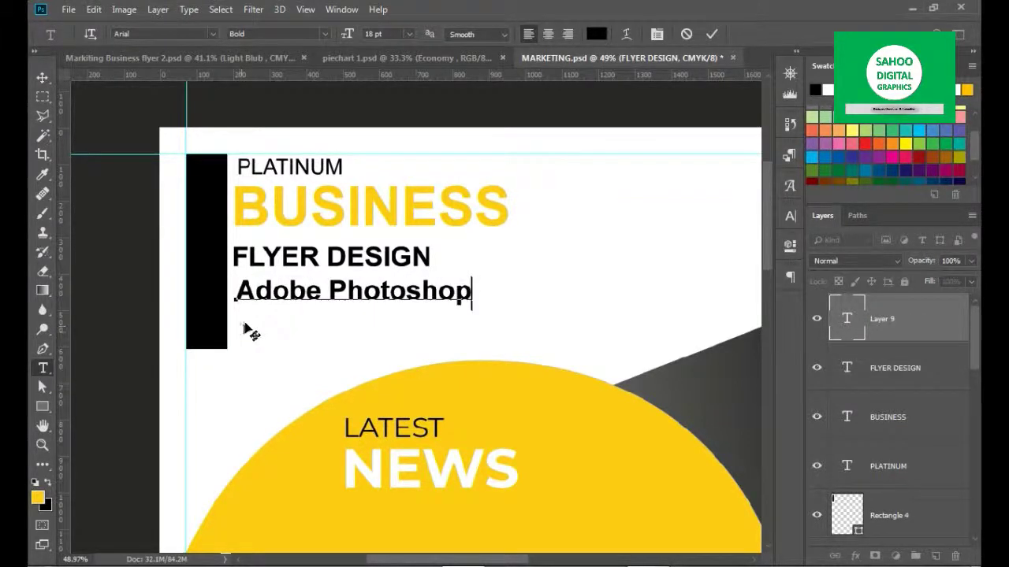
pyautogui.moveTo(244, 329); pyautogui.dragTo(239, 336)
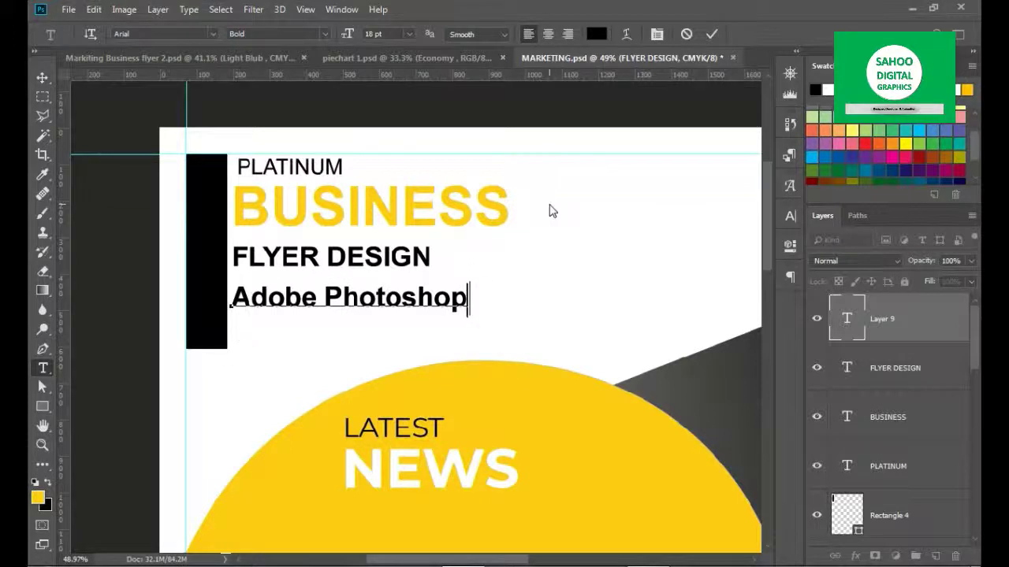
pyautogui.doubleClick(843, 331)
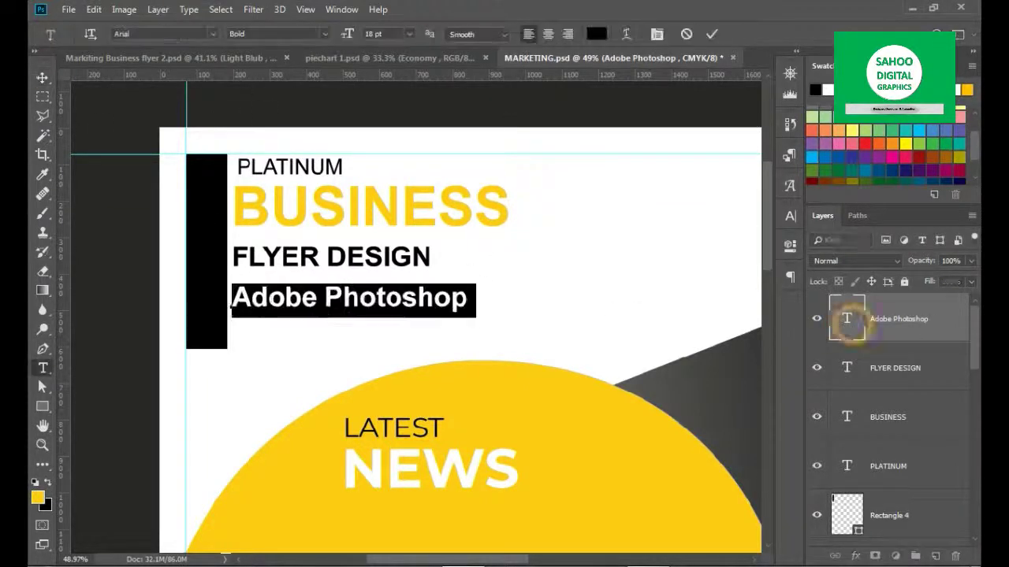
pyautogui.click(276, 34)
pyautogui.click(254, 95)
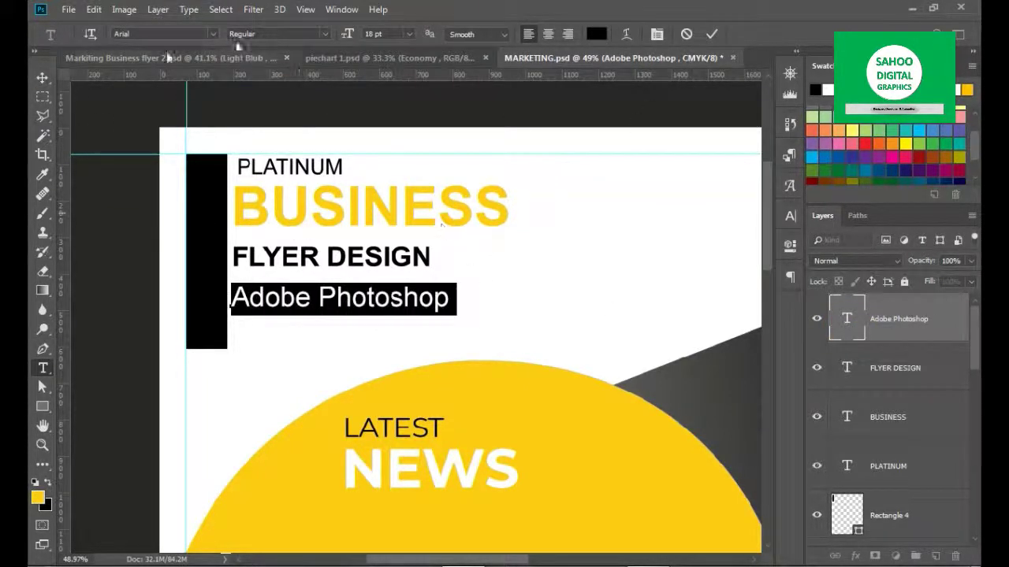
pyautogui.hotkey('ctrl', 'Return')
# Free Transform the black bar (Rectangle 4) shorter and narrower
pyautogui.click(203, 331)
pyautogui.hotkey('ctrl', 't')
pyautogui.moveTo(207, 349); pyautogui.dragTo(206, 318)
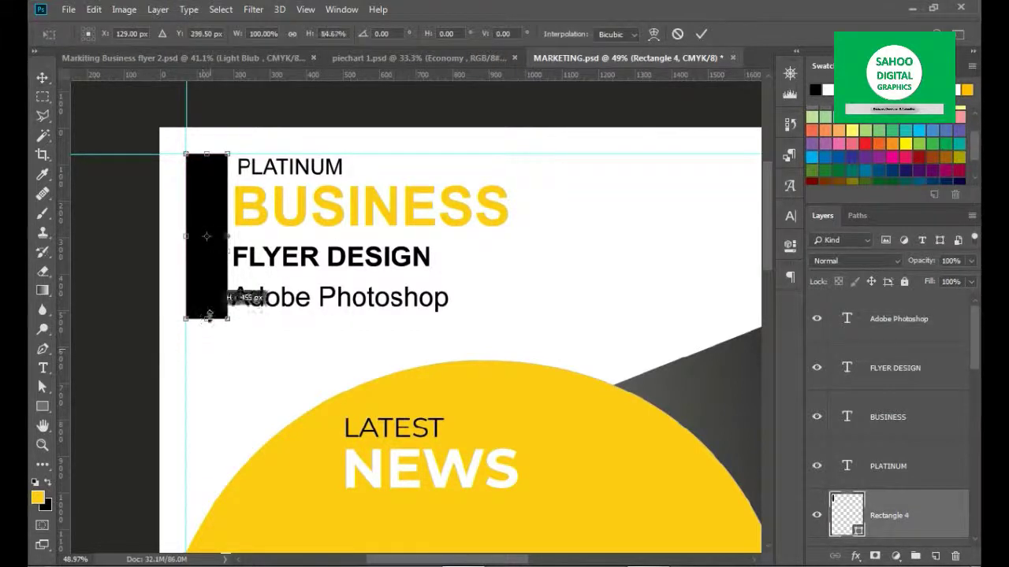
pyautogui.moveTo(227, 237); pyautogui.dragTo(212, 237)
pyautogui.press('Return')
# Left-align PLATINUM, BUSINESS, FLYER DESIGN and Adobe Photoshop together
pyautogui.click(288, 167)
pyautogui.keyDown('shift'); pyautogui.click(307, 200); pyautogui.keyUp('shift')
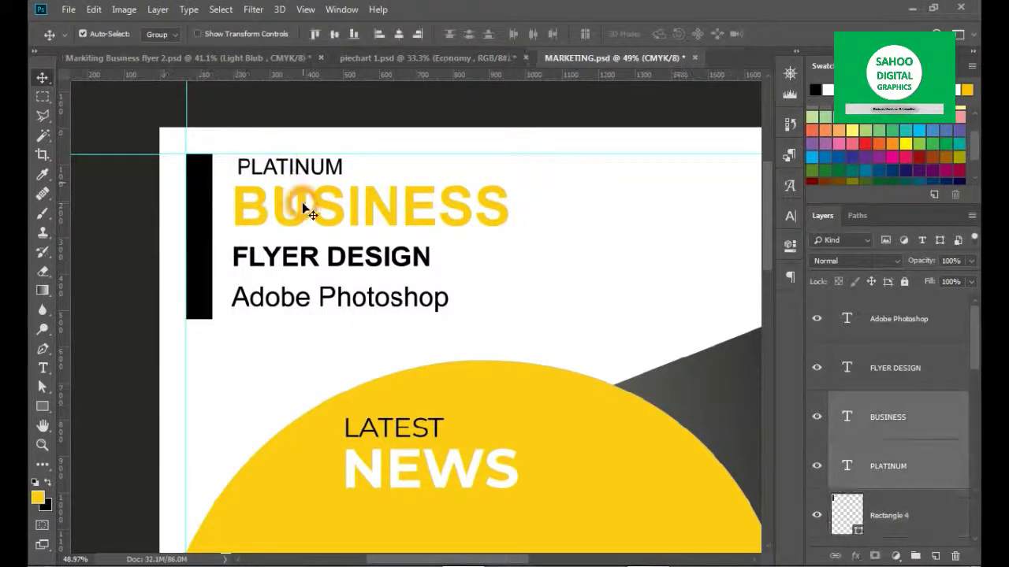
pyautogui.keyDown('shift'); pyautogui.click(327, 263); pyautogui.keyUp('shift')
pyautogui.keyDown('shift'); pyautogui.click(325, 295); pyautogui.keyUp('shift')
pyautogui.moveTo(326, 296); pyautogui.dragTo(313, 295)
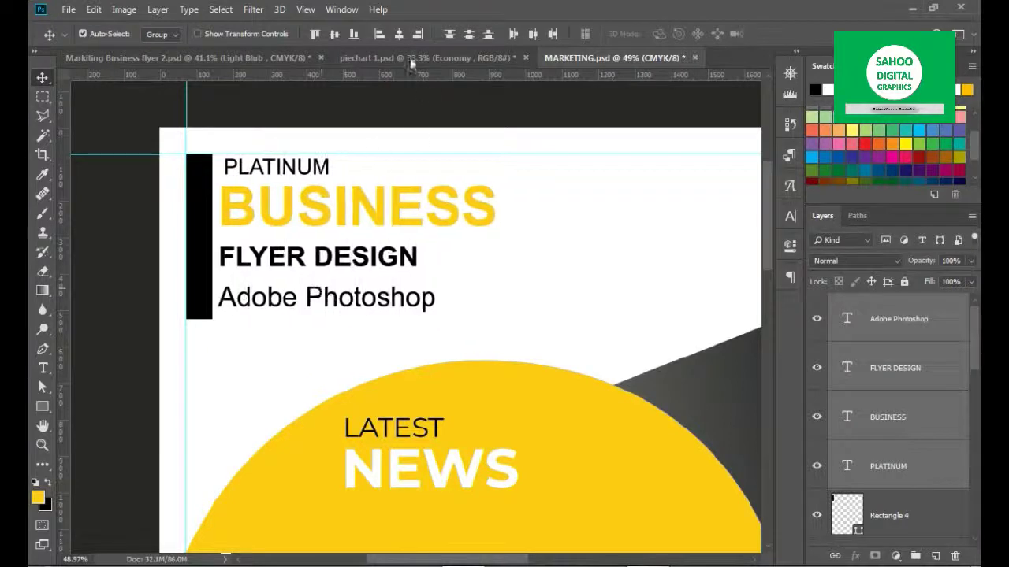
pyautogui.click(380, 34)
pyautogui.click(568, 210)
# Add PLACE YOUR TEXT in white at 12 pt near the black bar
pyautogui.press('t')
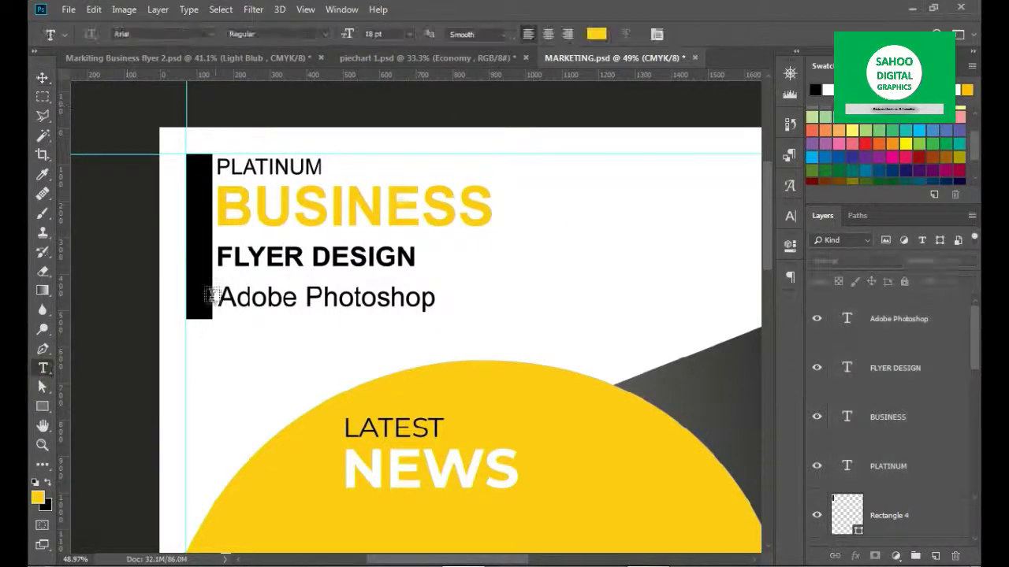
pyautogui.click(469, 267)
pyautogui.write('PLACE YOUR TEXT')
pyautogui.hotkey('ctrl', 'a')
pyautogui.click(597, 34)
pyautogui.click(585, 307)
pyautogui.click(924, 298)
pyautogui.click(408, 33)
pyautogui.click(387, 124)
pyautogui.moveTo(660, 284); pyautogui.dragTo(490, 237)
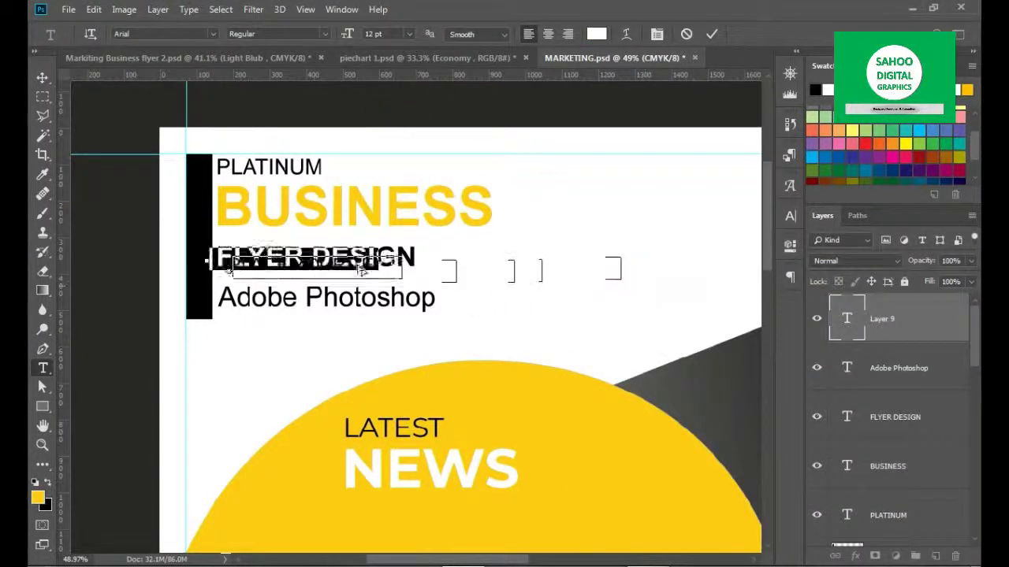
pyautogui.hotkey('ctrl', 'Return')
# Rotate PLACE YOUR TEXT -90° to run vertically up the black bar
pyautogui.hotkey('ctrl', 't')
pyautogui.moveTo(214, 275); pyautogui.dragTo(298, 310)
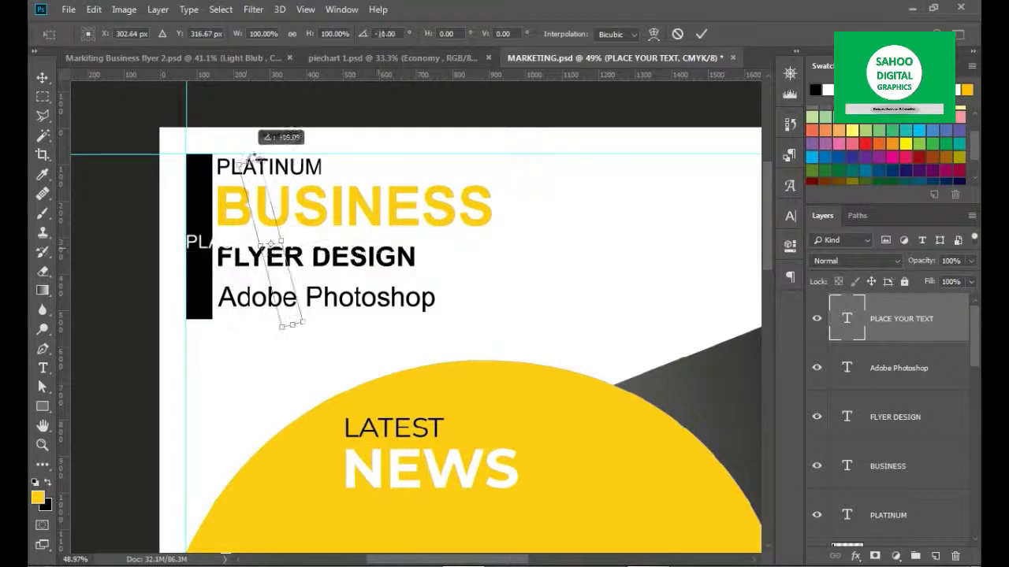
pyautogui.moveTo(274, 184); pyautogui.dragTo(203, 176)
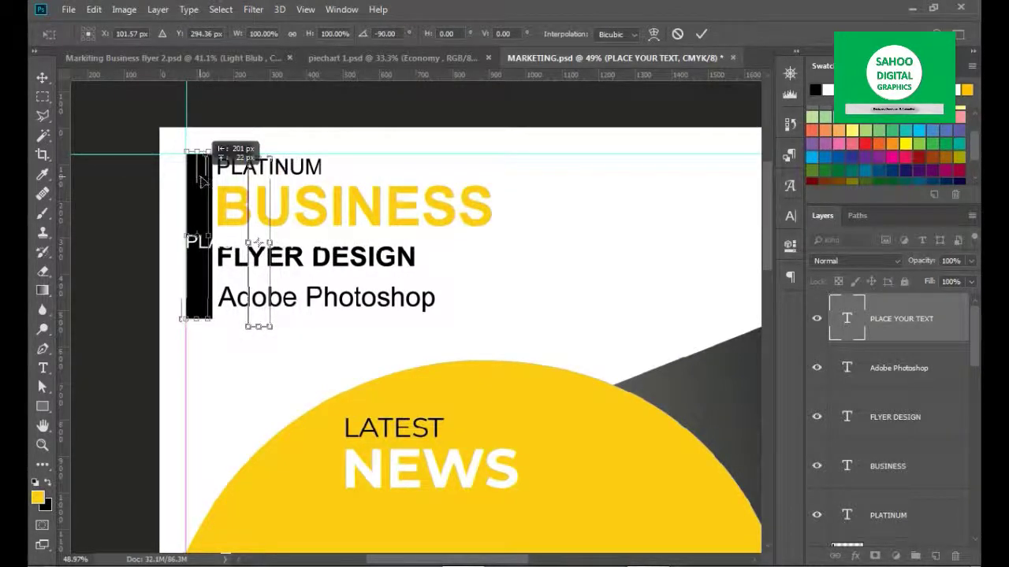
pyautogui.press('Return')
pyautogui.press('v')
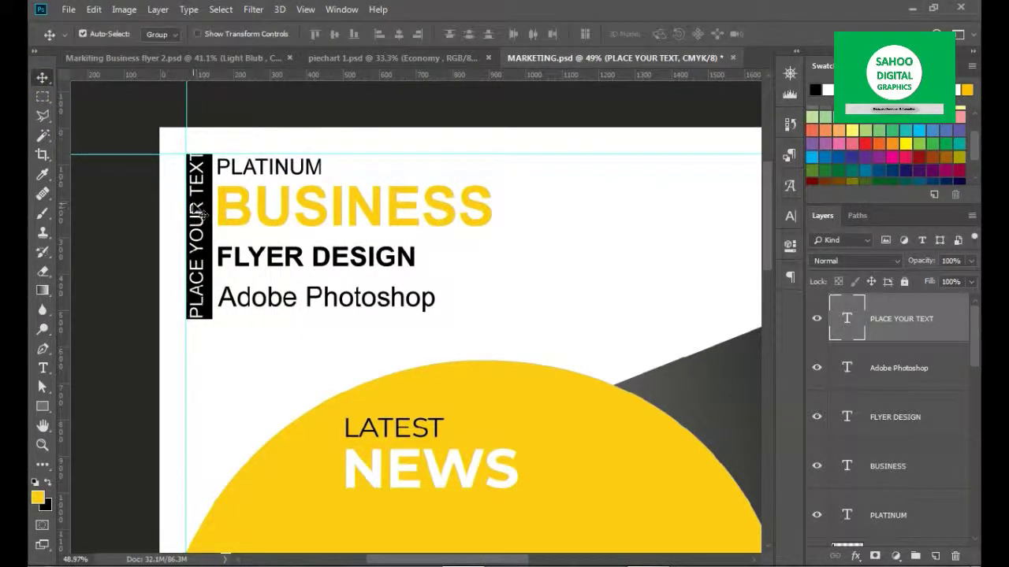
pyautogui.doubleClick(861, 336)
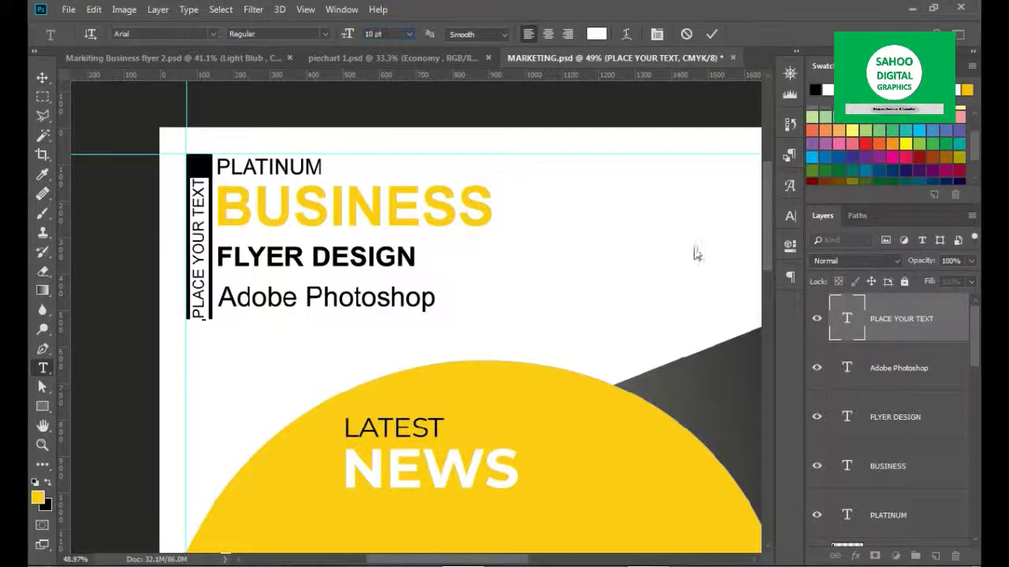
pyautogui.click(710, 34)
pyautogui.press('v')
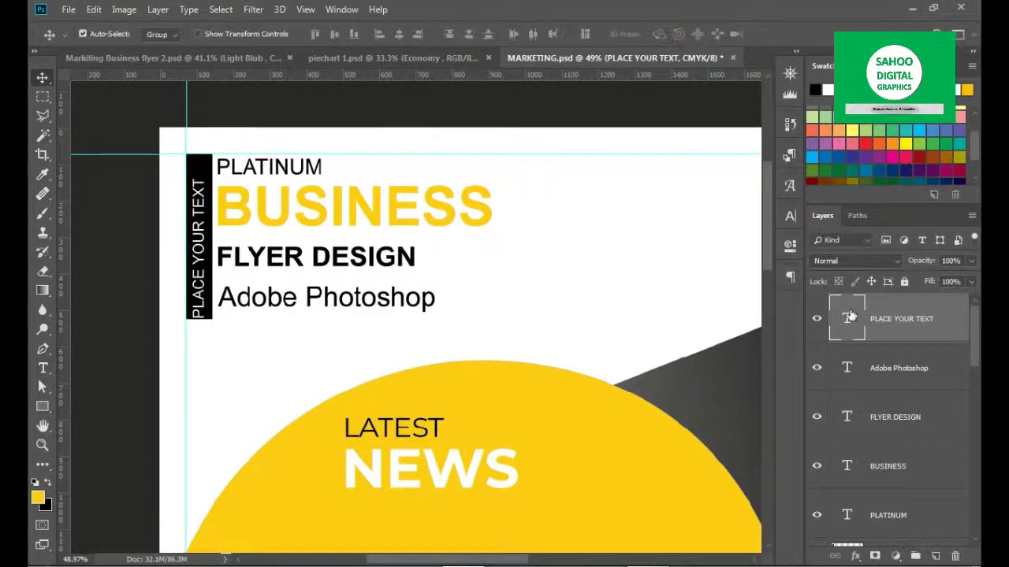
pyautogui.scroll(-5, 898, 394)
# Raise the black bar's layer, show rulers, and draw a small yellow square at top right
pyautogui.moveTo(899, 462); pyautogui.dragTo(896, 321)
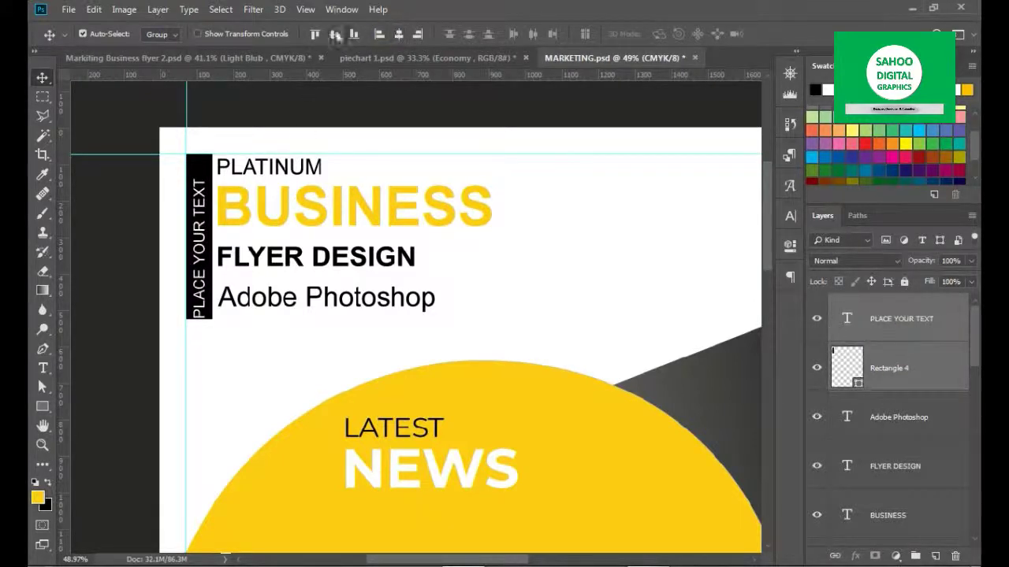
pyautogui.moveTo(623, 253); pyautogui.dragTo(264, 221)
pyautogui.hotkey('ctrl', 'r')
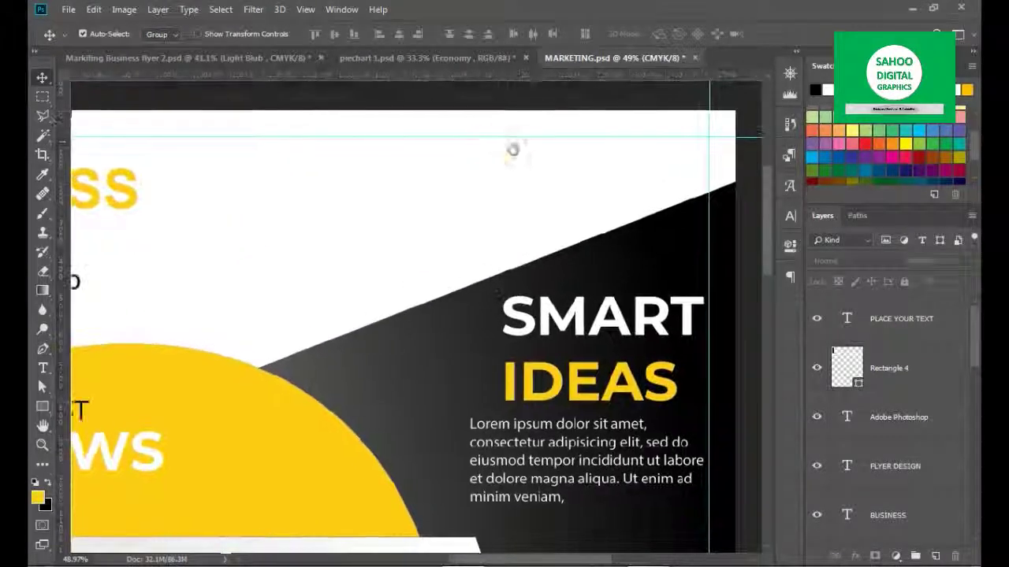
pyautogui.rightClick(42, 406)
pyautogui.click(110, 407)
pyautogui.moveTo(541, 137); pyautogui.dragTo(581, 170)
pyautogui.click(616, 334)
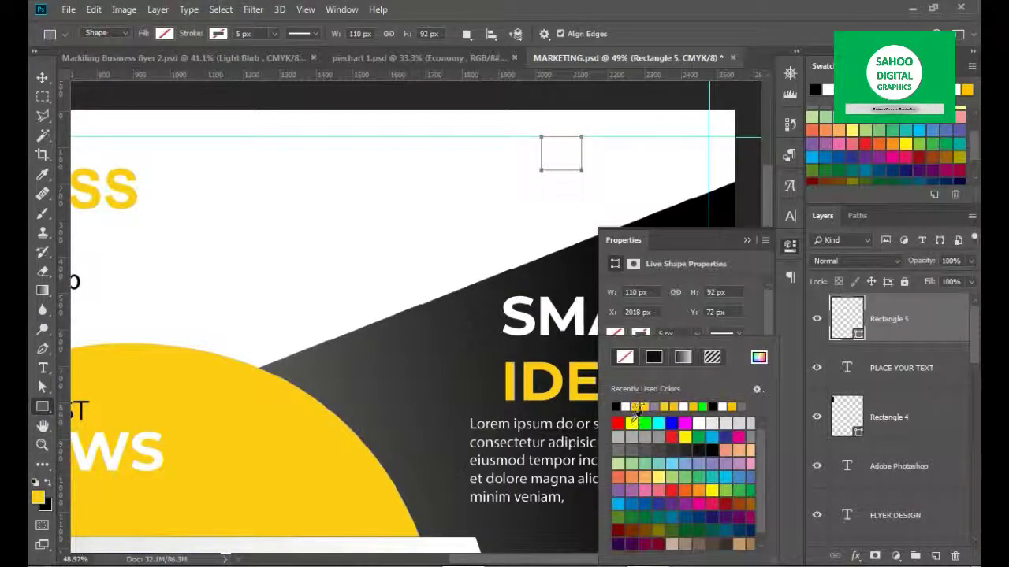
pyautogui.click(733, 407)
pyautogui.click(747, 240)
# Duplicate the yellow square with a white-filled copy, then view the Markiting Business flyer 2 reference
pyautogui.press('v')
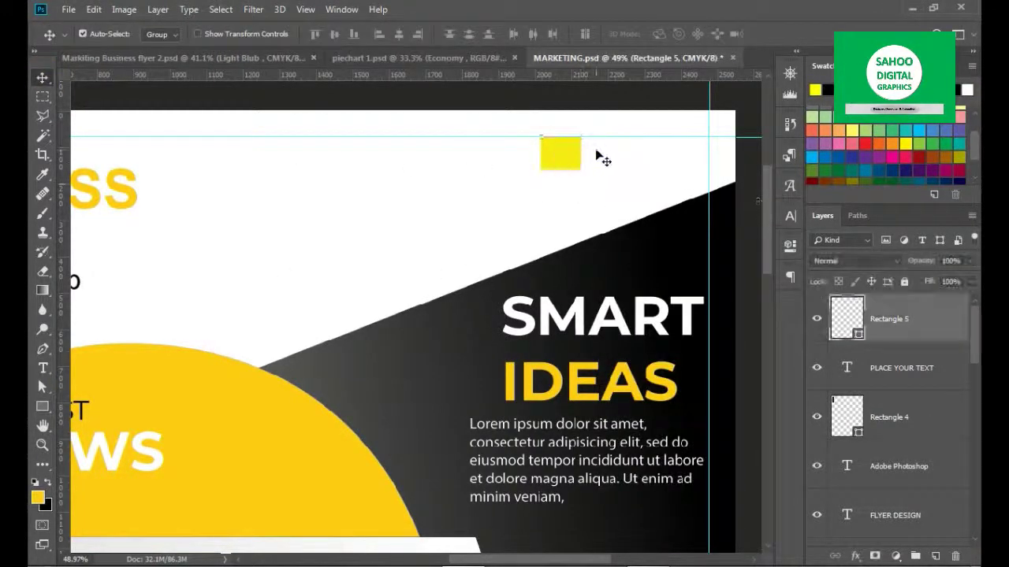
pyautogui.hotkey('ctrl', 'j')
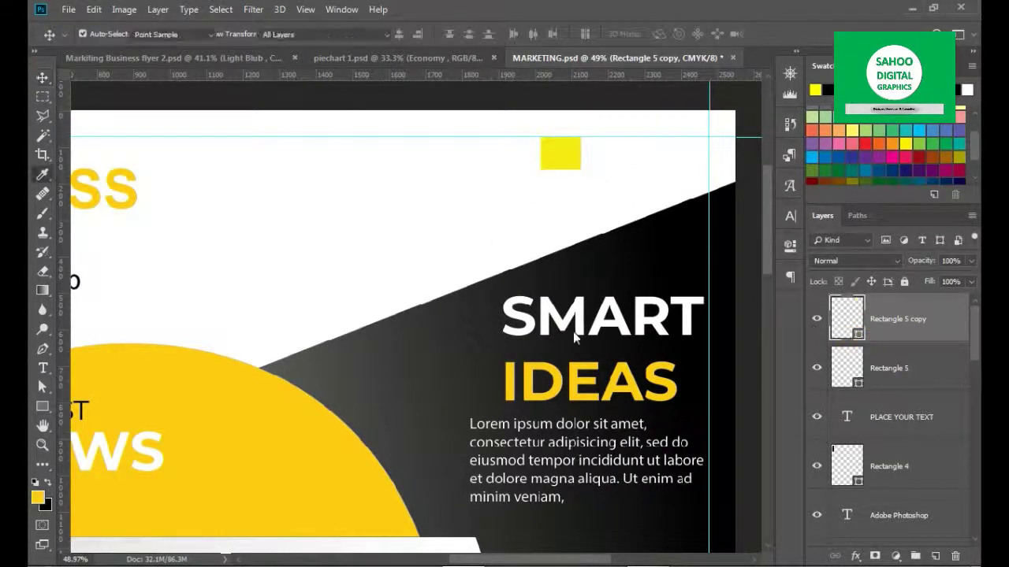
pyautogui.doubleClick(848, 319)
pyautogui.click(664, 360)
pyautogui.click(923, 293)
pyautogui.keyDown('shift'); pyautogui.click(889, 368); pyautogui.keyUp('shift')
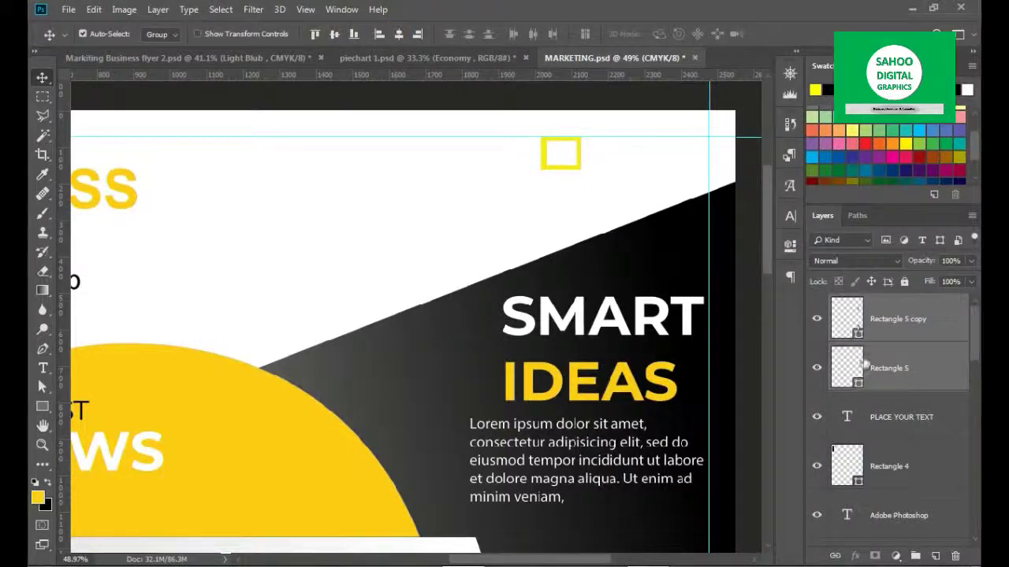
pyautogui.click(189, 57)
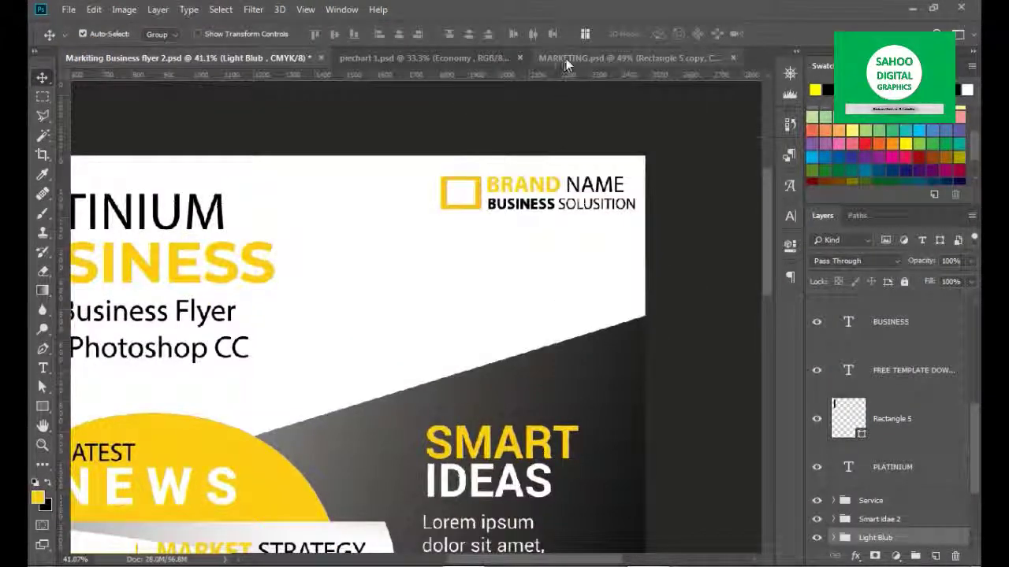
# Add a black text line beside the yellow logo square in the MARKETING flyer
pyautogui.click(565, 60)
pyautogui.press('t')
pyautogui.click(593, 143)
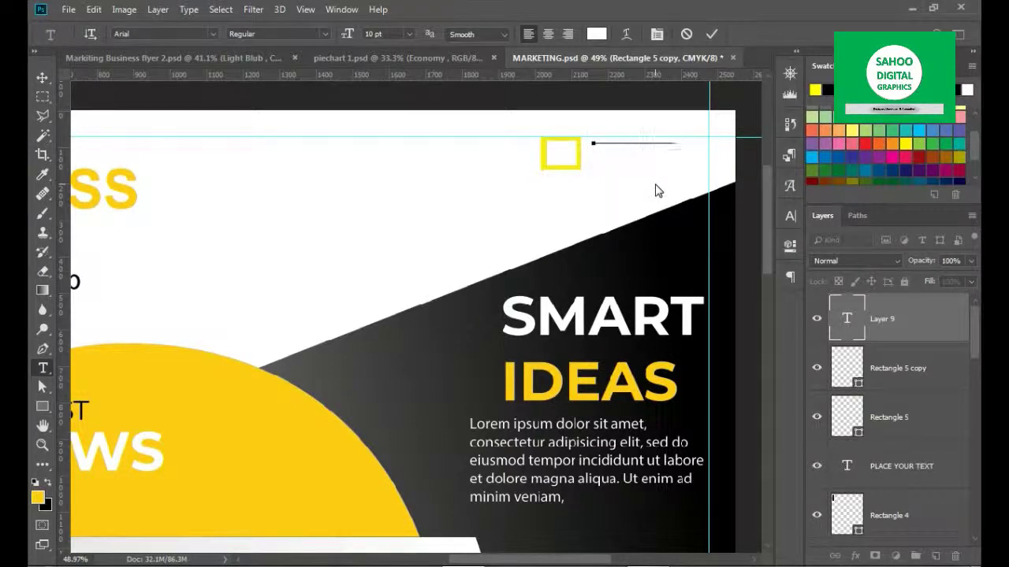
pyautogui.hotkey('ctrl', 'a')
pyautogui.click(596, 34)
pyautogui.click(705, 461)
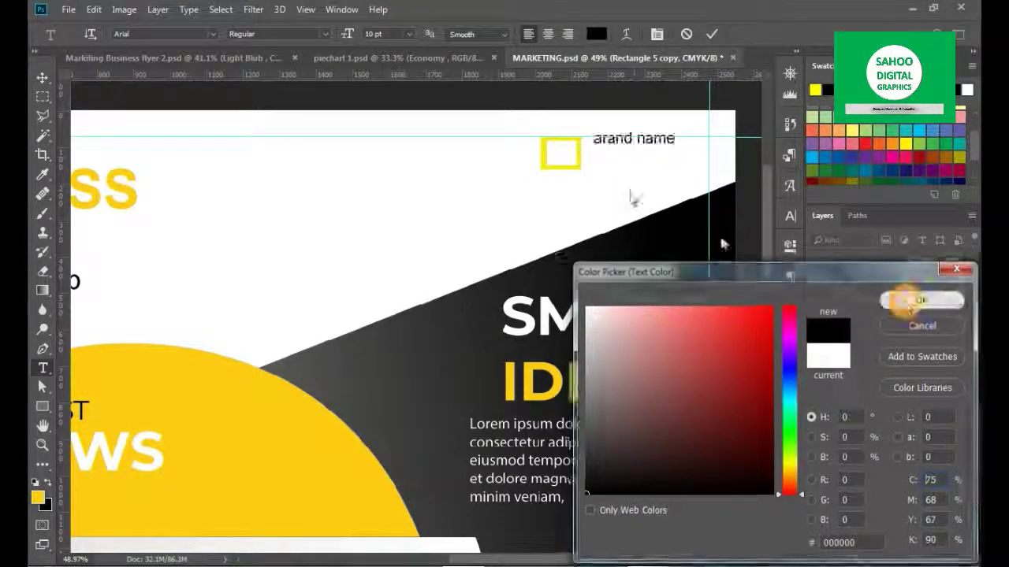
pyautogui.click(921, 295)
pyautogui.write('BRAND NAME')
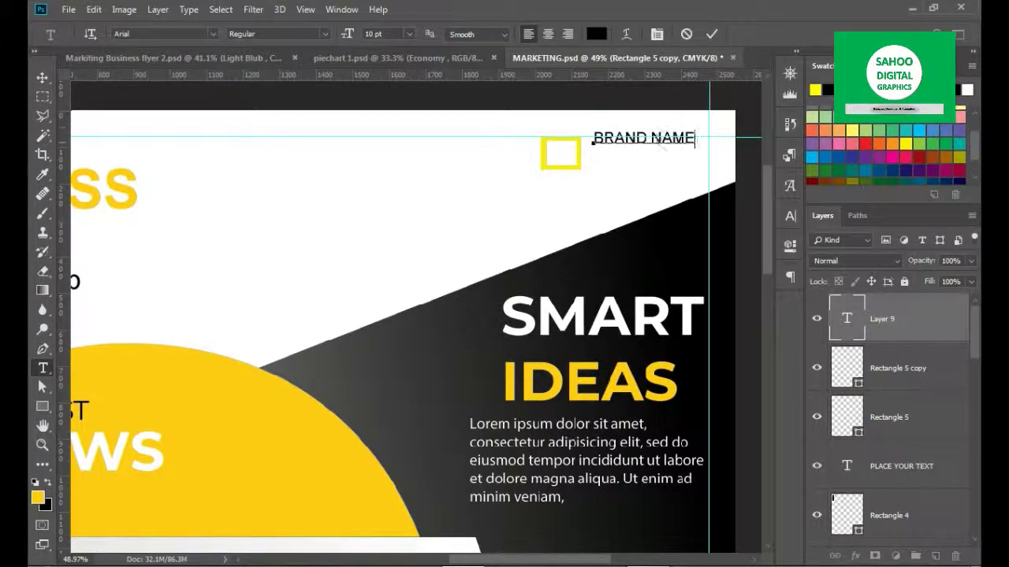
# Make BRAND NAME bold and yellow, with the word NAME recoloured black
pyautogui.hotkey('ctrl', 'a')
pyautogui.click(597, 34)
pyautogui.click(289, 434)
pyautogui.click(920, 295)
pyautogui.click(790, 218)
pyautogui.click(763, 234)
pyautogui.click(737, 316)
pyautogui.doubleClick(674, 138)
pyautogui.click(745, 305)
pyautogui.click(918, 299)
# Add a black 6 pt 'BUSINESS SOLUTION' tagline below BRAND NAME
pyautogui.click(598, 156)
pyautogui.press('BackSpace')
pyautogui.write('BUSINESS SOLUTION')
pyautogui.hotkey('ctrl', 'a')
pyautogui.click(680, 254)
pyautogui.click(654, 266)
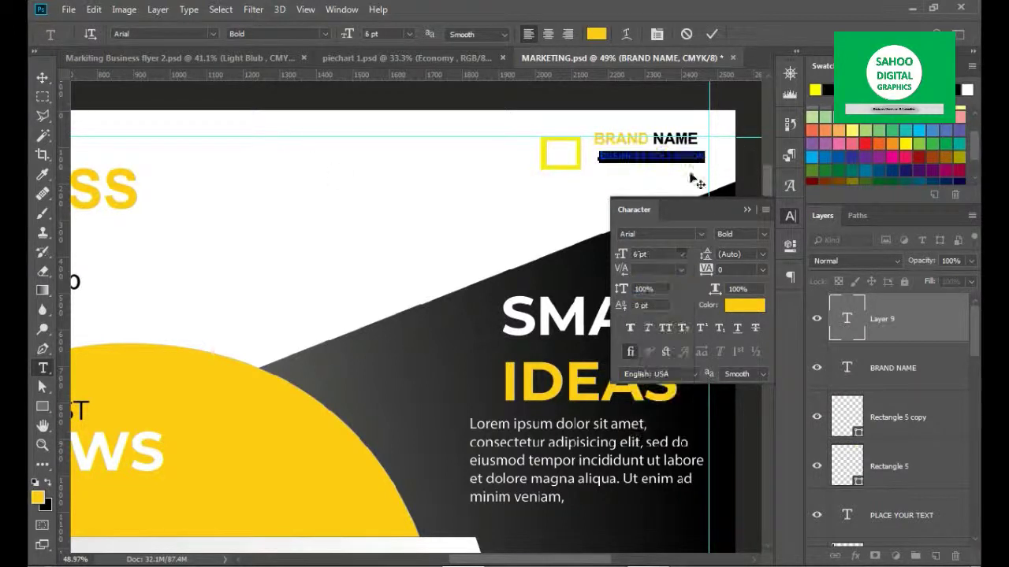
pyautogui.click(745, 305)
pyautogui.click(653, 478)
pyautogui.click(923, 297)
pyautogui.click(43, 78)
# Nudge the tagline under BRAND NAME and try aligning the texts with the logo squares
pyautogui.moveTo(656, 162)
pyautogui.mouseDown()
pyautogui.moveTo(653, 147)
pyautogui.moveTo(642, 162)
pyautogui.mouseUp()
pyautogui.keyDown('shift'); pyautogui.click(642, 162); pyautogui.keyUp('shift')
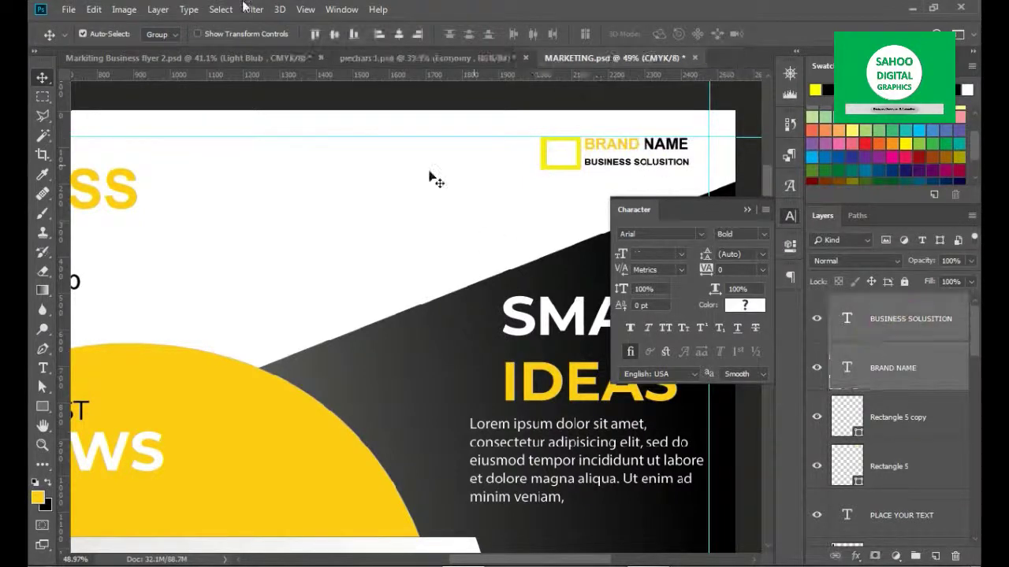
pyautogui.click(335, 34)
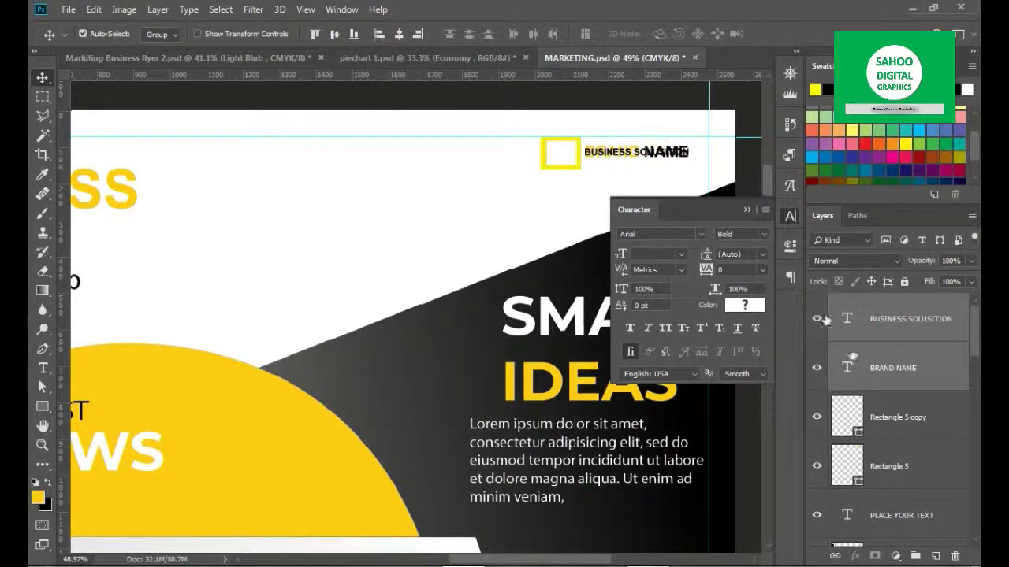
pyautogui.click(914, 325)
pyautogui.hotkey('ctrl', 'z')
pyautogui.keyDown('shift'); pyautogui.click(870, 371); pyautogui.keyUp('shift')
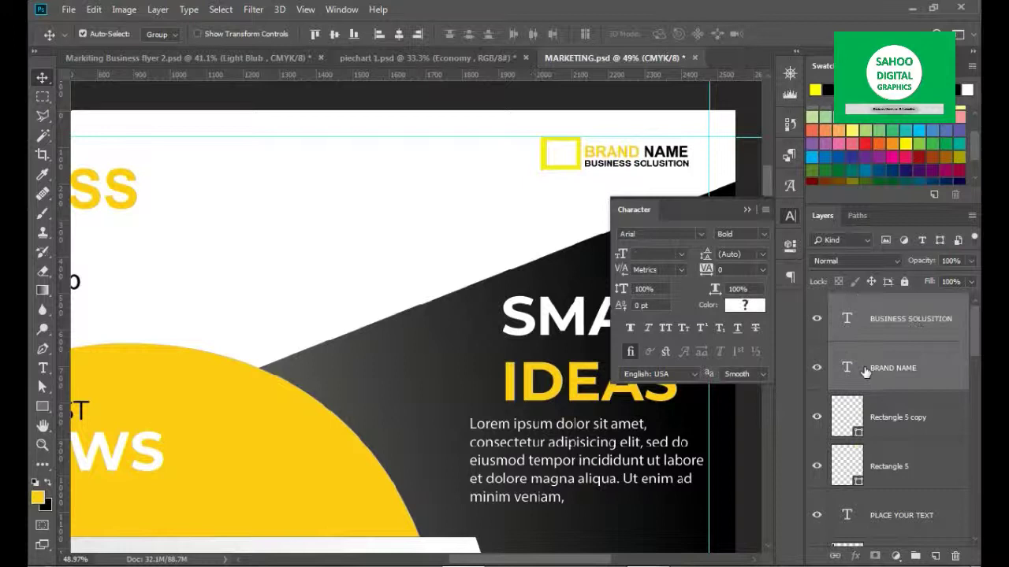
pyautogui.keyDown('shift'); pyautogui.click(922, 462); pyautogui.keyUp('shift')
pyautogui.click(378, 36)
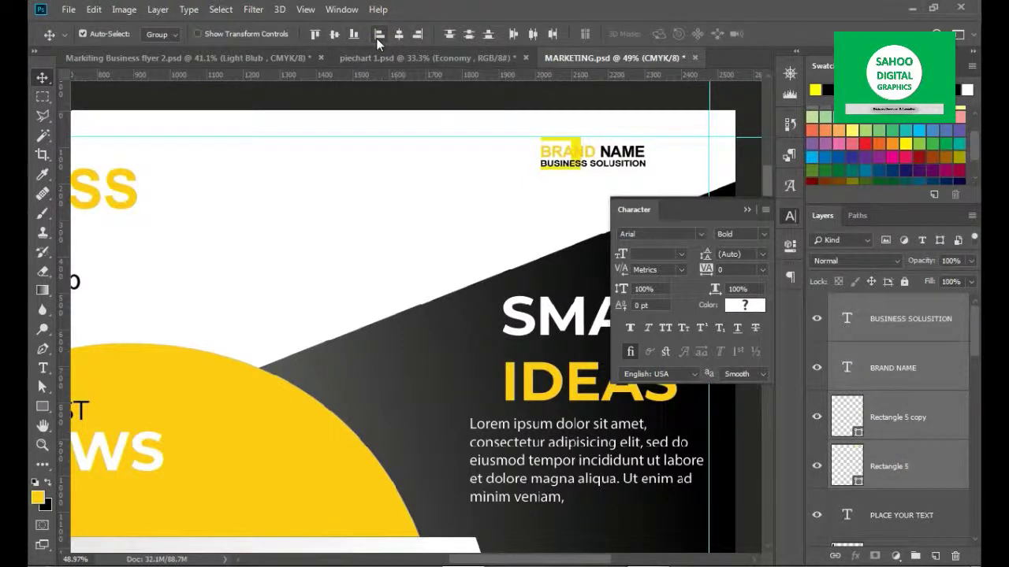
pyautogui.hotkey('ctrl', 'z')
# Try left-aligning the brand texts to Rectangle 5, then undo it
pyautogui.click(867, 371)
pyautogui.keyDown('shift'); pyautogui.click(867, 327); pyautogui.keyUp('shift')
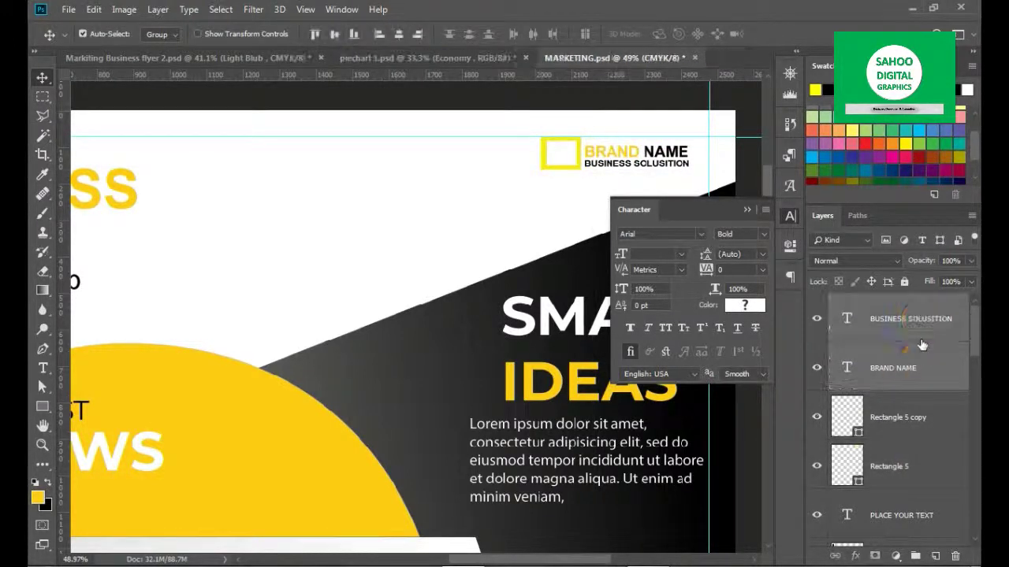
pyautogui.keyDown('ctrl'); pyautogui.click(905, 471); pyautogui.keyUp('ctrl')
pyautogui.click(380, 35)
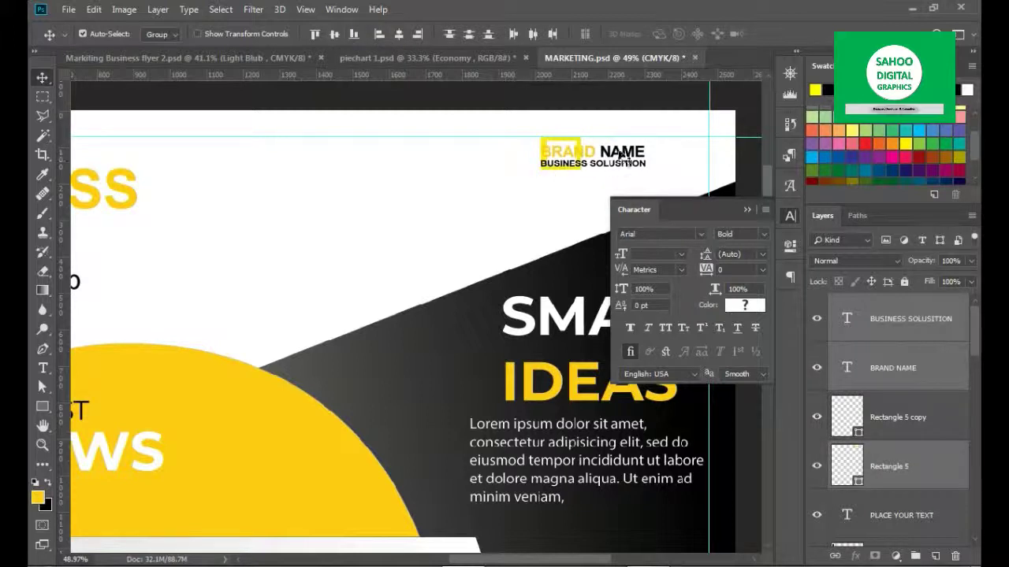
pyautogui.hotkey('ctrl', 'z')
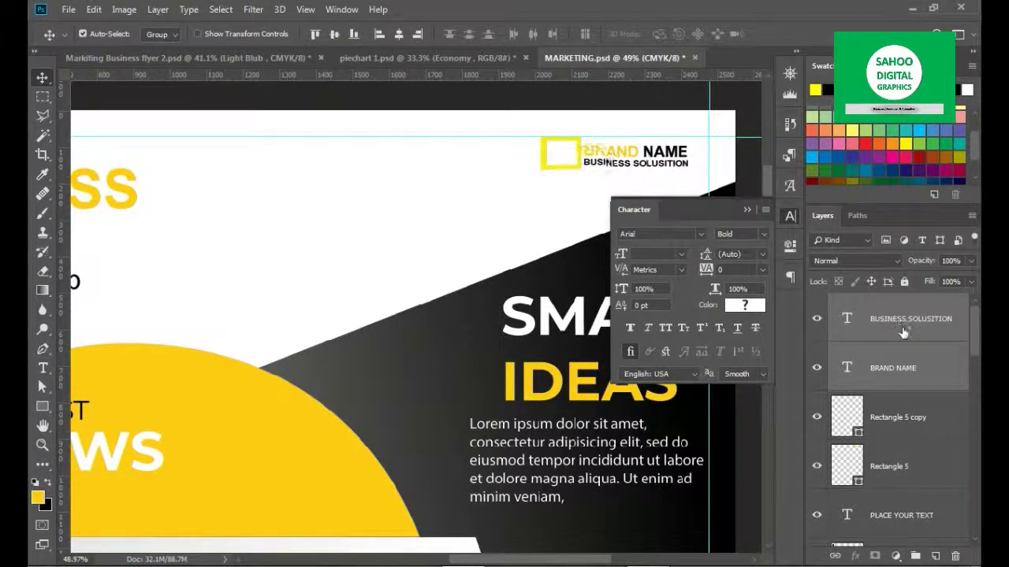
pyautogui.hotkey('ctrl', 'z')
# Move the brand texts up beside the logo square and resize both logo squares
pyautogui.click(563, 169)
pyautogui.moveTo(899, 418); pyautogui.dragTo(899, 461)
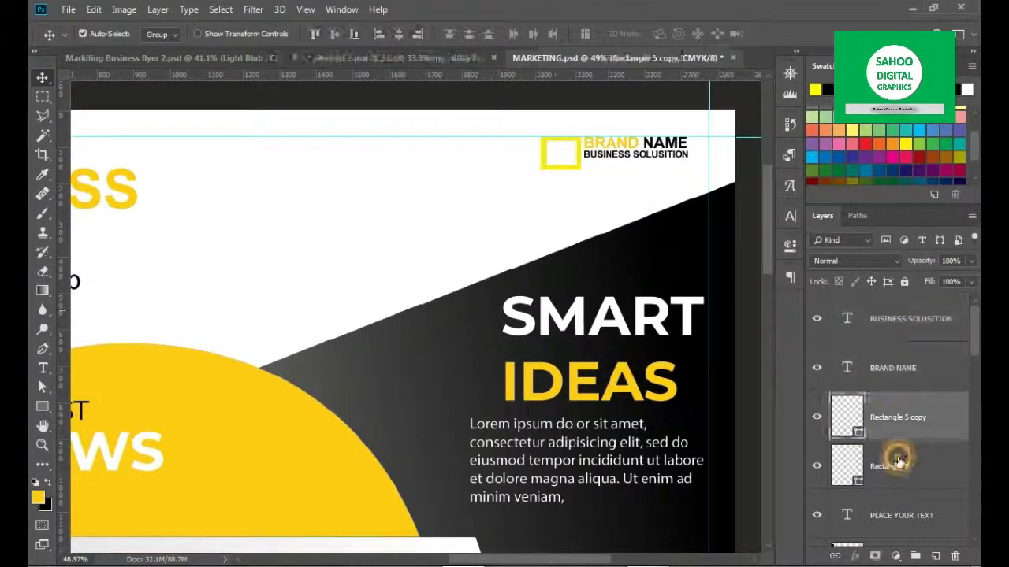
pyautogui.keyDown('ctrl'); pyautogui.click(898, 461); pyautogui.keyUp('ctrl')
pyautogui.hotkey('ctrl', 't')
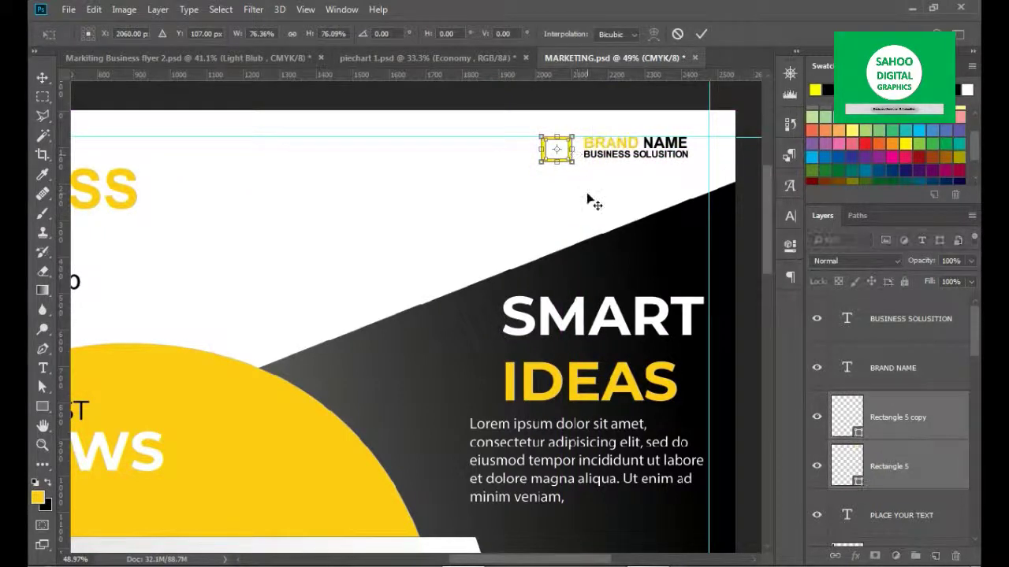
pyautogui.press('Return')
# Nudge the logo square right toward BRAND NAME and save the flyer
pyautogui.scroll(4, 567, 163)
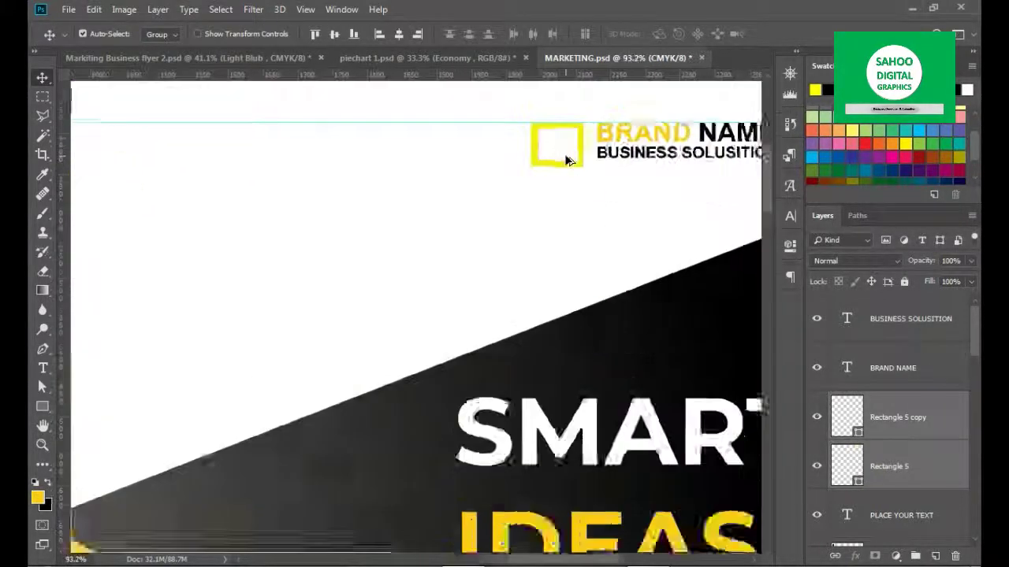
pyautogui.hotkey('ctrl', 't')
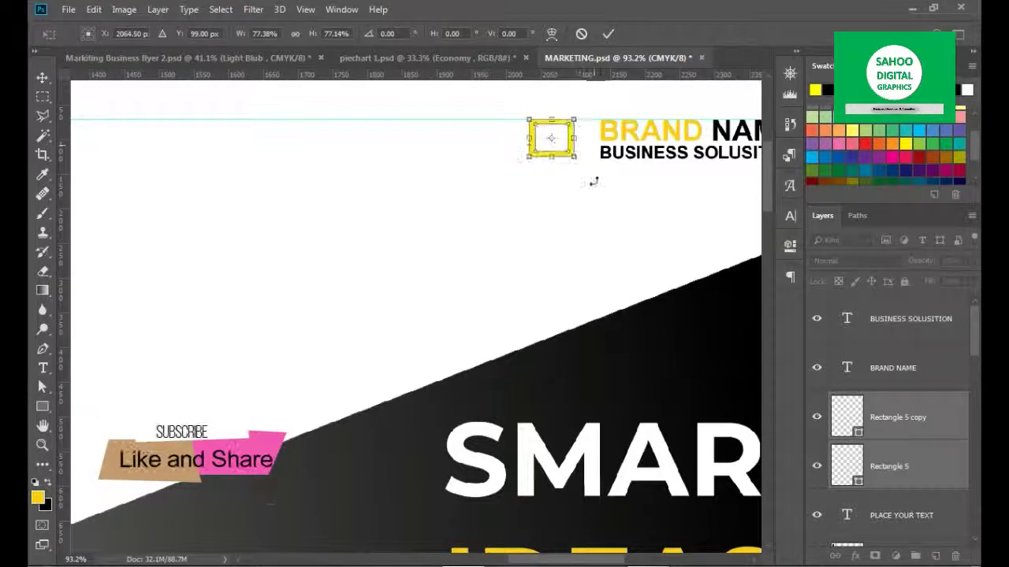
pyautogui.hotkey('shift', 'Right')
pyautogui.hotkey('shift', 'Right')
pyautogui.press('Return')
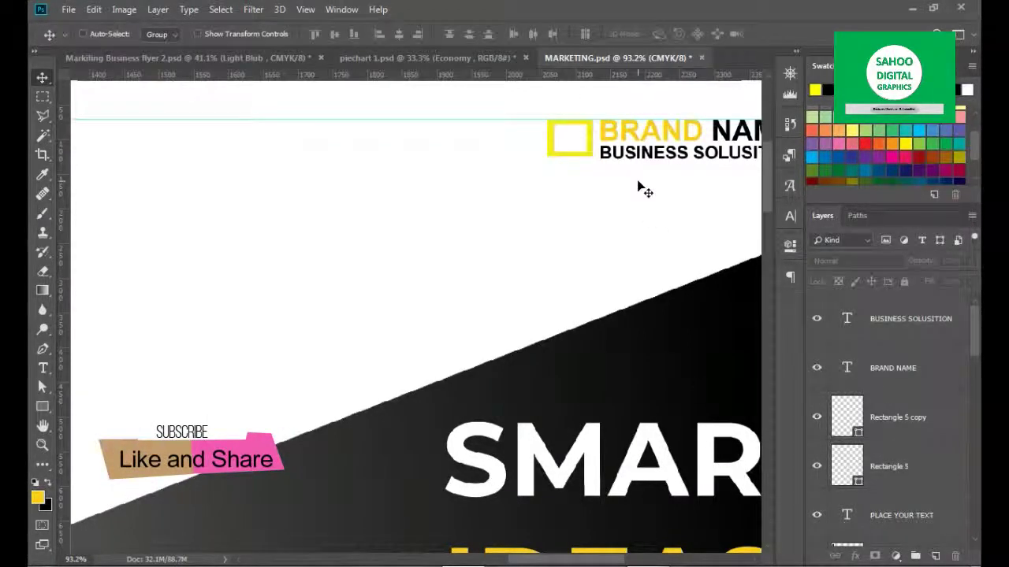
pyautogui.hotkey('ctrl', '0')
pyautogui.hotkey('ctrl', 's')
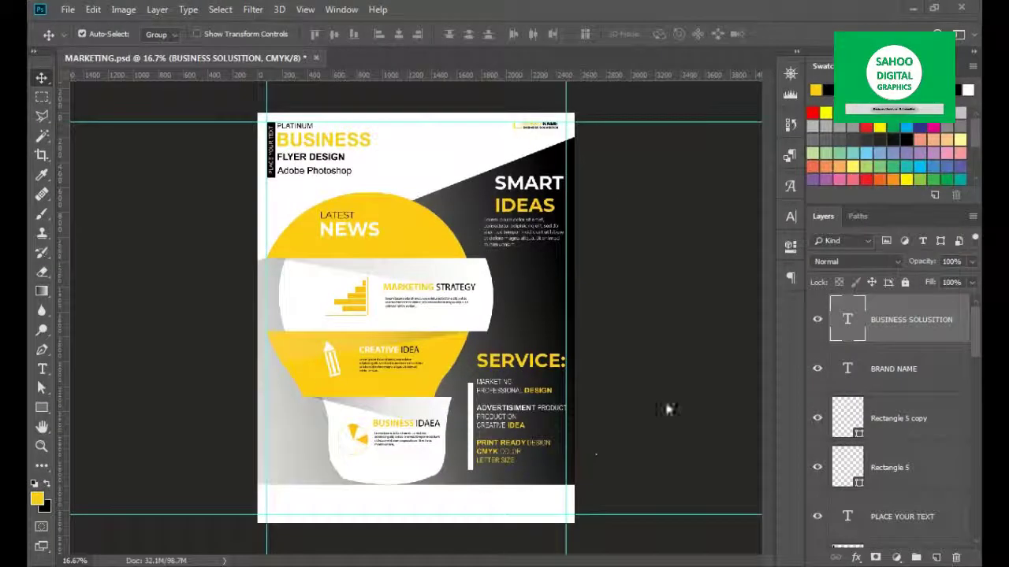
# Scale the Latest news through Light Bulb groups down to about 76%
pyautogui.scroll(-5, 898, 410)
pyautogui.scroll(-5, 898, 410)
pyautogui.scroll(-5, 898, 410)
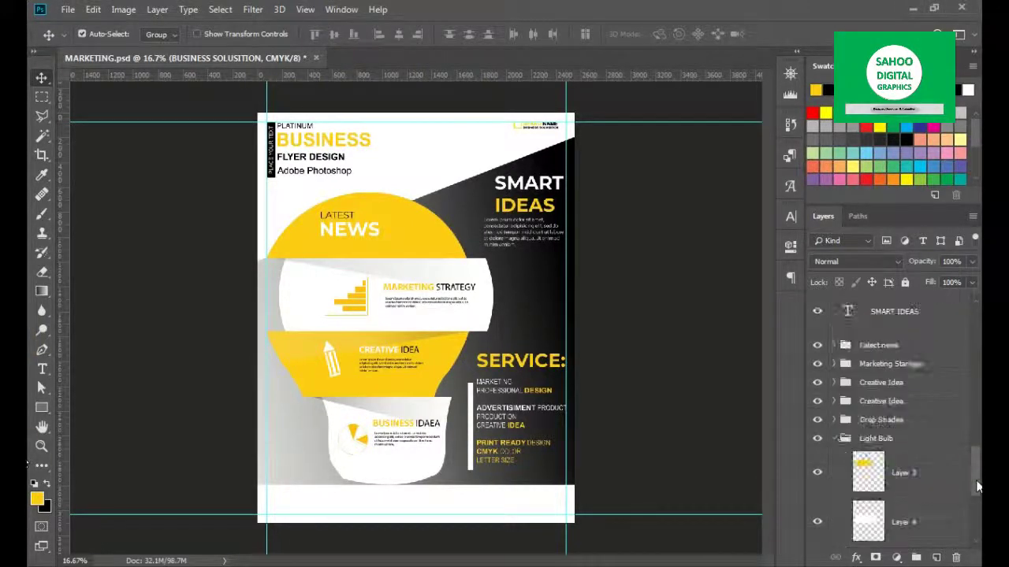
pyautogui.click(844, 439)
pyautogui.keyDown('shift'); pyautogui.click(879, 348); pyautogui.keyUp('shift')
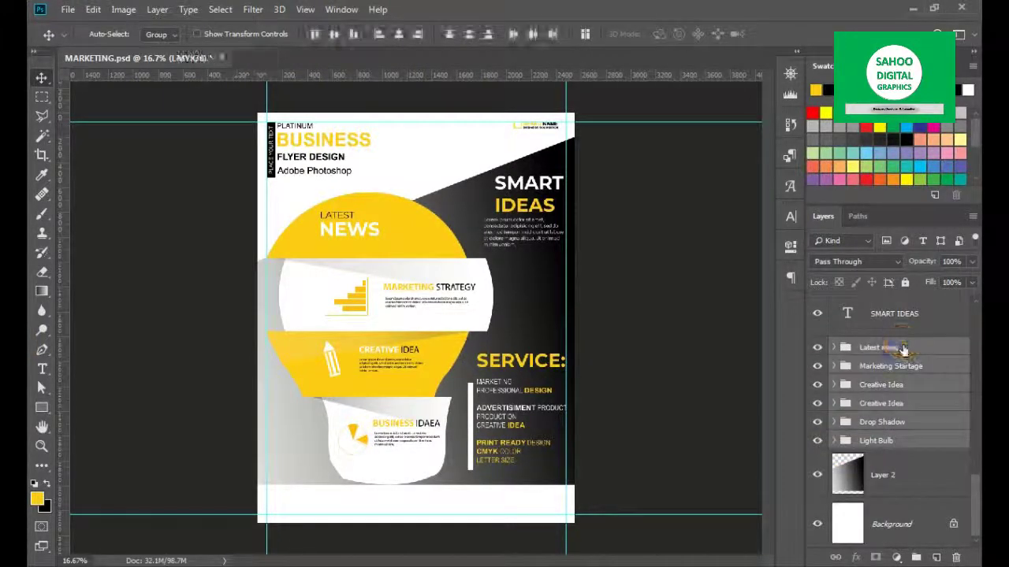
pyautogui.hotkey('ctrl', 't')
pyautogui.moveTo(493, 485); pyautogui.dragTo(398, 370)
pyautogui.press('Return')
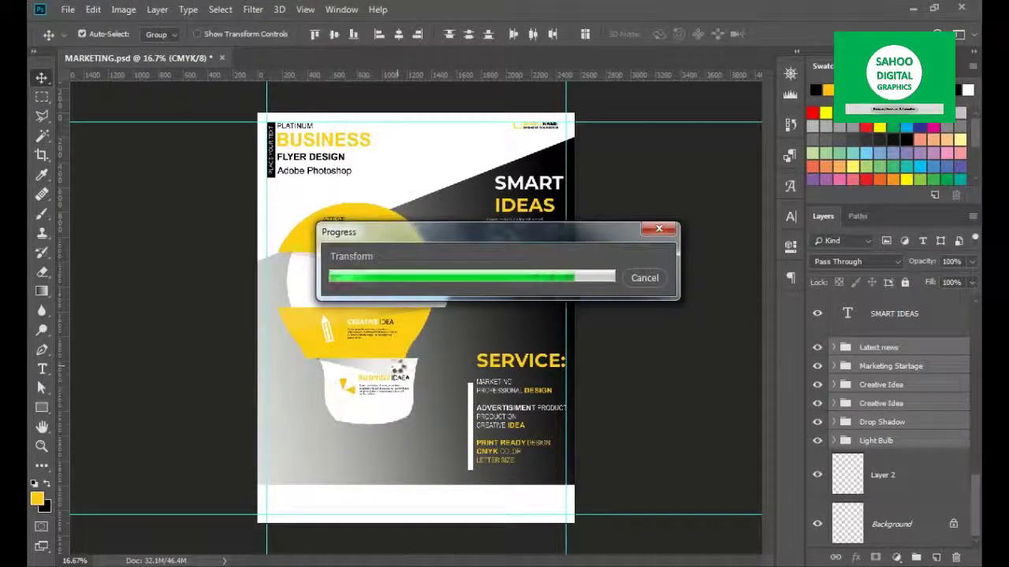
# Move the SERVICE: heading and the service list with its bar up and left
pyautogui.moveTo(521, 367); pyautogui.dragTo(496, 347)
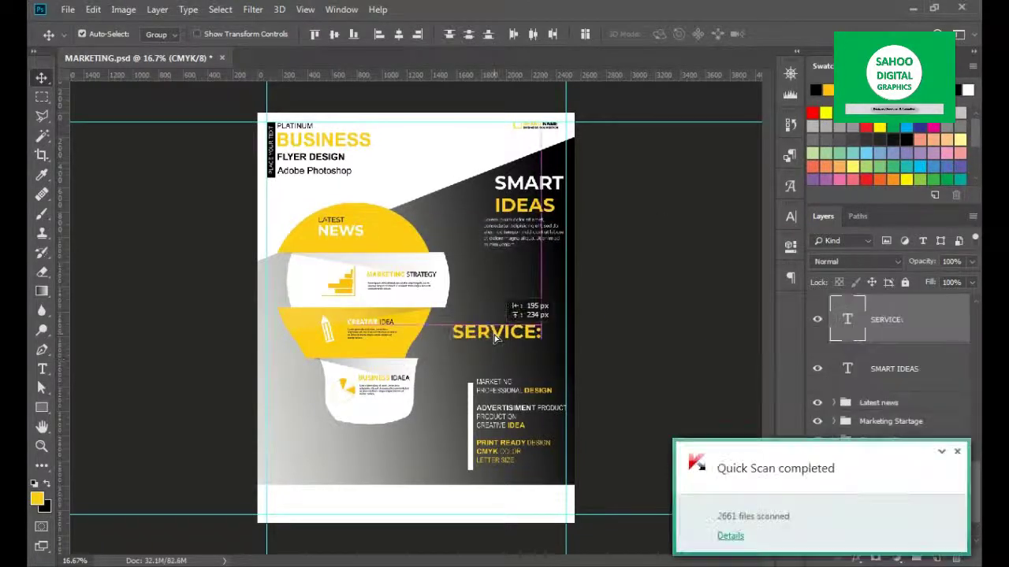
pyautogui.click(492, 386)
pyautogui.moveTo(493, 386); pyautogui.dragTo(483, 388)
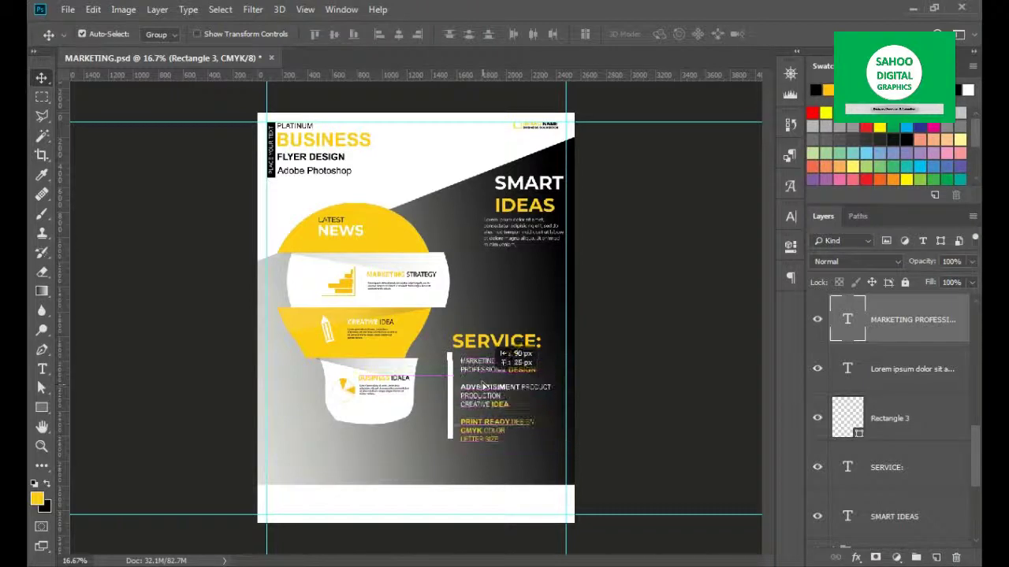
pyautogui.scroll(1, 268, 410)
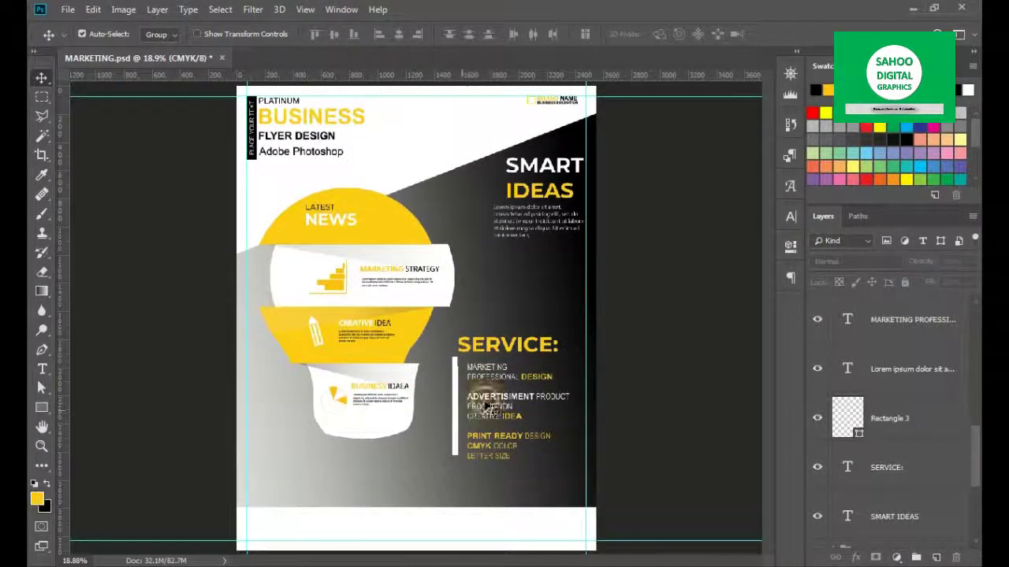
# Shift the vertical bar and SMART IDEAS block, and widen the Lorem ipsum box to reflow it
pyautogui.moveTo(456, 394); pyautogui.dragTo(469, 432)
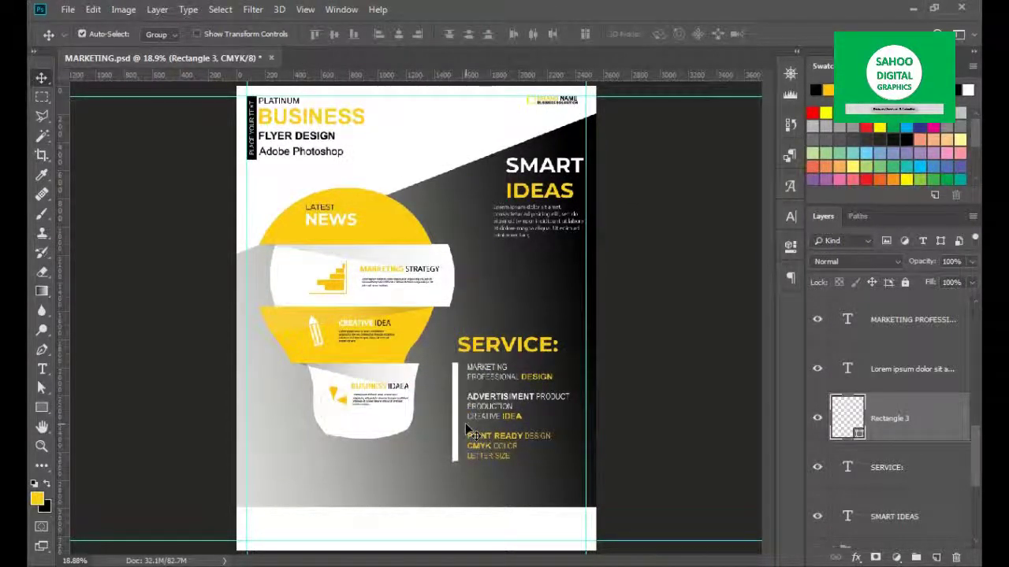
pyautogui.click(544, 177)
pyautogui.moveTo(569, 229)
pyautogui.mouseDown()
pyautogui.moveTo(544, 318)
pyautogui.moveTo(504, 315)
pyautogui.mouseUp()
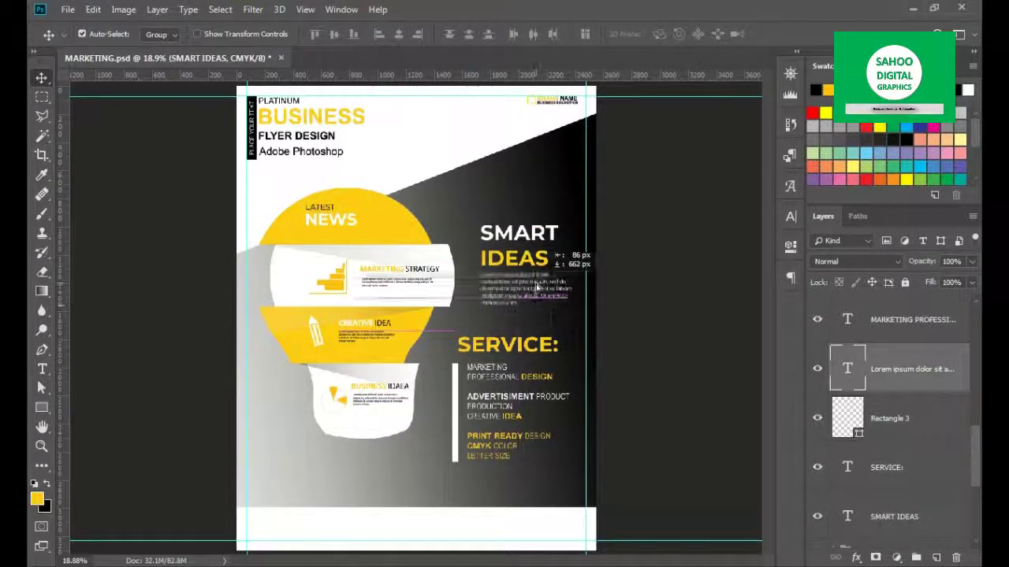
pyautogui.doubleClick(847, 368)
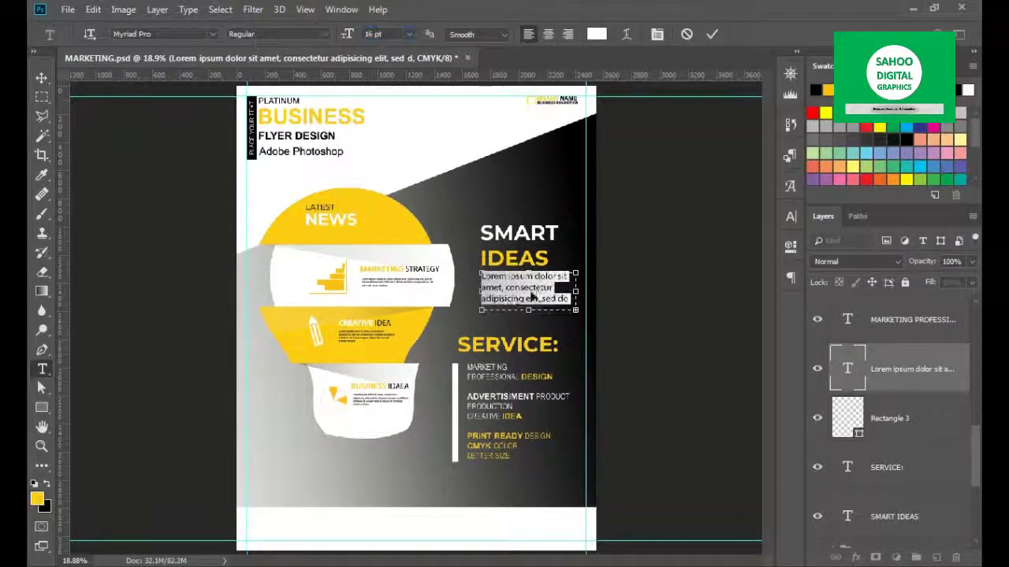
pyautogui.moveTo(532, 323); pyautogui.dragTo(527, 329)
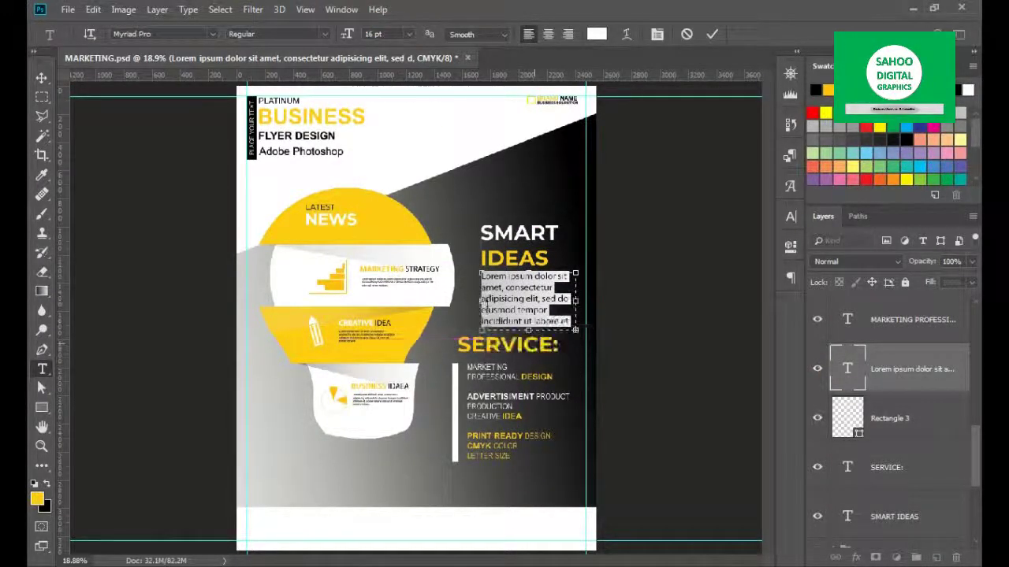
pyautogui.moveTo(479, 300); pyautogui.dragTo(465, 301)
pyautogui.hotkey('ctrl', 'Return')
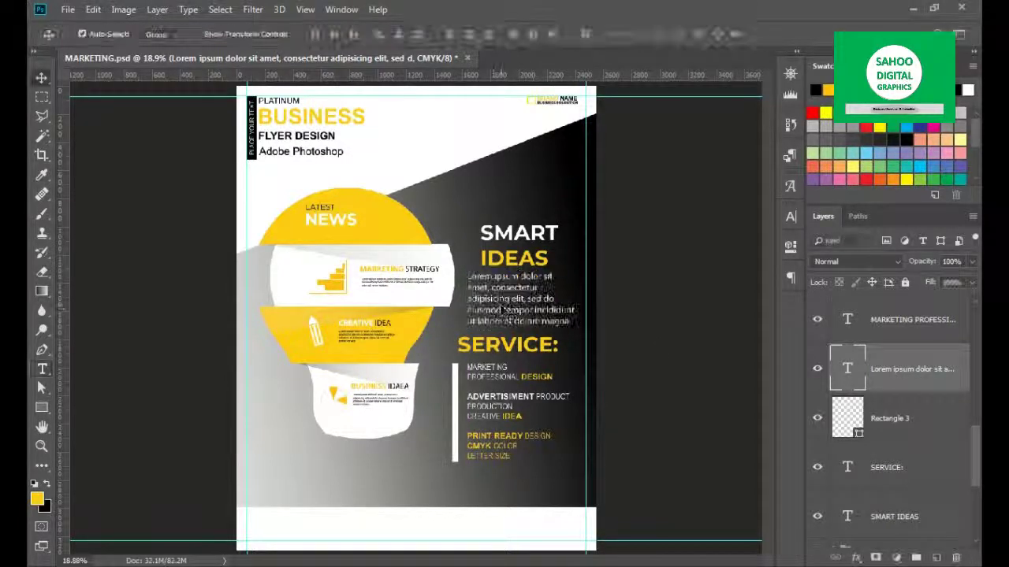
# Move SMART IDEAS up and stretch the Lorem ipsum paragraph further left
pyautogui.moveTo(548, 298)
pyautogui.mouseDown()
pyautogui.moveTo(552, 274)
pyautogui.moveTo(548, 282)
pyautogui.mouseUp()
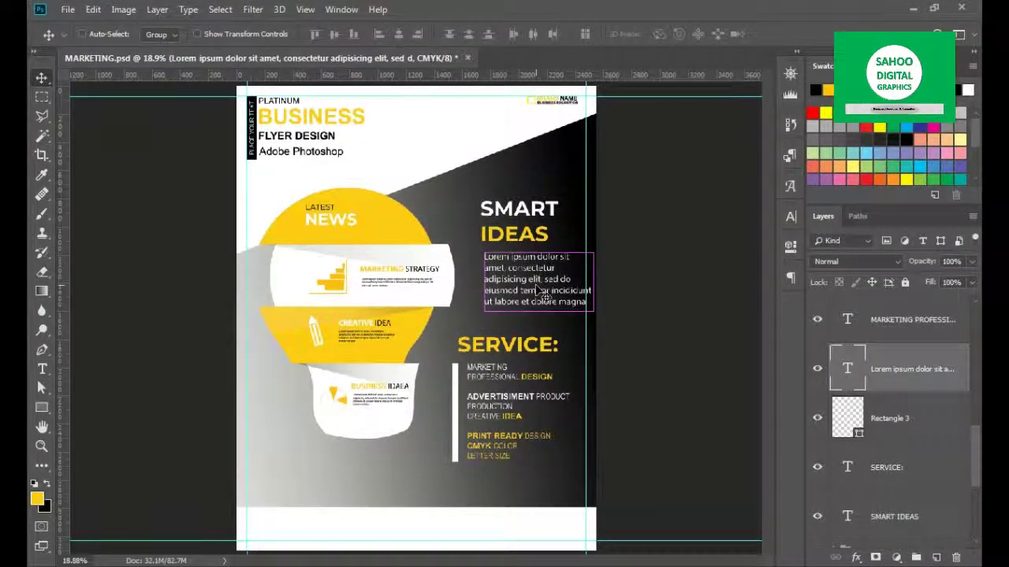
pyautogui.hotkey('ctrl', 't')
pyautogui.moveTo(484, 281); pyautogui.dragTo(433, 290)
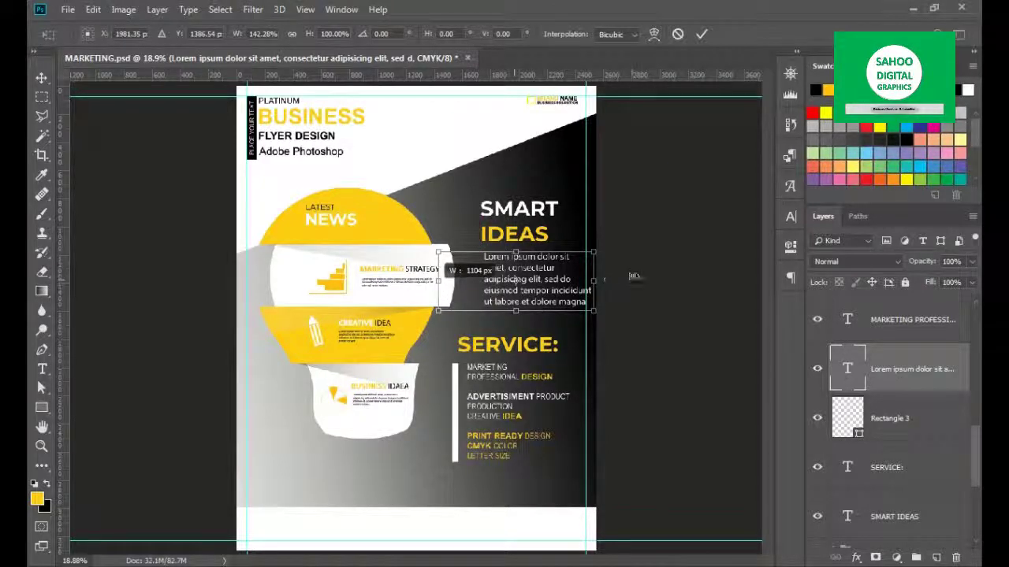
pyautogui.press('Return')
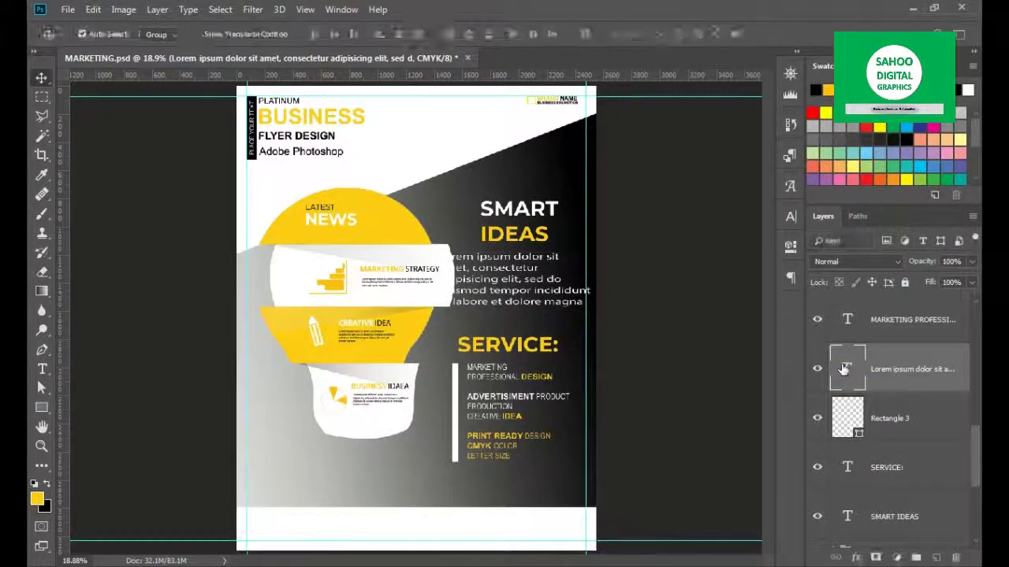
pyautogui.doubleClick(515, 279)
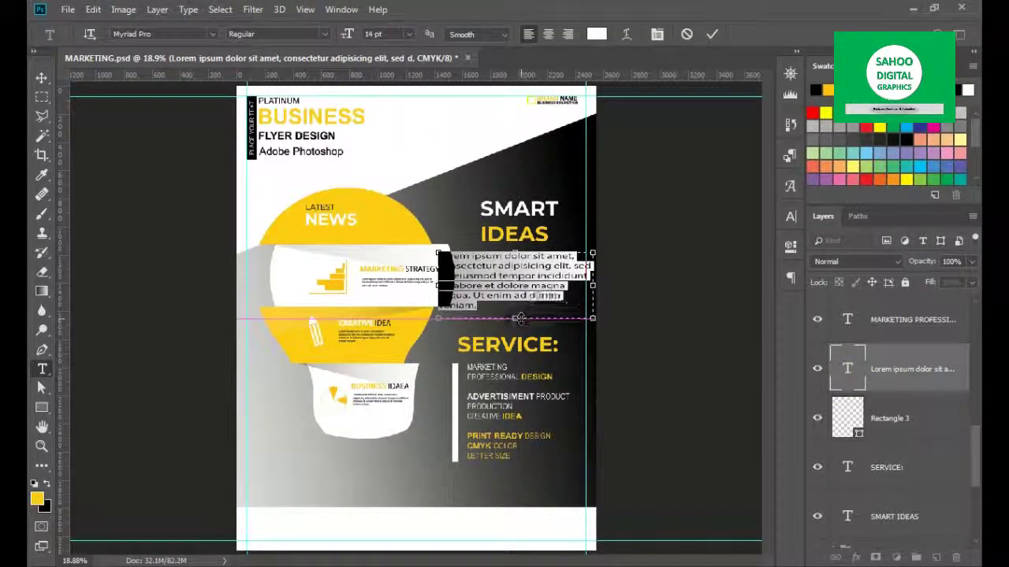
pyautogui.hotkey('ctrl', 'Return')
# Shift SMART IDEAS, the SERVICE: heading and the services list with its white bar right
pyautogui.press('v')
pyautogui.moveTo(532, 238); pyautogui.dragTo(532, 258)
pyautogui.moveTo(513, 300); pyautogui.dragTo(526, 299)
pyautogui.moveTo(492, 386); pyautogui.dragTo(526, 404)
pyautogui.moveTo(456, 410); pyautogui.dragTo(471, 417)
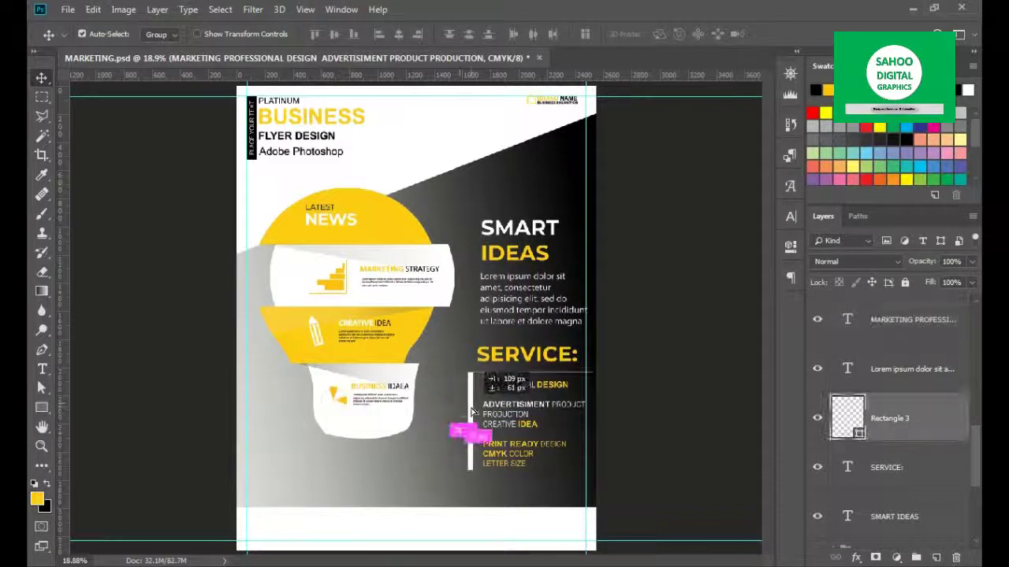
pyautogui.click(416, 488)
pyautogui.hotkey('ctrl', 't')
# Shorten the dark gradient background from its bottom, leaving a white strip below
pyautogui.moveTo(416, 509)
pyautogui.mouseDown()
pyautogui.moveTo(420, 469)
pyautogui.moveTo(425, 477)
pyautogui.mouseUp()
pyautogui.press('Return')
pyautogui.click(343, 329)
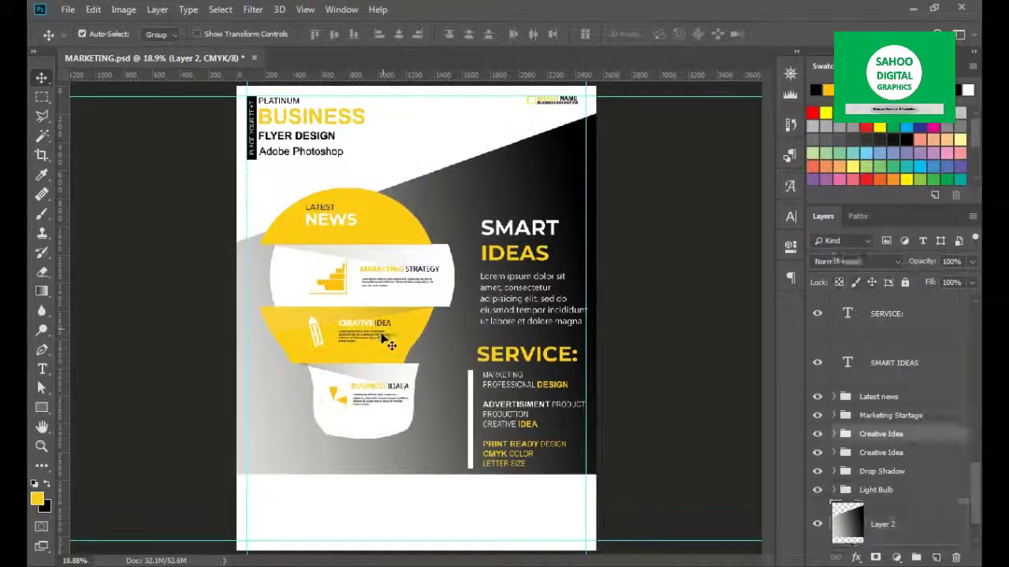
pyautogui.click(875, 489)
pyautogui.keyDown('shift'); pyautogui.click(875, 397); pyautogui.keyUp('shift')
# Enlarge the light-bulb illustration to about 107% and nudge the gradient background slightly lower
pyautogui.hotkey('ctrl', 't')
pyautogui.moveTo(461, 444)
pyautogui.mouseDown()
pyautogui.moveTo(476, 470)
pyautogui.moveTo(461, 450)
pyautogui.mouseUp()
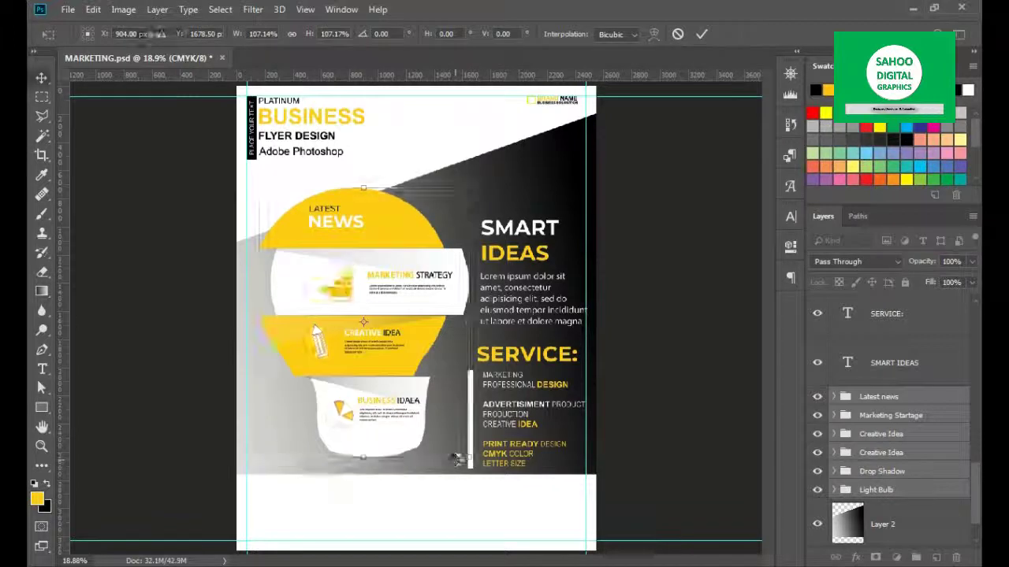
pyautogui.press('Return')
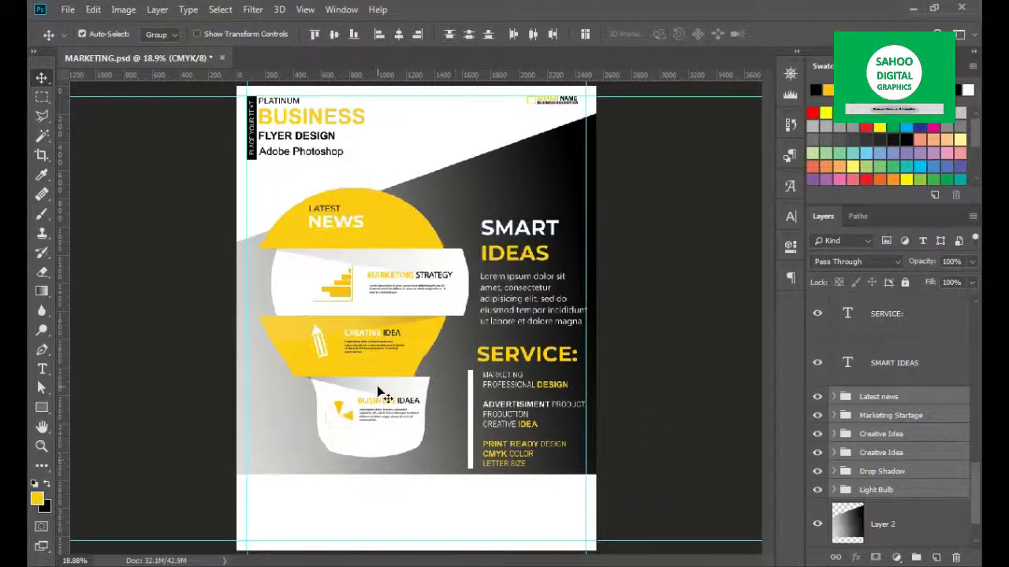
pyautogui.moveTo(422, 461); pyautogui.dragTo(400, 479)
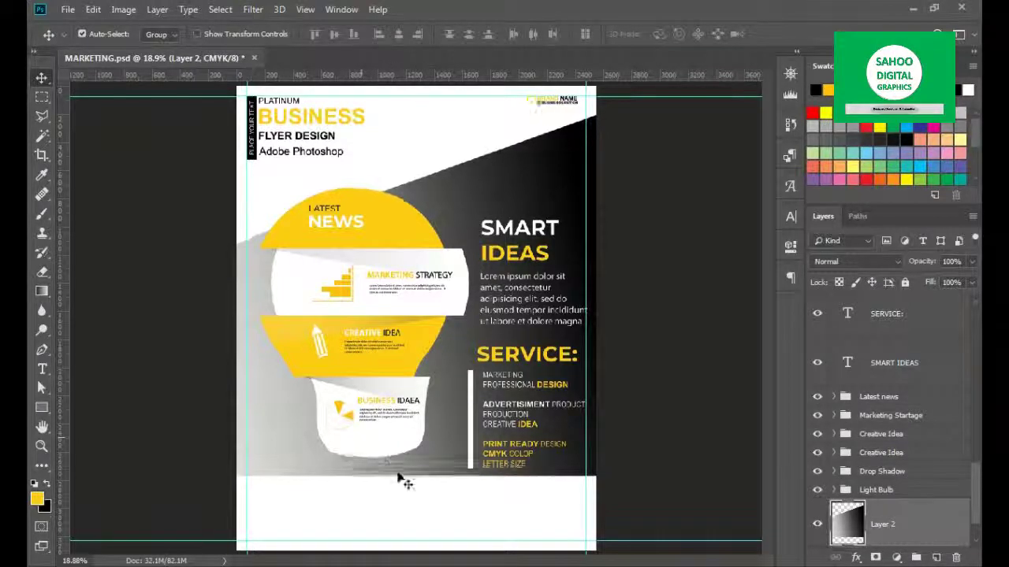
pyautogui.hotkey('shift', 'Down')
pyautogui.hotkey('shift', 'Down')
pyautogui.hotkey('shift', 'Down')
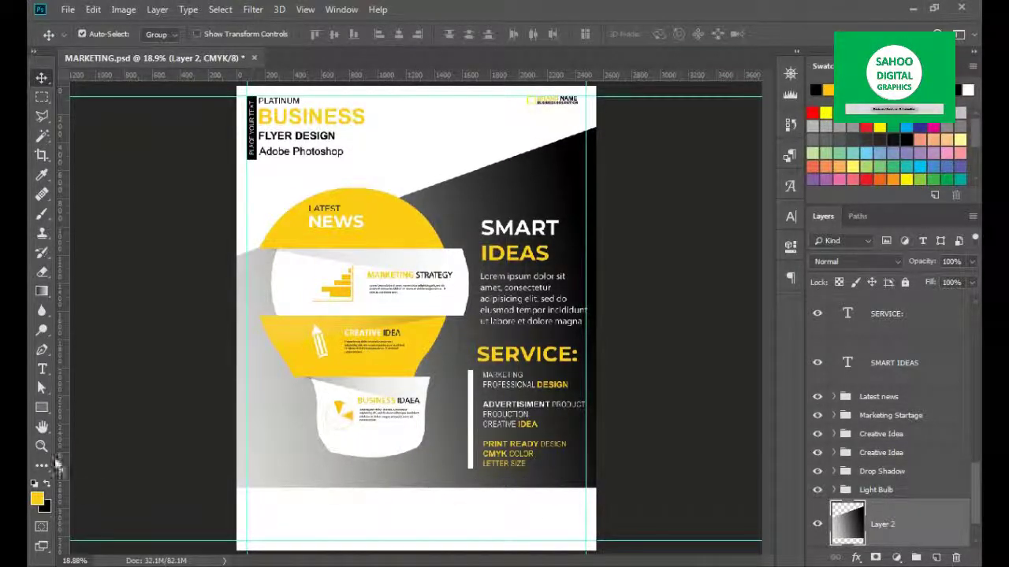
# Draw a yellow rounded-rectangle bar below the light bulb
pyautogui.rightClick(42, 408)
pyautogui.click(110, 421)
pyautogui.moveTo(330, 465); pyautogui.dragTo(406, 481)
pyautogui.click(615, 335)
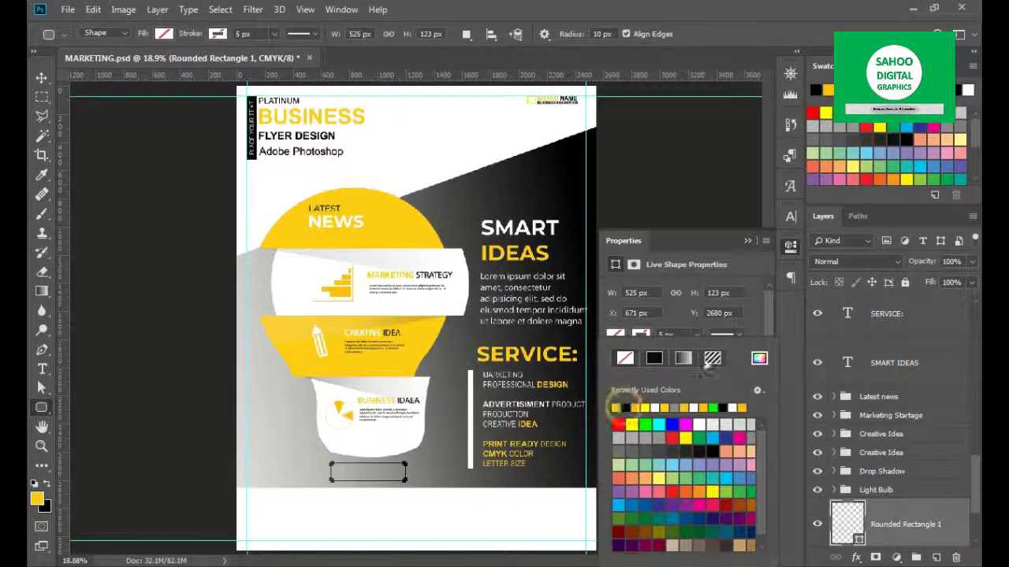
pyautogui.click(615, 408)
pyautogui.press('v')
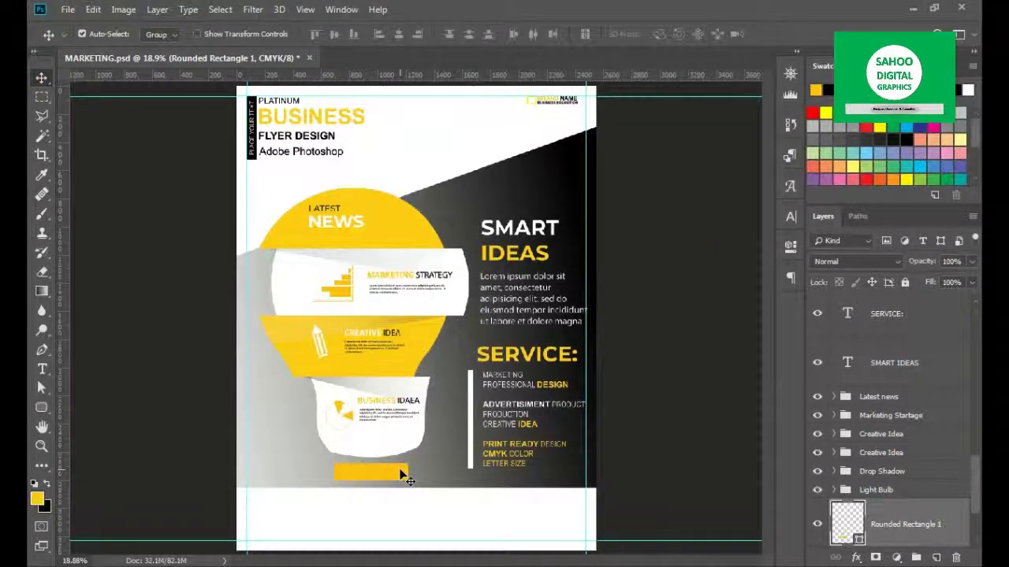
pyautogui.click(790, 246)
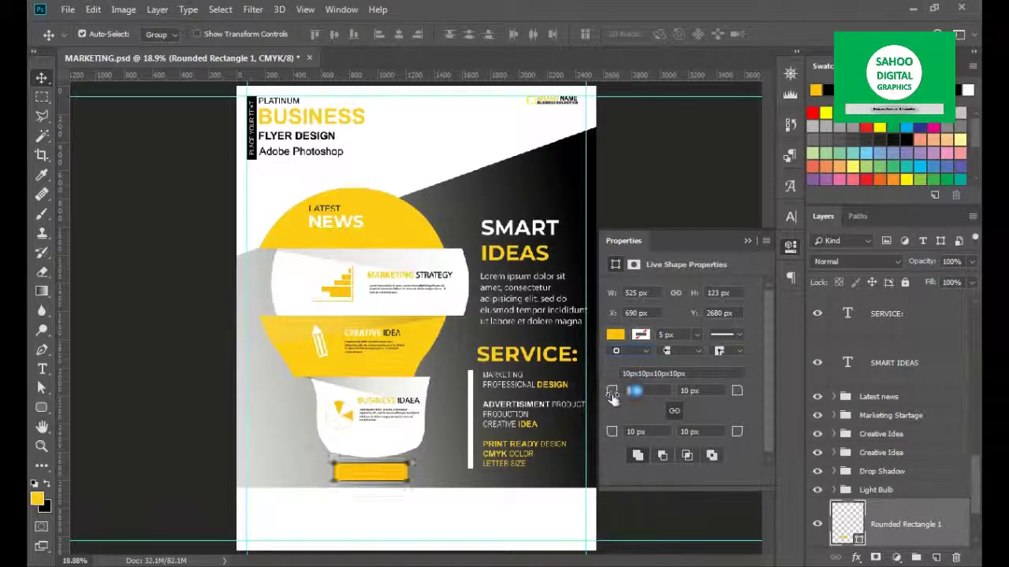
pyautogui.click(394, 473)
# Flatten the yellow bar and fill the copy beneath it with black
pyautogui.scroll(5, 394, 473)
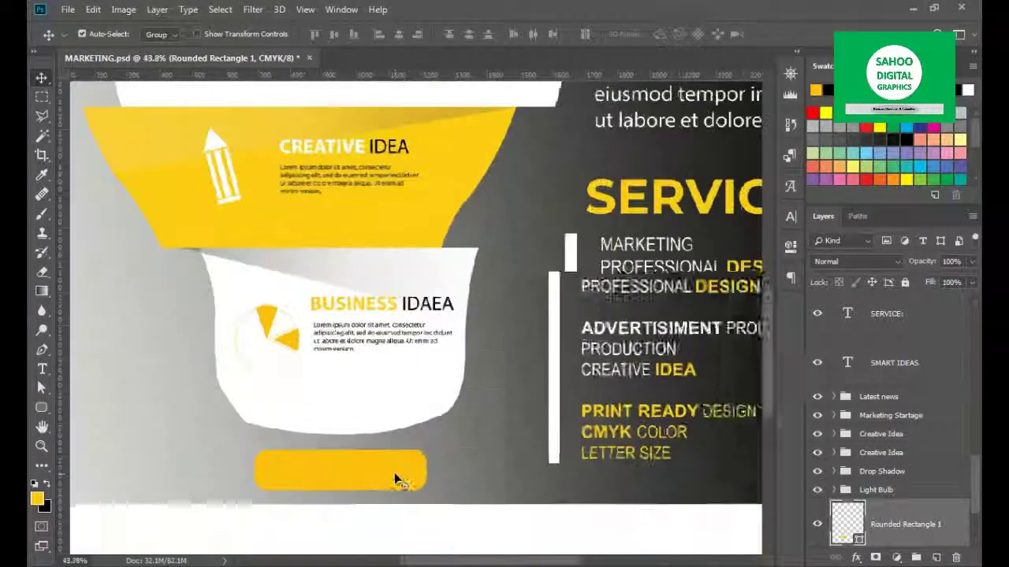
pyautogui.hotkey('ctrl', 't')
pyautogui.moveTo(345, 487)
pyautogui.mouseDown()
pyautogui.moveTo(345, 475)
pyautogui.moveTo(364, 508)
pyautogui.mouseUp()
pyautogui.press('Return')
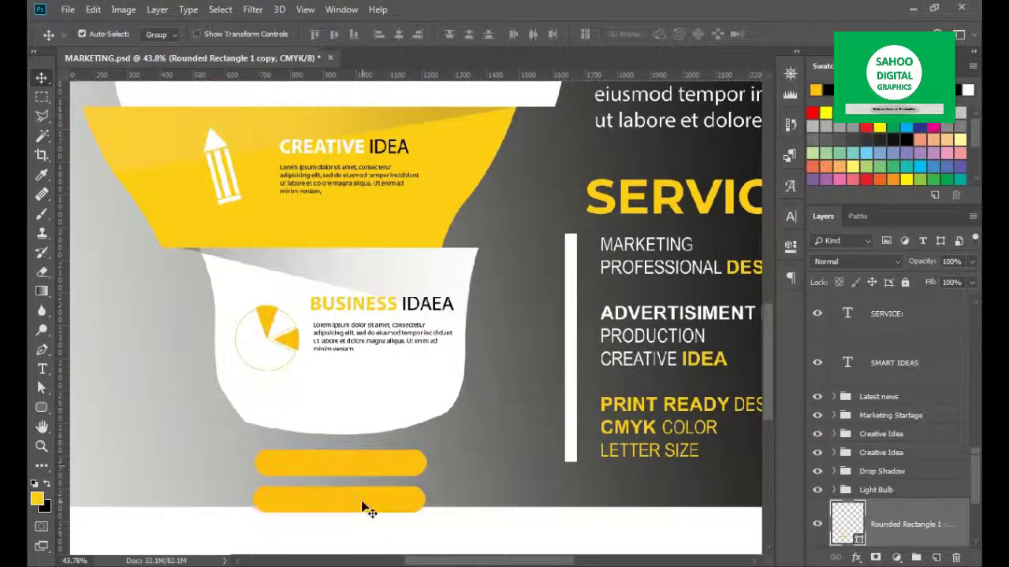
pyautogui.doubleClick(857, 538)
pyautogui.press('Escape')
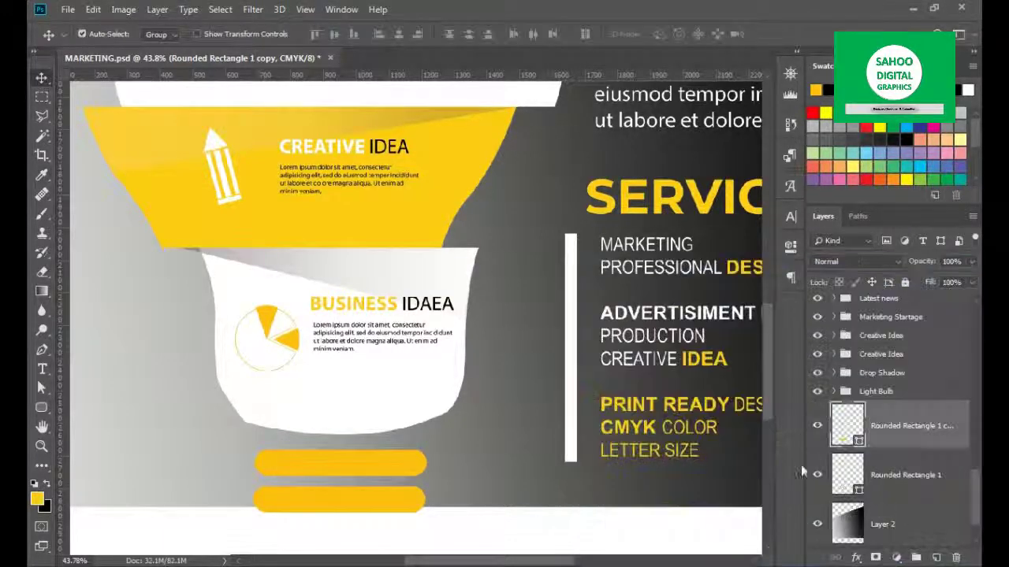
pyautogui.doubleClick(864, 426)
pyautogui.click(589, 493)
pyautogui.click(924, 297)
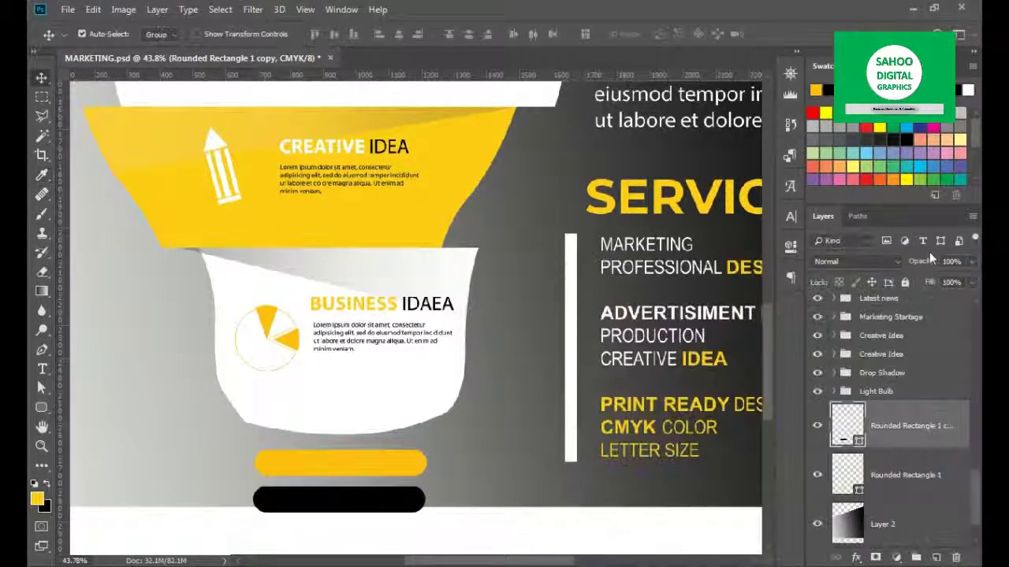
# Set the black bar's width to 514 in its shape properties
pyautogui.click(792, 247)
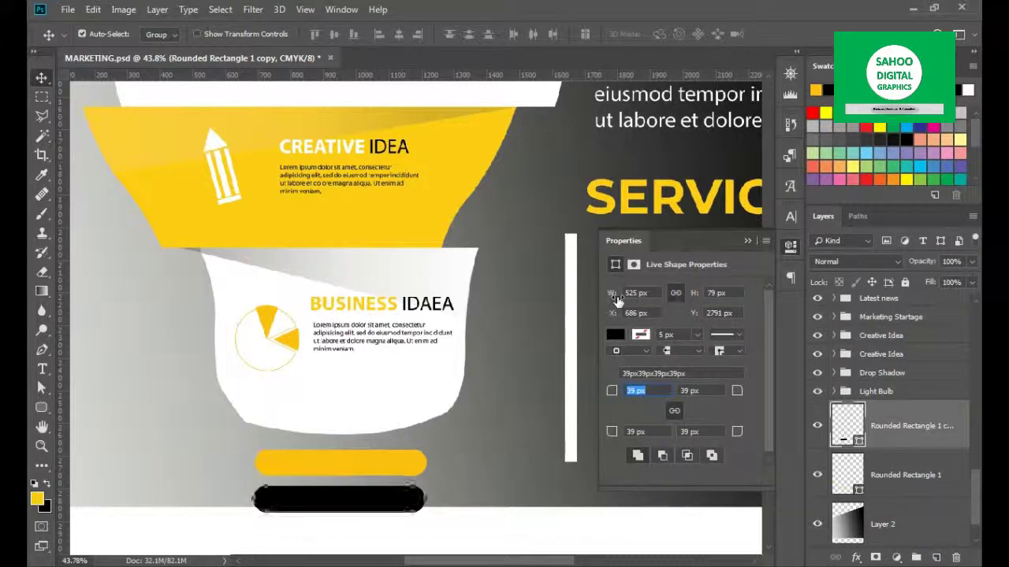
pyautogui.write('514')
pyautogui.press('Return')
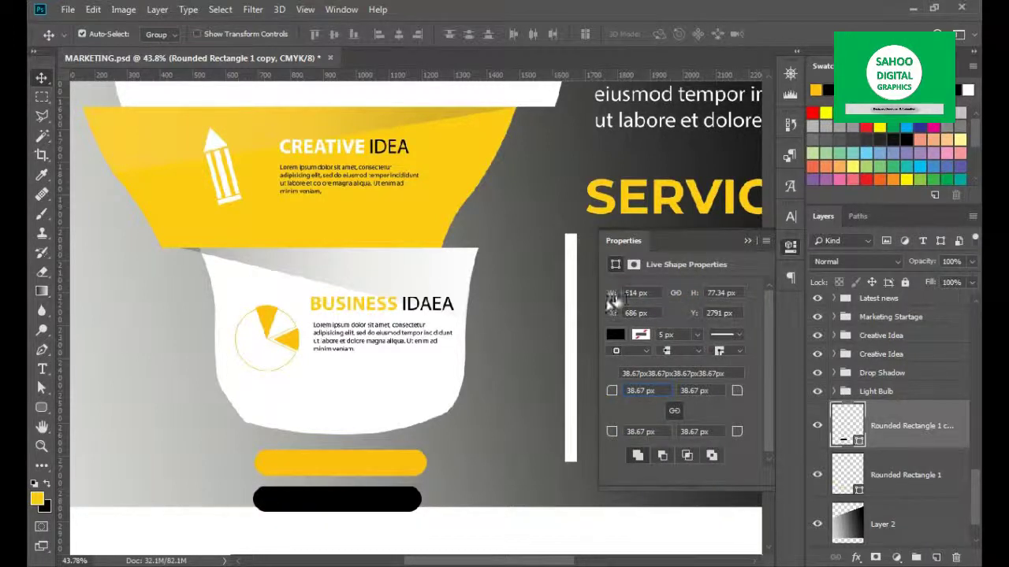
pyautogui.click(791, 247)
pyautogui.keyDown('shift'); pyautogui.click(893, 470); pyautogui.keyUp('shift')
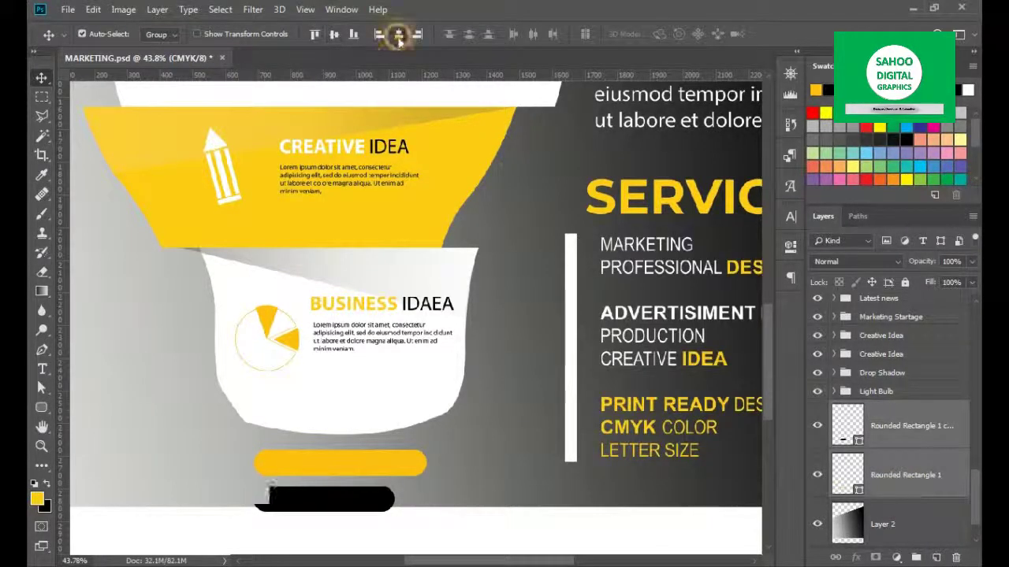
pyautogui.click(895, 430)
# Duplicate the black bar below it as a narrower yellow bar
pyautogui.hotkey('ctrl', 'j')
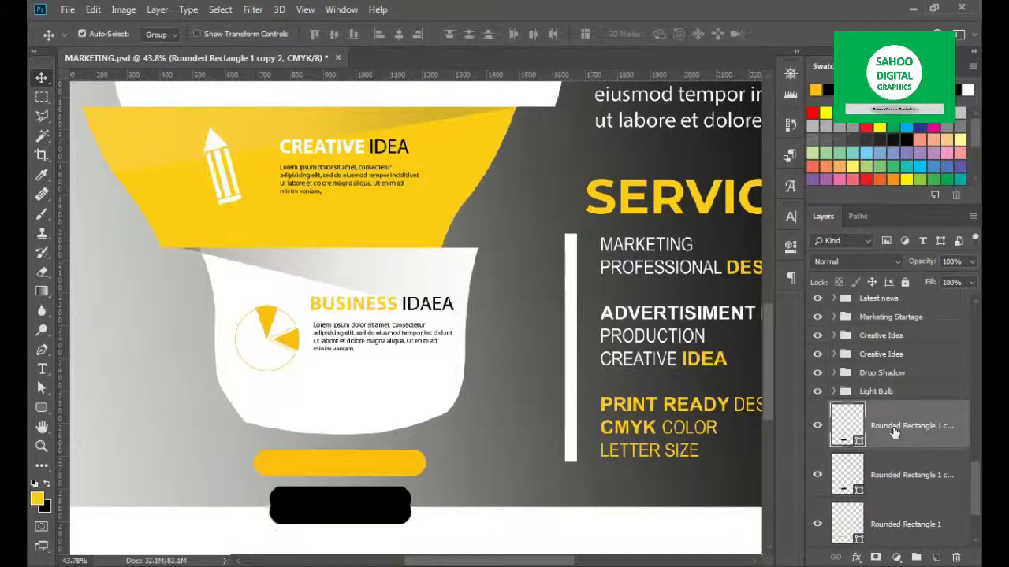
pyautogui.hotkey('shift', 'Down')
pyautogui.hotkey('shift', 'Down')
pyautogui.hotkey('shift', 'Down')
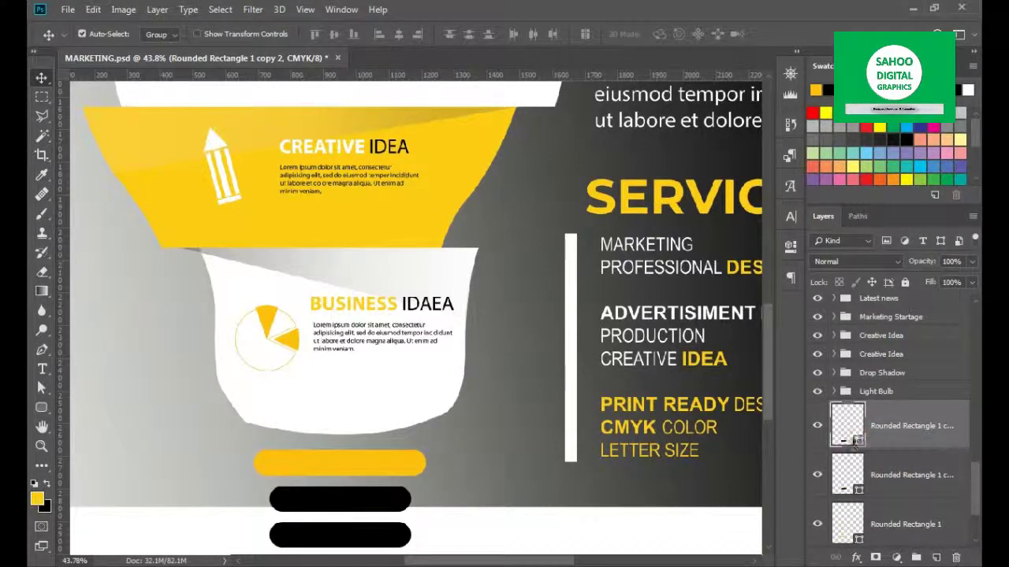
pyautogui.doubleClick(855, 443)
pyautogui.click(383, 464)
pyautogui.press('Return')
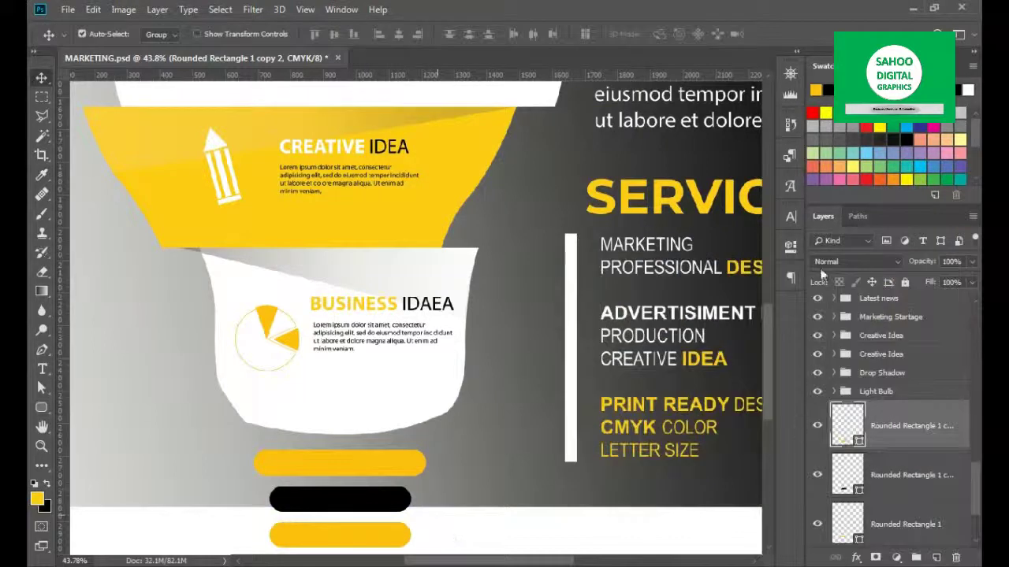
pyautogui.click(791, 245)
pyautogui.moveTo(607, 291); pyautogui.dragTo(588, 290)
pyautogui.click(791, 245)
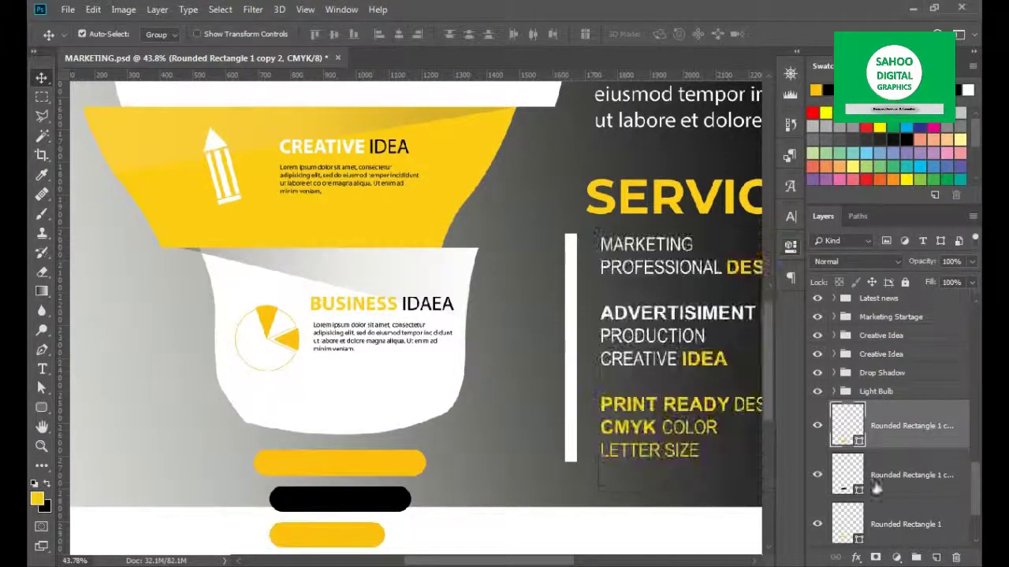
# Group the three bars into a group named Button
pyautogui.keyDown('shift'); pyautogui.click(875, 487); pyautogui.keyUp('shift')
pyautogui.hotkey('ctrl', 'g')
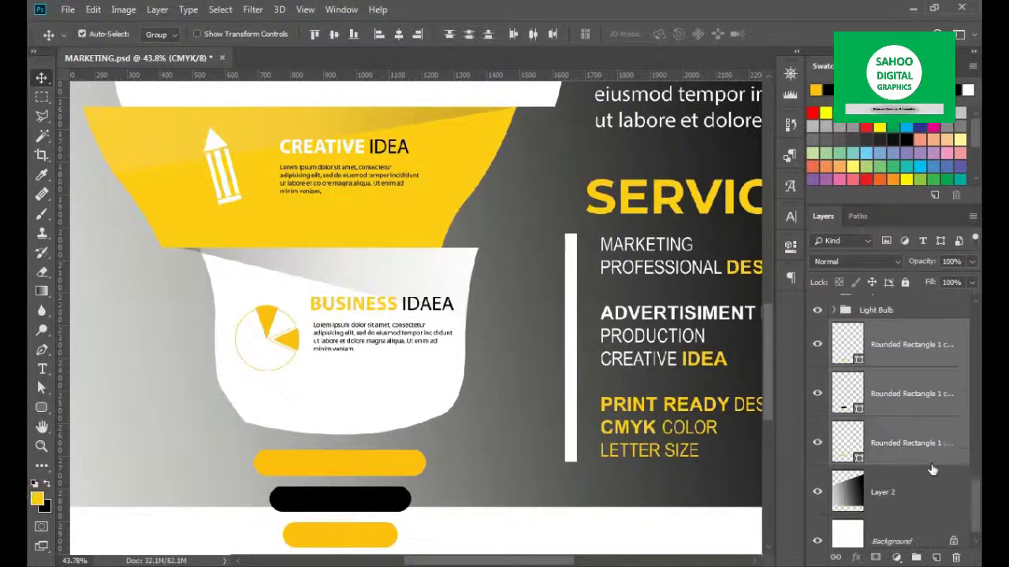
pyautogui.doubleClick(906, 440)
pyautogui.write('Button')
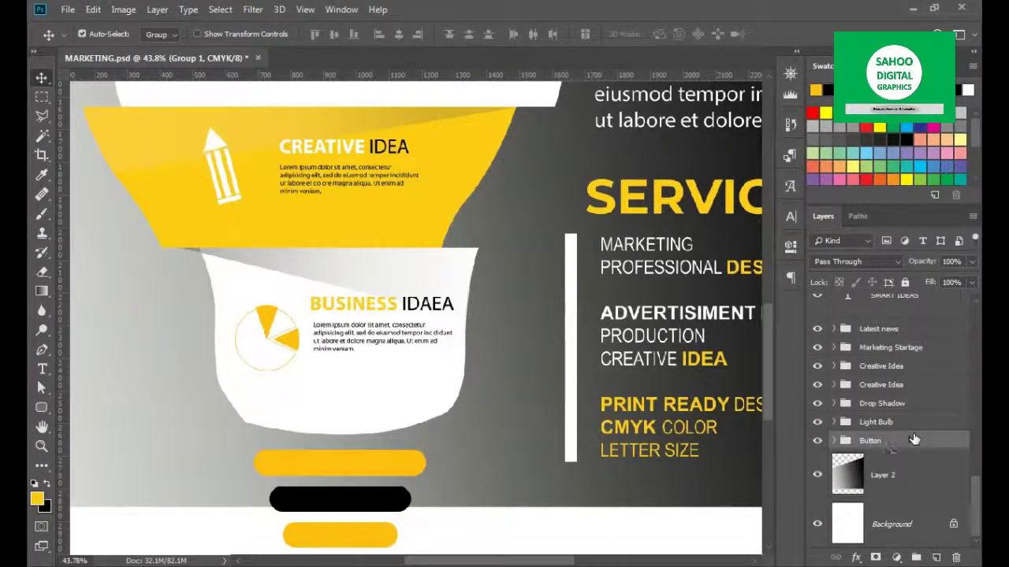
pyautogui.hotkey('ctrl', '0')
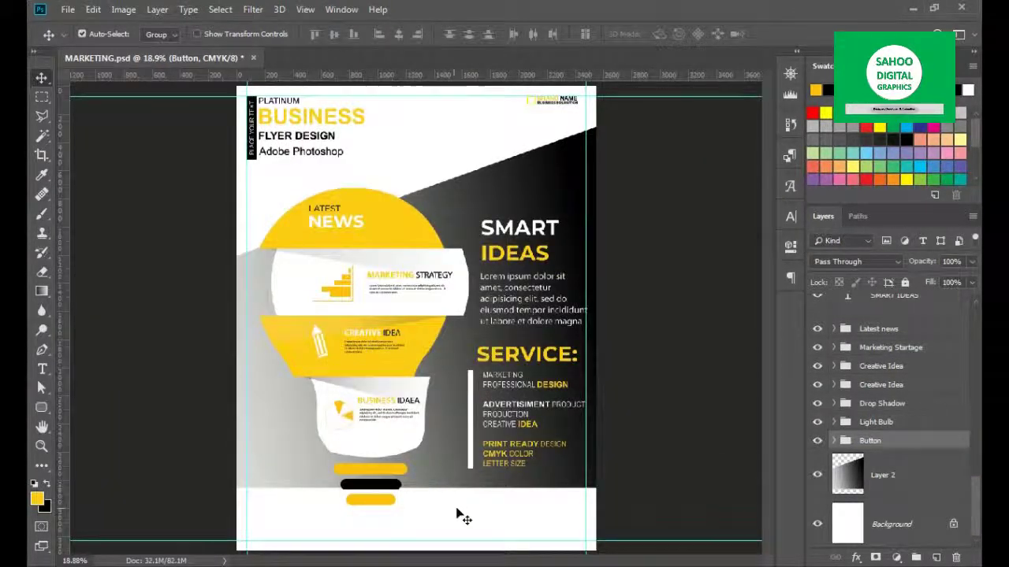
# Open the QR code file from H:\Adobe Photoshop\Photoshop Icon
pyautogui.click(68, 11)
pyautogui.click(87, 43)
pyautogui.scroll(-3, 189, 300)
pyautogui.click(202, 342)
pyautogui.doubleClick(307, 205)
pyautogui.doubleClick(315, 288)
pyautogui.click(519, 142)
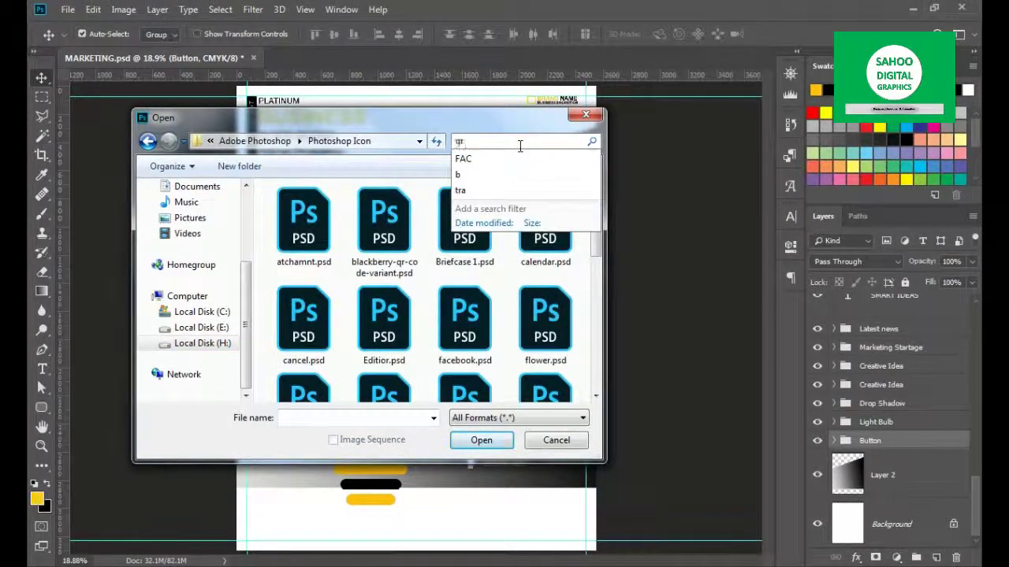
pyautogui.click(304, 248)
pyautogui.click(479, 439)
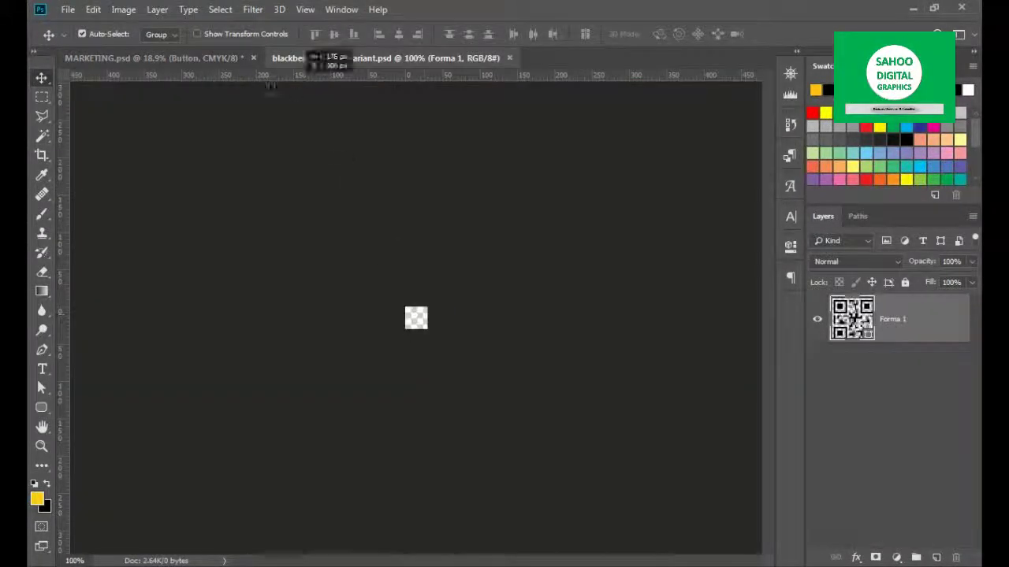
# Drag the QR code layer into the flyer and resize it
pyautogui.moveTo(323, 60)
pyautogui.mouseDown()
pyautogui.moveTo(563, 518)
pyautogui.moveTo(573, 484)
pyautogui.mouseUp()
pyautogui.hotkey('ctrl', 't')
pyautogui.press('Return')
# Add a CALL NOW text line at 18 pt at the flyer's bottom-left
pyautogui.press('t')
pyautogui.click(246, 533)
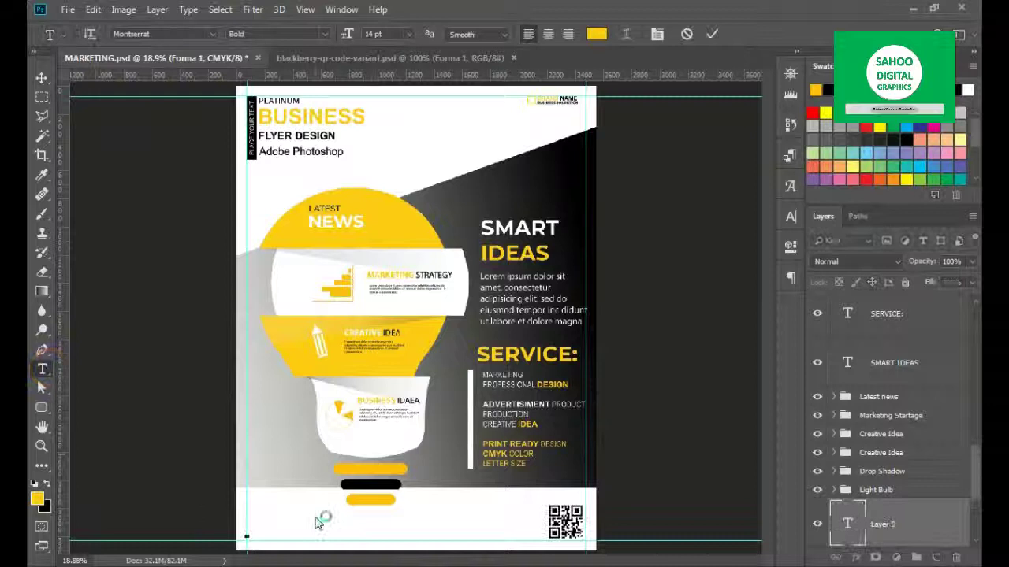
pyautogui.click(408, 34)
pyautogui.click(388, 156)
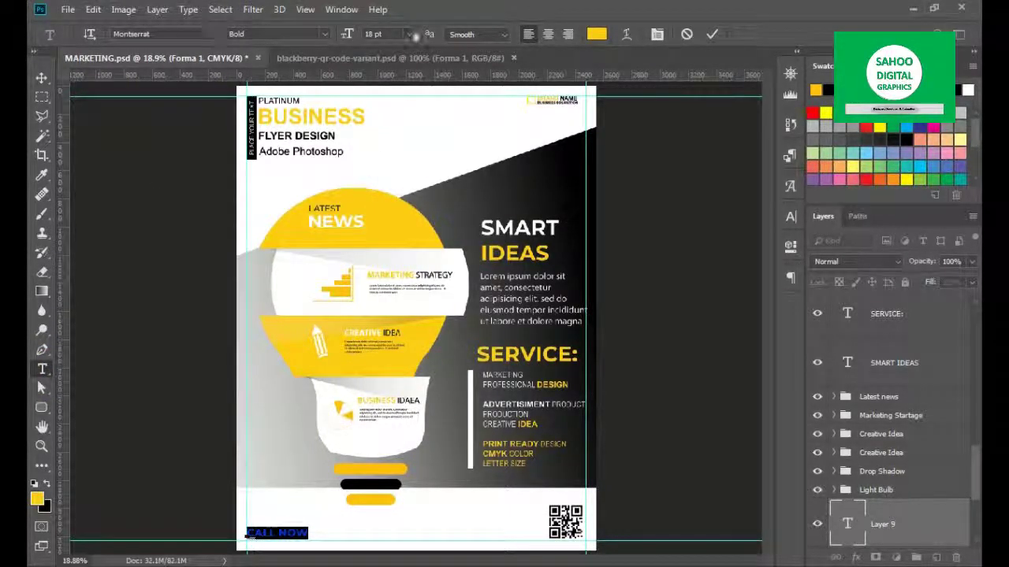
pyautogui.hotkey('ctrl', 'Return')
# Make the CALL NOW text black in the Medium font style
pyautogui.click(790, 217)
pyautogui.click(745, 306)
pyautogui.click(599, 489)
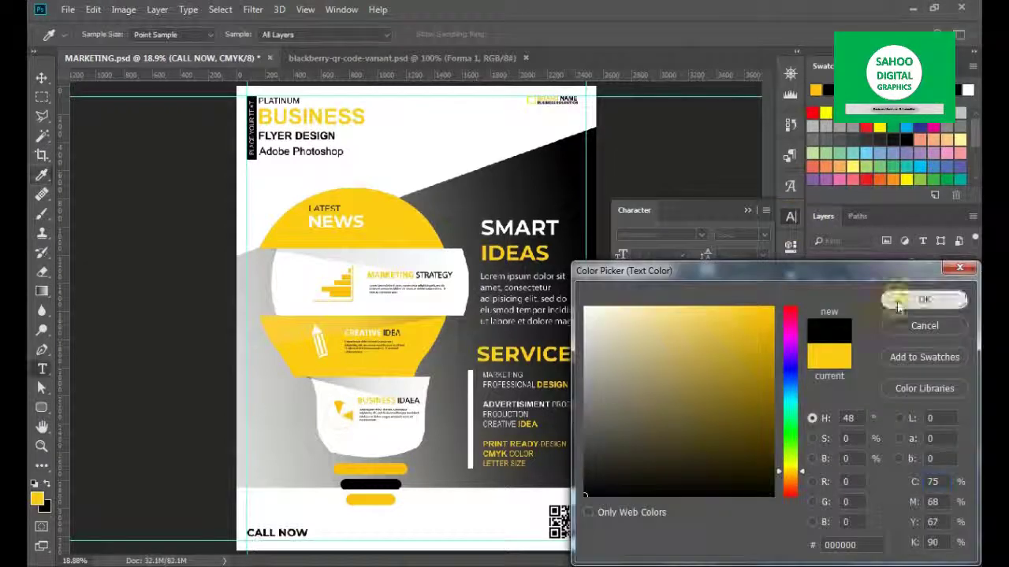
pyautogui.click(923, 295)
pyautogui.click(741, 235)
pyautogui.click(741, 235)
pyautogui.click(744, 265)
pyautogui.click(791, 217)
# Duplicate CALL NOW, move it to the bottom centre, and change it to '9 AM- 5 PM'
pyautogui.hotkey('ctrl', 'j')
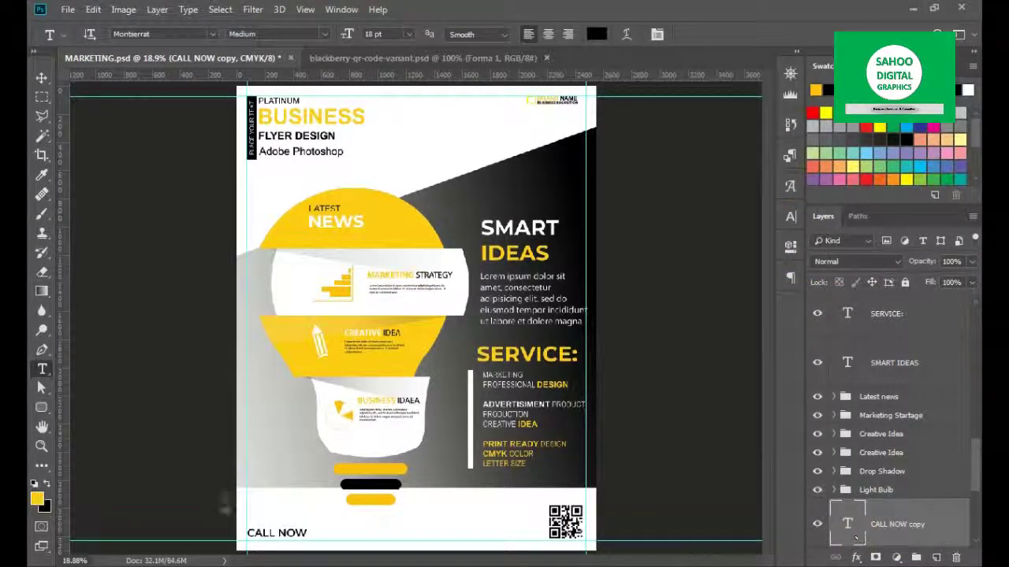
pyautogui.moveTo(277, 532); pyautogui.dragTo(394, 532)
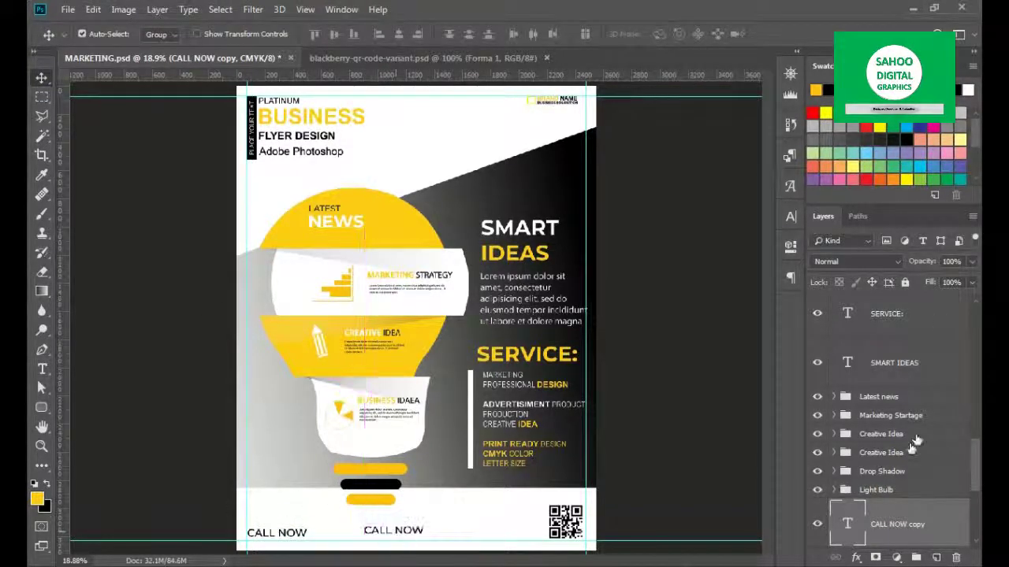
pyautogui.doubleClick(857, 518)
pyautogui.write('9 AM- 5 PM')
pyautogui.hotkey('ctrl', 'Return')
# Duplicate the hours text and change its wording to the phone number
pyautogui.press('v')
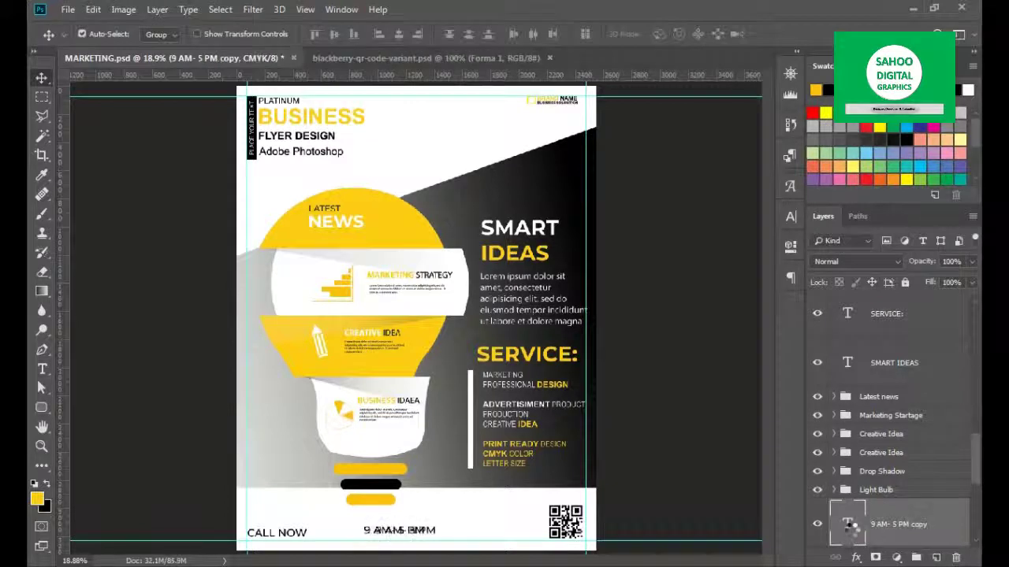
pyautogui.doubleClick(858, 522)
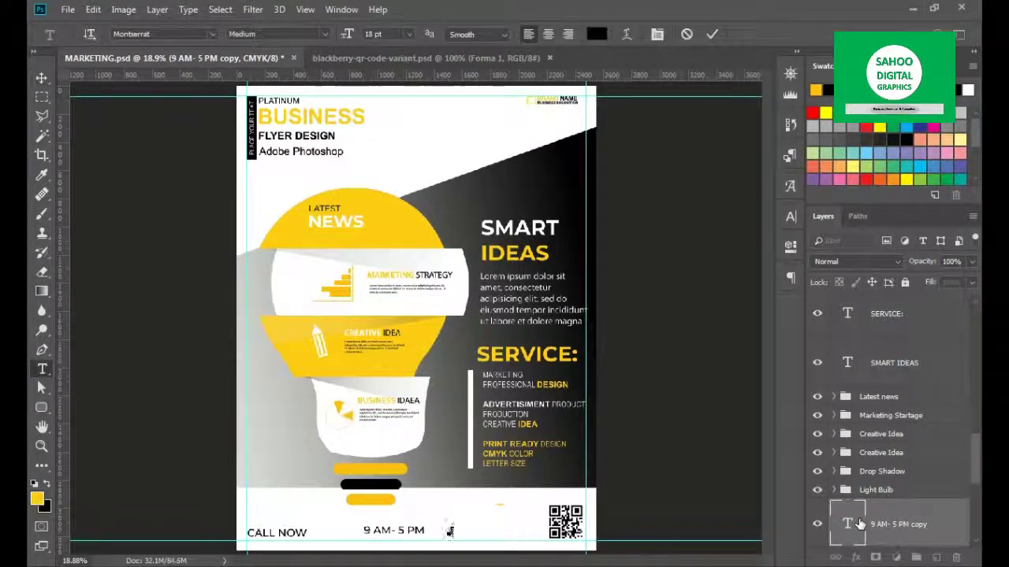
pyautogui.click(487, 531)
pyautogui.hotkey('ctrl', 'Return')
# Set the phone number to Myriad Pro Bold at 18 pt
pyautogui.press('v')
pyautogui.click(791, 217)
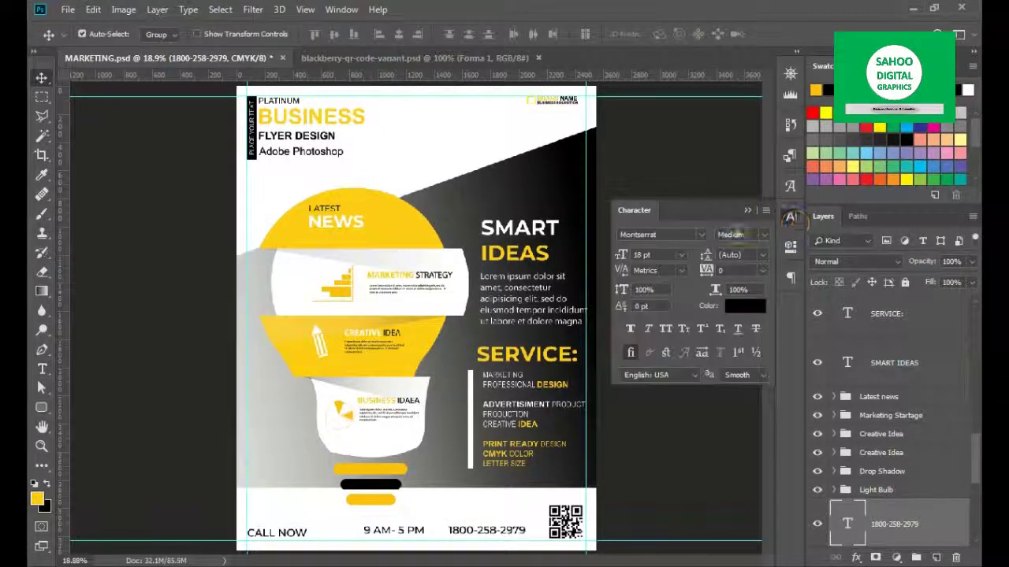
pyautogui.click(696, 234)
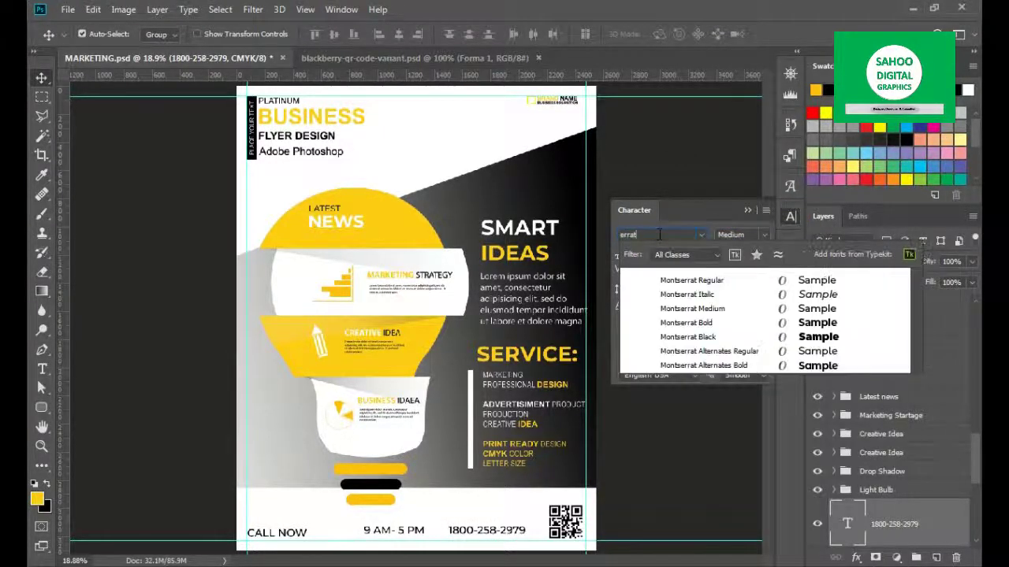
pyautogui.write('Mmy')
pyautogui.click(842, 319)
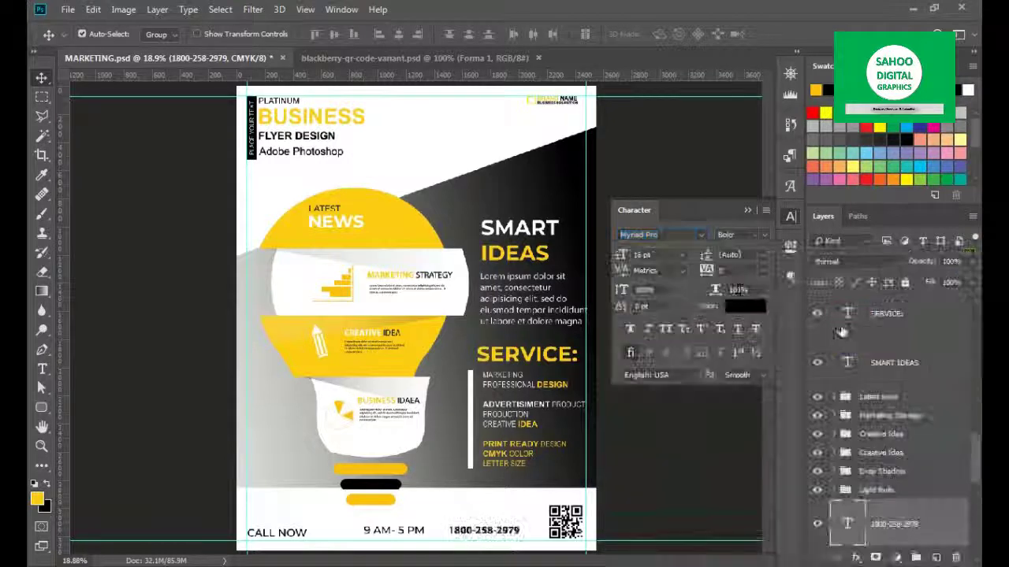
pyautogui.click(681, 254)
pyautogui.click(648, 254)
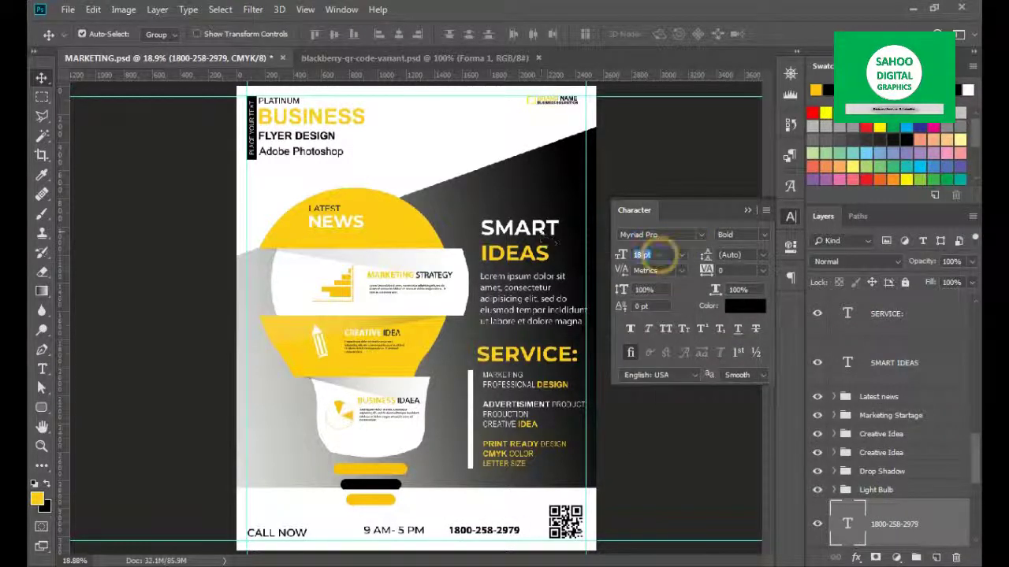
pyautogui.click(747, 210)
# Stack CALL NOW, the hours and the phone number beside the QR code
pyautogui.moveTo(519, 542); pyautogui.dragTo(527, 545)
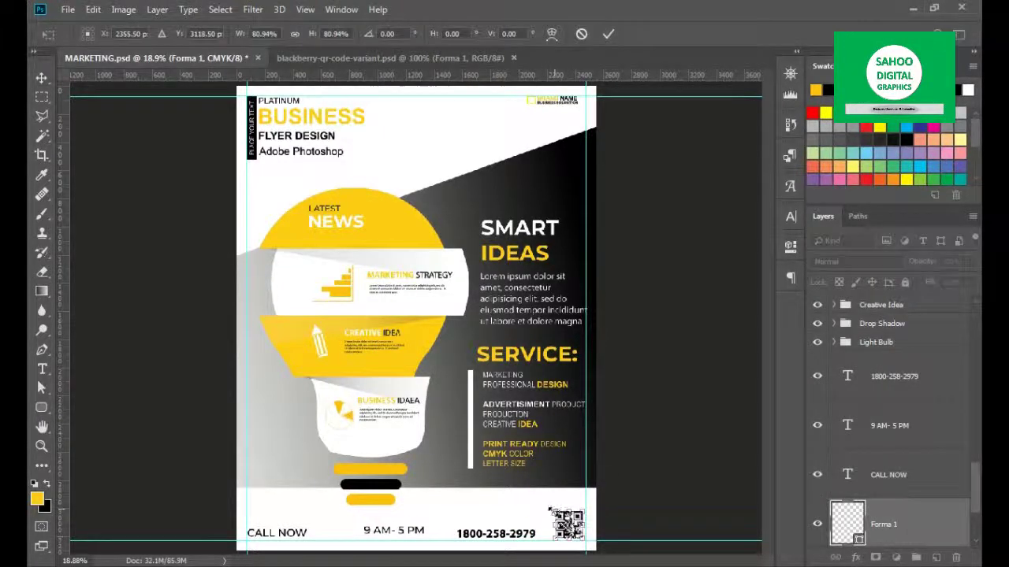
pyautogui.moveTo(525, 543)
pyautogui.mouseDown()
pyautogui.moveTo(538, 532)
pyautogui.moveTo(544, 544)
pyautogui.mouseUp()
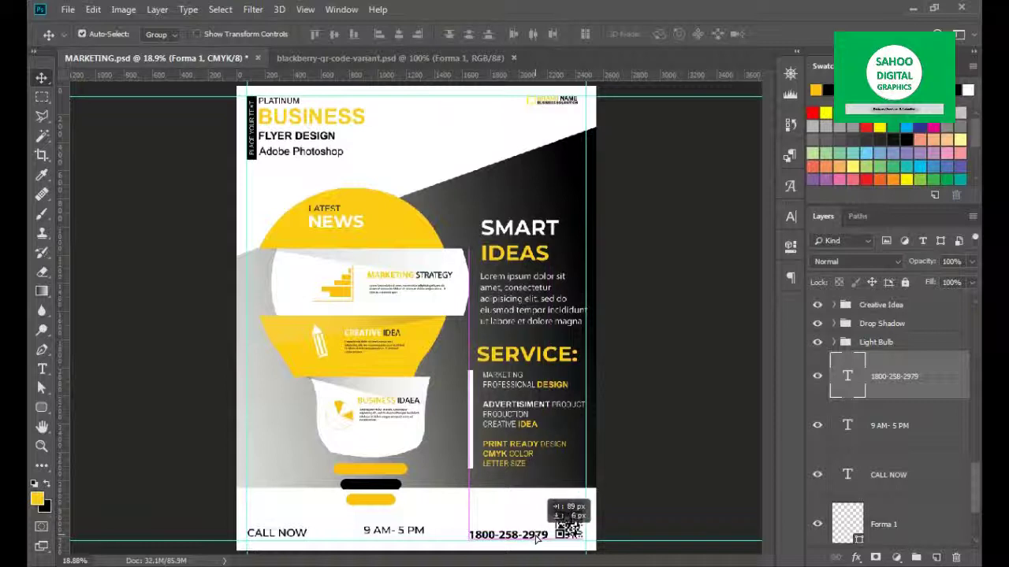
pyautogui.moveTo(402, 538); pyautogui.dragTo(523, 525)
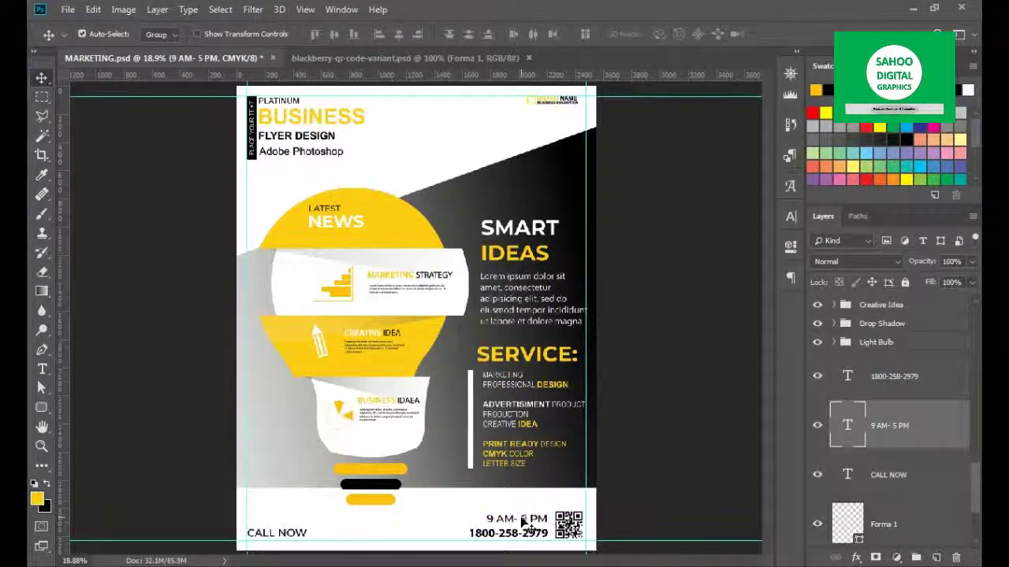
pyautogui.moveTo(294, 535); pyautogui.dragTo(532, 511)
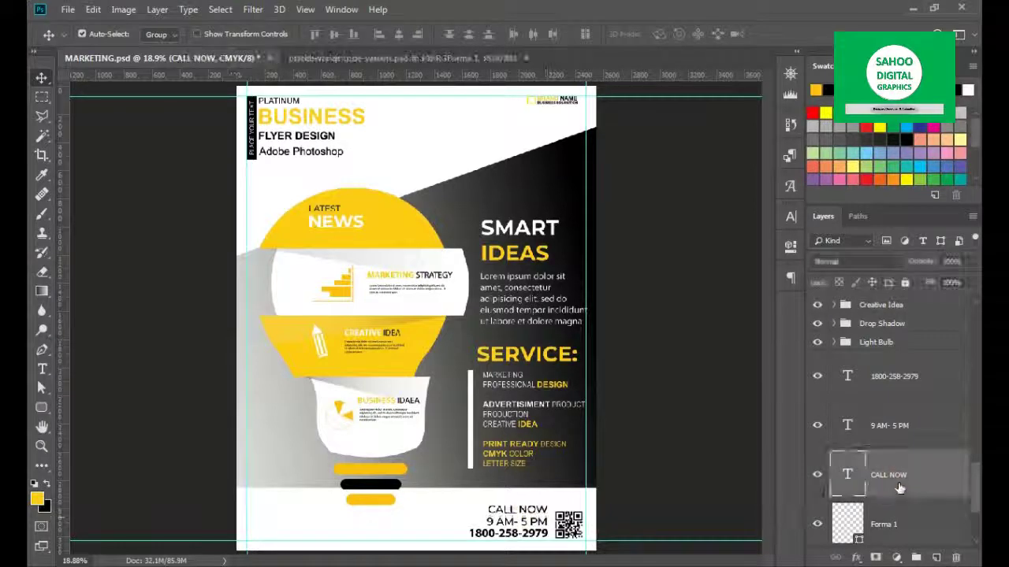
# Enlarge the QR code up and to the left
pyautogui.click(544, 525)
pyautogui.click(565, 522)
pyautogui.hotkey('ctrl', 't')
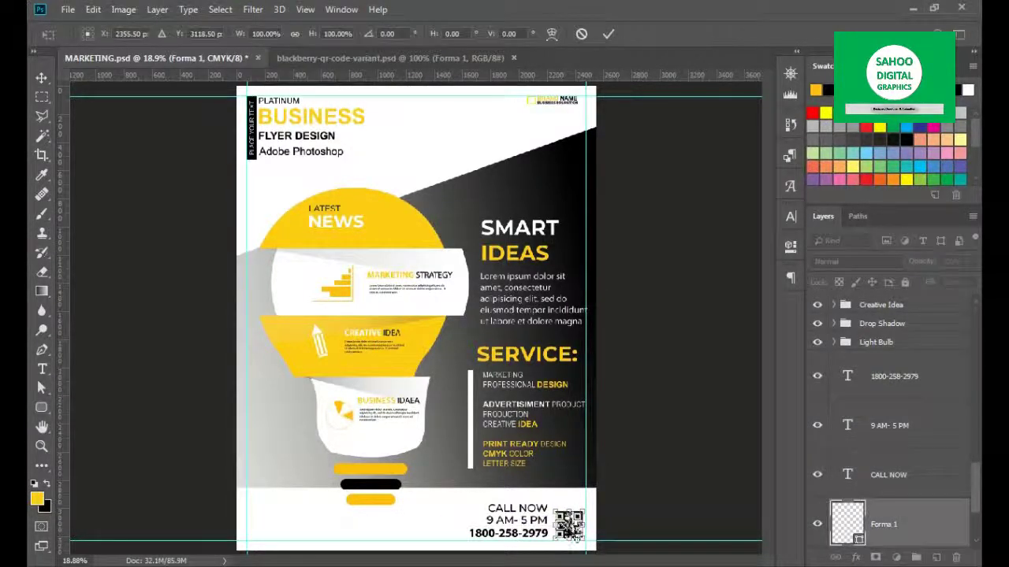
pyautogui.scroll(3, 566, 522)
pyautogui.moveTo(535, 485); pyautogui.dragTo(532, 465)
pyautogui.press('Return')
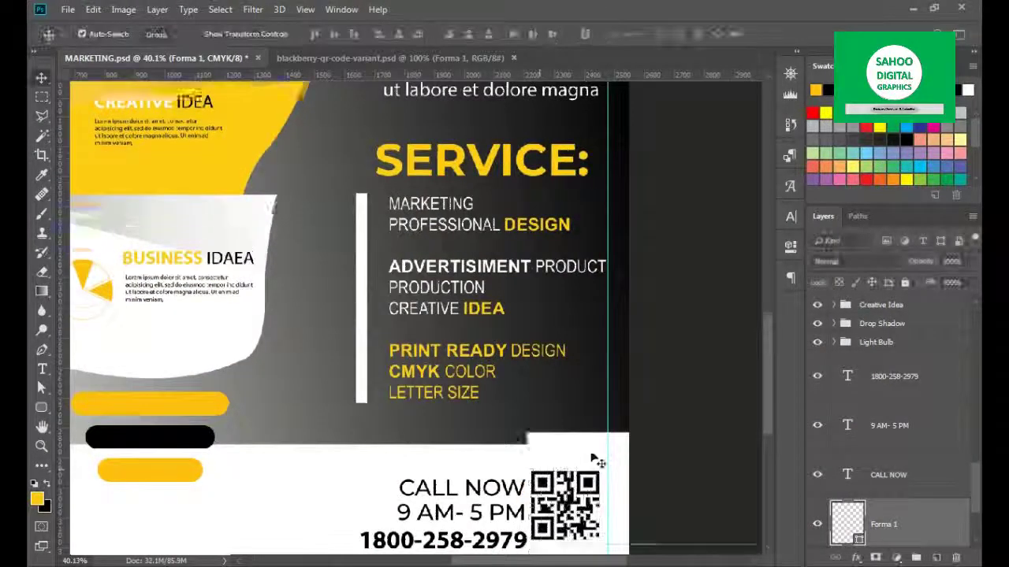
pyautogui.scroll(-1, 592, 457)
pyautogui.hotkey('ctrl', 't')
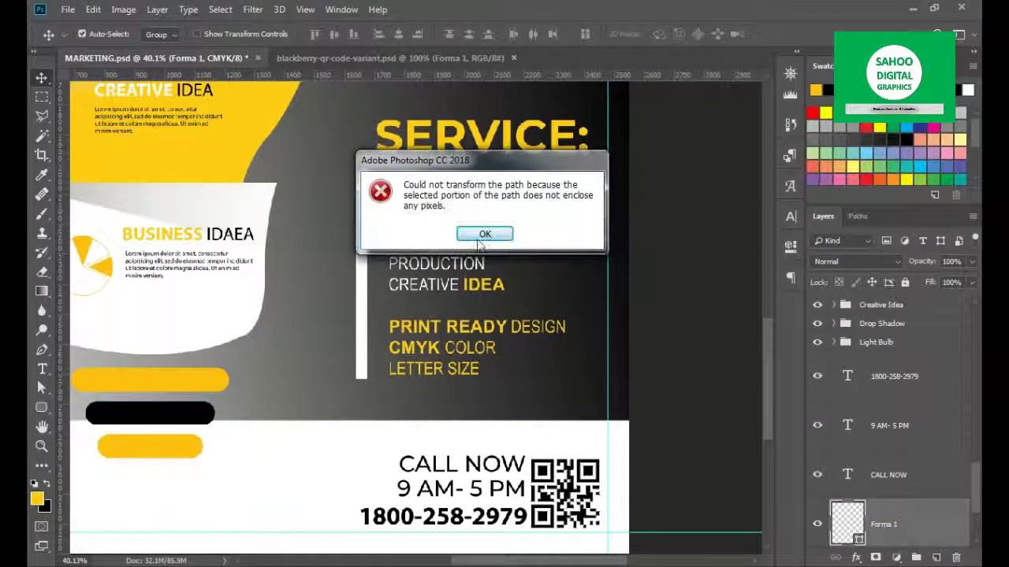
pyautogui.click(469, 234)
pyautogui.hotkey('ctrl', 't')
pyautogui.moveTo(531, 461); pyautogui.dragTo(483, 452)
pyautogui.press('Return')
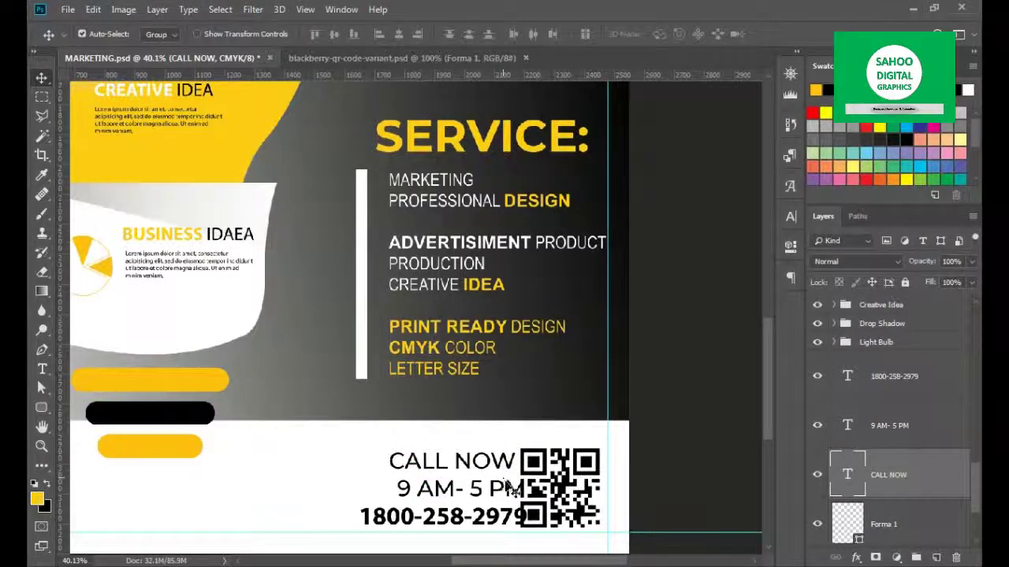
# Shift CALL NOW and the hours left, and make the hours yellow Myriad Pro Regular
pyautogui.moveTo(530, 495); pyautogui.dragTo(500, 526)
pyautogui.doubleClick(848, 426)
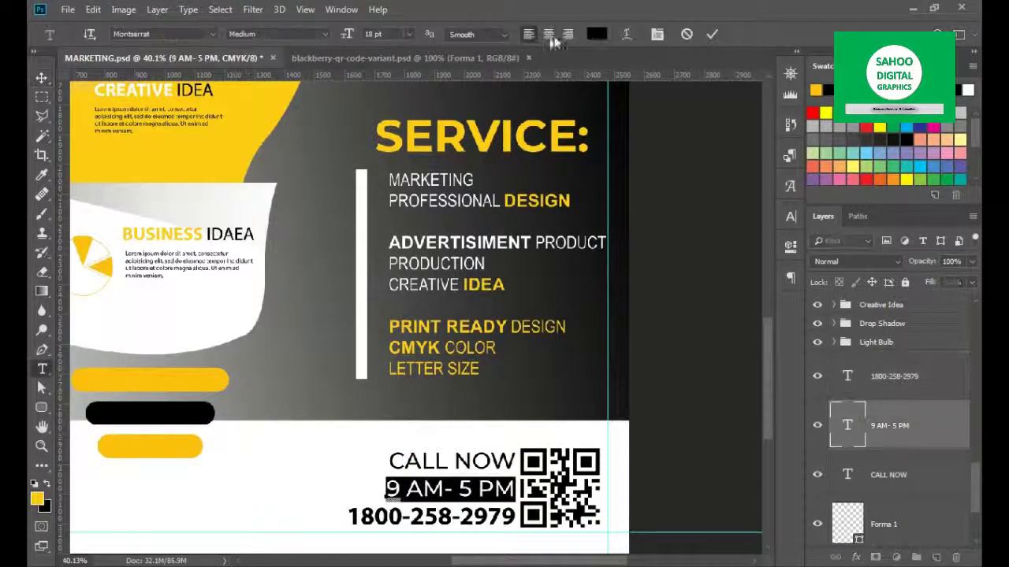
pyautogui.click(596, 34)
pyautogui.click(923, 297)
pyautogui.click(134, 34)
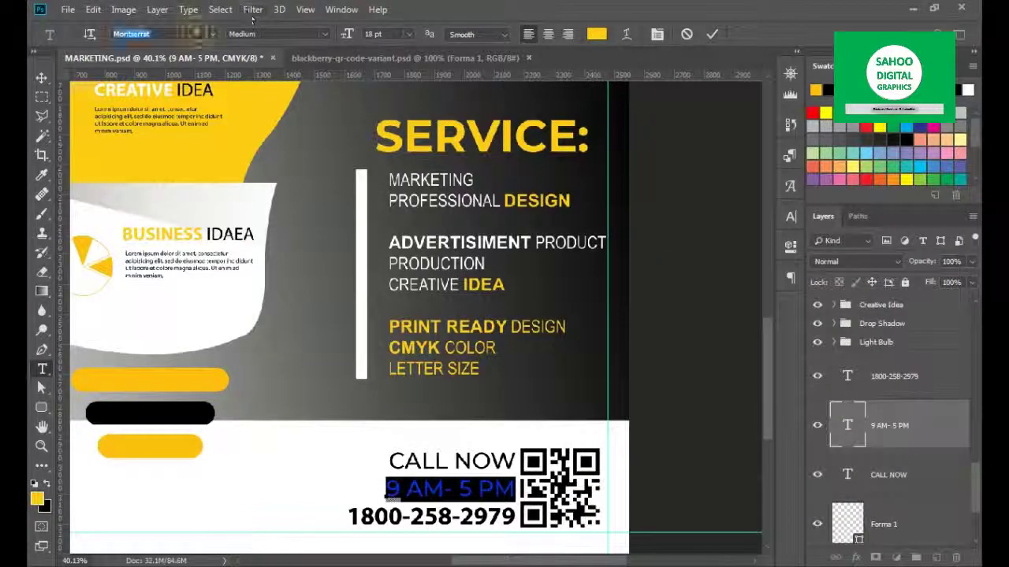
pyautogui.write('Myriad')
pyautogui.click(358, 101)
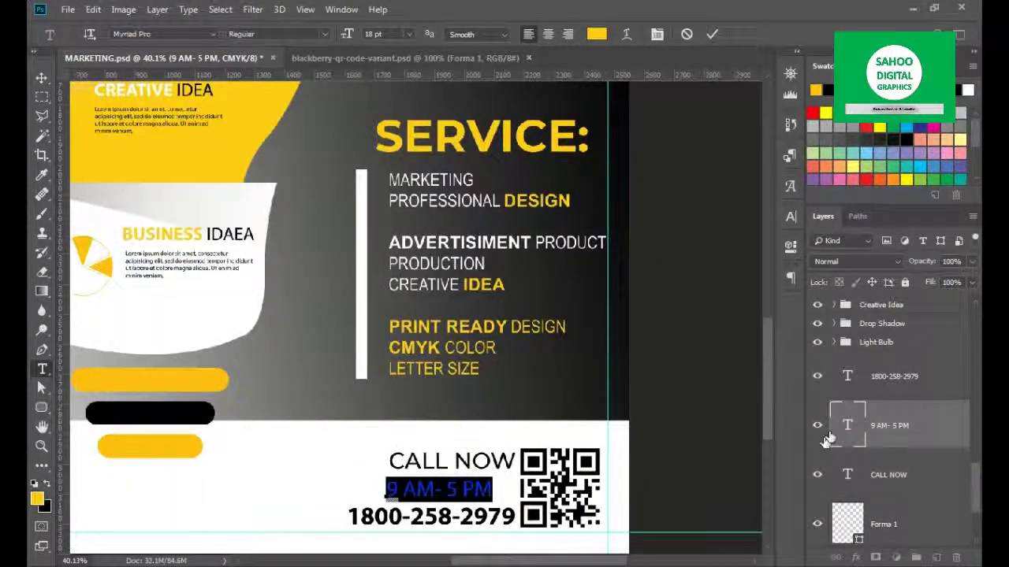
# Switch CALL NOW to a bold Myriad Pro font
pyautogui.doubleClick(847, 474)
pyautogui.click(162, 34)
pyautogui.write('My')
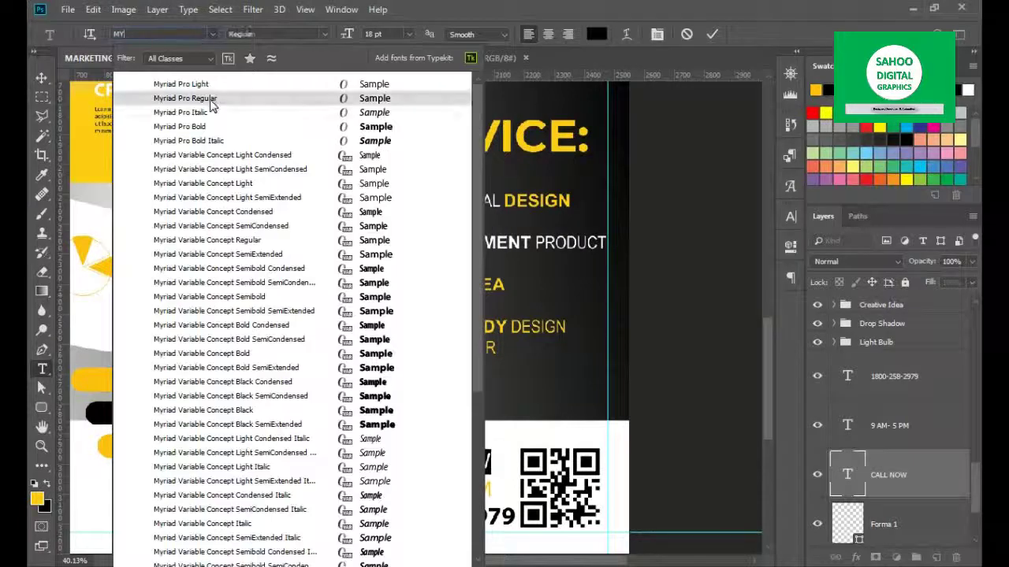
pyautogui.click(189, 126)
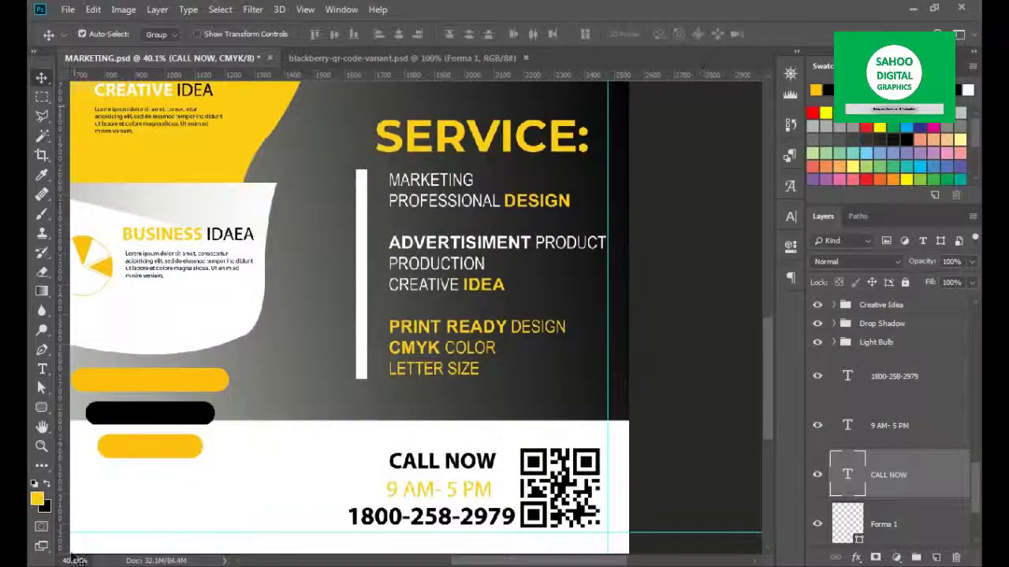
# Right-align the three contact lines and group them with the QR code as 'QR CODE'
pyautogui.write('50')
pyautogui.press('Return')
pyautogui.scroll(-5, 556, 193)
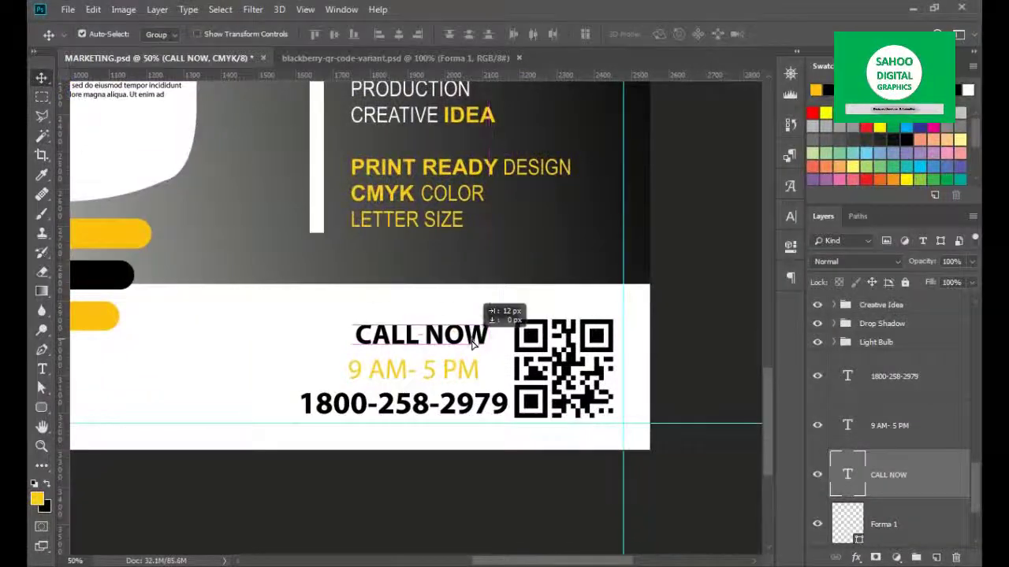
pyautogui.keyDown('shift'); pyautogui.click(894, 376); pyautogui.keyUp('shift')
pyautogui.click(418, 34)
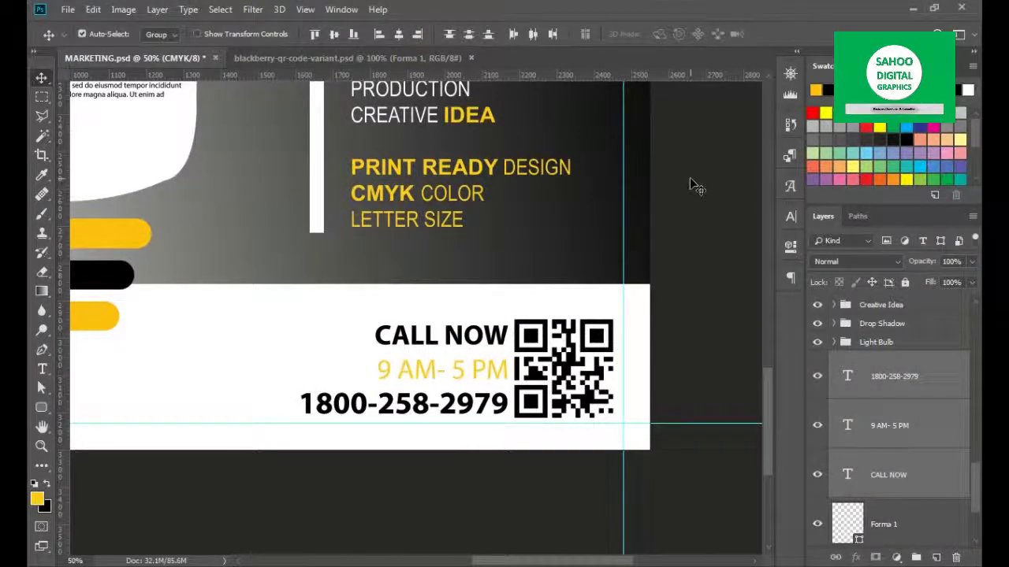
pyautogui.hotkey('ctrl', '0')
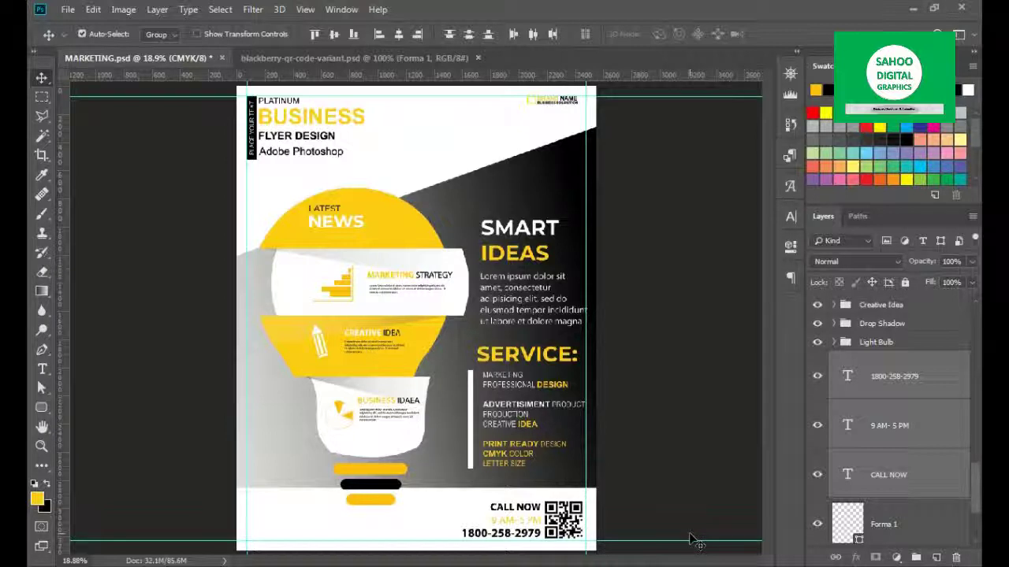
pyautogui.hotkey('ctrl', 'g')
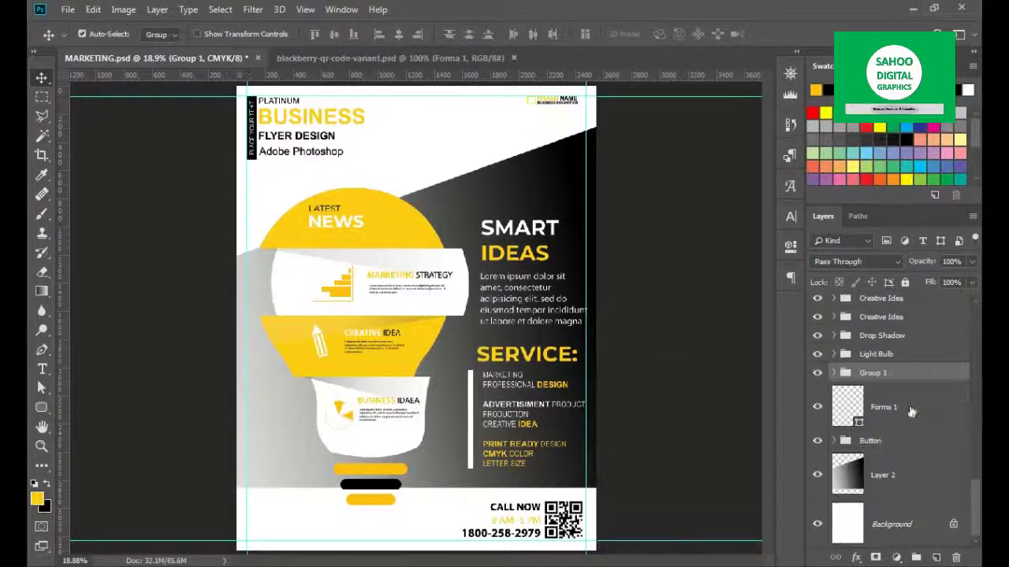
pyautogui.write('QR CODE')
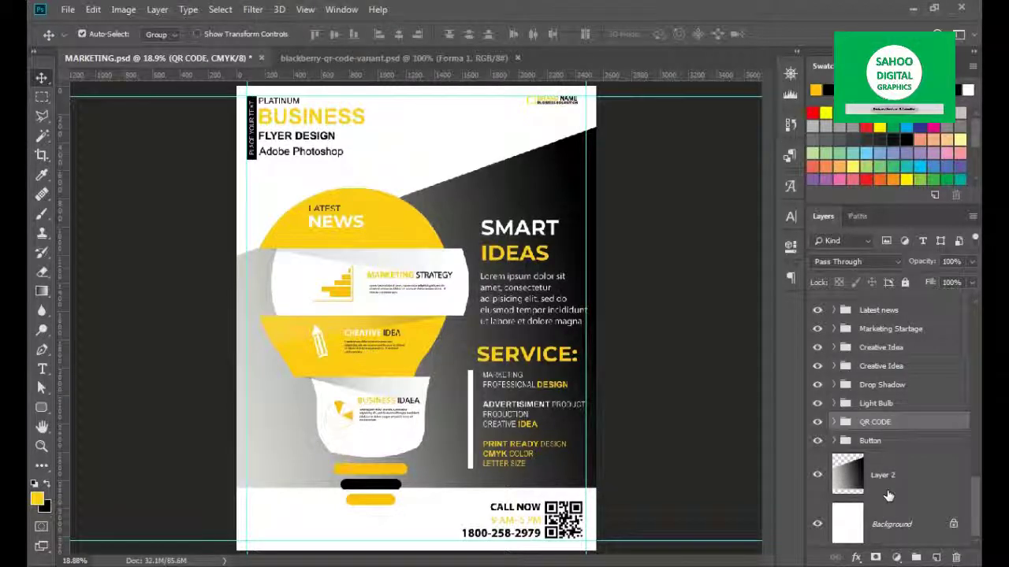